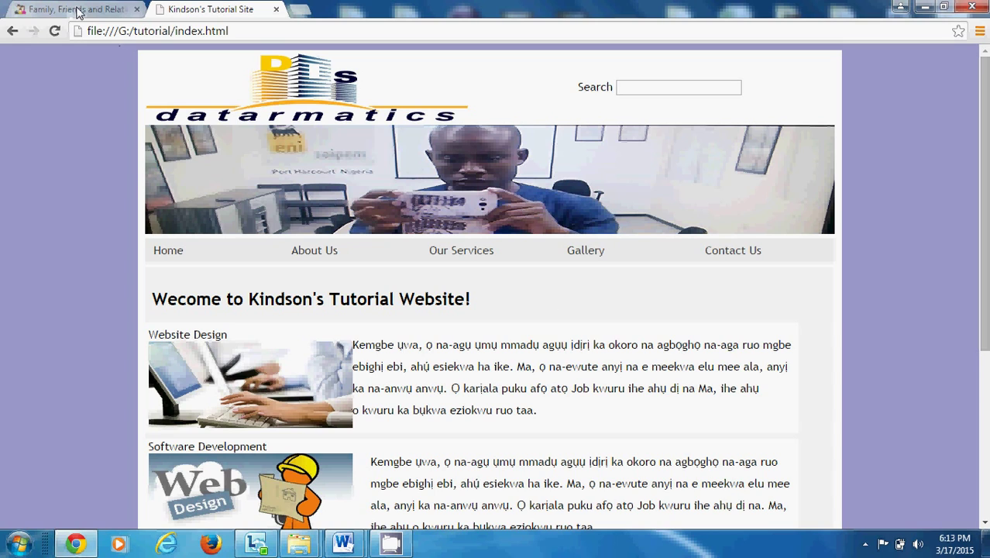
Step: Review the local tutorial site's Contact Us page and the munonye.com home page, ending on the tutorial site's Home page
{"action": "left_click", "coordinate": [735, 259]}
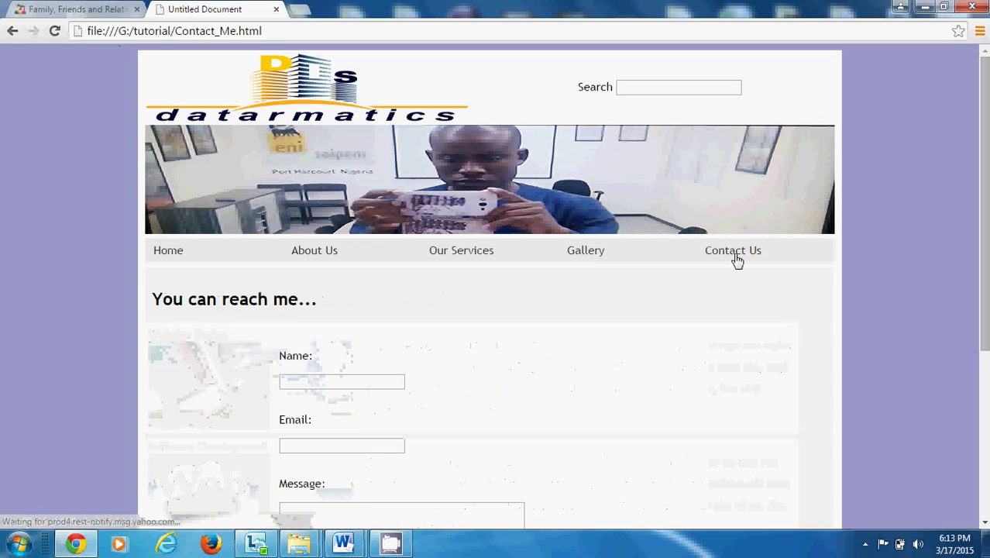
{"action": "scroll", "coordinate": [606, 332], "scroll_direction": "down", "scroll_amount": 3}
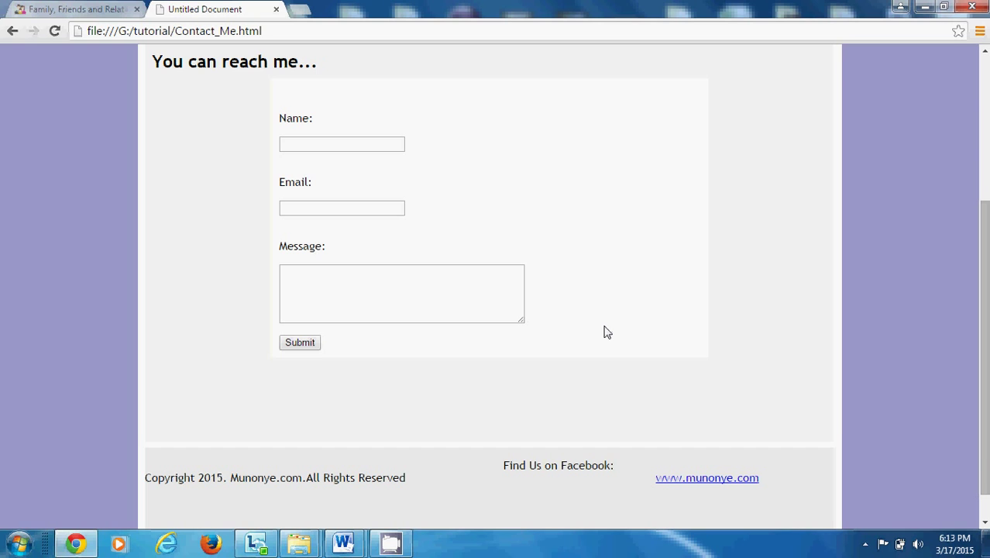
{"action": "scroll", "coordinate": [608, 331], "scroll_direction": "up", "scroll_amount": 3}
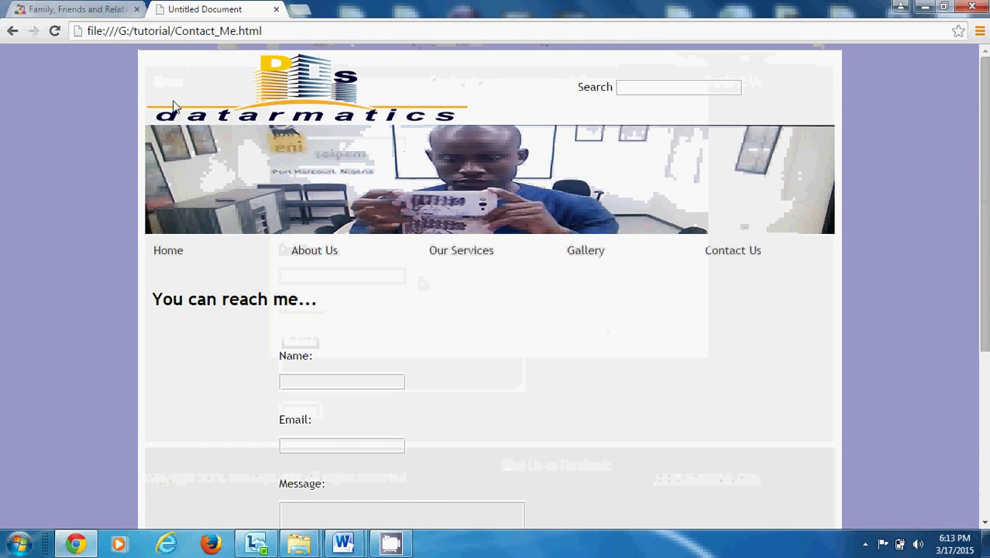
{"action": "left_click", "coordinate": [106, 9]}
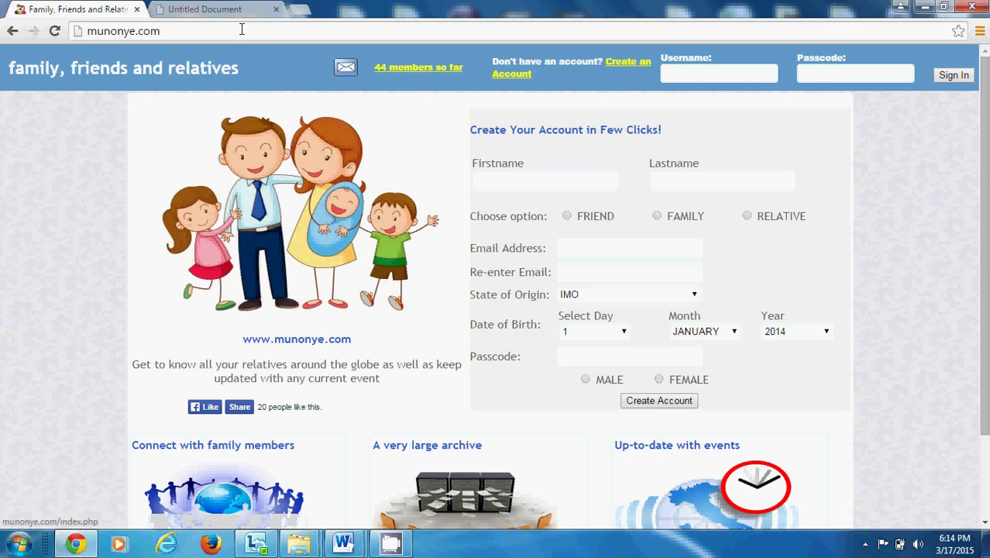
{"action": "left_click", "coordinate": [205, 9]}
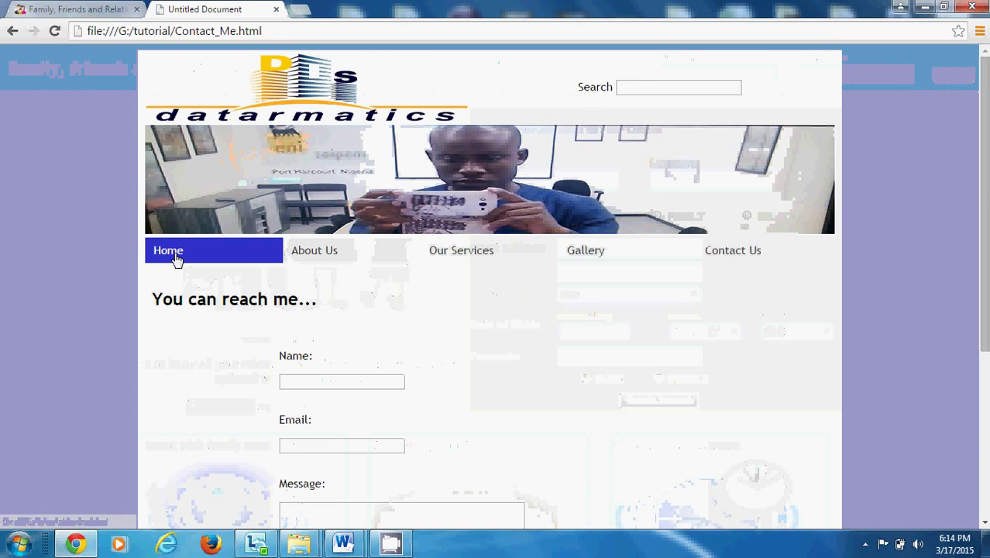
{"action": "left_click", "coordinate": [150, 257]}
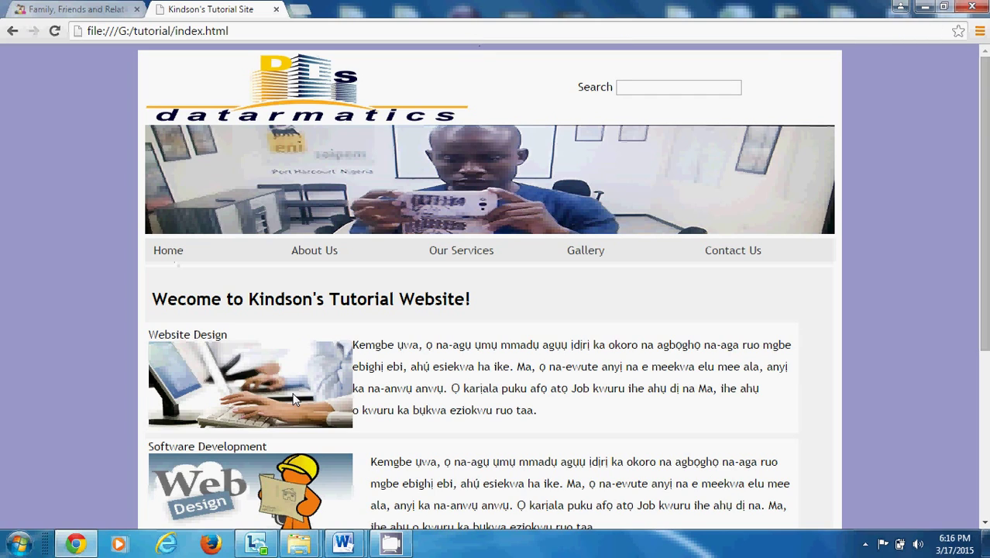
Step: Minimize the browser and launch Adobe Dreamweaver CS6
{"action": "left_click", "coordinate": [926, 7]}
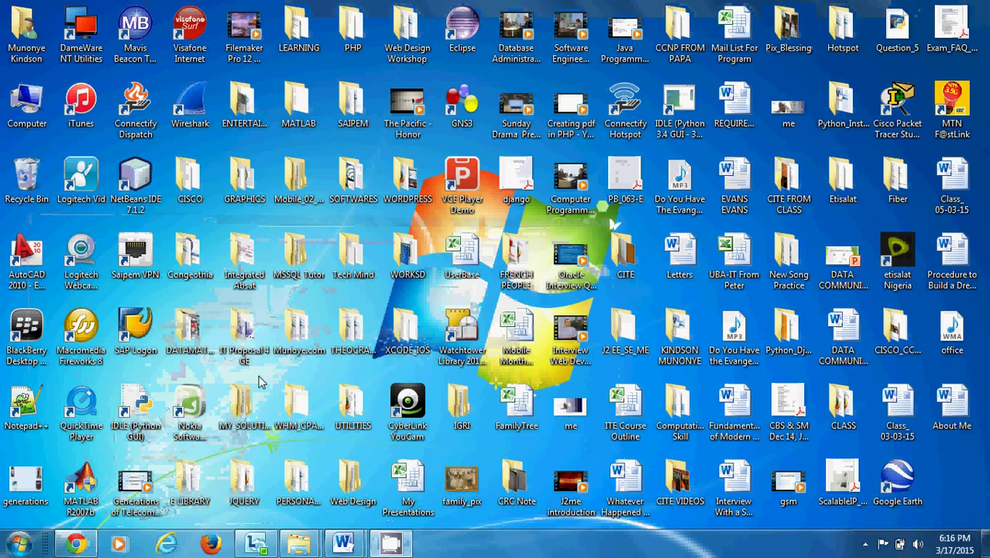
{"action": "left_click", "coordinate": [17, 548]}
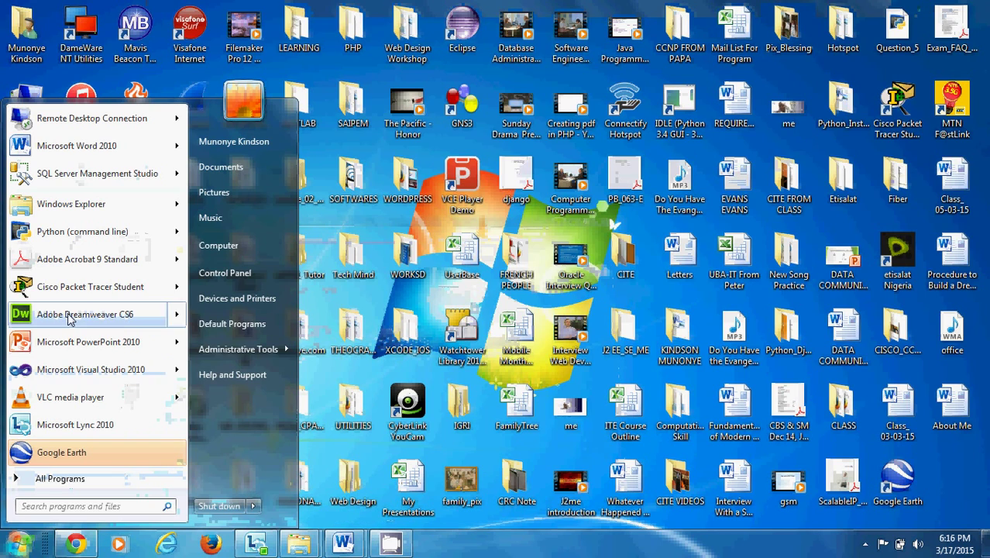
{"action": "left_click", "coordinate": [99, 316]}
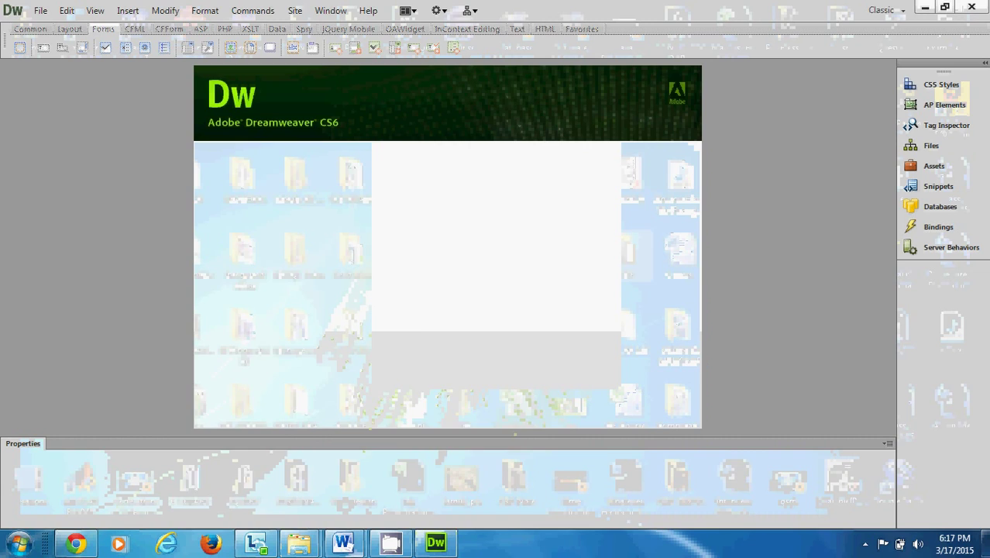
Step: Switch to the Word document "Procedure to Build a Dreamweaver Site at home" and read through its first numbered steps
{"action": "mouse_move", "coordinate": [343, 542]}
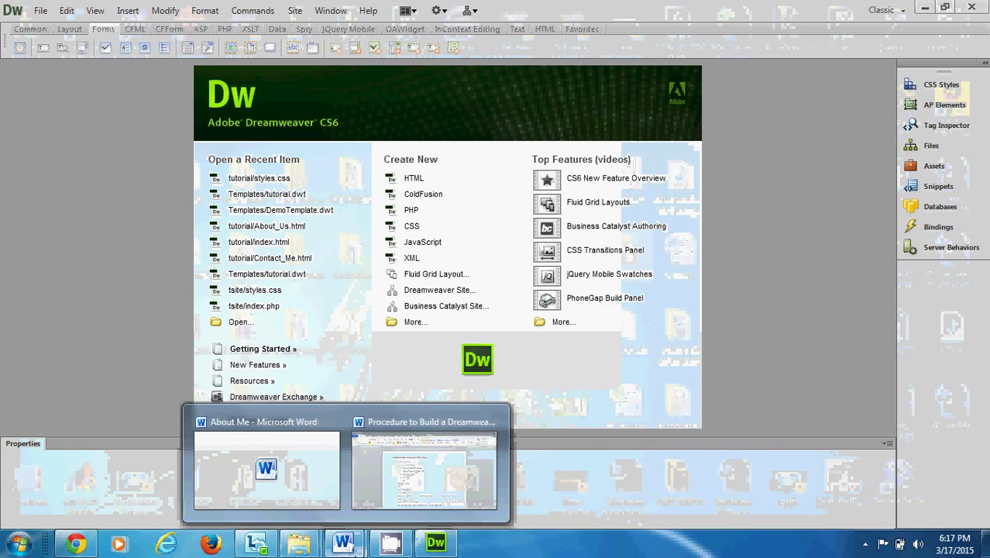
{"action": "left_click", "coordinate": [453, 477]}
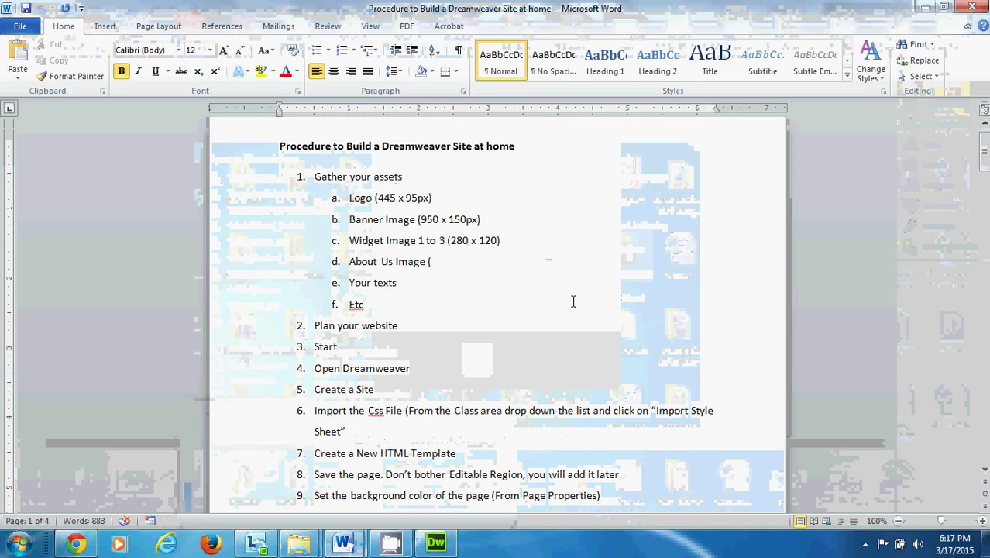
{"action": "scroll", "coordinate": [573, 302], "scroll_direction": "down", "scroll_amount": 3}
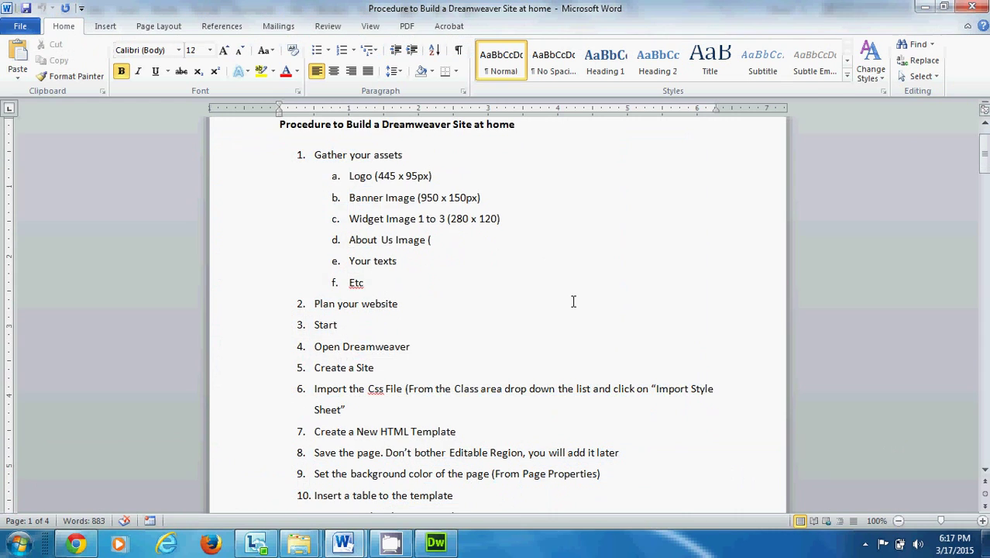
{"action": "scroll", "coordinate": [573, 301], "scroll_direction": "up", "scroll_amount": 3}
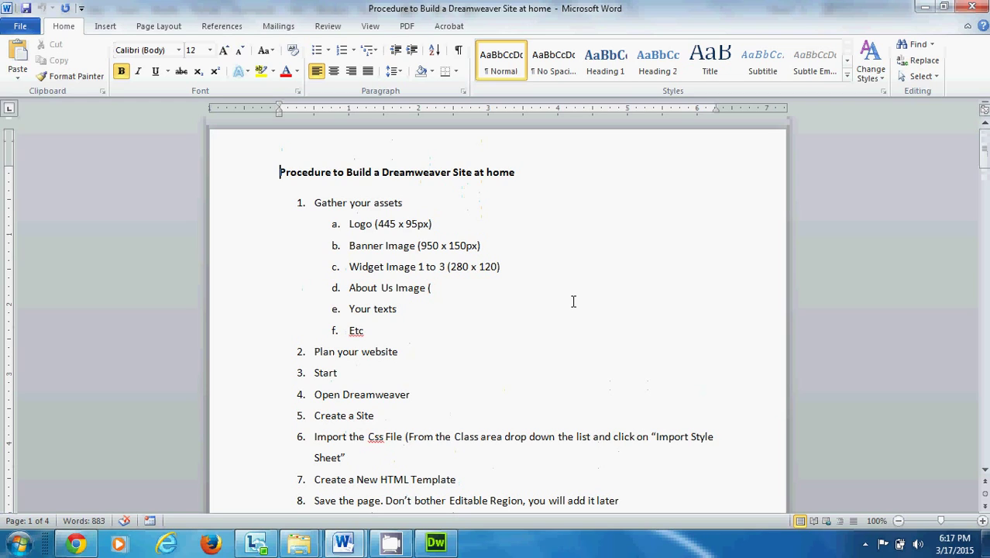
{"action": "scroll", "coordinate": [436, 215], "scroll_direction": "down", "scroll_amount": 2}
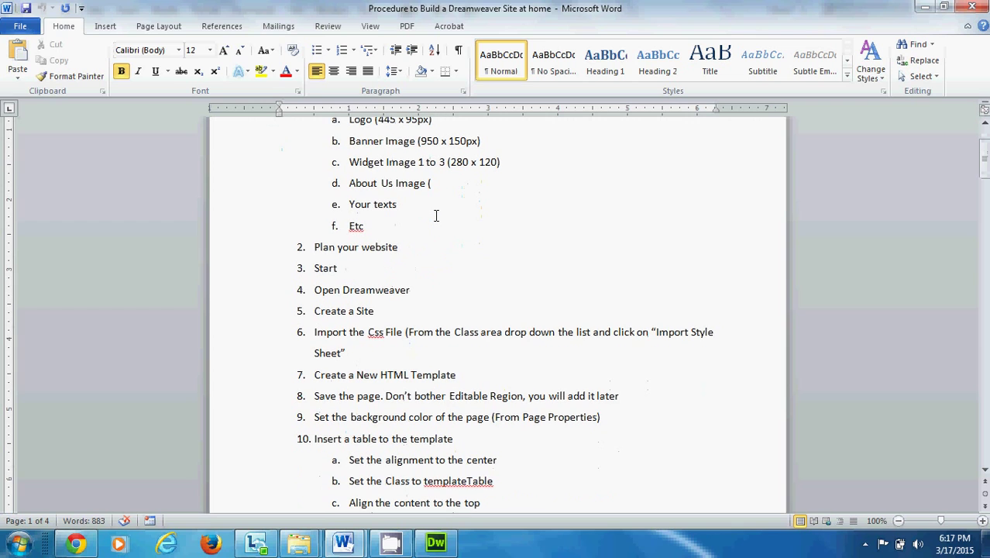
{"action": "scroll", "coordinate": [436, 215], "scroll_direction": "down", "scroll_amount": 2}
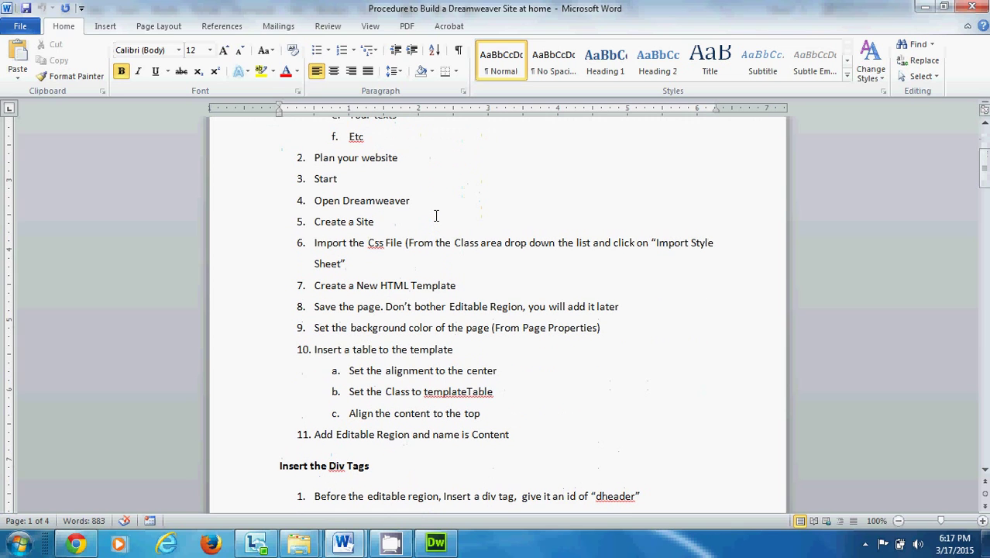
{"action": "scroll", "coordinate": [436, 216], "scroll_direction": "up", "scroll_amount": 4}
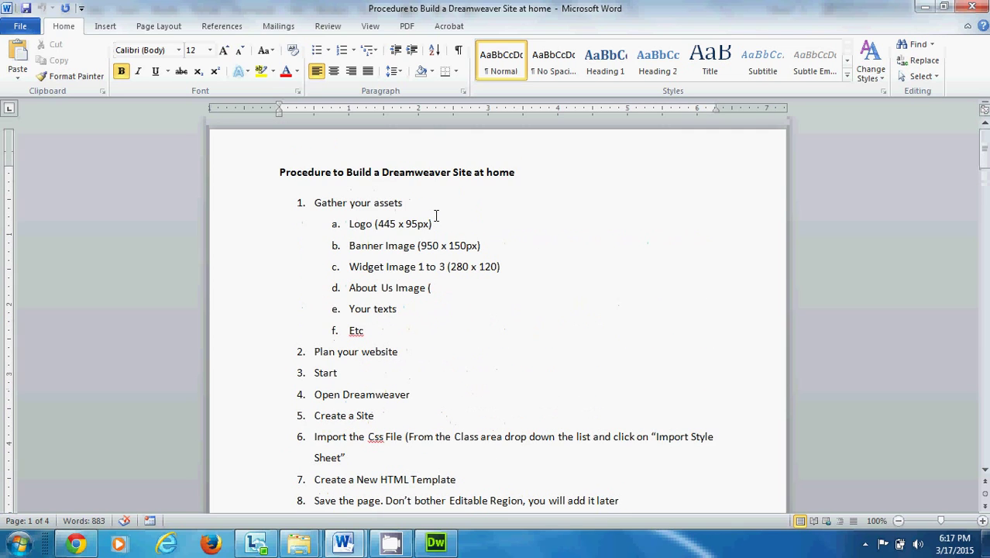
{"action": "scroll", "coordinate": [436, 215], "scroll_direction": "down", "scroll_amount": 2}
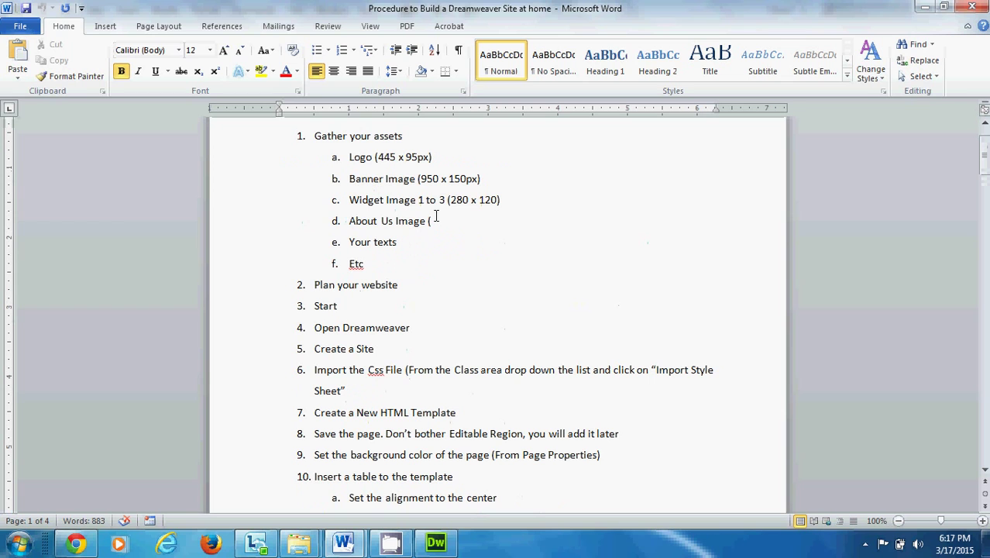
Step: Switch to Chrome and view the munonye.com home page and the local tutorial site's home page
{"action": "left_click", "coordinate": [78, 544]}
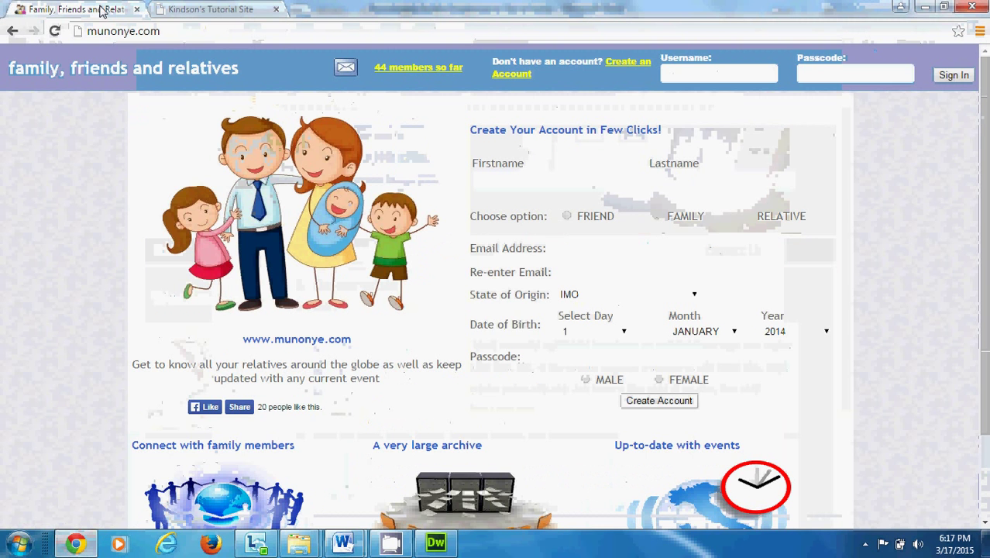
{"action": "left_click", "coordinate": [103, 9]}
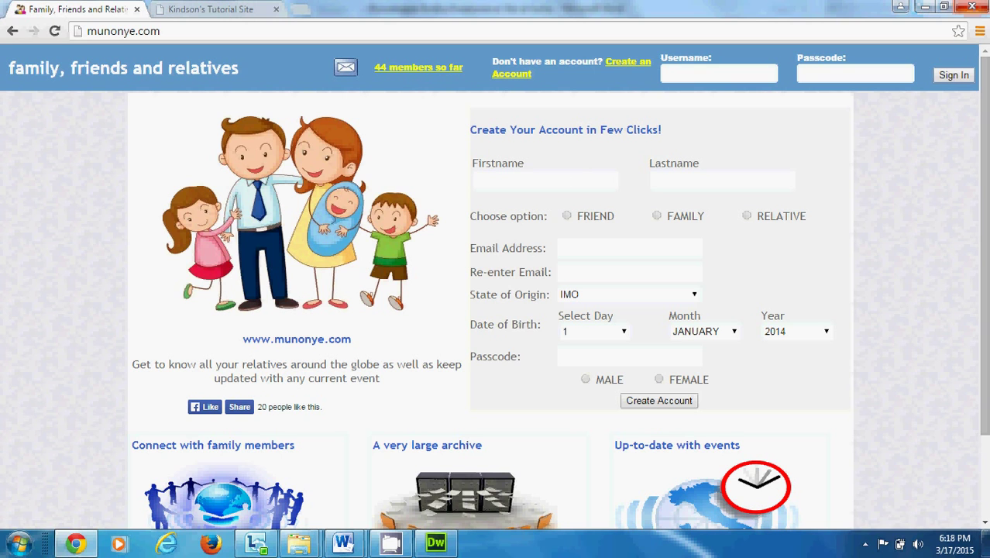
{"action": "left_click", "coordinate": [928, 6]}
{"action": "left_click", "coordinate": [434, 541]}
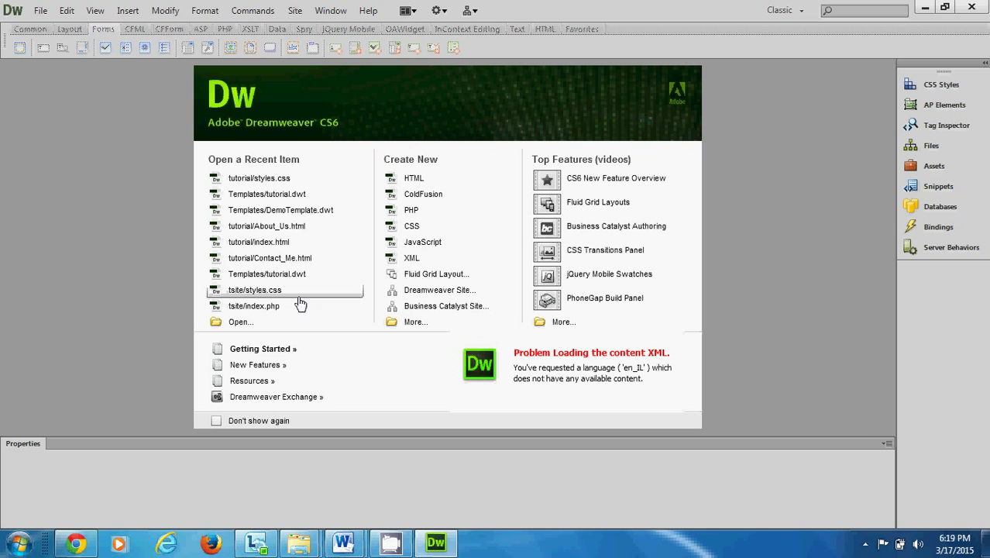
{"action": "left_click", "coordinate": [75, 542]}
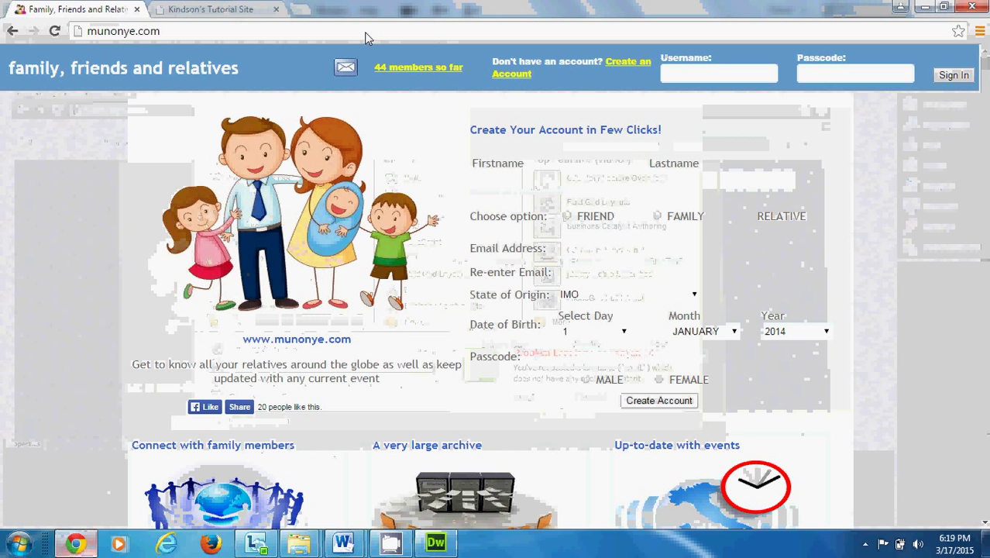
{"action": "left_click", "coordinate": [254, 8]}
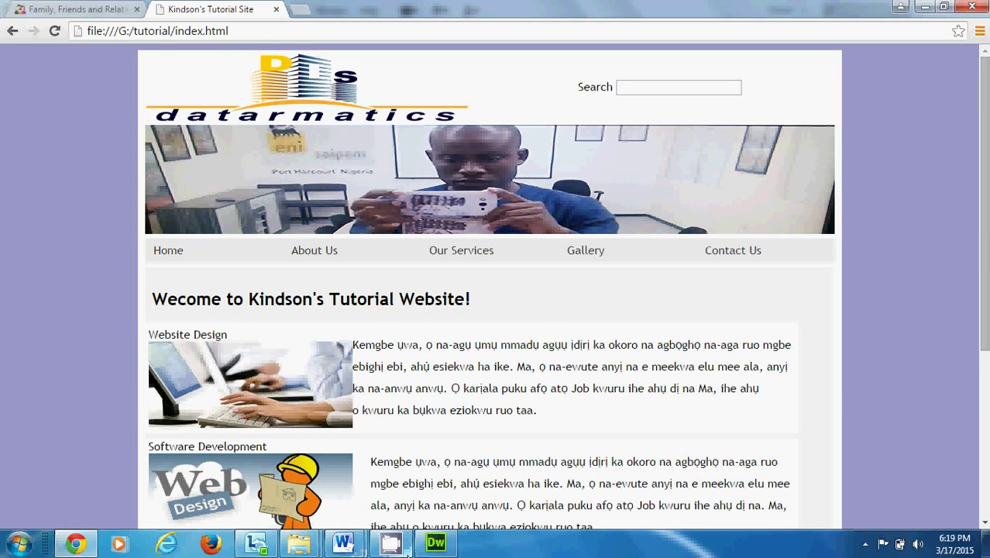
Step: Switch to Dreamweaver and start a new site with the site name Demosite1
{"action": "left_click", "coordinate": [436, 544]}
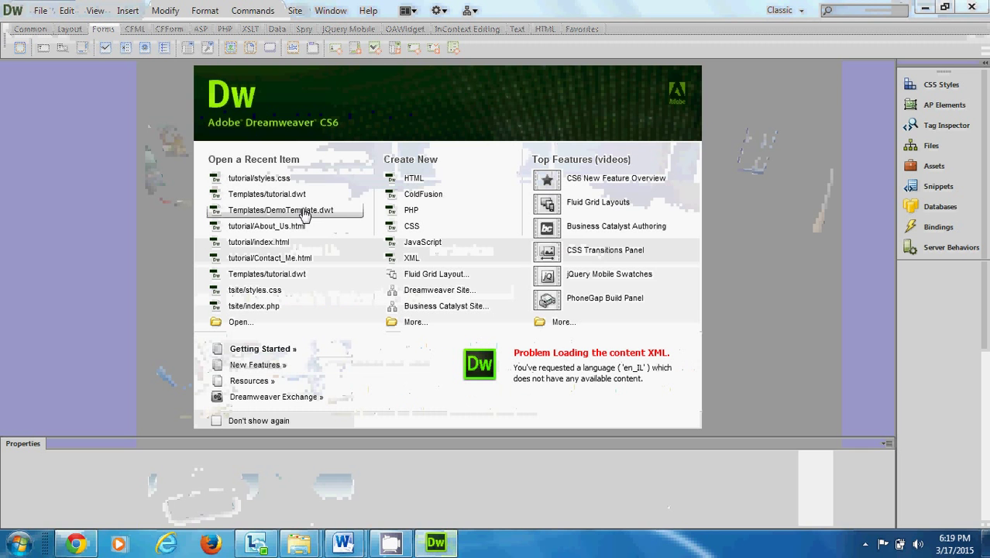
{"action": "left_click", "coordinate": [296, 13]}
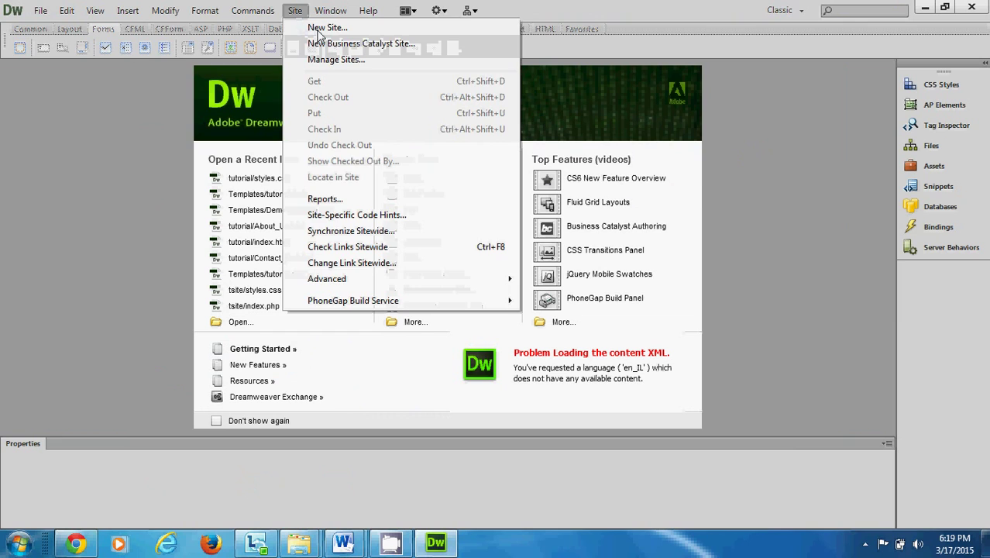
{"action": "left_click", "coordinate": [324, 28]}
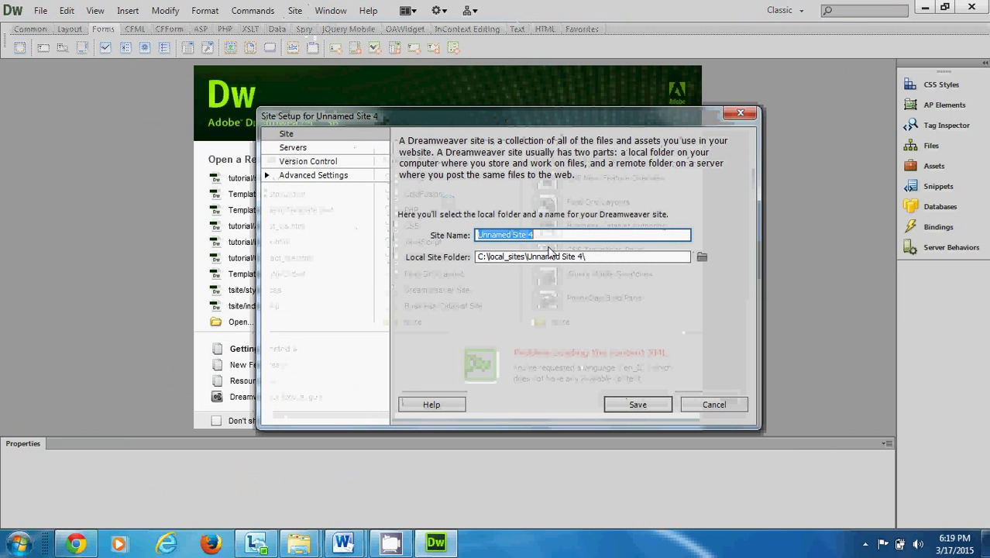
{"action": "type", "text": "Demosite"}
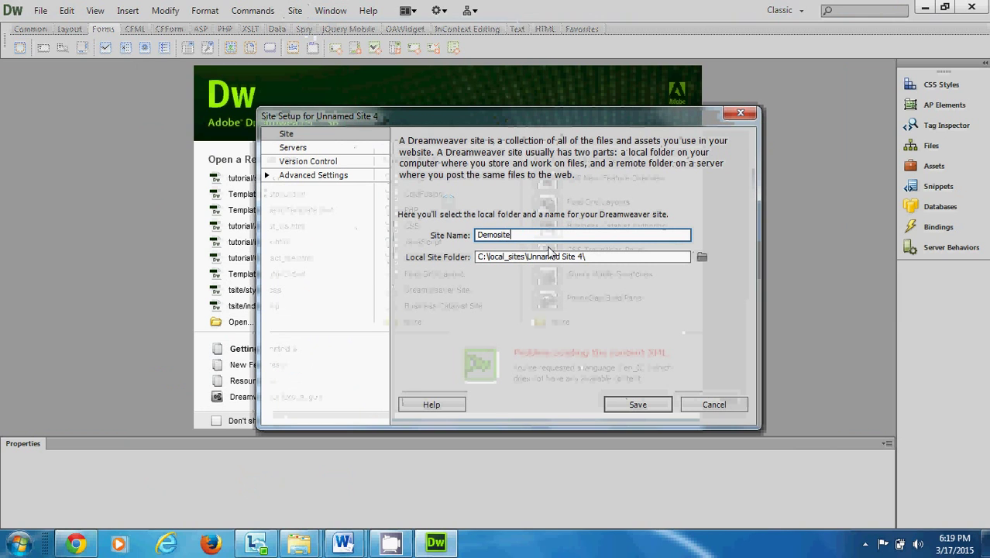
{"action": "type", "text": "1"}
Step: Create a folder named Demosite on drive G: and choose it as the local site folder
{"action": "left_click", "coordinate": [701, 256]}
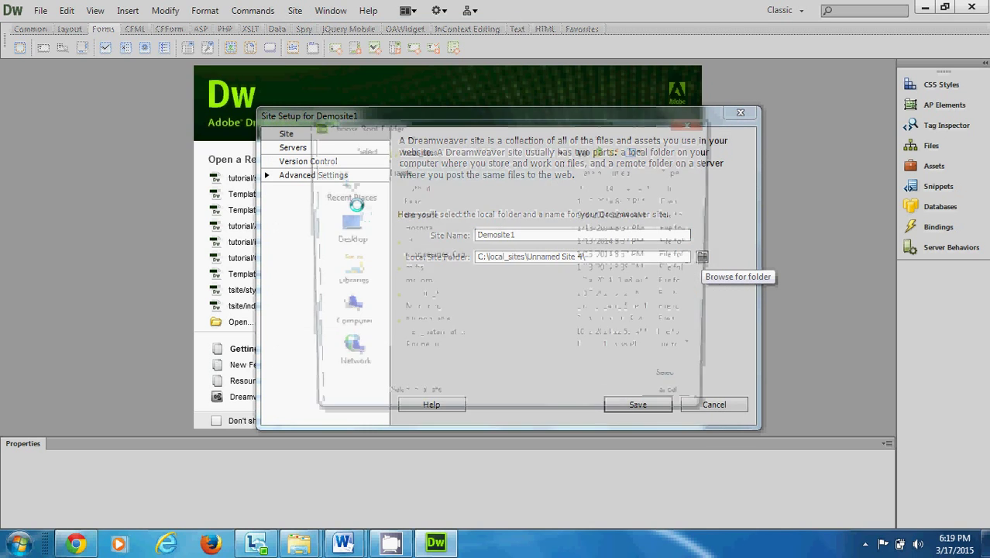
{"action": "left_click", "coordinate": [342, 319]}
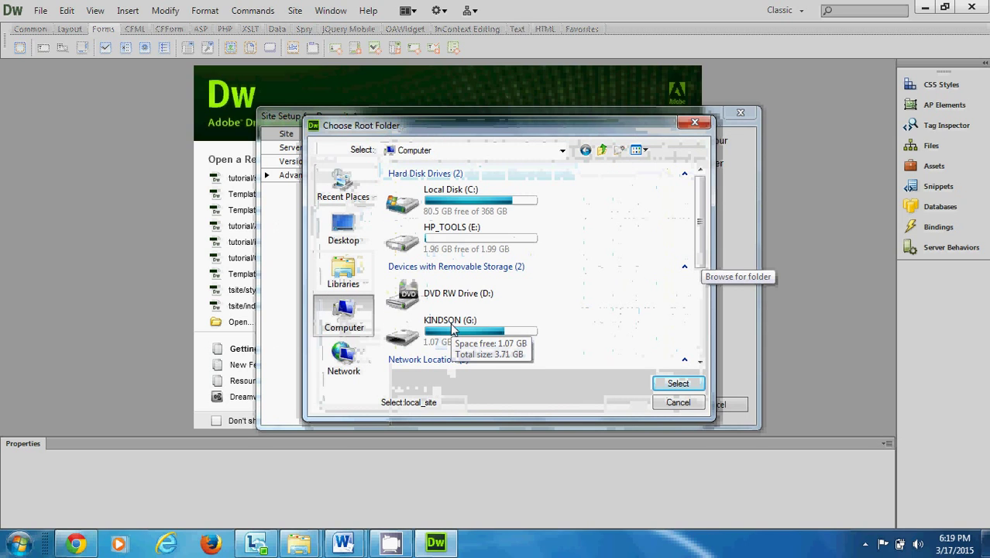
{"action": "double_click", "coordinate": [467, 333]}
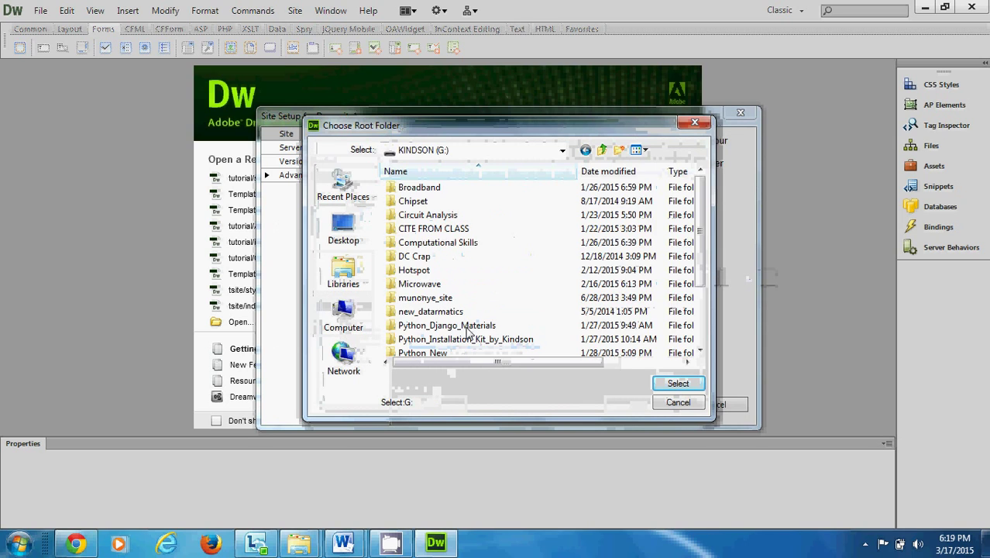
{"action": "left_click", "coordinate": [619, 150]}
{"action": "type", "text": "d"}
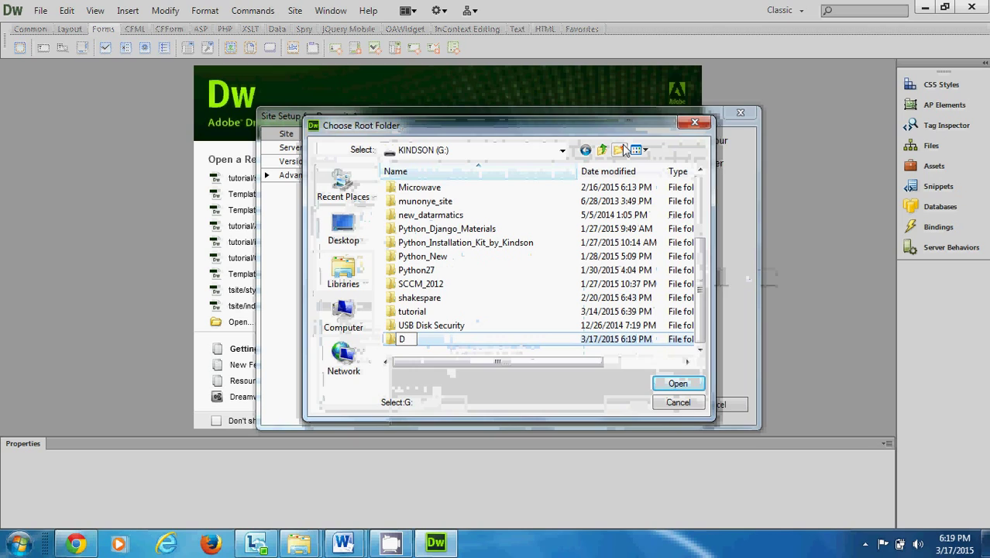
{"action": "type", "text": "emosite"}
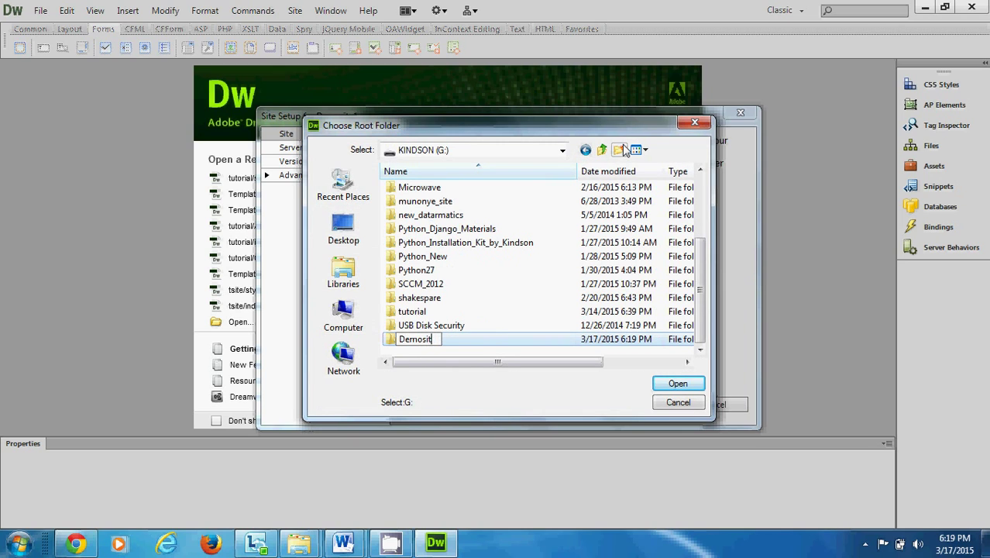
{"action": "key", "text": "Return"}
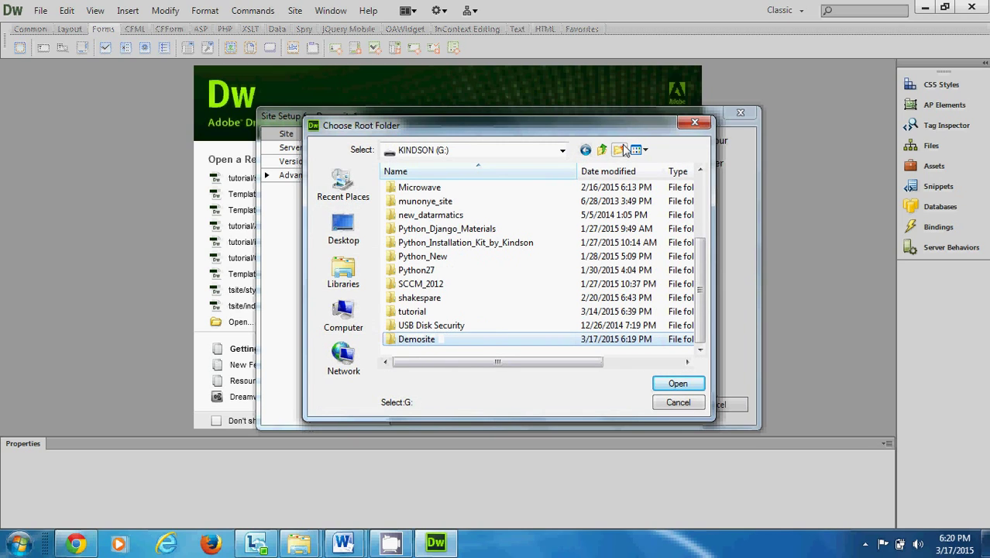
{"action": "key", "text": "Return"}
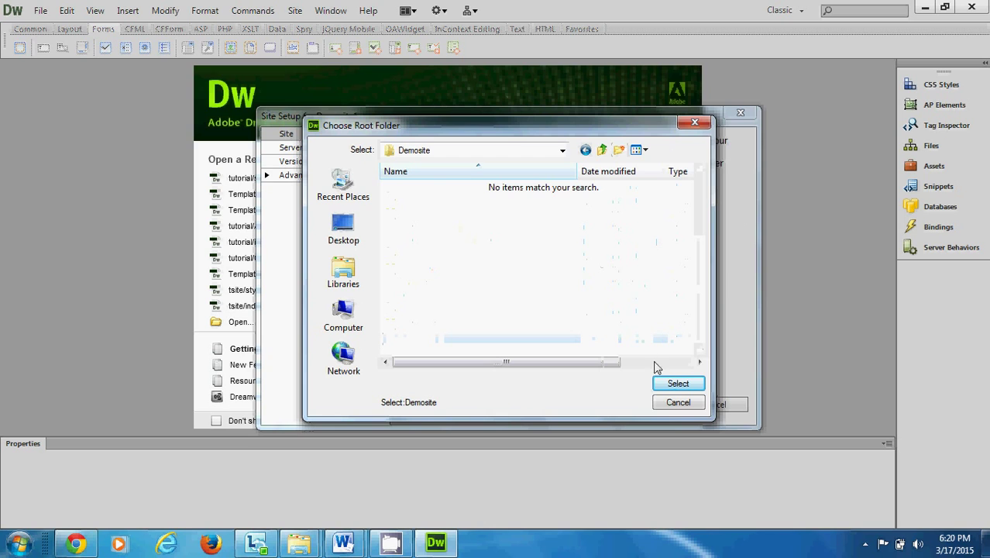
{"action": "left_click", "coordinate": [677, 384]}
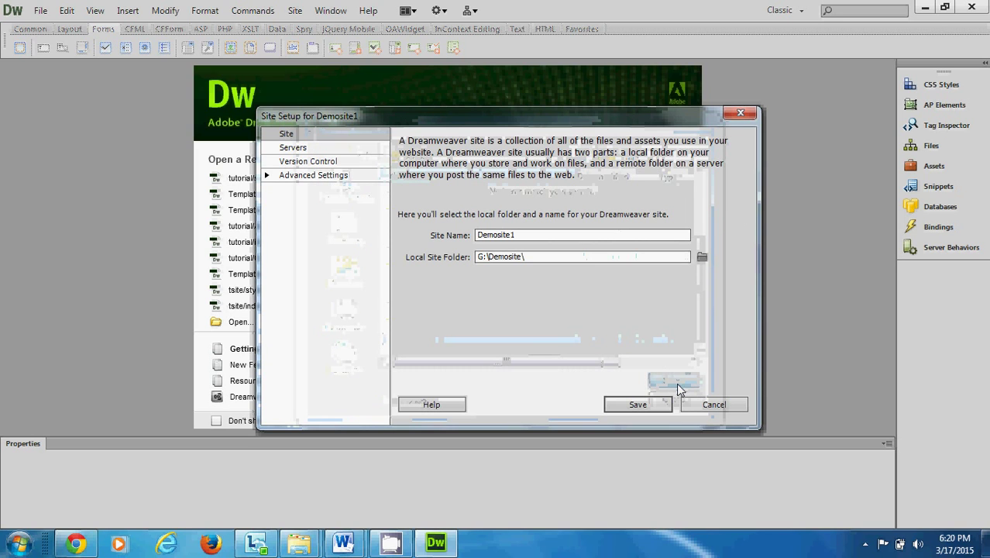
Step: Create an images folder inside Demosite, choose it as the site's default images folder in the Local Info settings, and save the site
{"action": "left_click", "coordinate": [268, 176]}
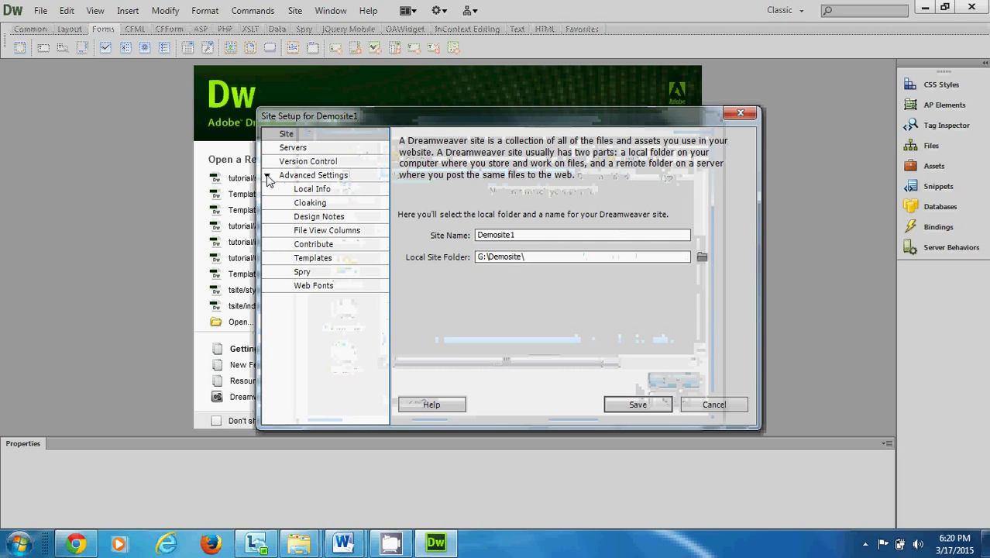
{"action": "left_click", "coordinate": [320, 189]}
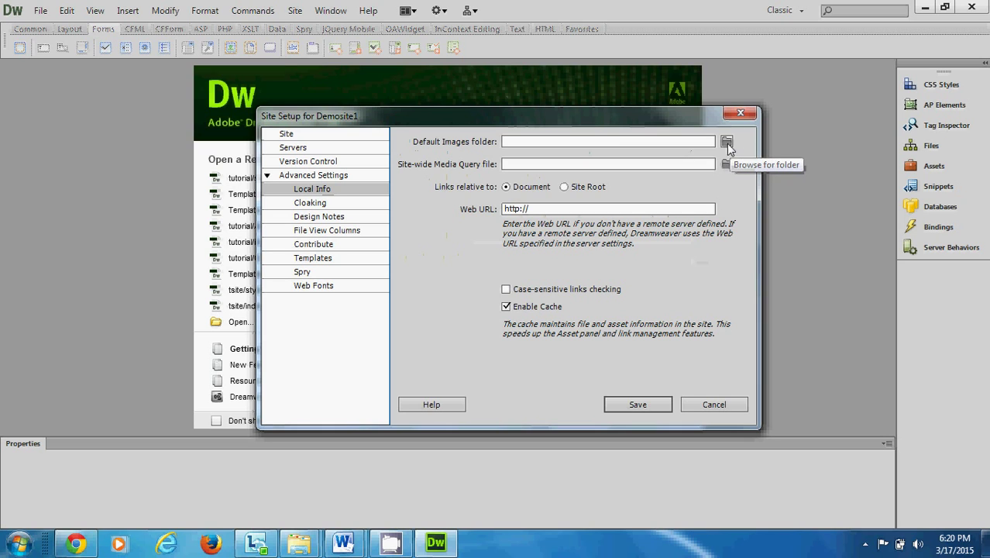
{"action": "left_click", "coordinate": [726, 143]}
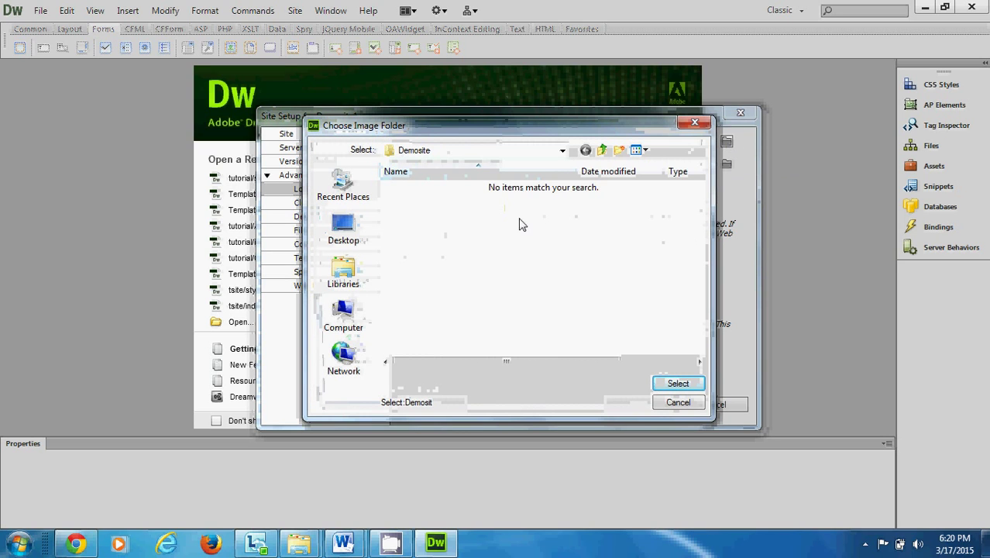
{"action": "left_click", "coordinate": [619, 149]}
{"action": "type", "text": "images"}
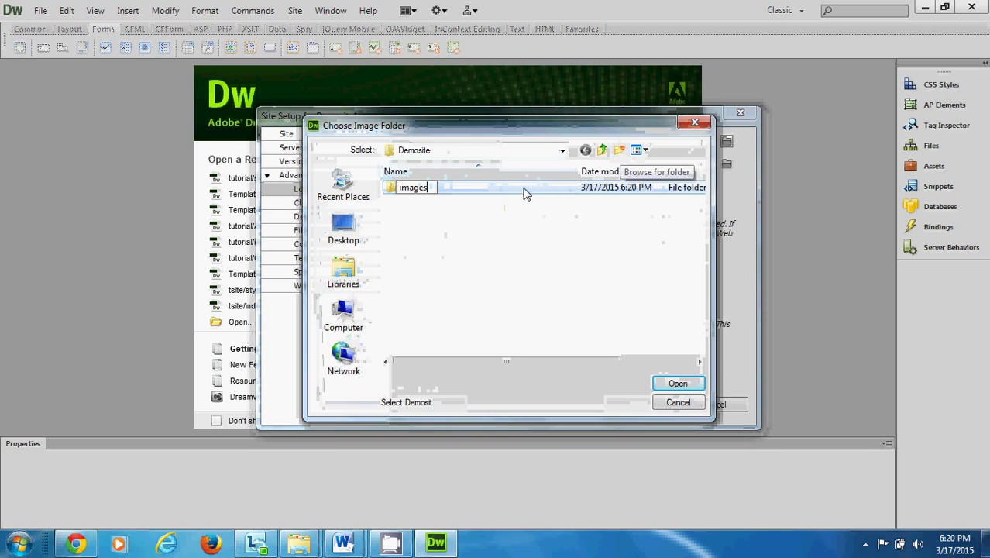
{"action": "left_click", "coordinate": [670, 387]}
{"action": "left_click", "coordinate": [669, 385]}
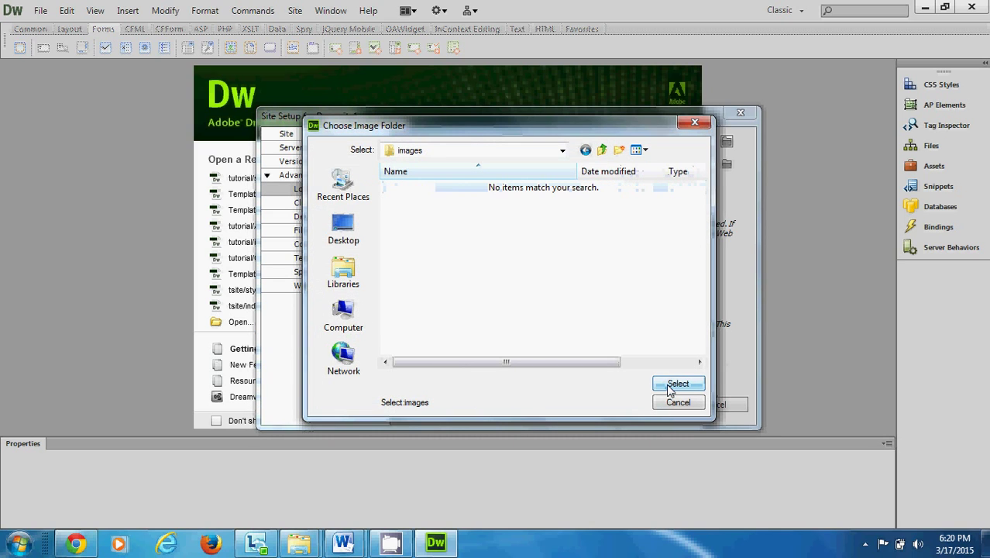
{"action": "left_click", "coordinate": [679, 381]}
{"action": "left_click", "coordinate": [637, 403]}
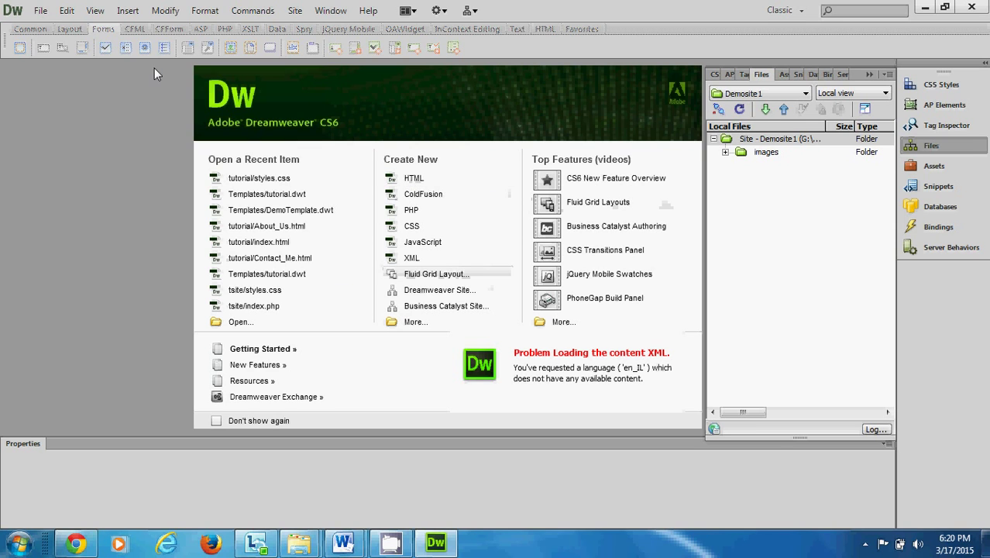
Step: Create a new blank HTML template with no layout and the XHTML 1.0 Transitional doctype
{"action": "left_click", "coordinate": [40, 10]}
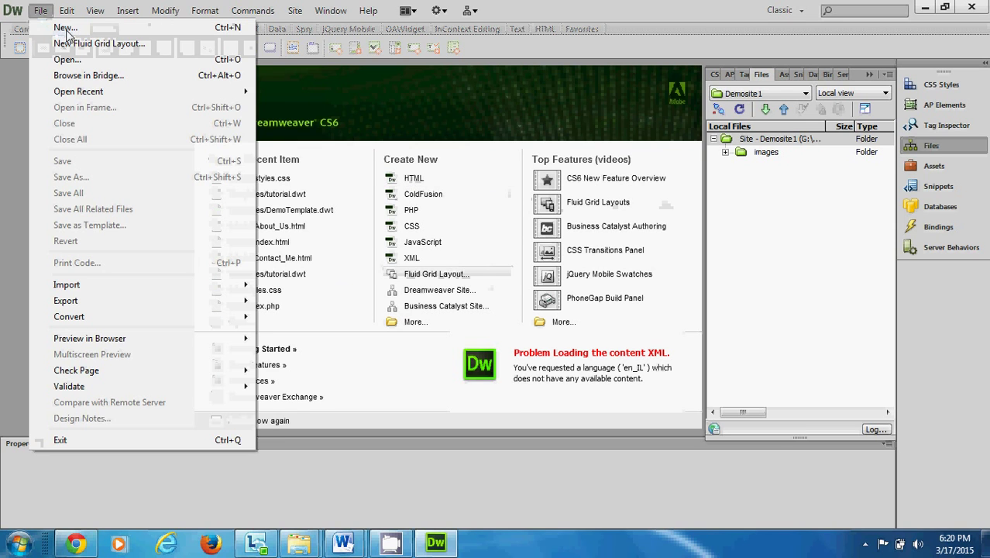
{"action": "left_click", "coordinate": [67, 32]}
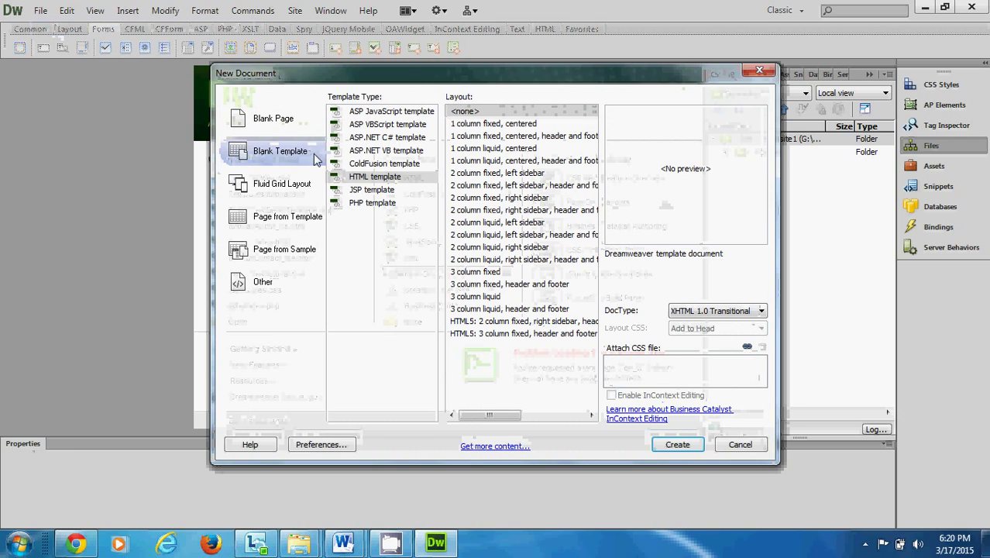
{"action": "left_click", "coordinate": [677, 446]}
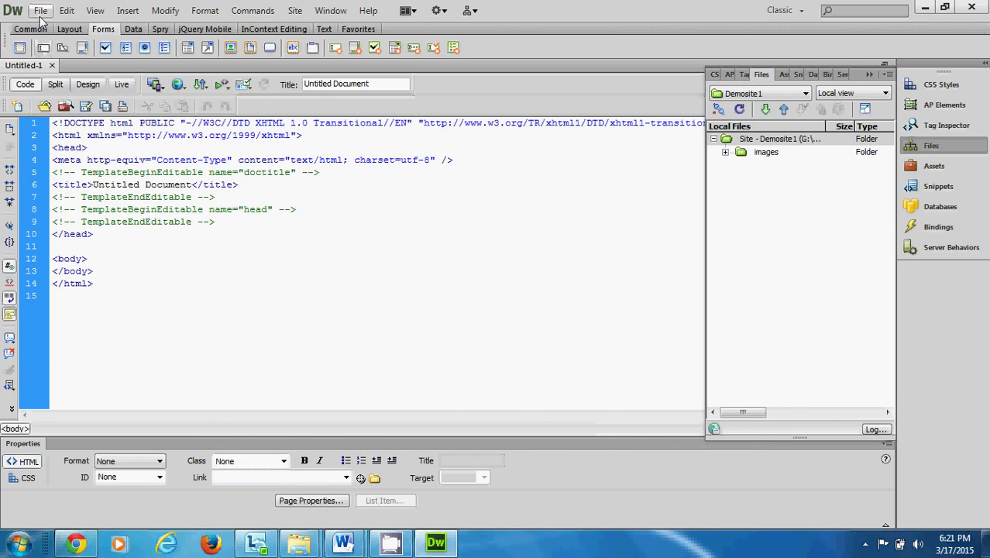
Step: Save the template as DemoTemplate in the site's Templates folder without editable regions, and expand that folder in the site's file list
{"action": "left_click", "coordinate": [41, 11]}
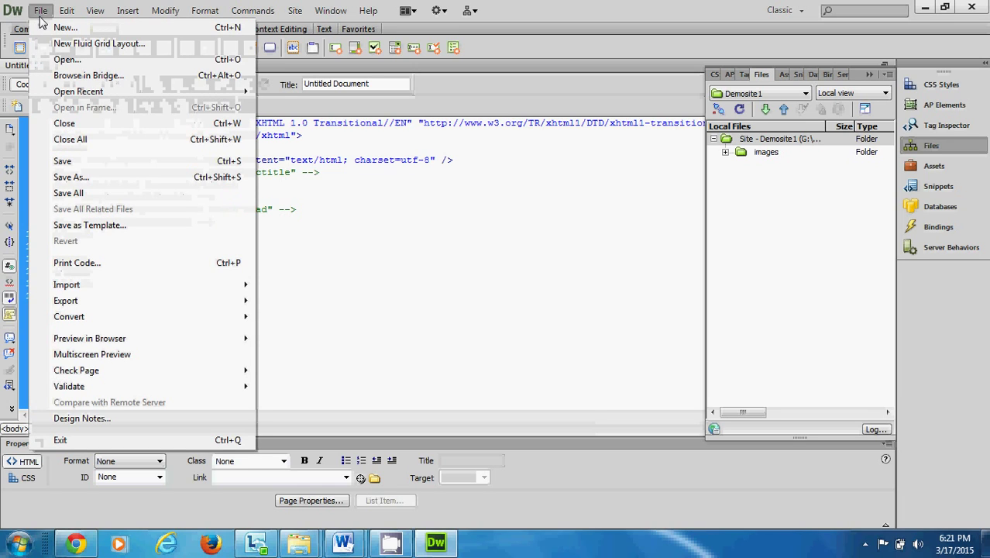
{"action": "left_click", "coordinate": [77, 176]}
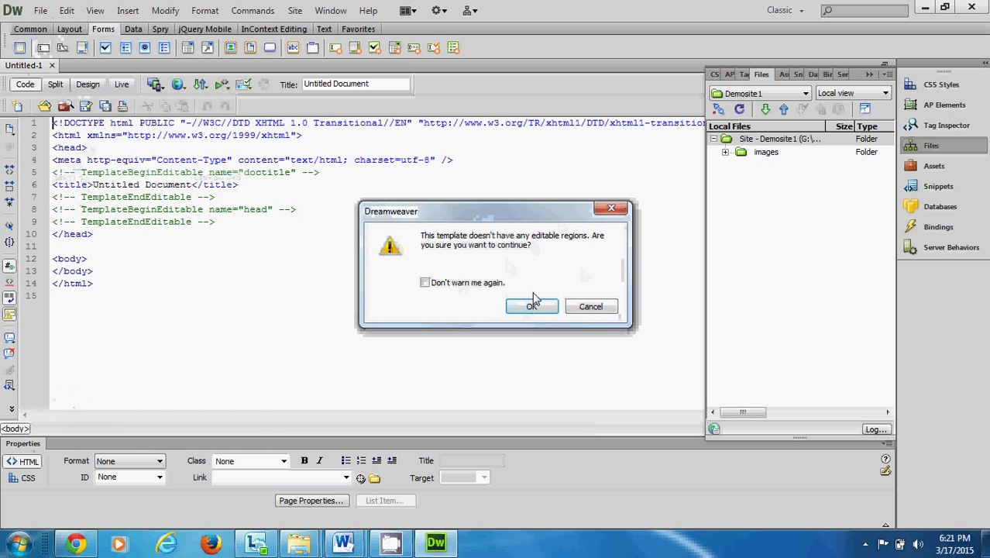
{"action": "left_click", "coordinate": [535, 310]}
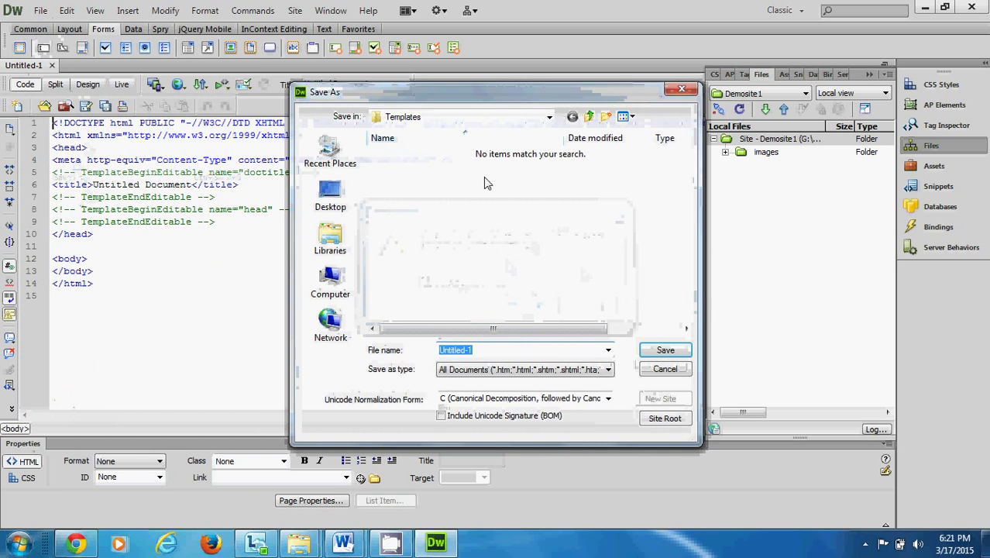
{"action": "type", "text": "De"}
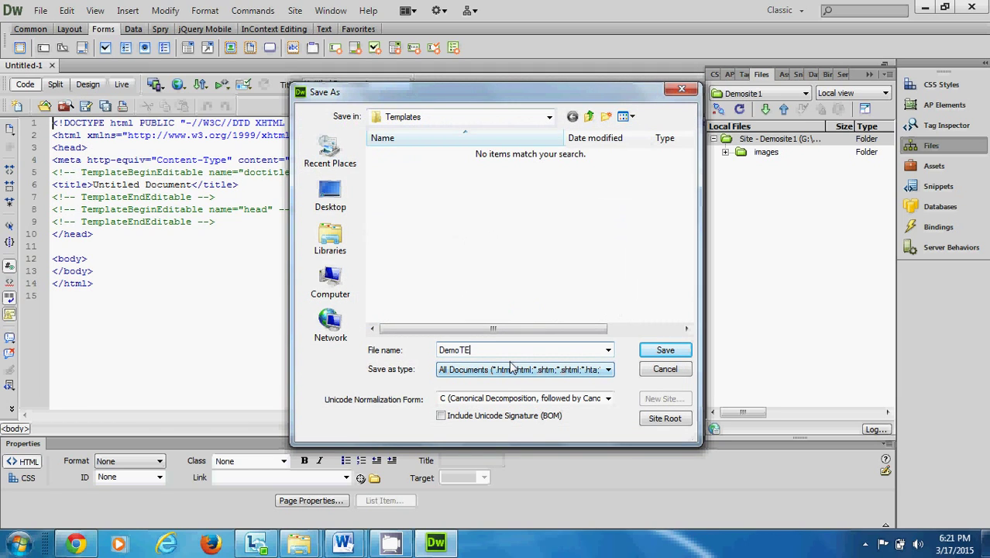
{"action": "type", "text": "moTemplate"}
{"action": "left_click", "coordinate": [665, 351]}
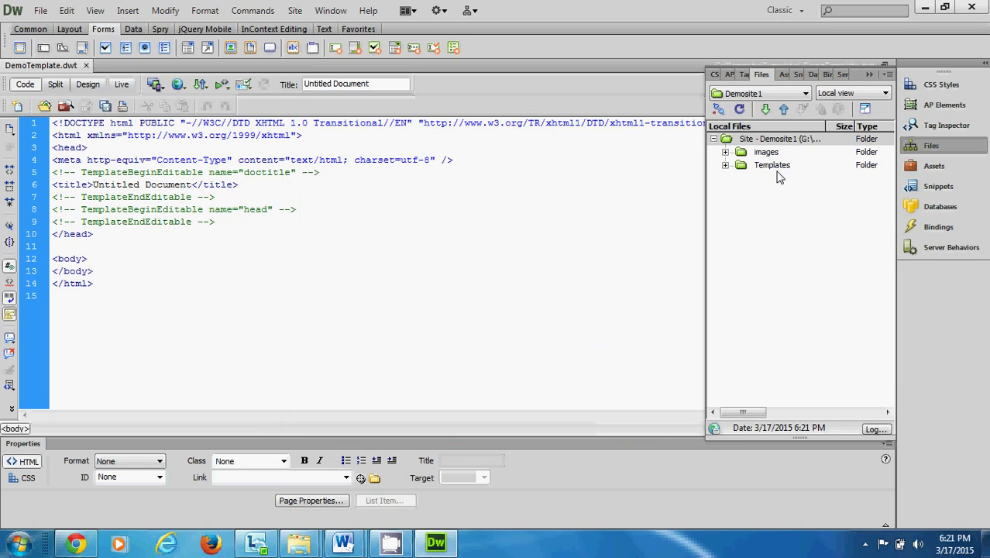
{"action": "left_click", "coordinate": [728, 170]}
{"action": "left_click", "coordinate": [727, 166]}
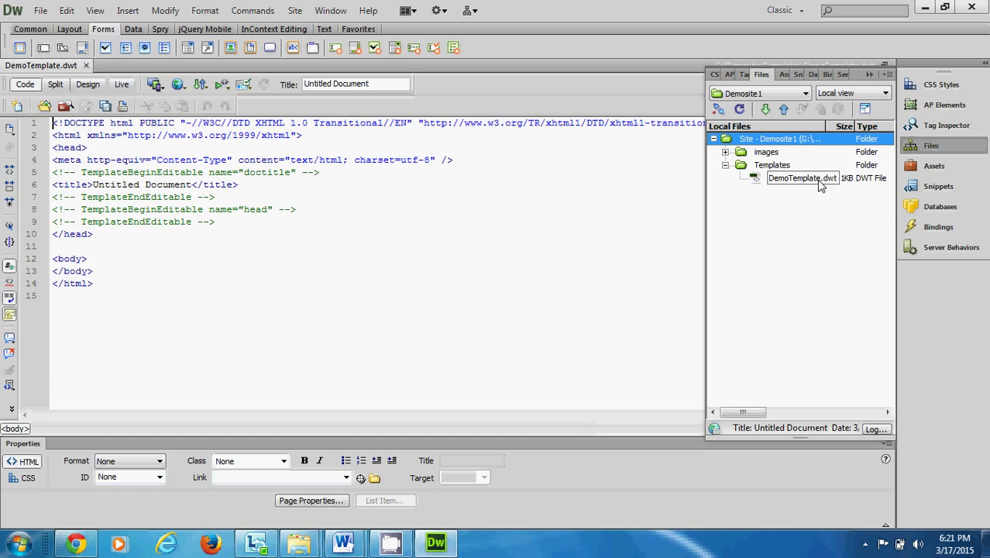
Step: Show the template in Design view and set the page's background color to #69C in the page properties
{"action": "left_click", "coordinate": [90, 86]}
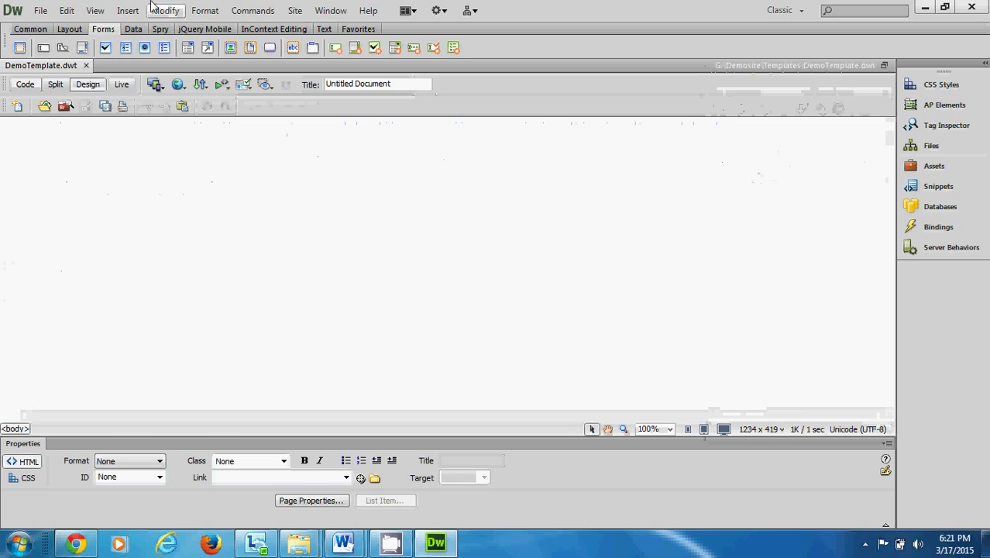
{"action": "left_click", "coordinate": [128, 11]}
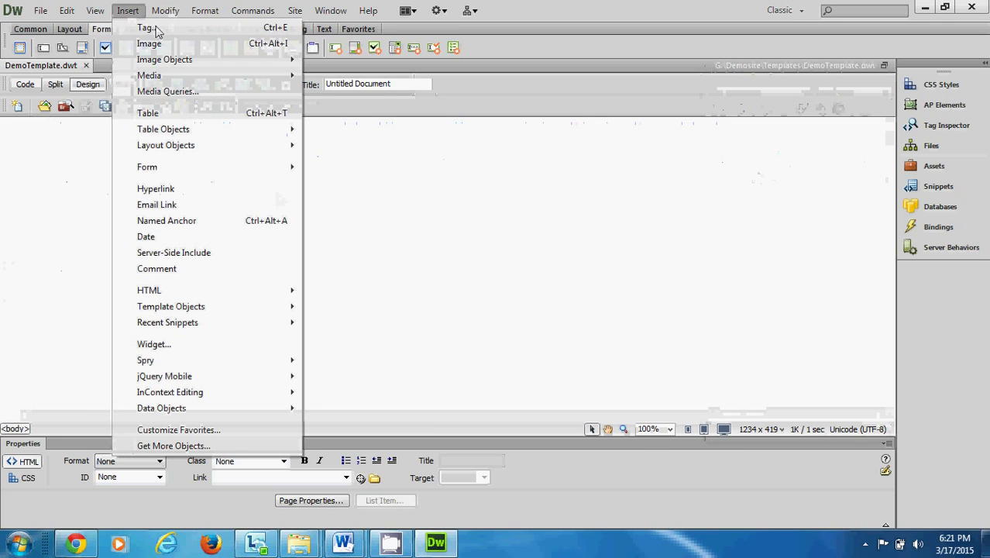
{"action": "left_click", "coordinate": [330, 10]}
{"action": "left_click", "coordinate": [236, 281]}
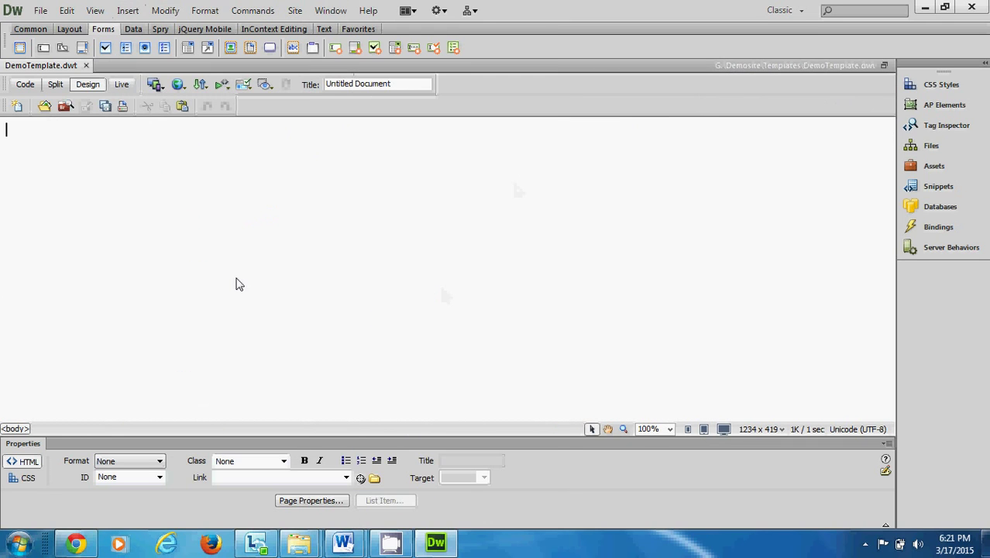
{"action": "left_click", "coordinate": [310, 501]}
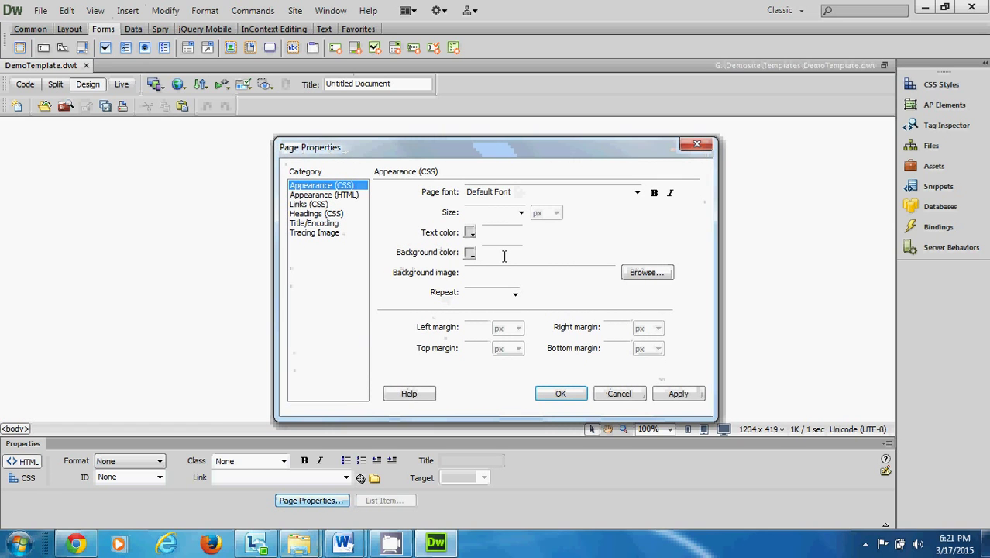
{"action": "left_click", "coordinate": [470, 254]}
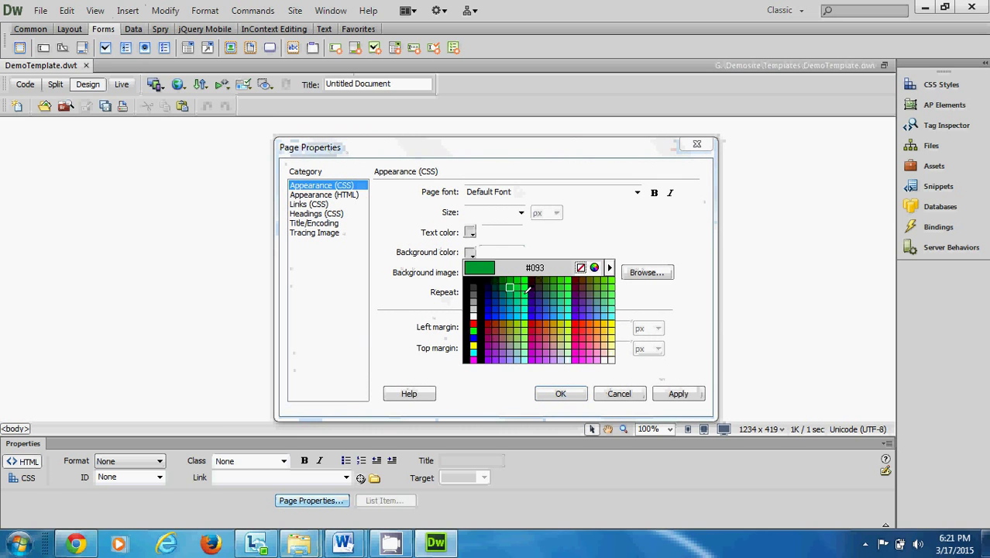
{"action": "left_click", "coordinate": [590, 307]}
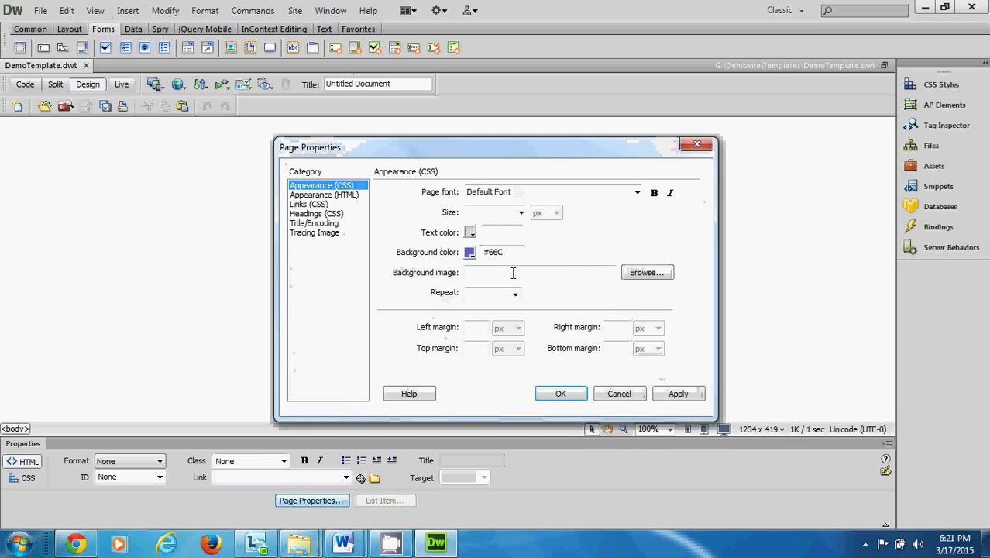
{"action": "left_click", "coordinate": [471, 254]}
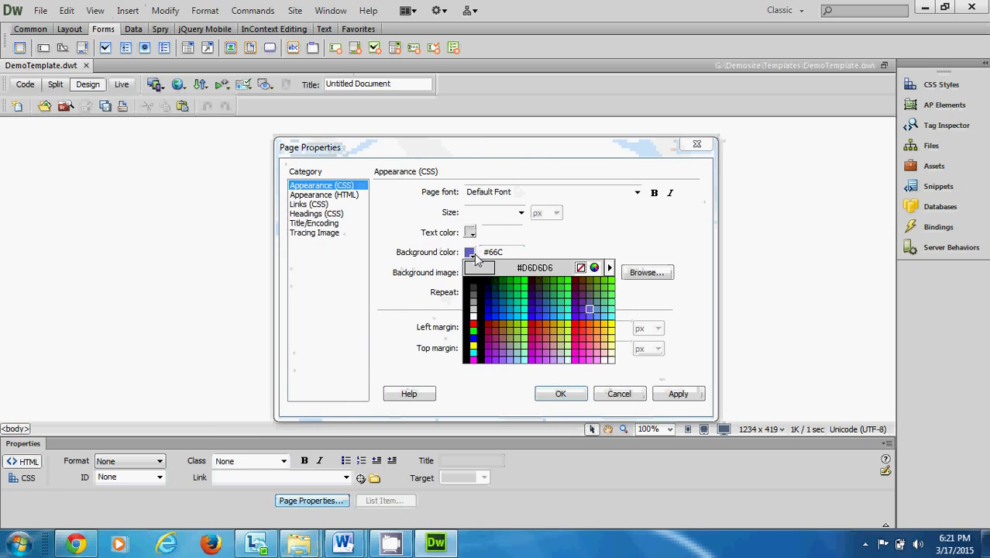
{"action": "left_click", "coordinate": [592, 309]}
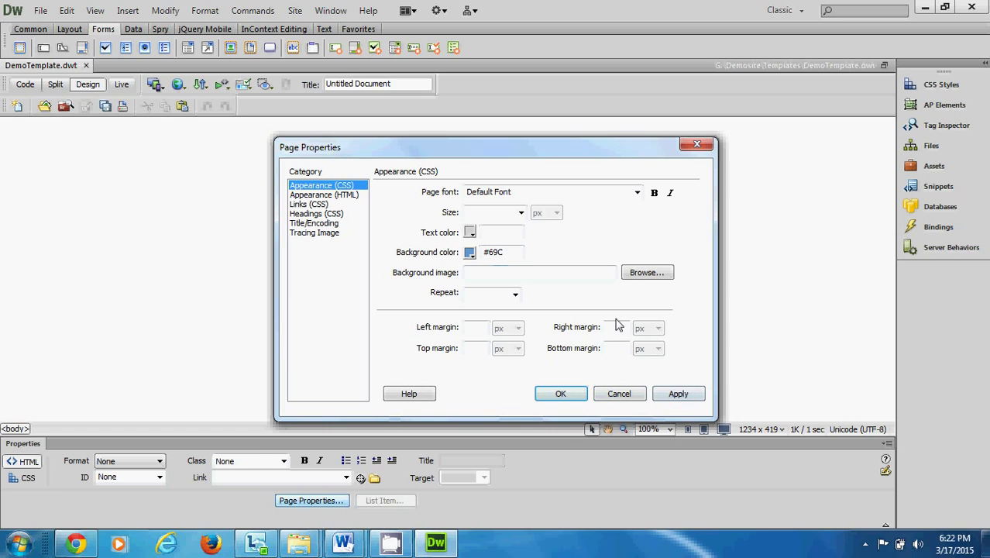
{"action": "left_click", "coordinate": [567, 396]}
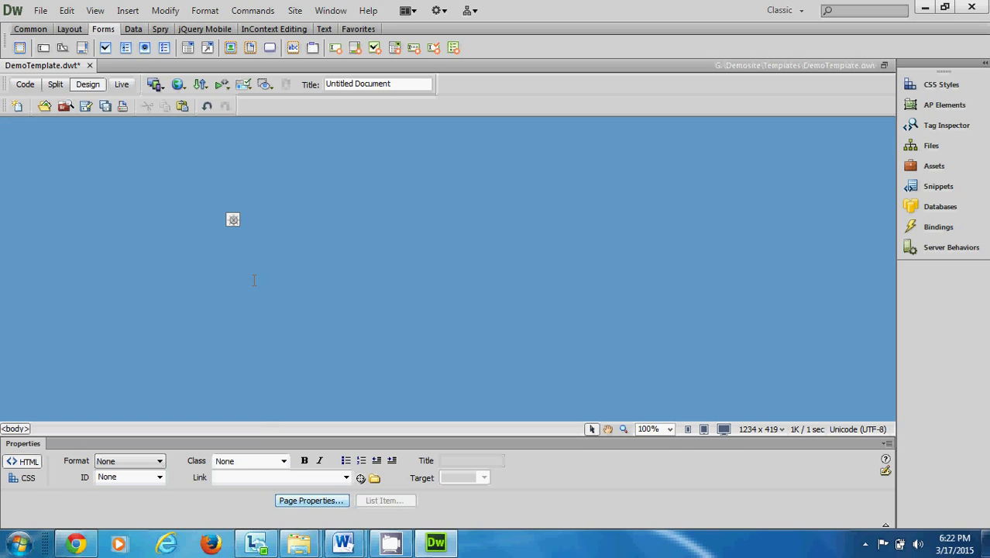
Step: Insert a table with one row and one column, 970 pixels wide, and align it to the center
{"action": "left_click", "coordinate": [127, 10]}
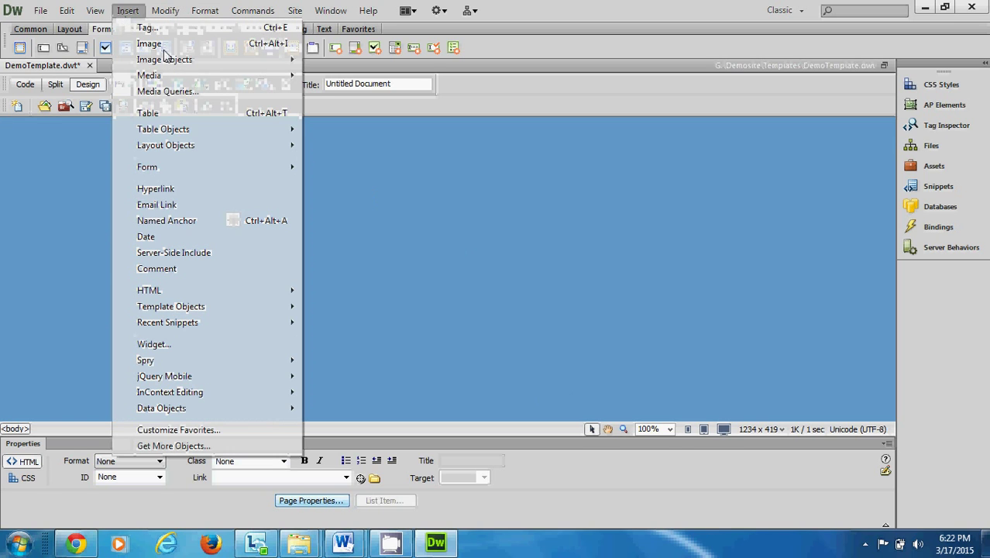
{"action": "left_click", "coordinate": [158, 113]}
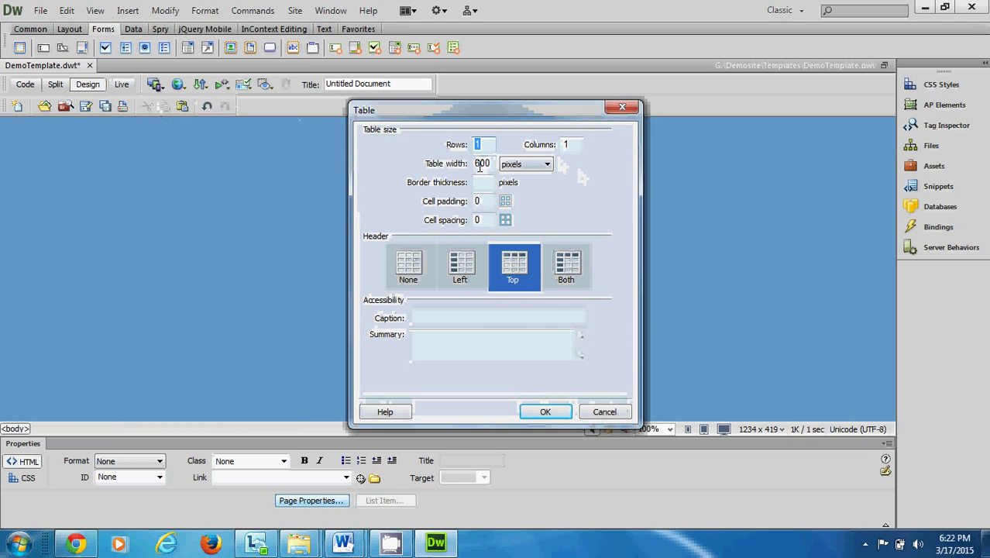
{"action": "left_click", "coordinate": [476, 164]}
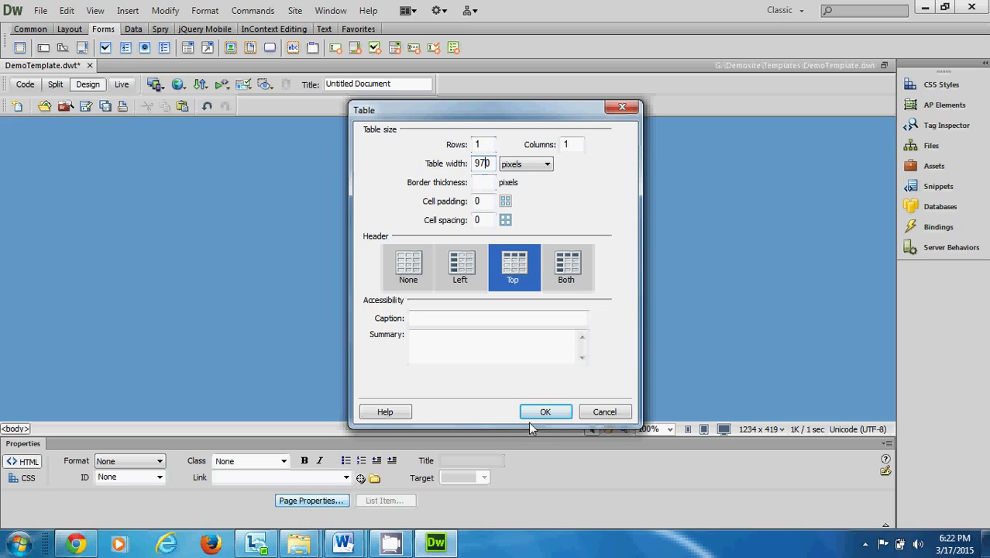
{"action": "left_click", "coordinate": [546, 412]}
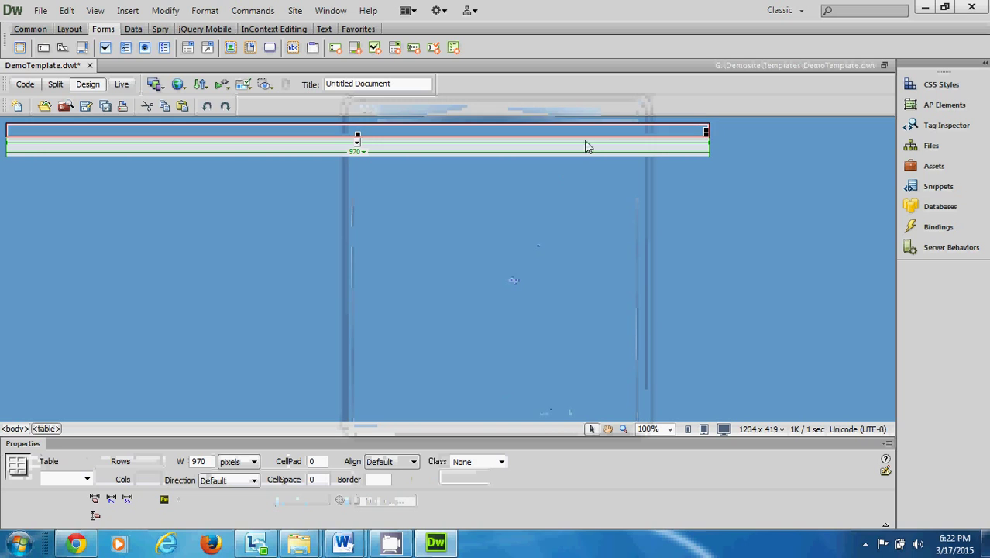
{"action": "left_click", "coordinate": [404, 462]}
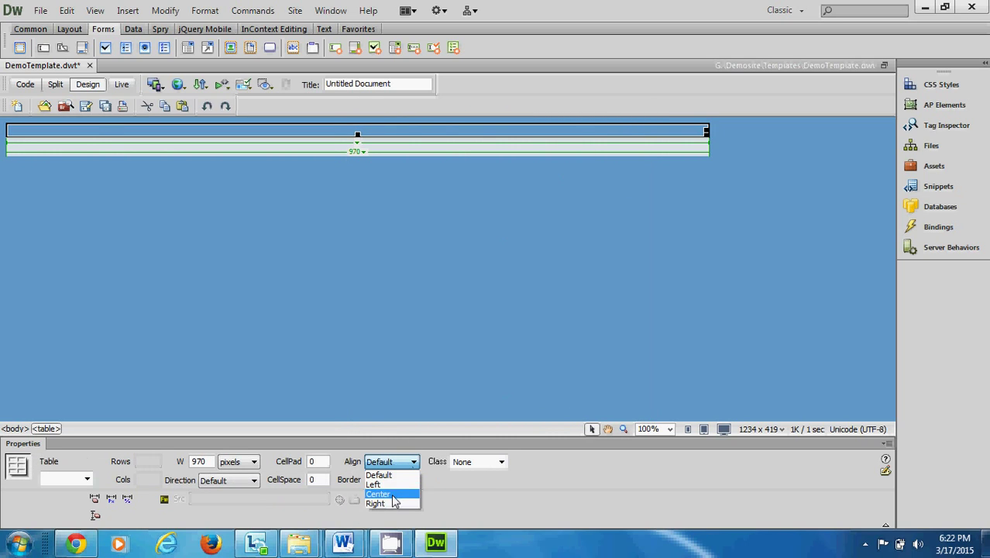
{"action": "left_click", "coordinate": [391, 494]}
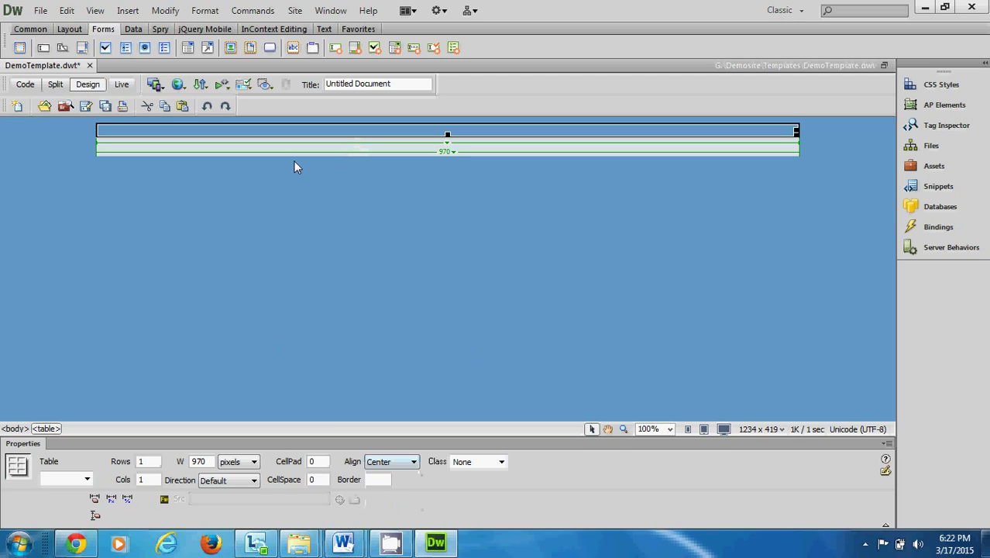
Step: In the template's code, add a height attribute of 1000 to the table tag after its width
{"action": "left_click", "coordinate": [31, 83]}
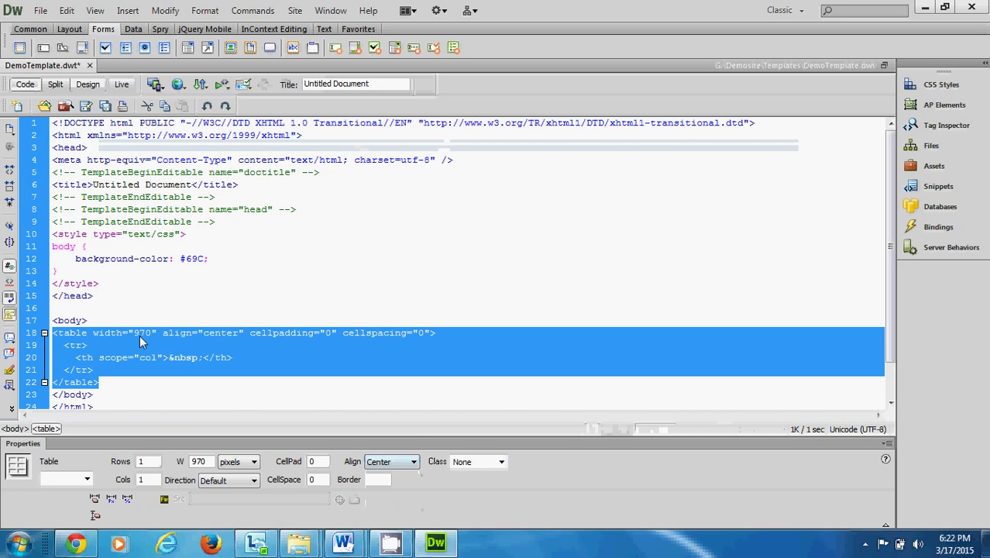
{"action": "left_click", "coordinate": [137, 334]}
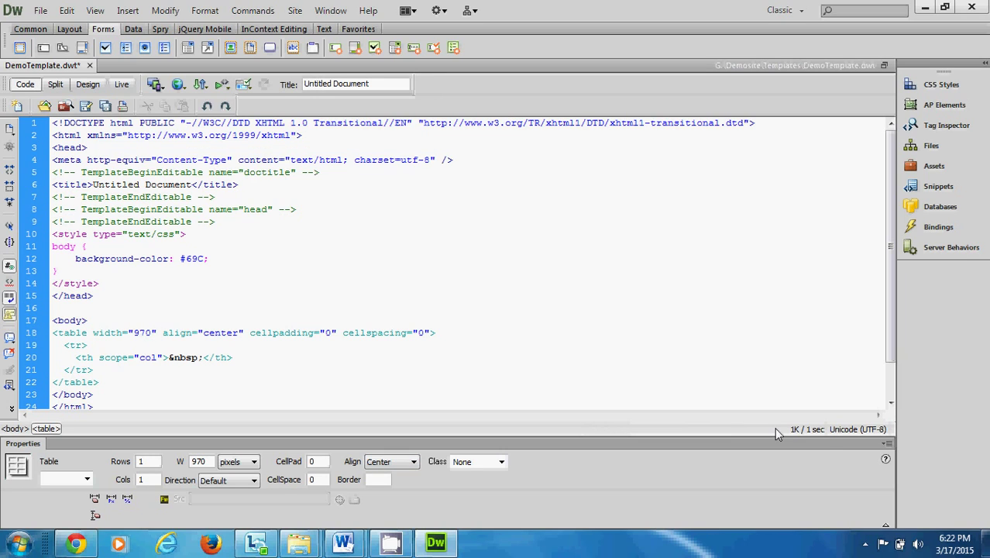
{"action": "type", "text": "he"}
{"action": "key", "text": "Return"}
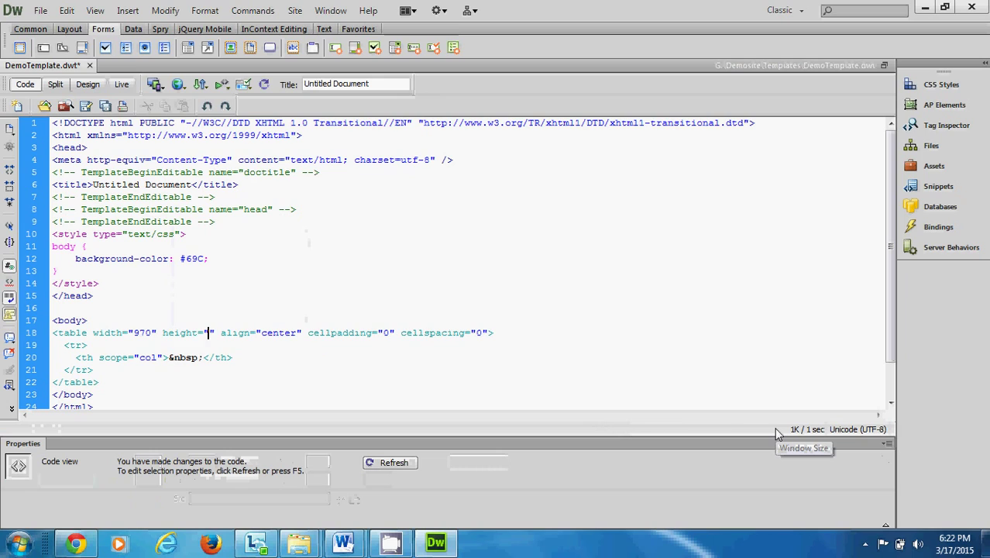
{"action": "type", "text": "1000"}
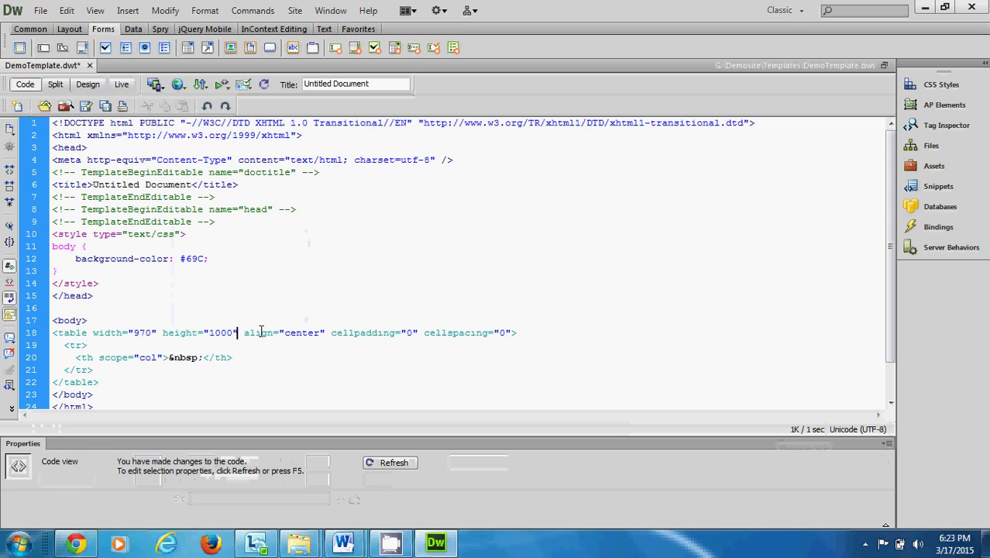
Step: Add a bgcolor attribute of #FFFFFF to the table tag after its height
{"action": "type", "text": "bg"}
{"action": "key", "text": "Return"}
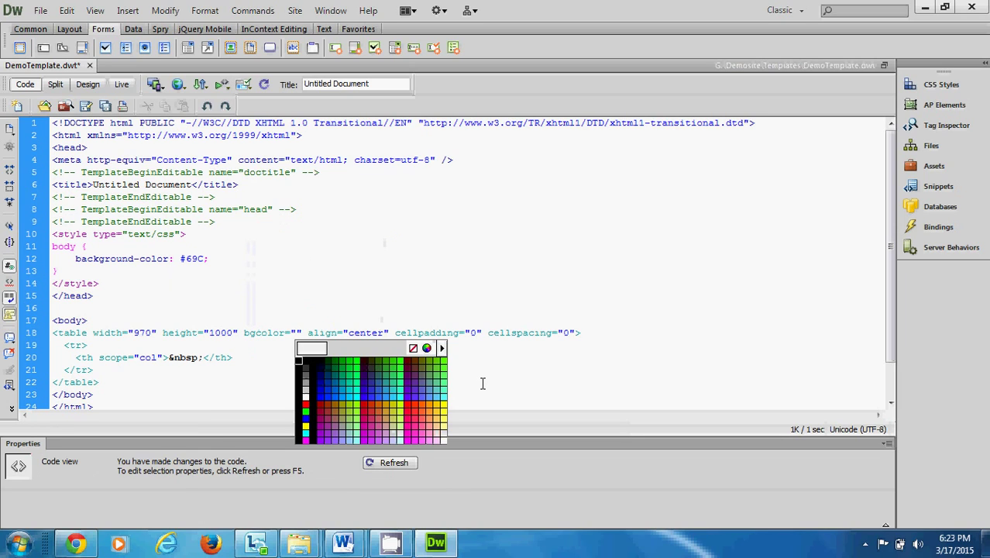
{"action": "left_click", "coordinate": [309, 395]}
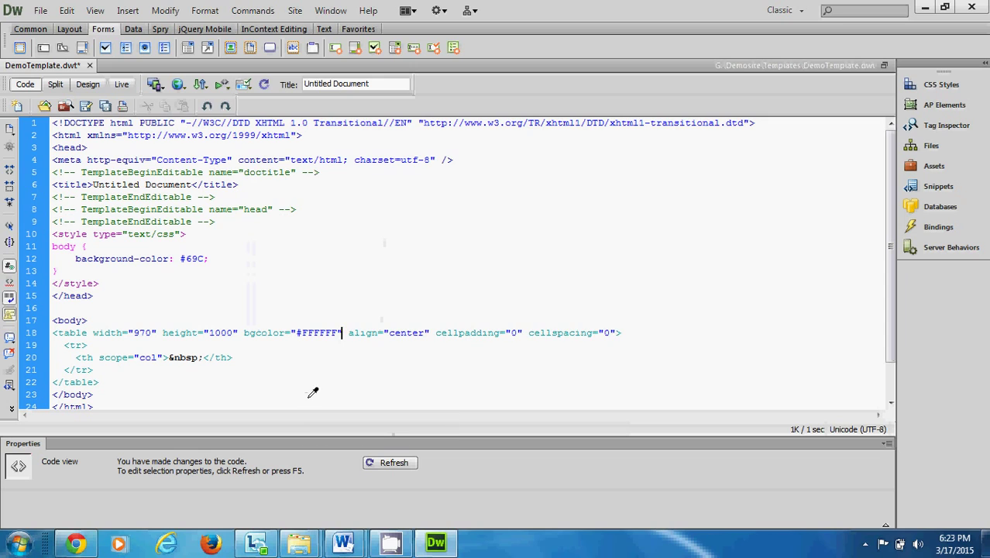
Step: Show the template in Design view and save it without editable regions
{"action": "left_click", "coordinate": [91, 85]}
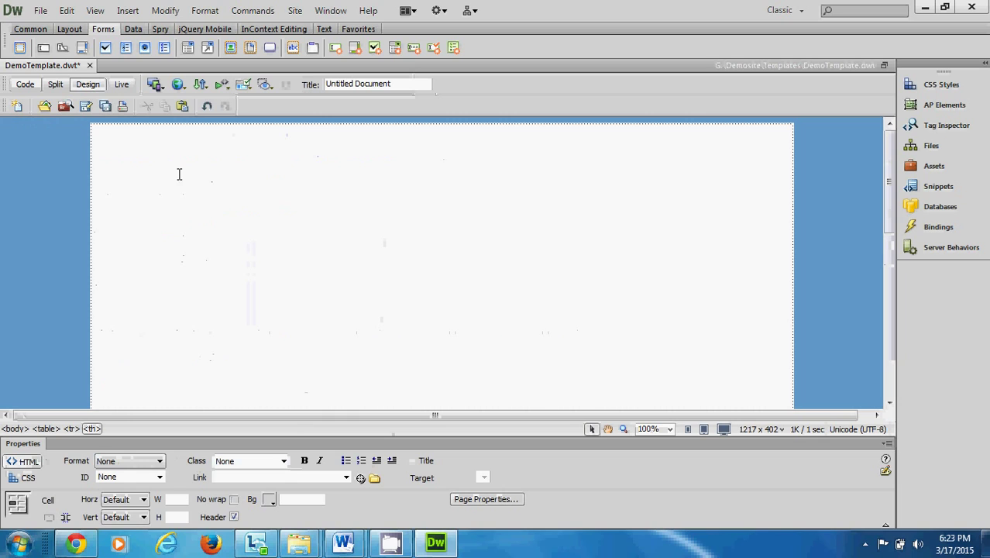
{"action": "left_click", "coordinate": [87, 106]}
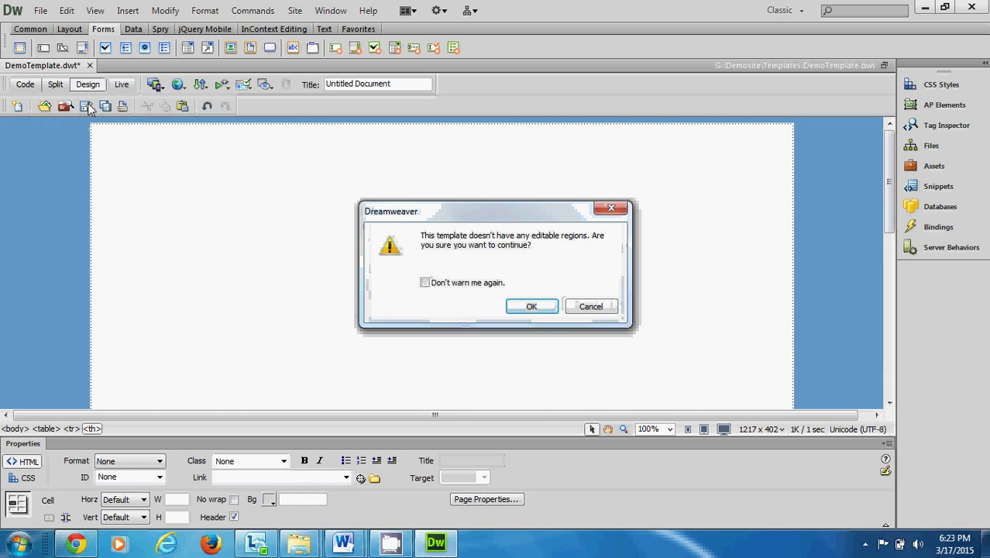
{"action": "left_click", "coordinate": [529, 309]}
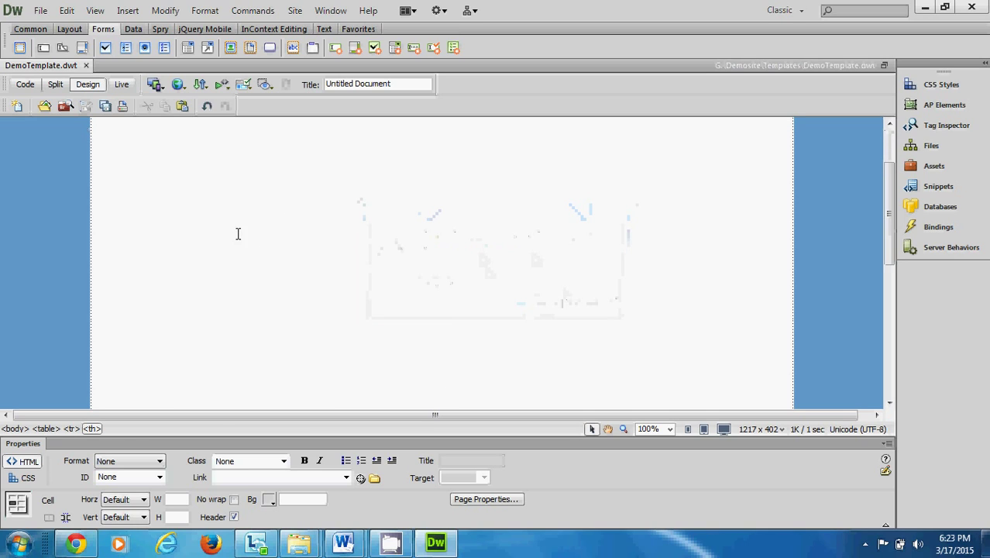
Step: Select the table's header cell and set its vertical alignment to Top
{"action": "left_click", "coordinate": [95, 427]}
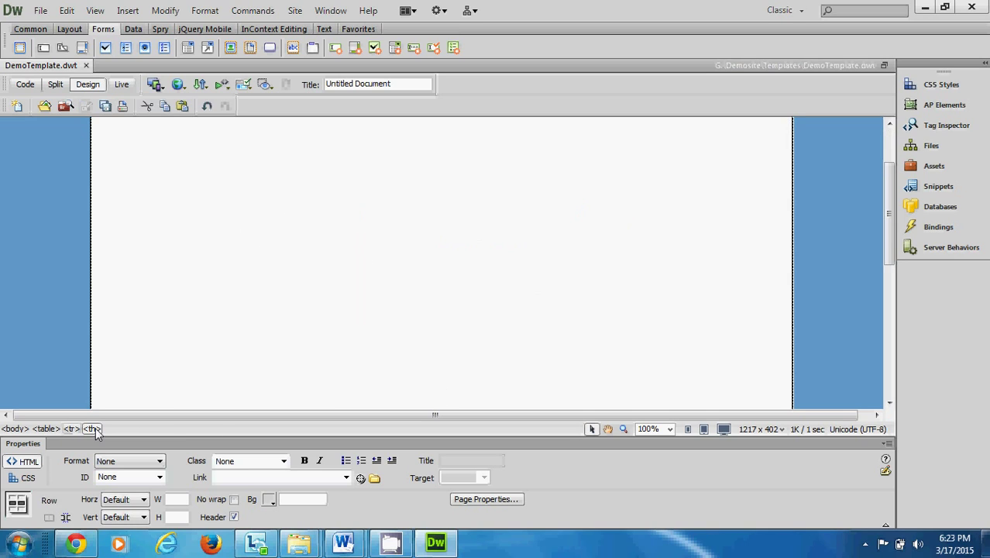
{"action": "left_click", "coordinate": [145, 517]}
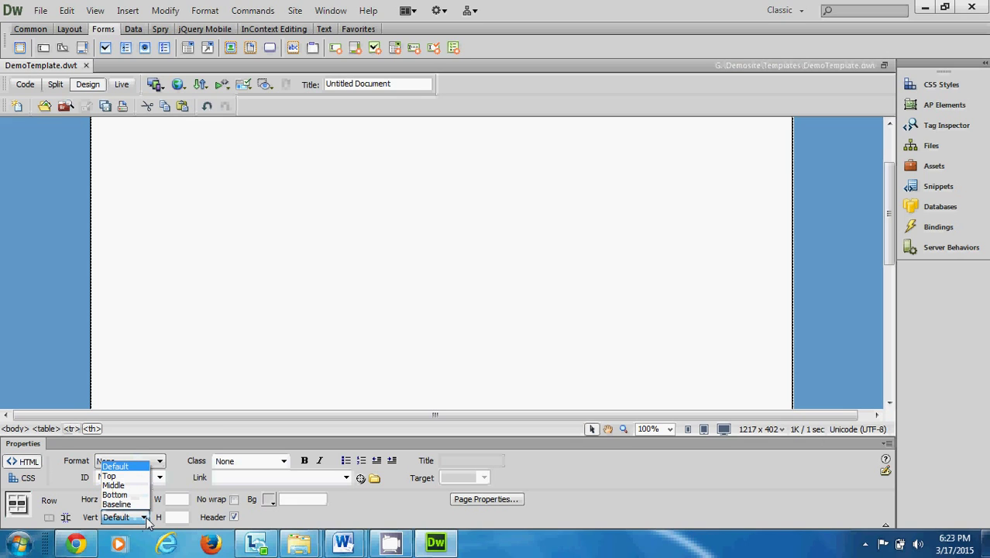
{"action": "left_click", "coordinate": [116, 476]}
Step: Add a blank paragraph at the start of the table cell and insert an editable region named Content below it
{"action": "left_click", "coordinate": [249, 201]}
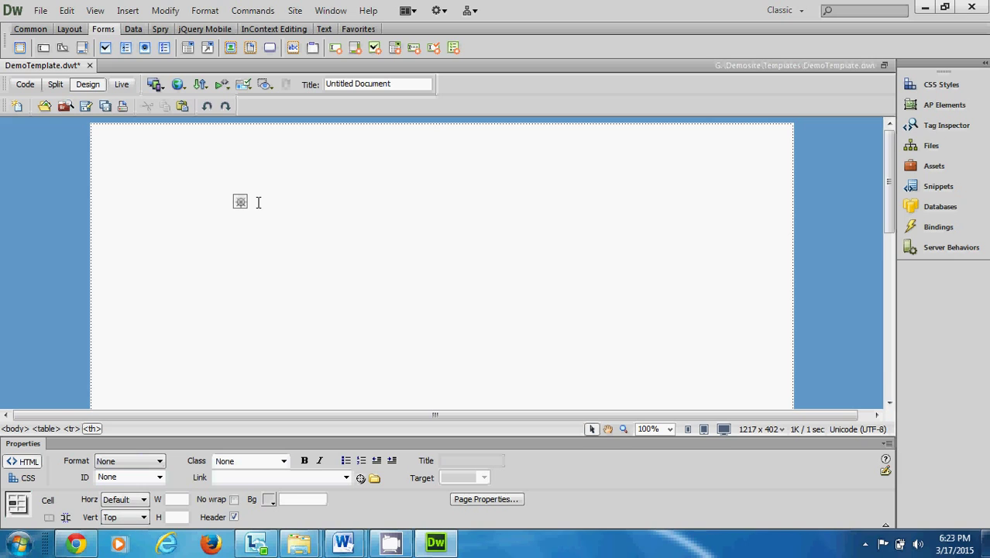
{"action": "key", "text": "Return"}
{"action": "left_click", "coordinate": [129, 11]}
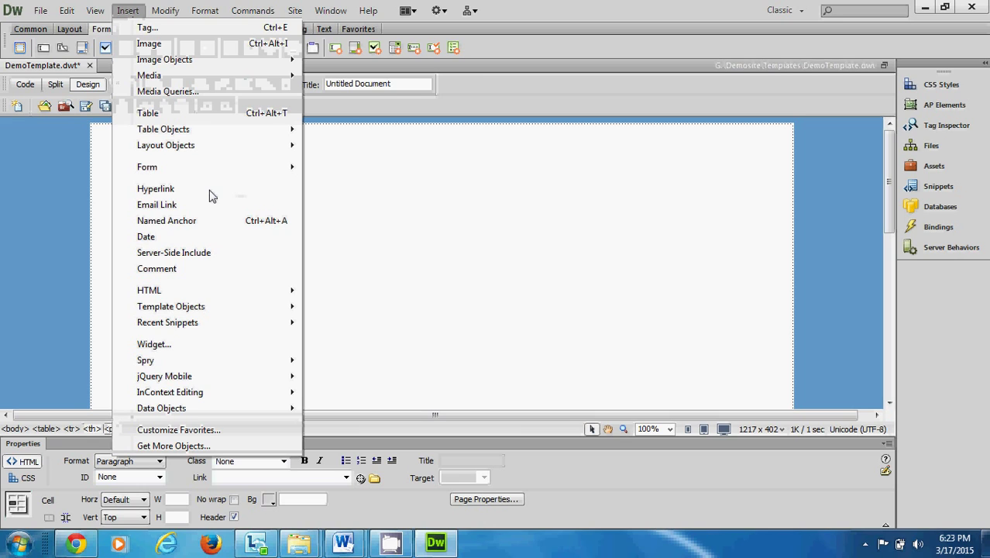
{"action": "mouse_move", "coordinate": [280, 133]}
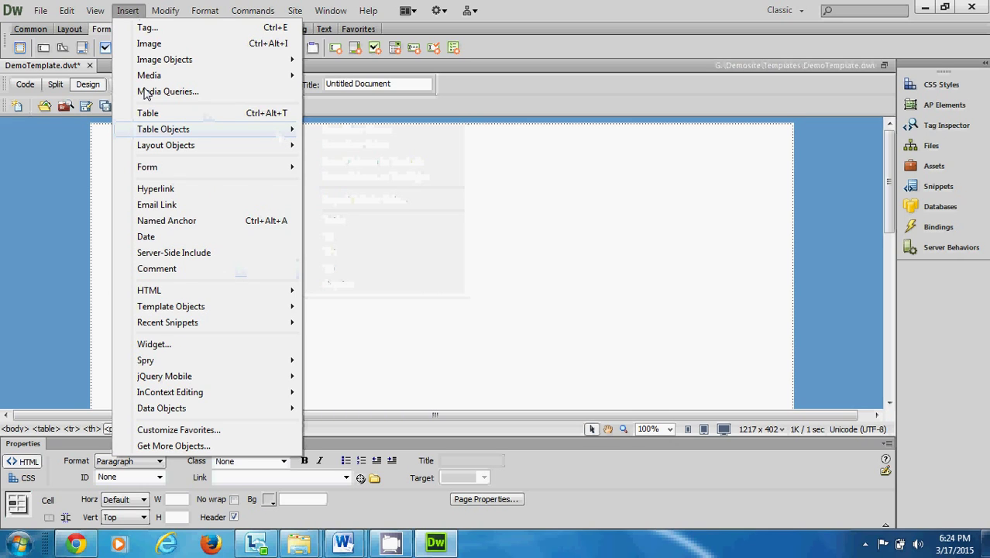
{"action": "mouse_move", "coordinate": [209, 309]}
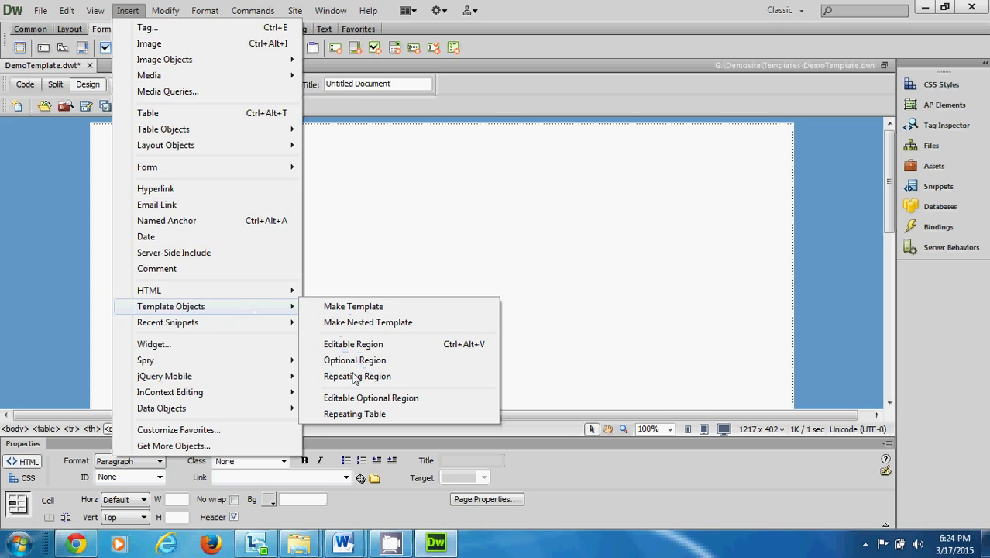
{"action": "left_click", "coordinate": [364, 349]}
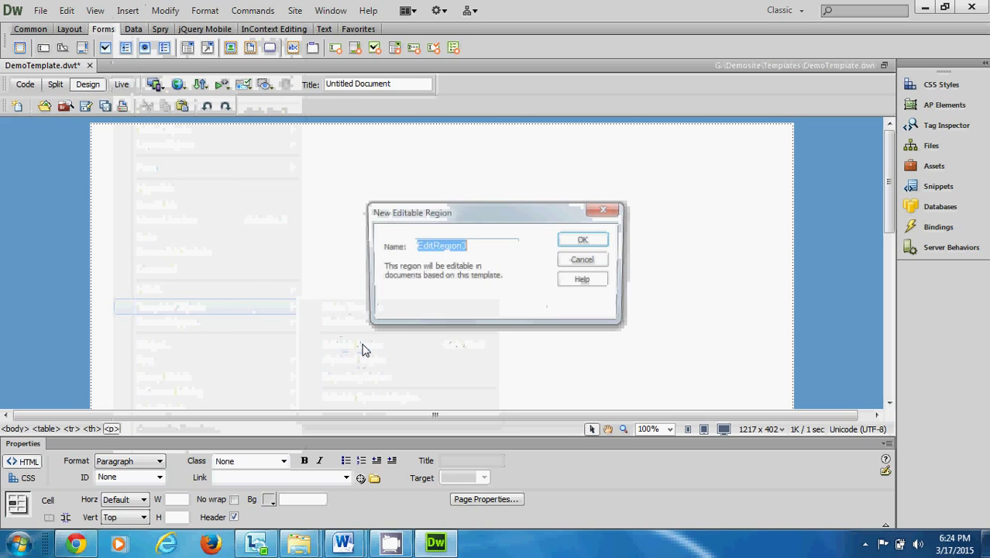
{"action": "type", "text": "Content"}
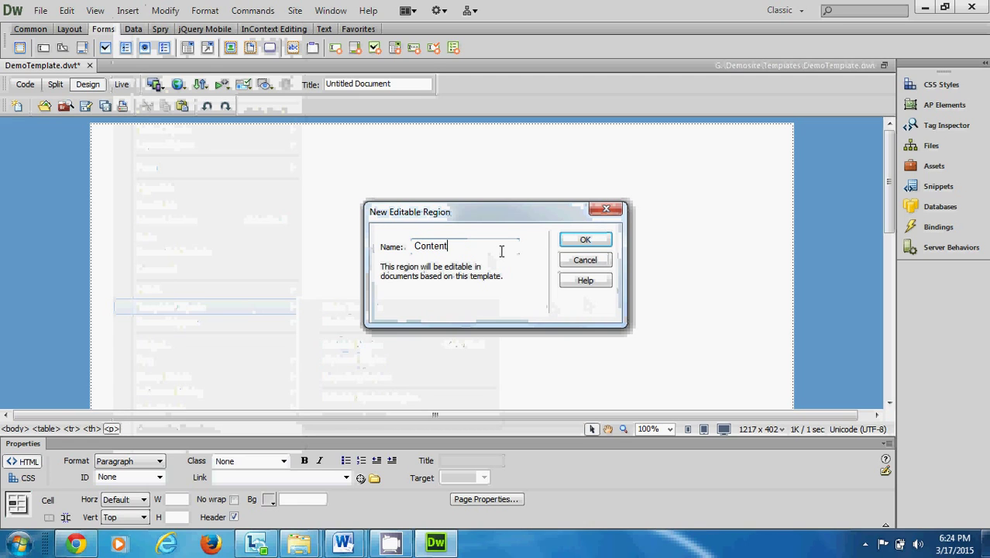
{"action": "left_click", "coordinate": [585, 242]}
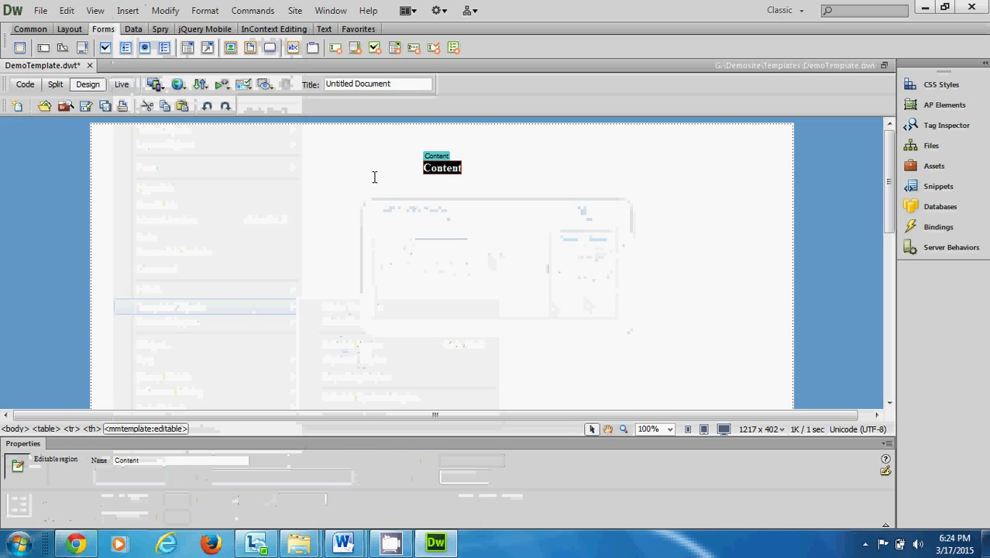
{"action": "left_click", "coordinate": [282, 151]}
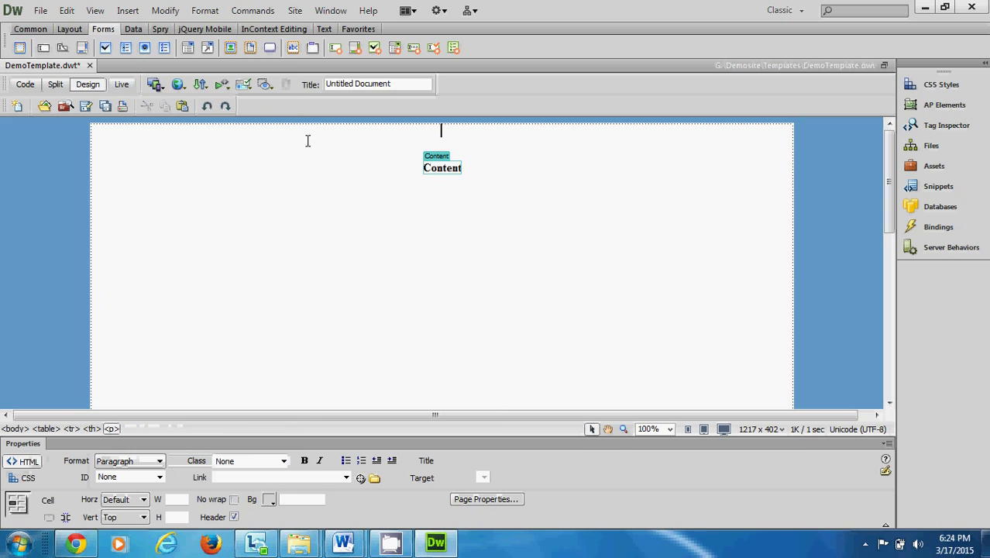
{"action": "left_click", "coordinate": [126, 11]}
{"action": "left_click", "coordinate": [154, 28]}
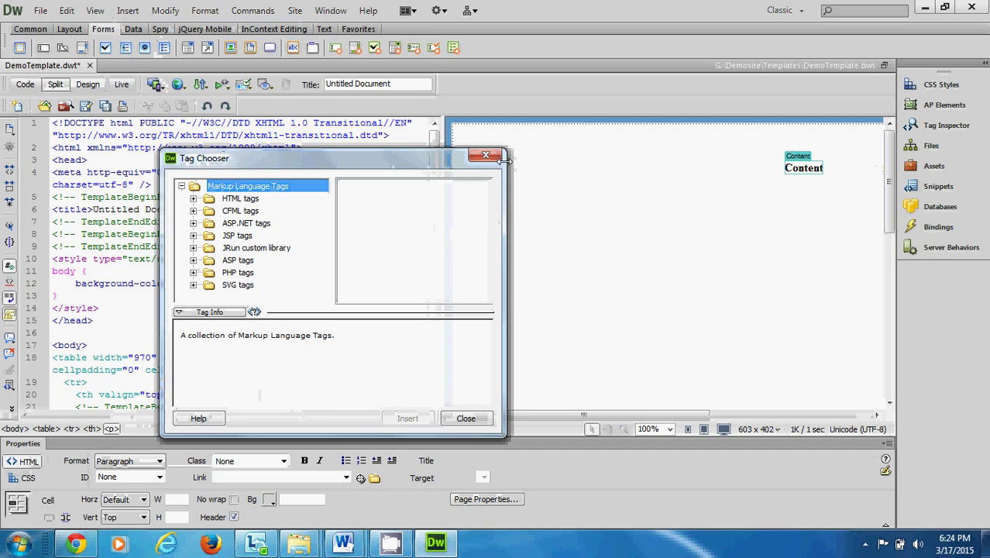
{"action": "left_click", "coordinate": [488, 156]}
{"action": "left_click", "coordinate": [93, 86]}
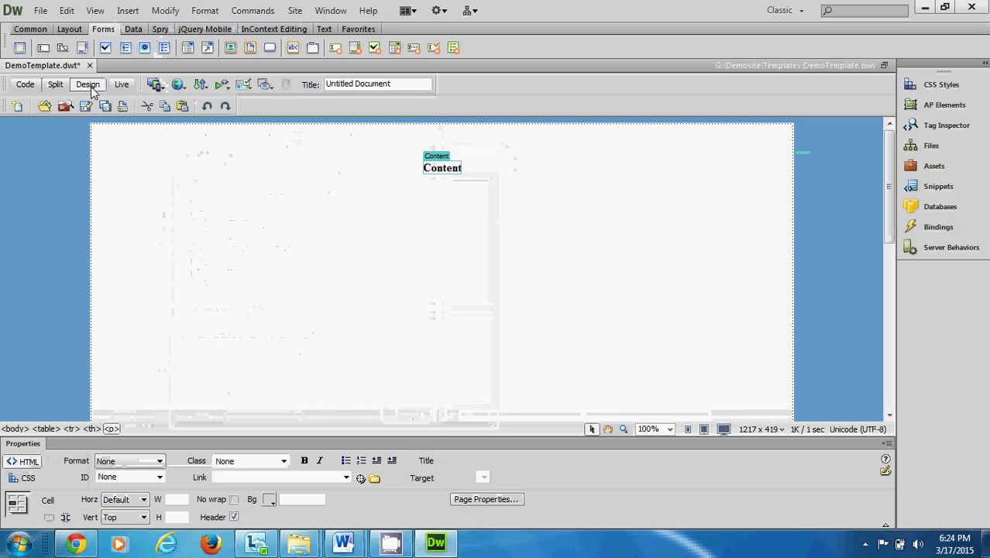
{"action": "left_click", "coordinate": [440, 130]}
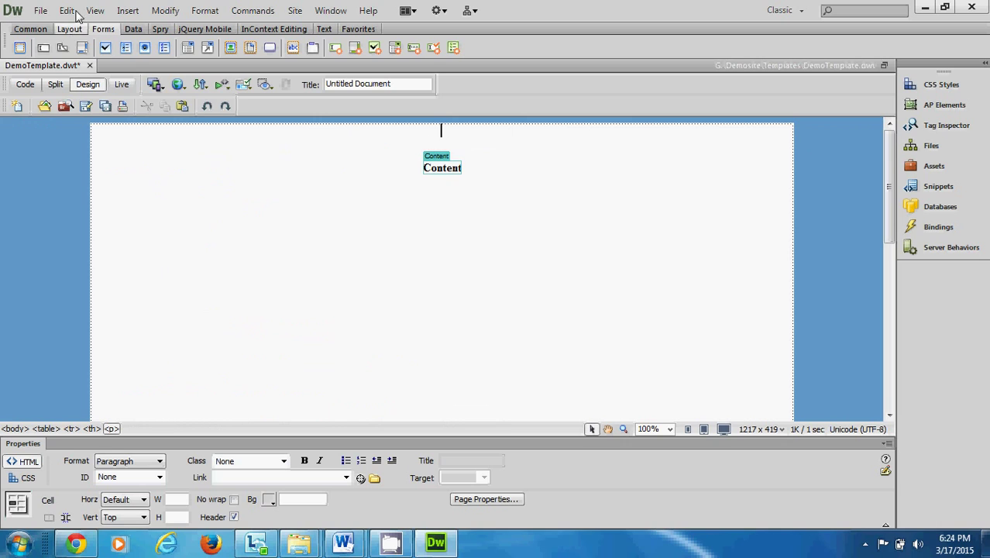
{"action": "left_click", "coordinate": [126, 11]}
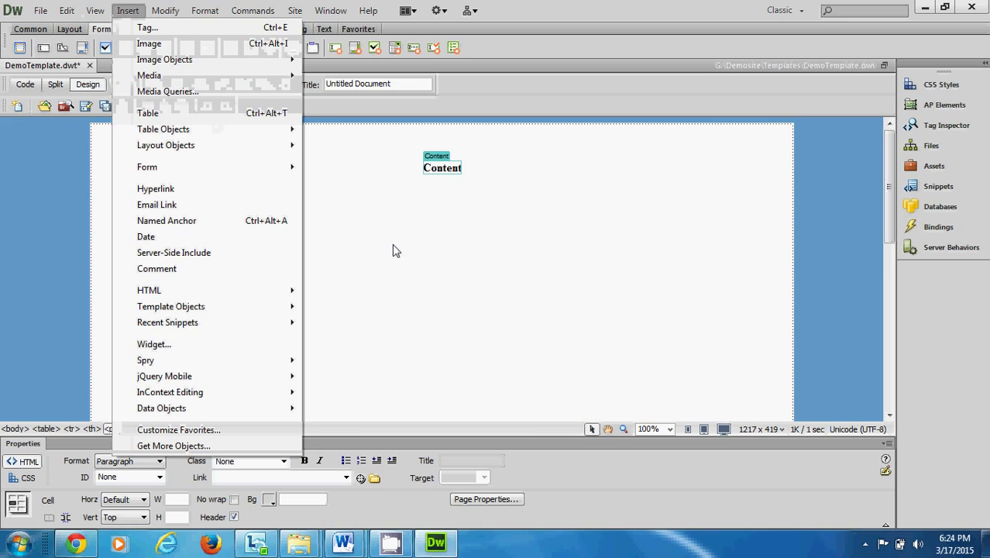
{"action": "left_click", "coordinate": [426, 262]}
Step: Start attaching an external style sheet and choose the styles file from the tutorial folder on drive G
{"action": "left_click", "coordinate": [284, 461]}
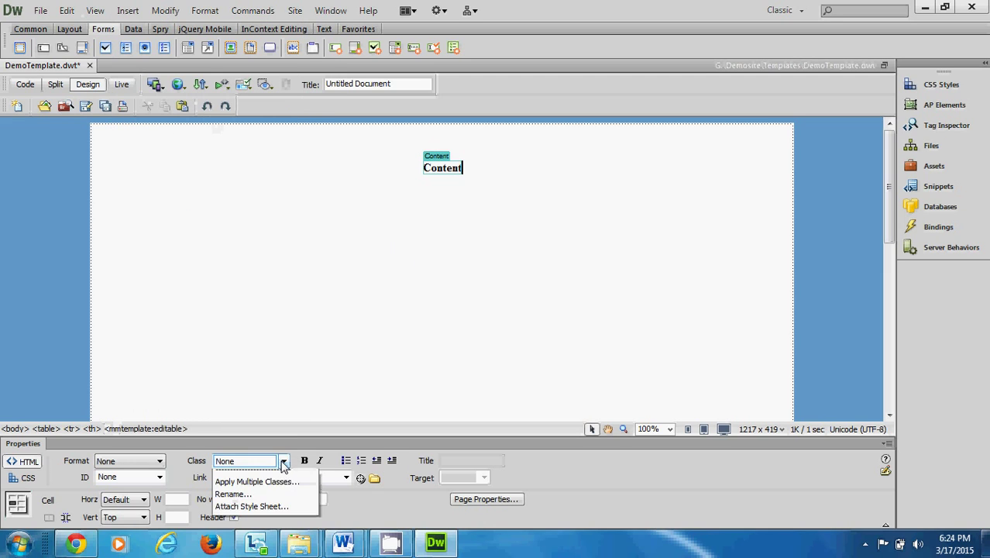
{"action": "left_click", "coordinate": [258, 534]}
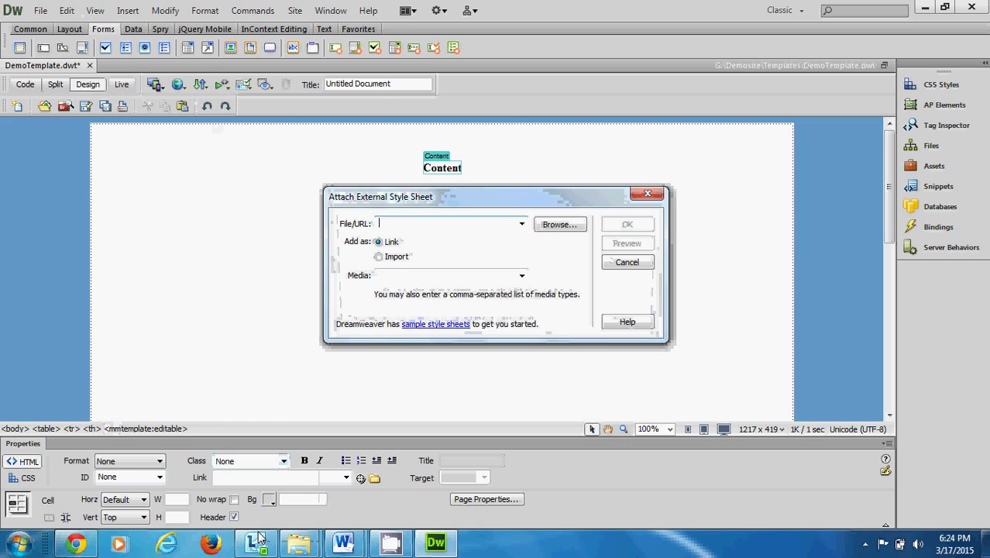
{"action": "left_click", "coordinate": [559, 224]}
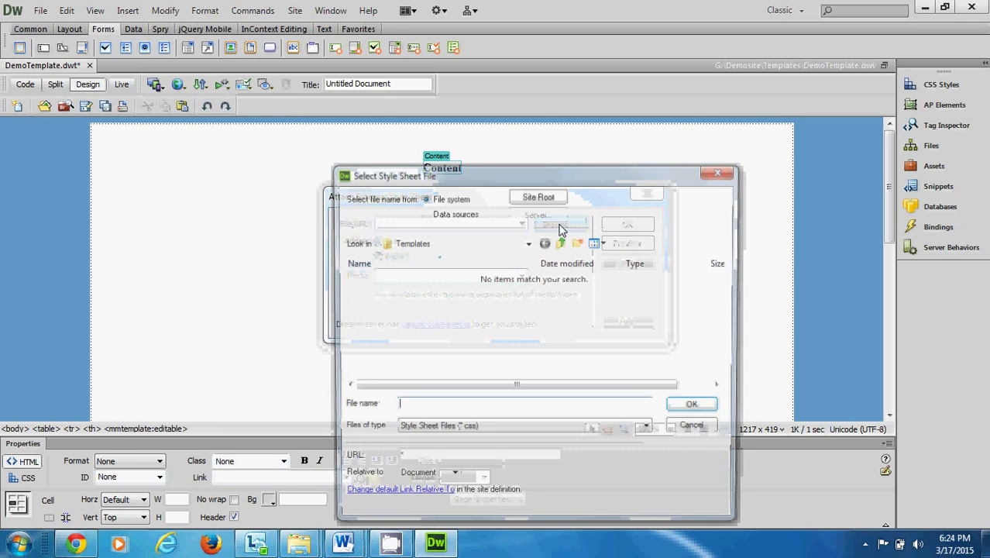
{"action": "left_click", "coordinate": [561, 244]}
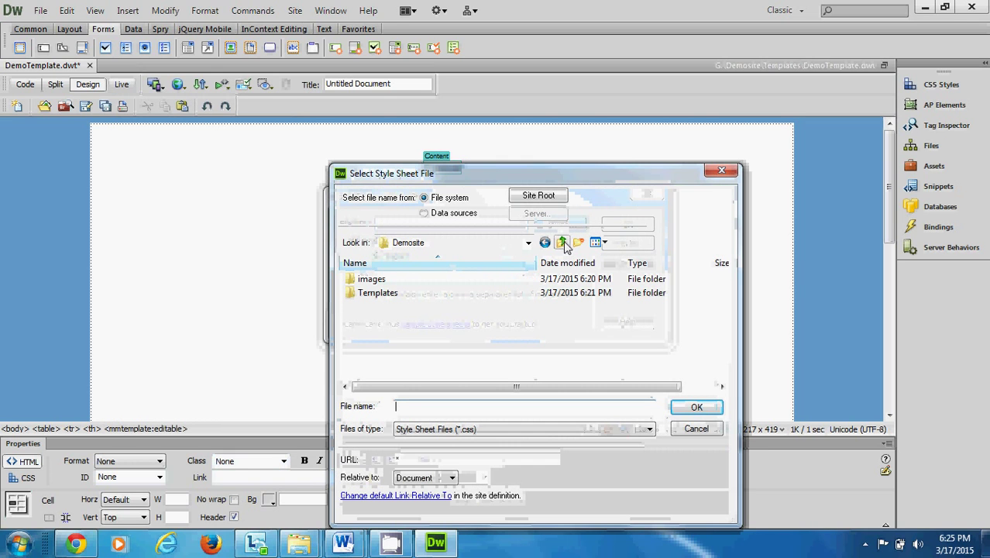
{"action": "left_click", "coordinate": [563, 244]}
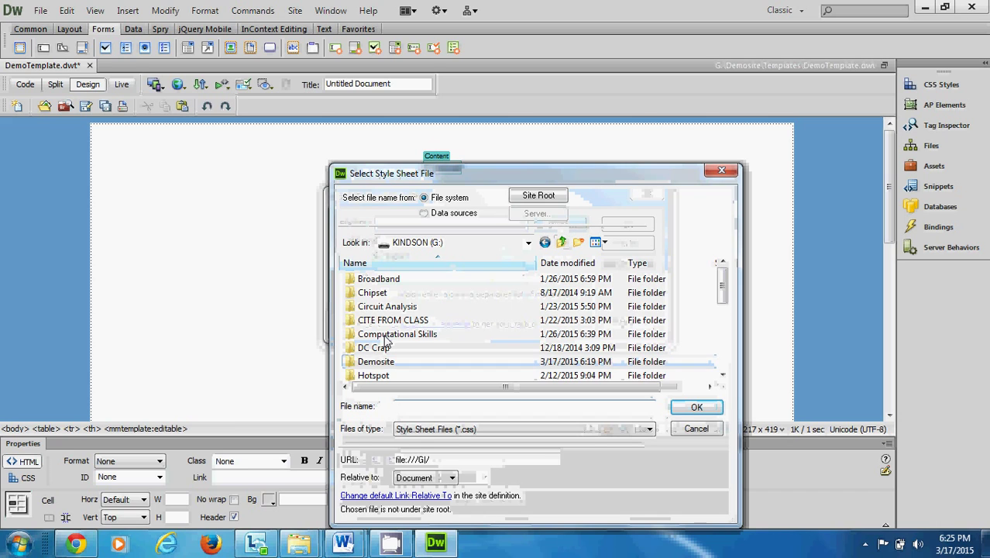
{"action": "scroll", "coordinate": [387, 341], "scroll_direction": "down", "scroll_amount": 5}
{"action": "double_click", "coordinate": [377, 347]}
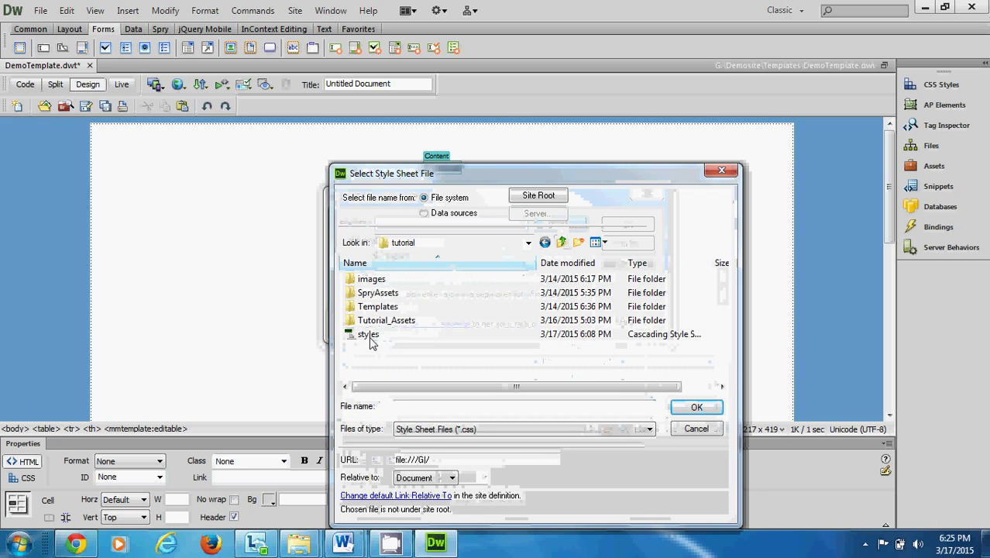
{"action": "left_click", "coordinate": [369, 337]}
{"action": "left_click", "coordinate": [696, 407]}
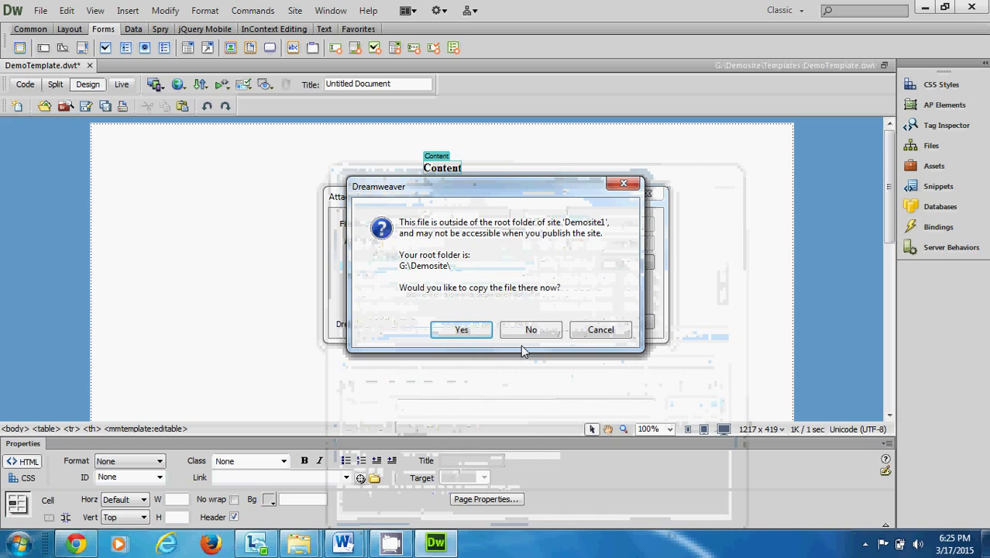
Step: Copy the style sheet into the Demosite root folder as styles and attach it to the template as a link
{"action": "left_click", "coordinate": [465, 333]}
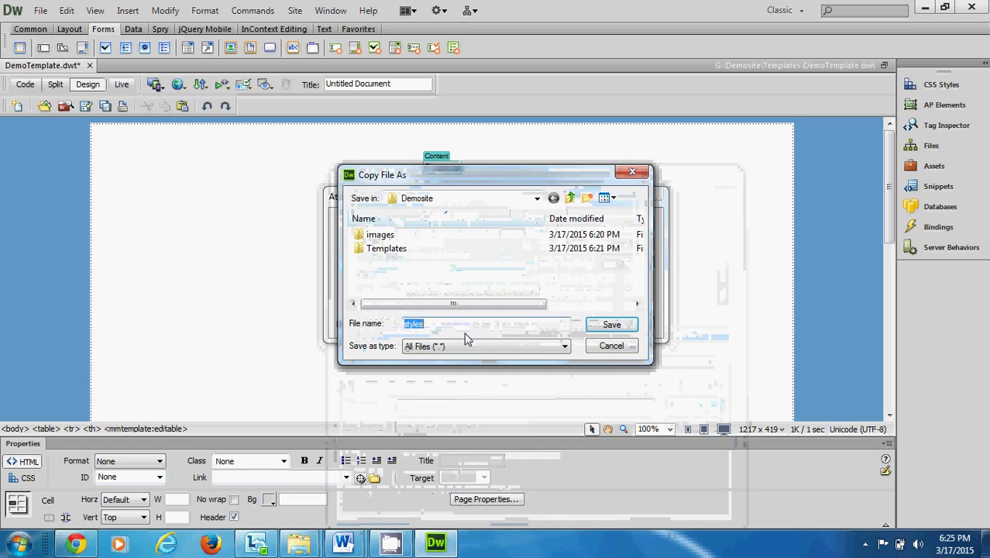
{"action": "left_click", "coordinate": [612, 325]}
{"action": "left_click", "coordinate": [630, 224]}
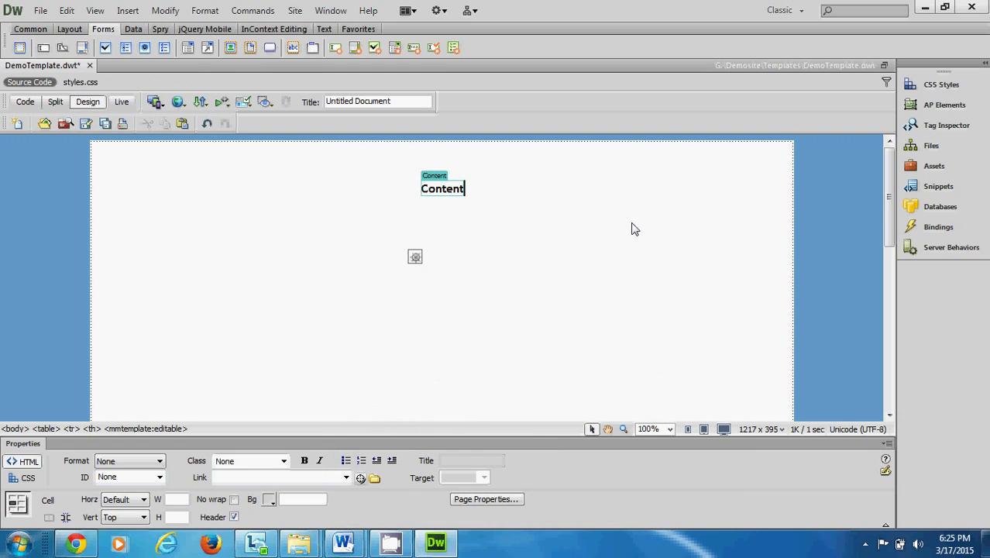
Step: Insert a div tag with class header and ID dheader in the blank paragraph above the Content region
{"action": "left_click", "coordinate": [397, 167]}
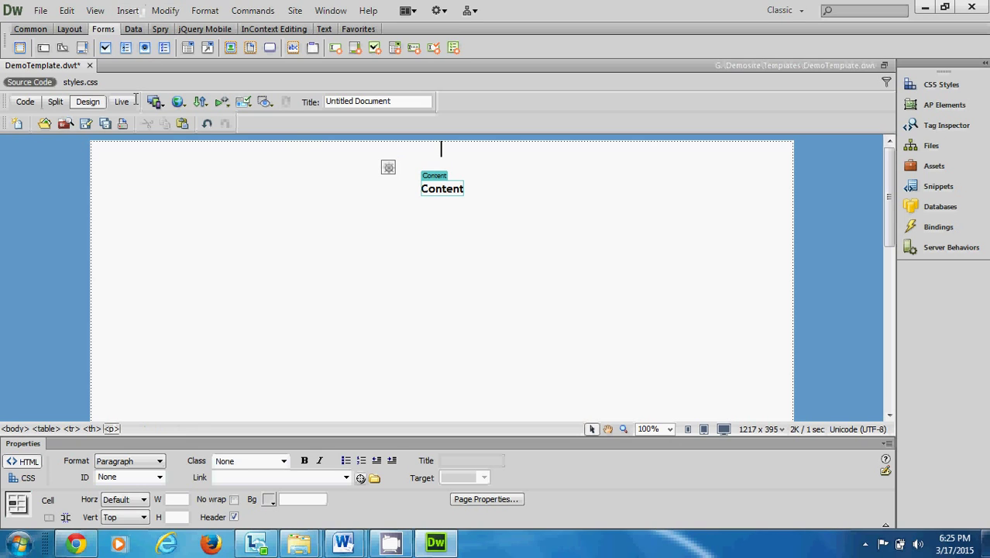
{"action": "left_click", "coordinate": [68, 29]}
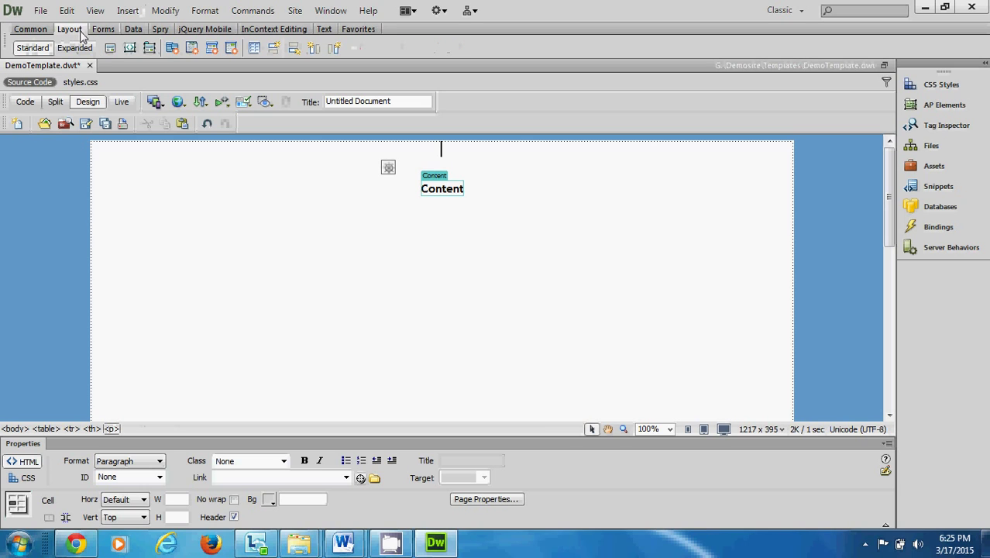
{"action": "left_click", "coordinate": [108, 48]}
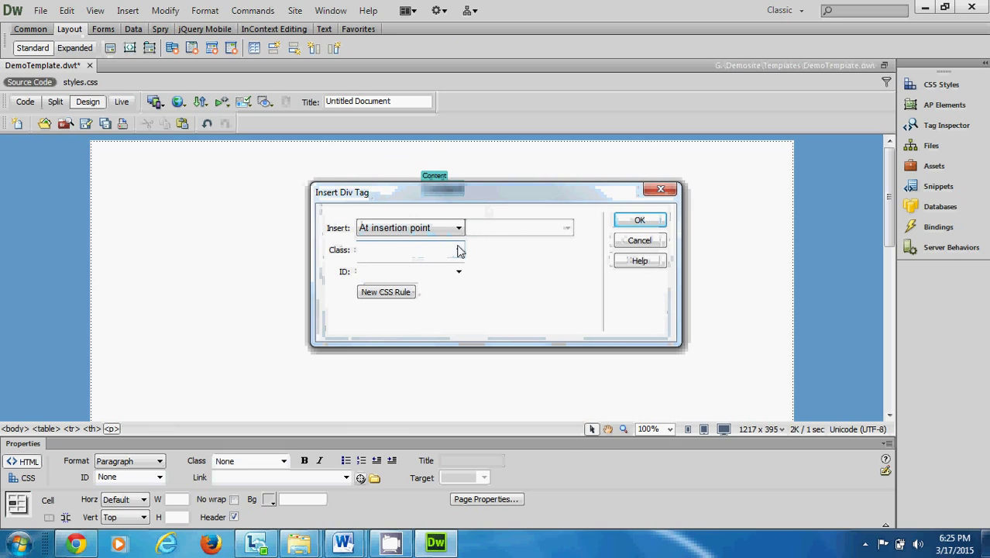
{"action": "left_click", "coordinate": [409, 271]}
{"action": "type", "text": "dheader"}
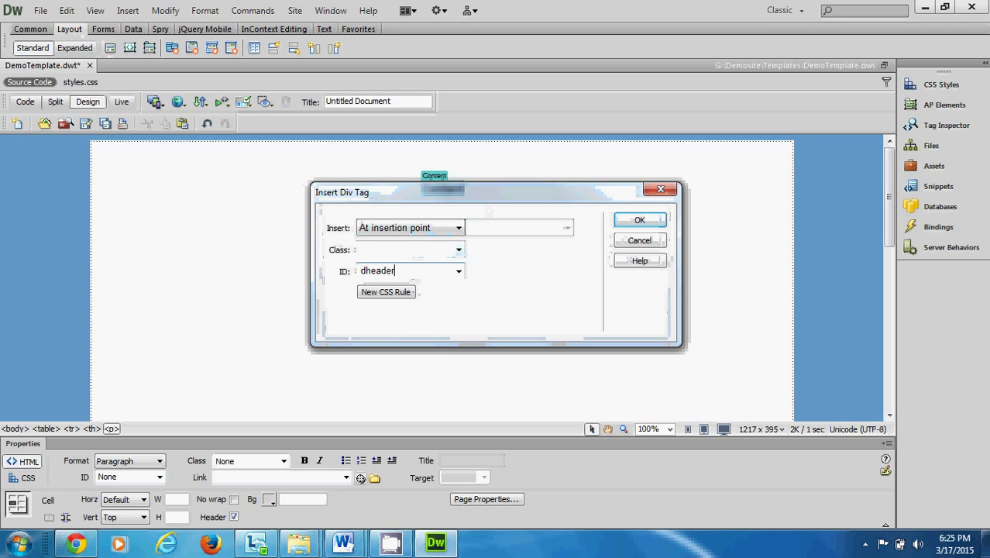
{"action": "left_click", "coordinate": [458, 250]}
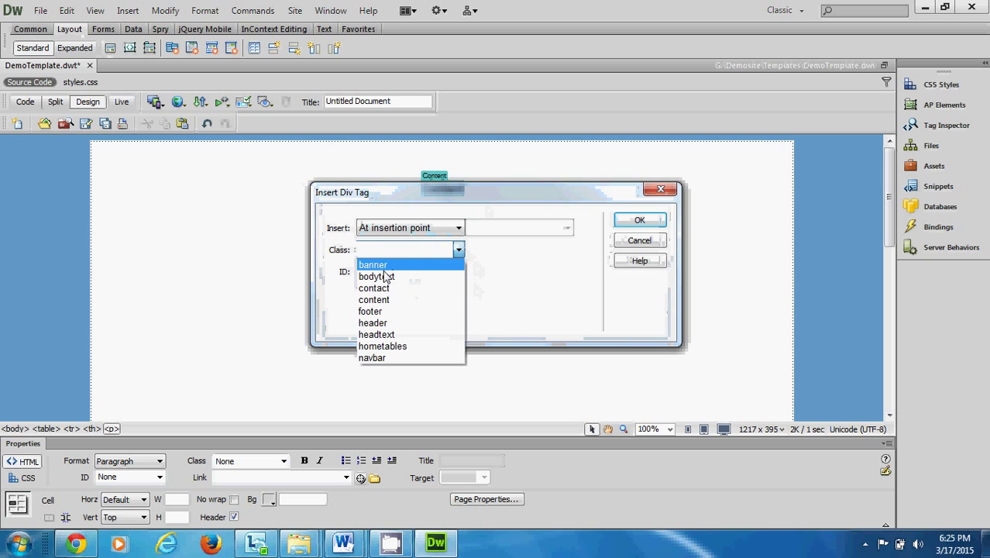
{"action": "left_click", "coordinate": [379, 323]}
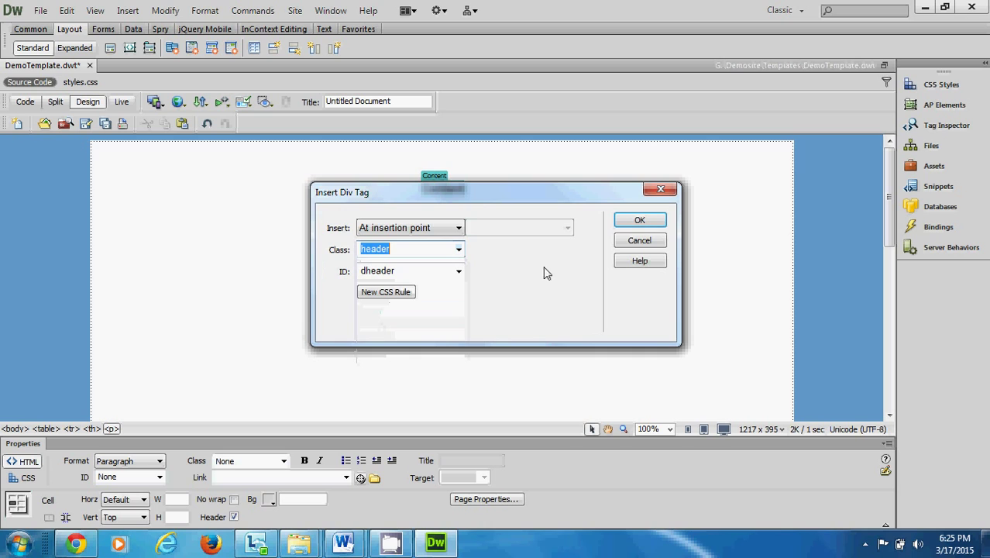
{"action": "left_click", "coordinate": [640, 220]}
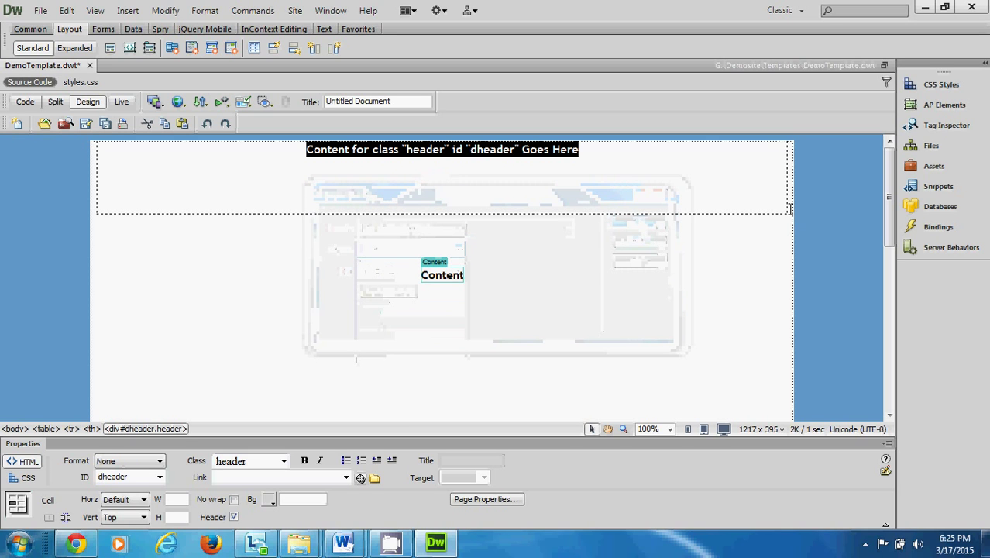
Step: Insert a div tag with class banner and ID dbanner in the blank paragraph below the header div
{"action": "left_click", "coordinate": [634, 254]}
{"action": "left_click", "coordinate": [508, 230]}
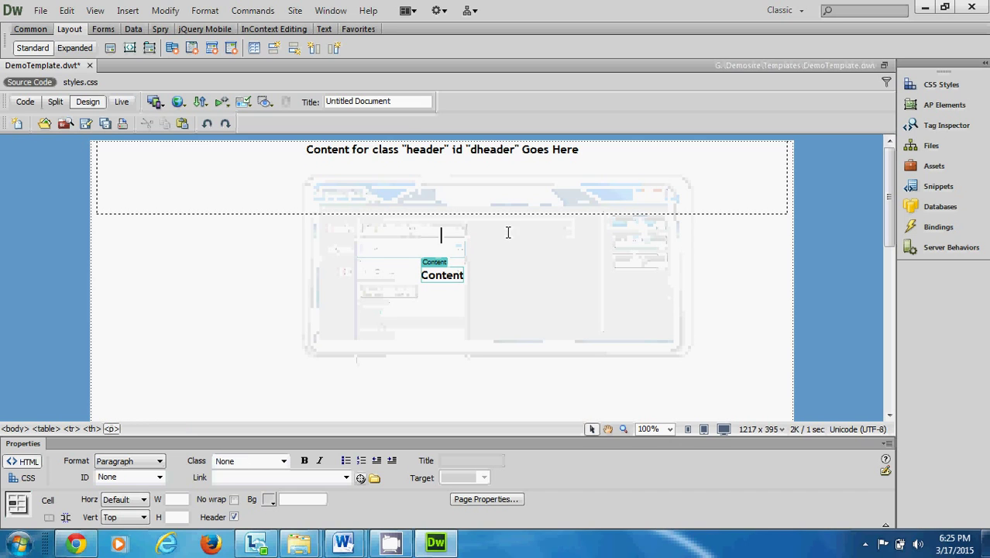
{"action": "left_click", "coordinate": [110, 48]}
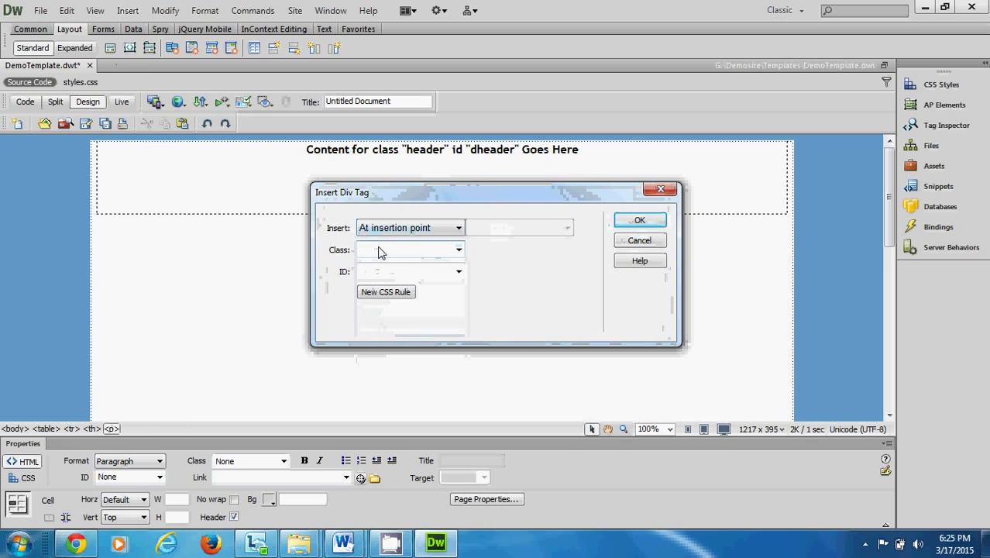
{"action": "left_click", "coordinate": [459, 251]}
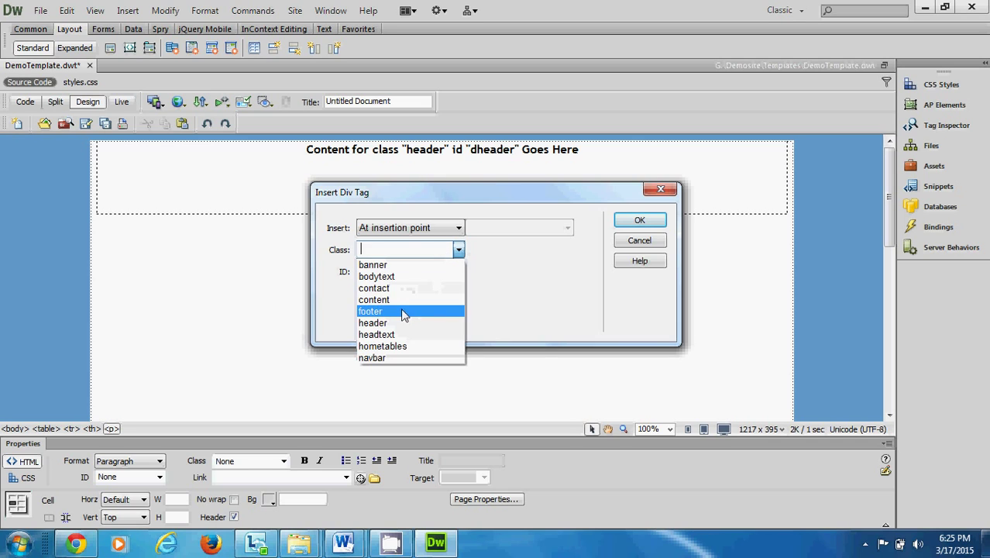
{"action": "left_click", "coordinate": [385, 265]}
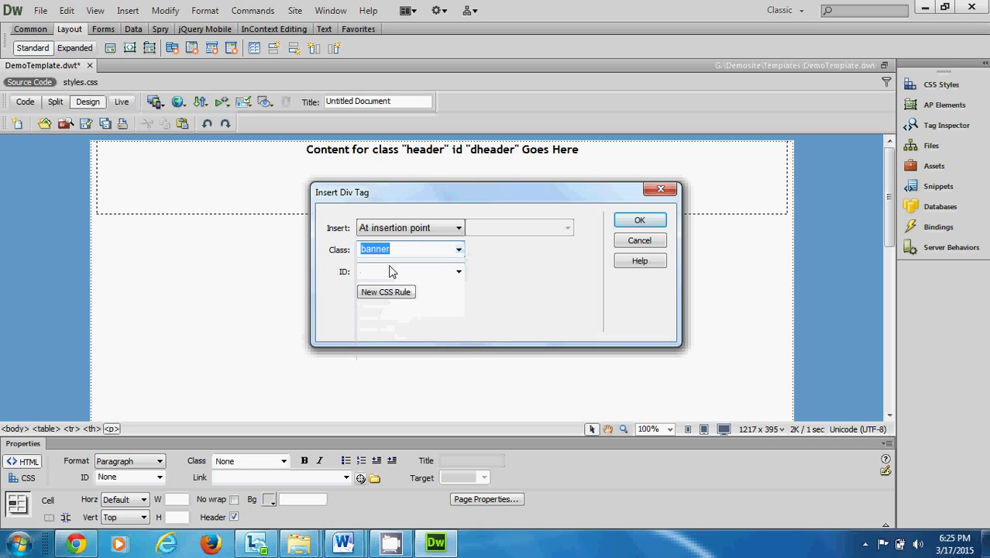
{"action": "left_click", "coordinate": [393, 275]}
{"action": "type", "text": "dbanner"}
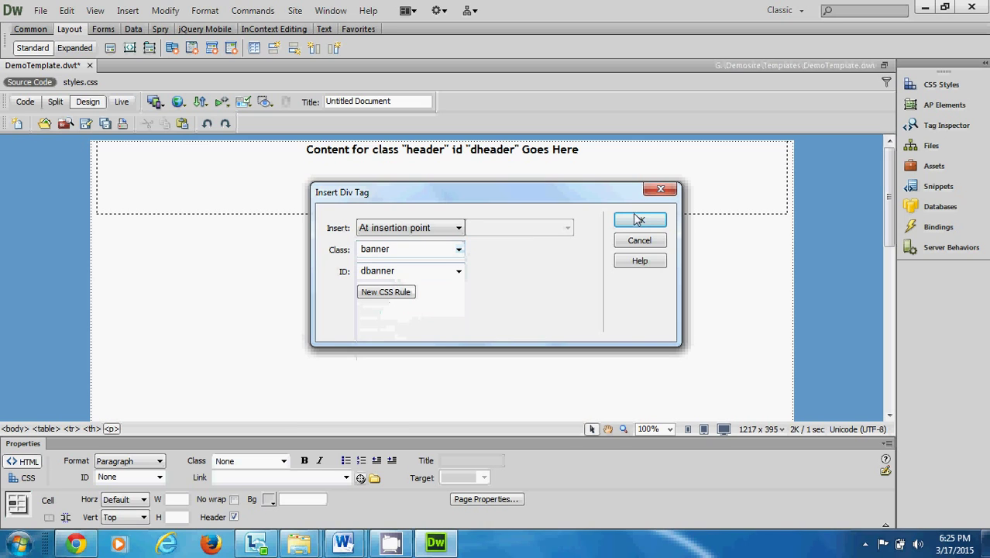
{"action": "left_click", "coordinate": [648, 221]}
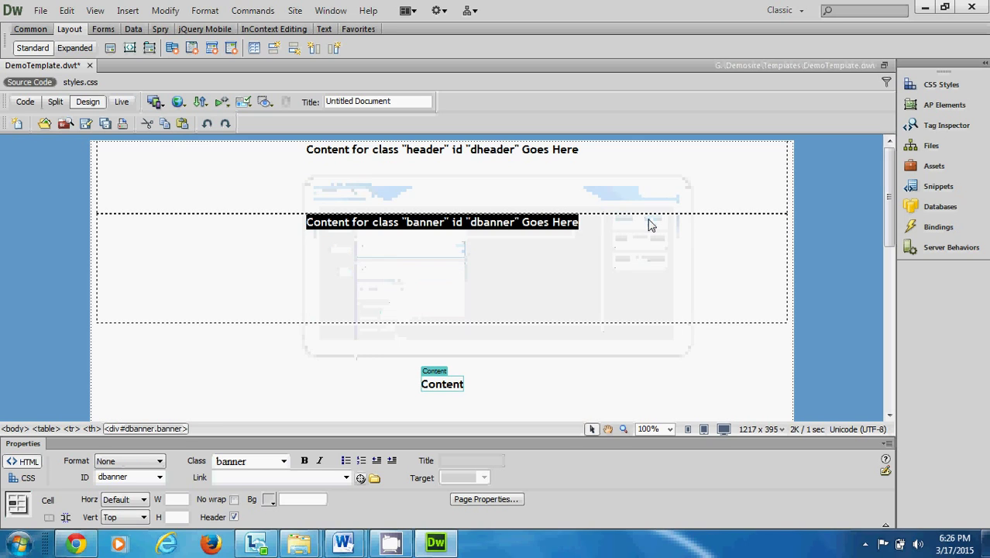
Step: Insert a div tag with class navbar and ID dnavbar in the blank paragraph below the banner div
{"action": "left_click", "coordinate": [423, 340]}
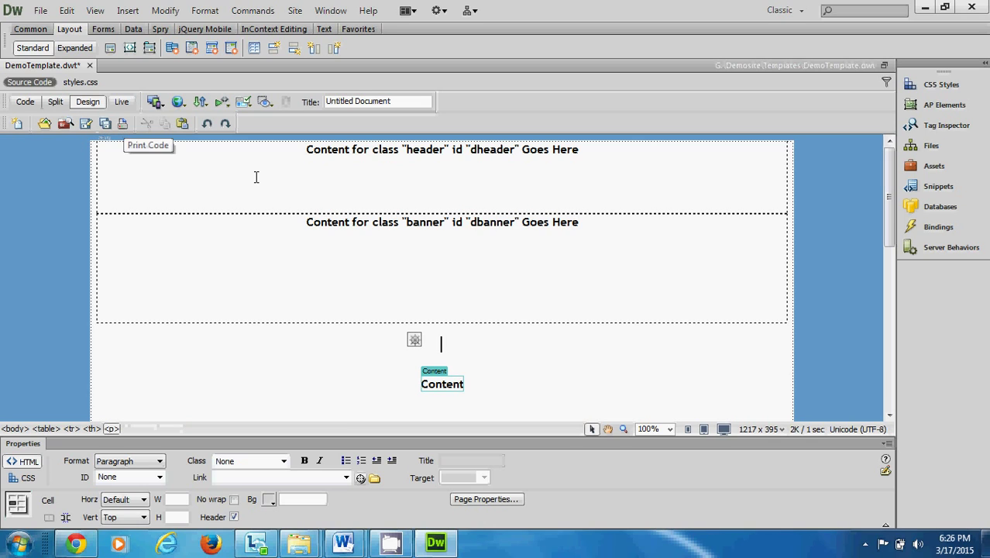
{"action": "left_click", "coordinate": [112, 49]}
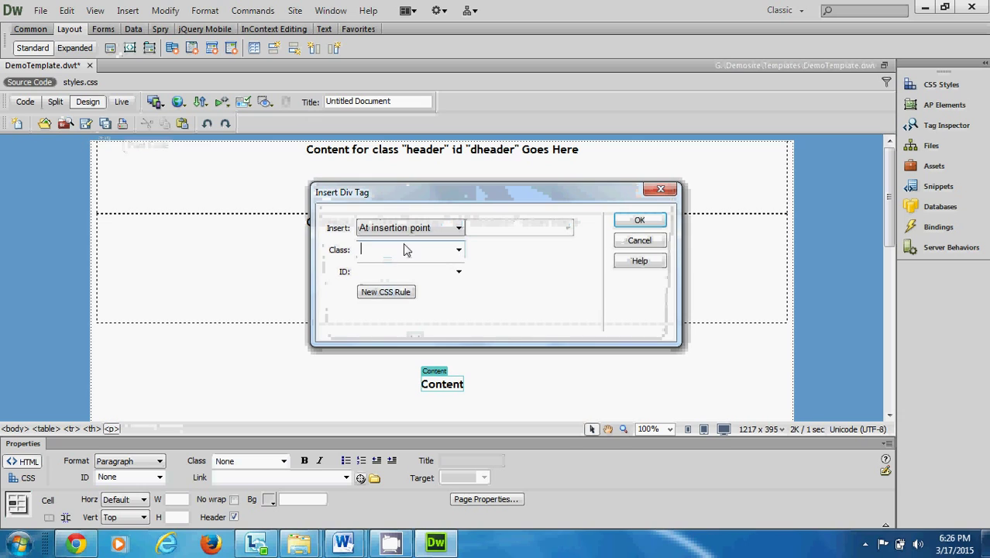
{"action": "left_click", "coordinate": [459, 250]}
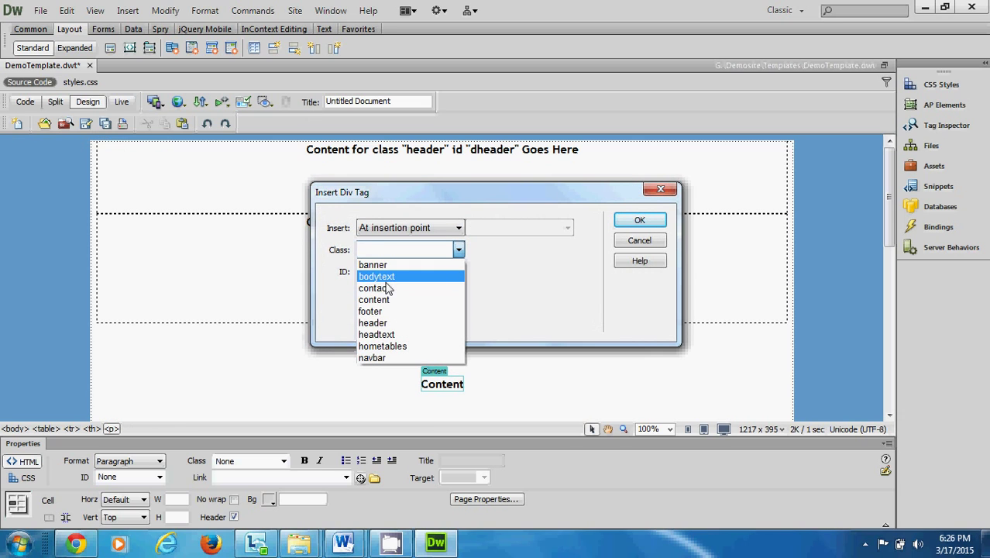
{"action": "left_click", "coordinate": [389, 358]}
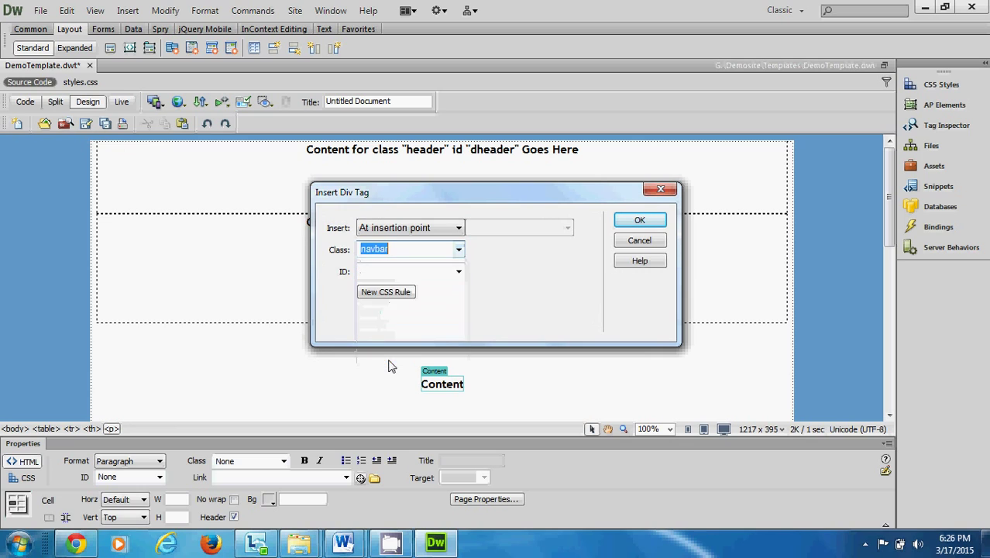
{"action": "left_click", "coordinate": [389, 273]}
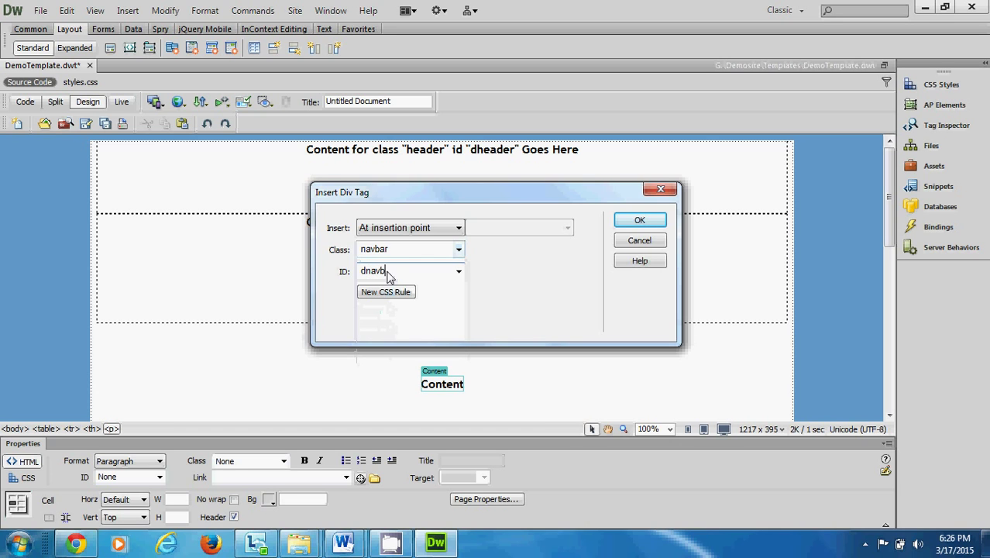
{"action": "left_click", "coordinate": [639, 220]}
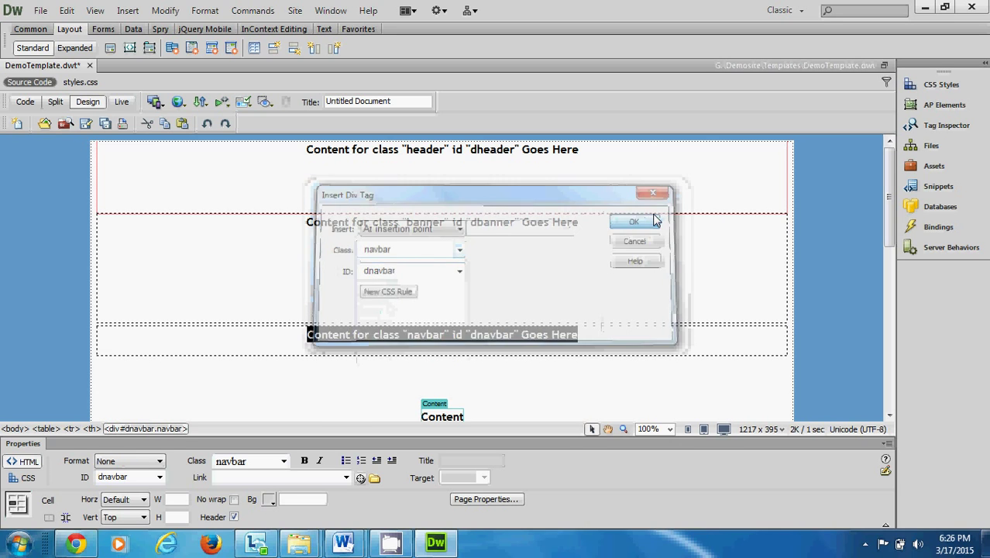
Step: Remove the blank paragraph between the navbar div and the Content editable region
{"action": "scroll", "coordinate": [545, 268], "scroll_direction": "down", "scroll_amount": 1}
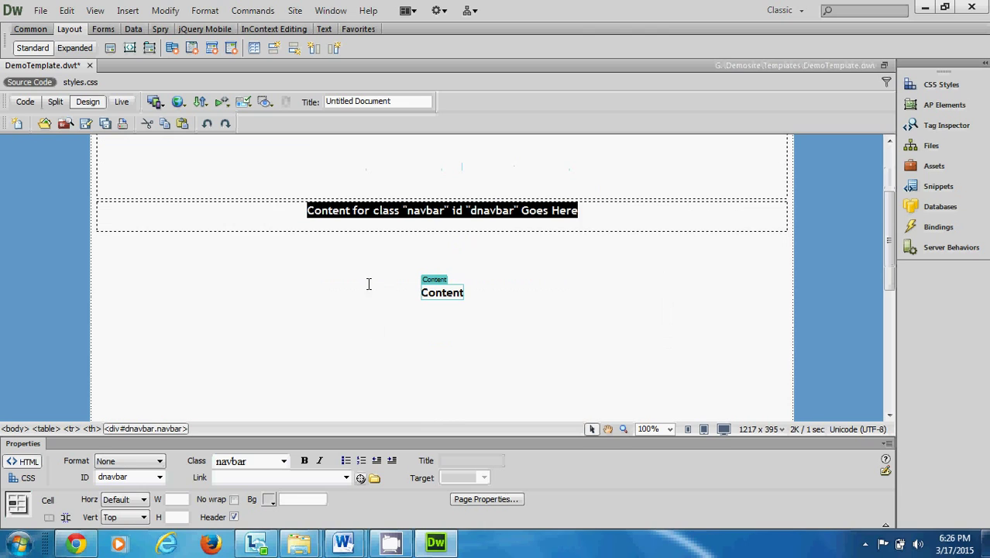
{"action": "left_click", "coordinate": [426, 241]}
{"action": "key", "text": "BackSpace"}
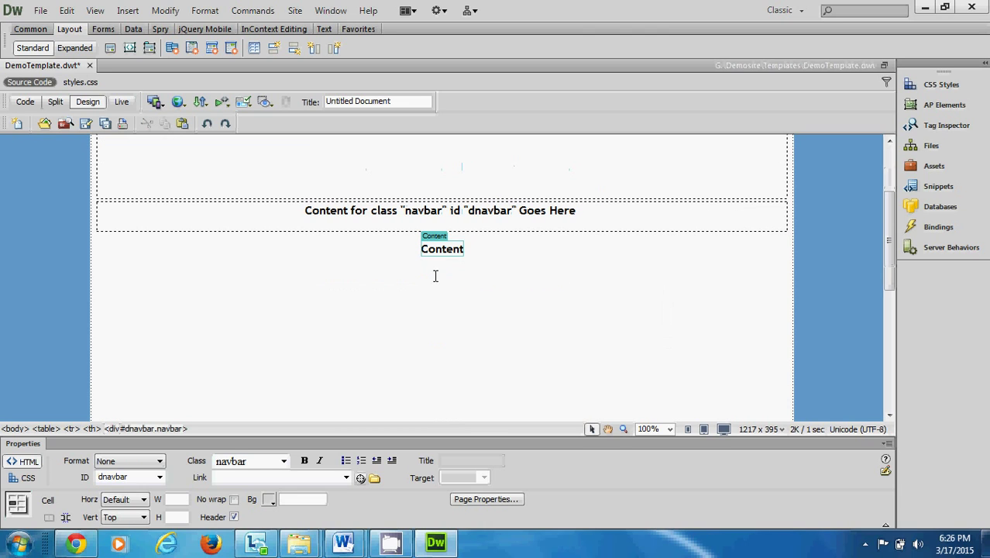
Step: Insert a div tag with class footer and ID dfooter directly after the Content editable region
{"action": "left_click", "coordinate": [482, 261]}
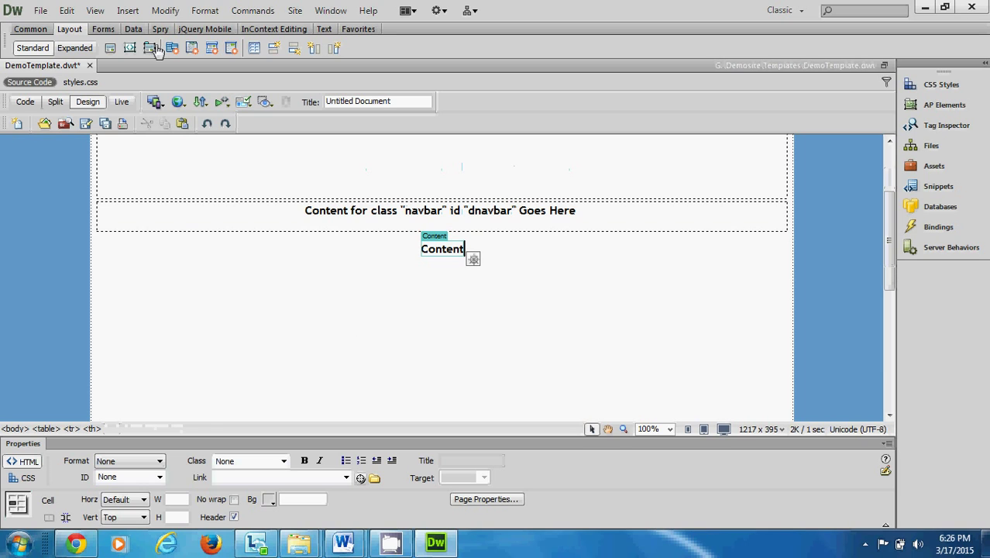
{"action": "left_click", "coordinate": [128, 10]}
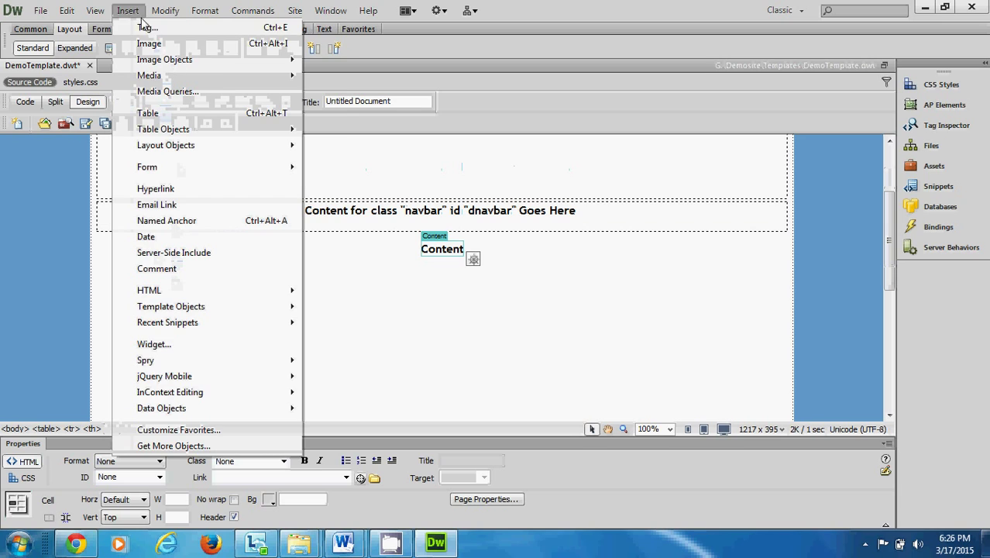
{"action": "left_click", "coordinate": [76, 87]}
{"action": "left_click", "coordinate": [110, 48]}
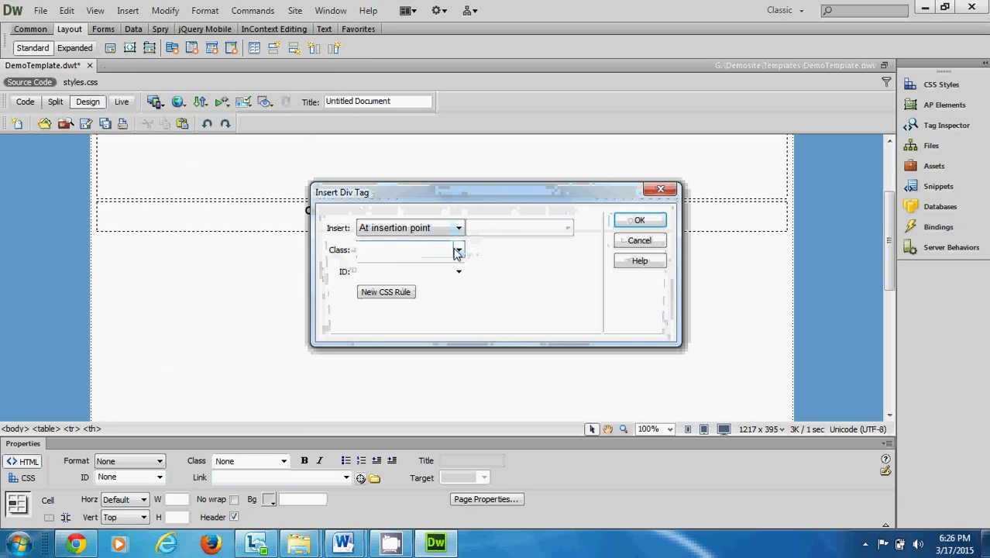
{"action": "left_click", "coordinate": [457, 251]}
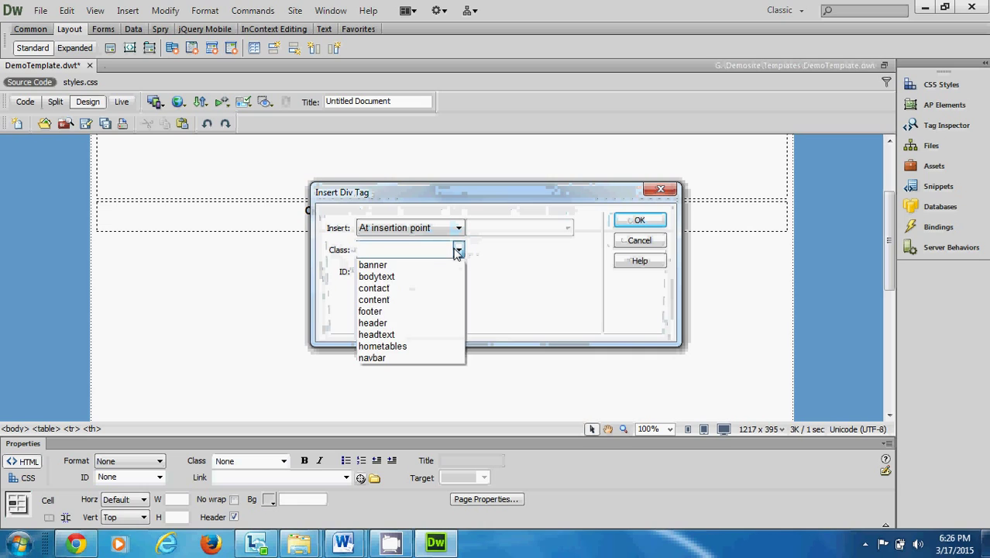
{"action": "left_click", "coordinate": [380, 312]}
{"action": "left_click", "coordinate": [387, 272]}
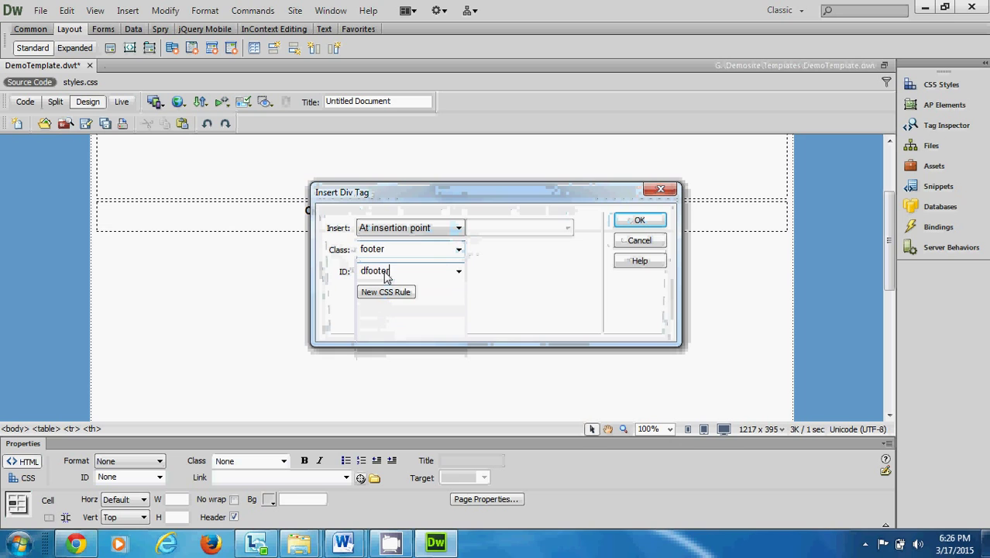
{"action": "type", "text": "dfooter"}
{"action": "left_click", "coordinate": [639, 222]}
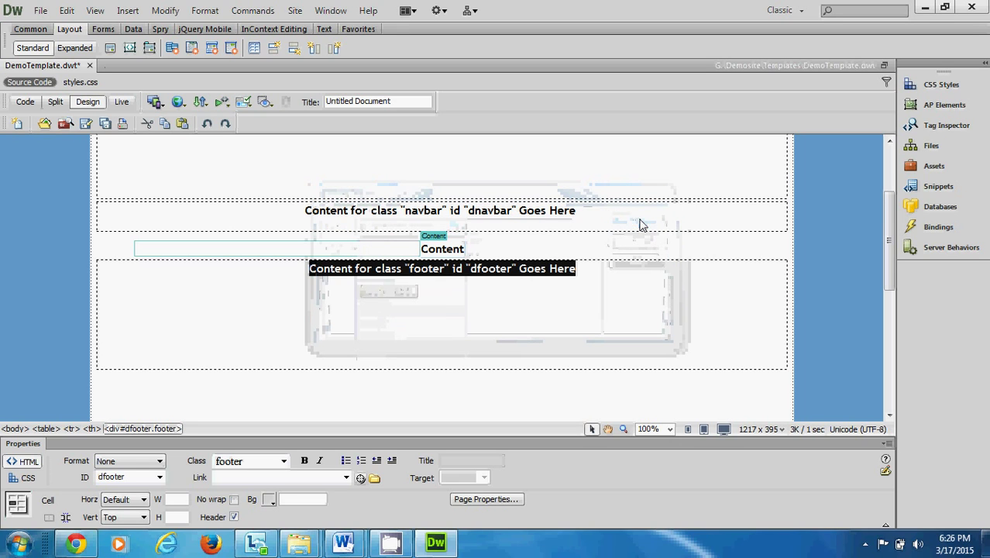
Step: Delete the placeholder text from the footer, navbar, banner and header divs, keeping the divs themselves
{"action": "left_click", "coordinate": [578, 246]}
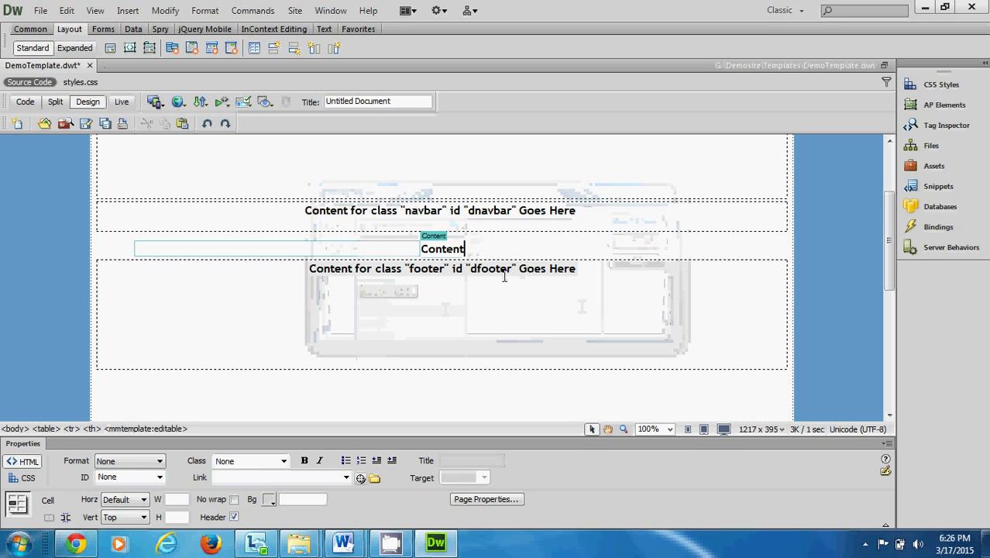
{"action": "left_click_drag", "start_coordinate": [590, 272], "coordinate": [241, 263]}
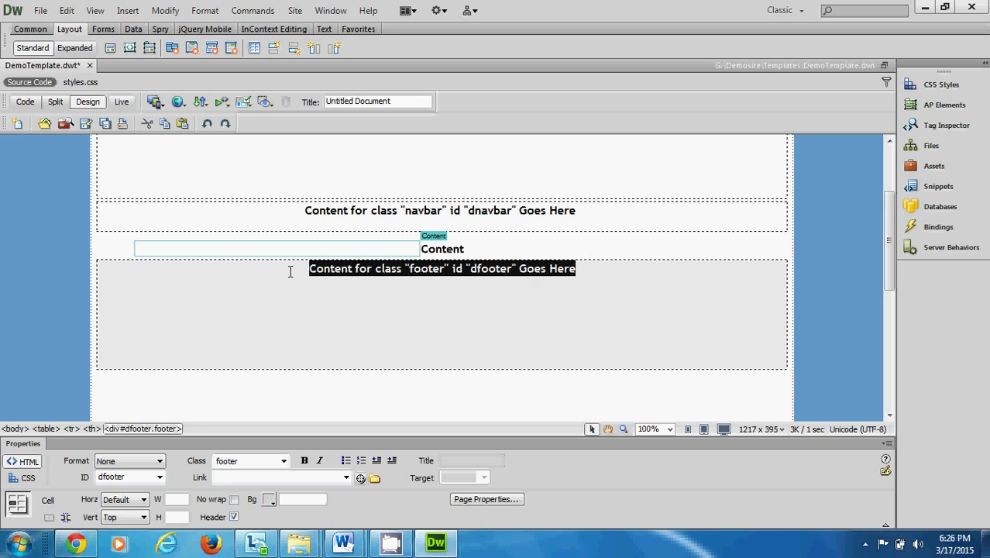
{"action": "key", "text": "Delete"}
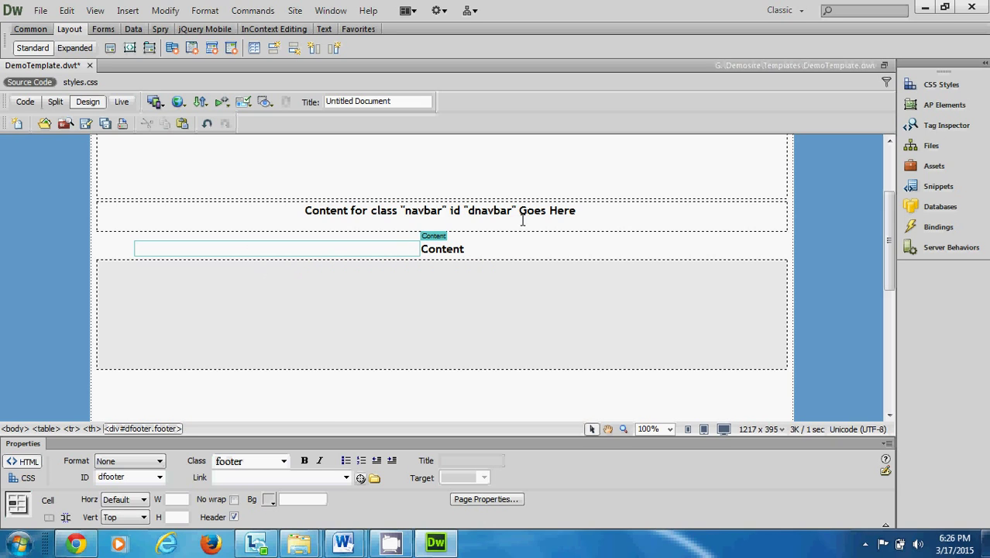
{"action": "left_click_drag", "start_coordinate": [304, 210], "coordinate": [577, 211]}
{"action": "key", "text": "Delete"}
{"action": "scroll", "coordinate": [504, 216], "scroll_direction": "up", "scroll_amount": 1}
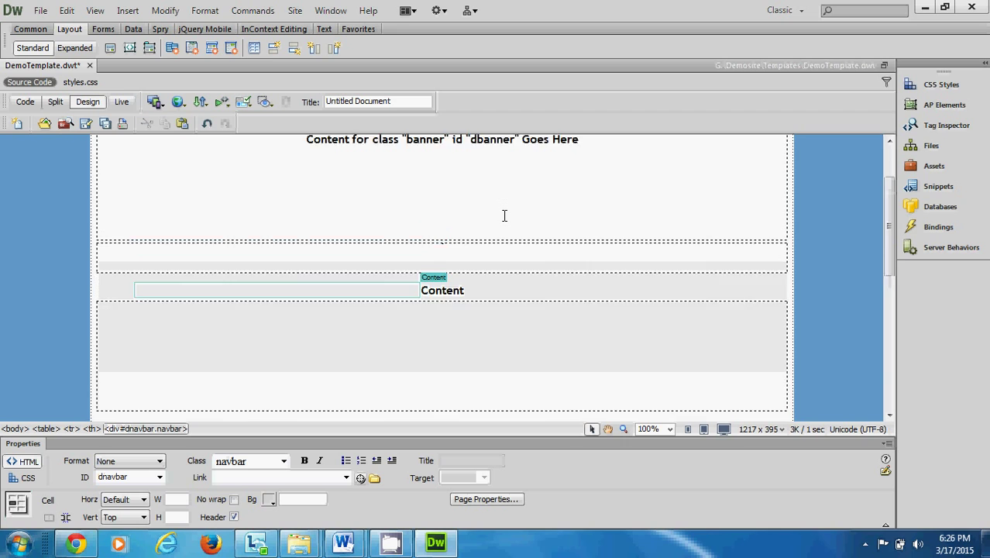
{"action": "scroll", "coordinate": [504, 215], "scroll_direction": "up", "scroll_amount": 2}
{"action": "triple_click", "coordinate": [487, 221]}
{"action": "key", "text": "Delete"}
{"action": "triple_click", "coordinate": [446, 149]}
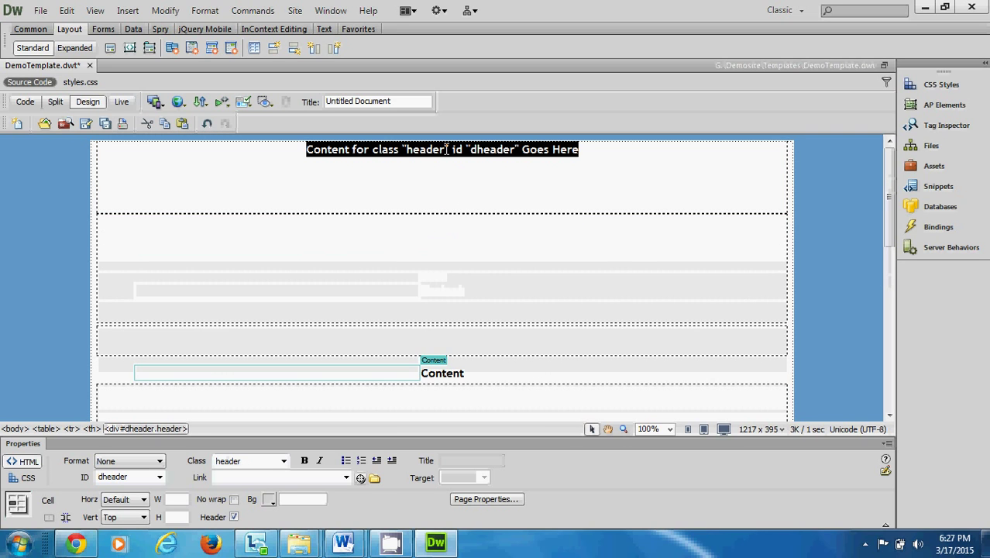
{"action": "key", "text": "Delete"}
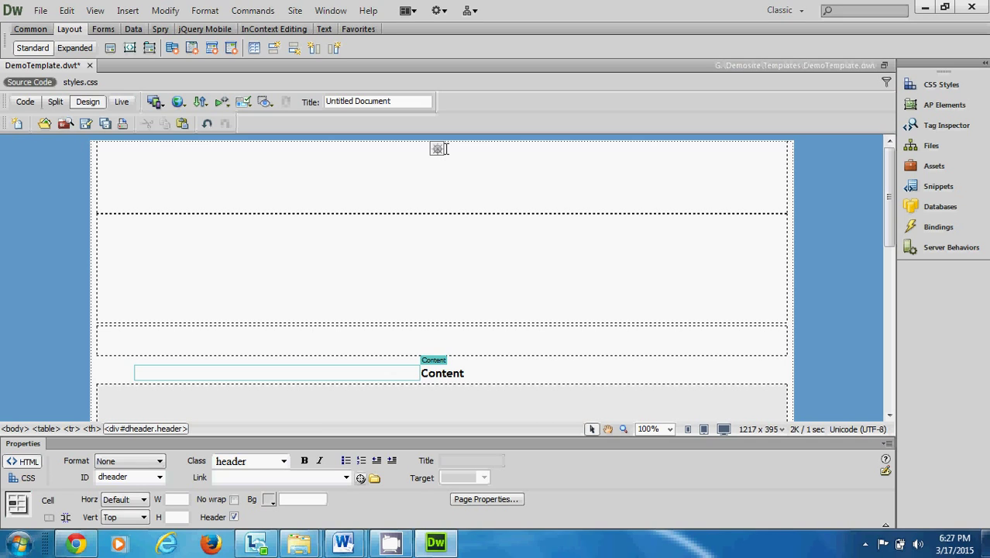
Step: Preview the template in Chrome, saving the changes to DemoTemplate, and close all the open browser tabs
{"action": "left_click", "coordinate": [40, 10]}
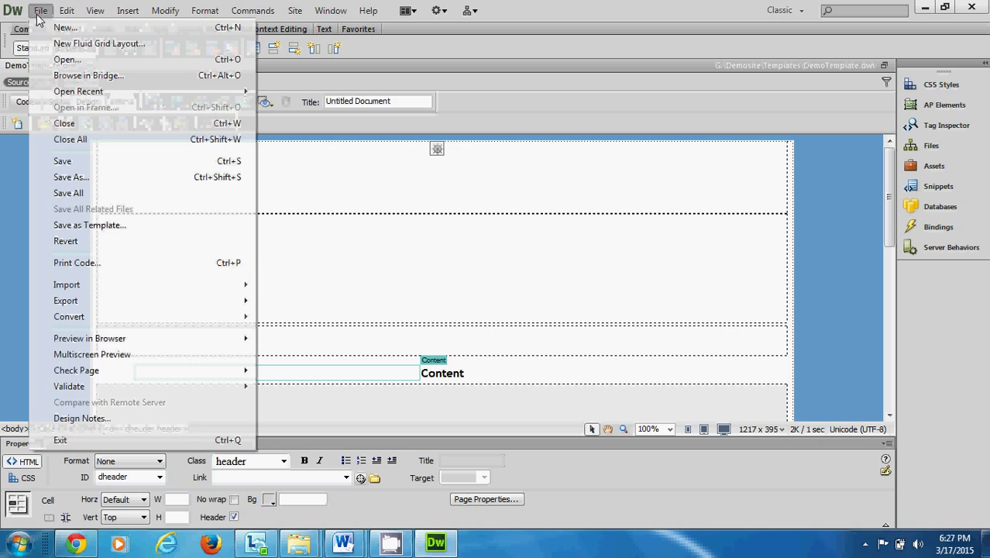
{"action": "mouse_move", "coordinate": [186, 343]}
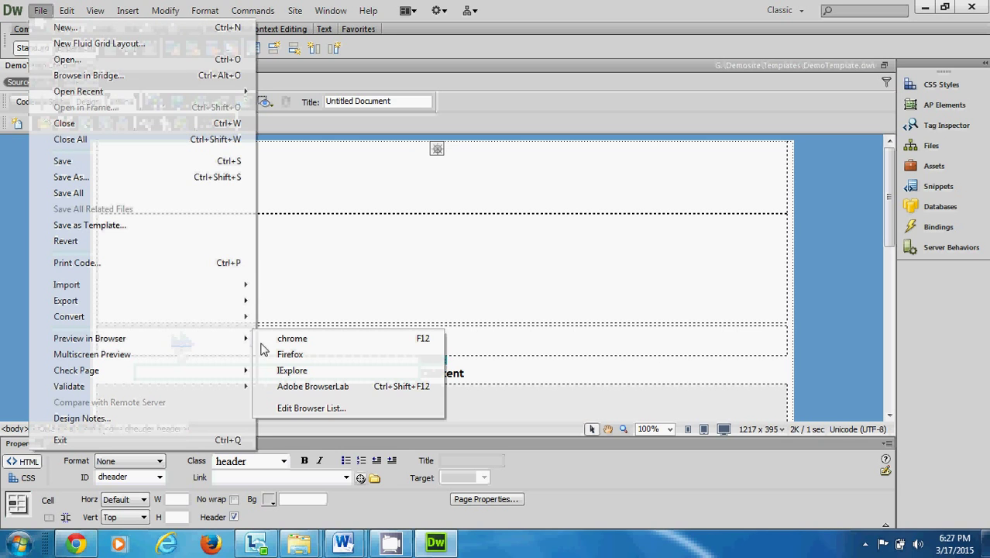
{"action": "left_click", "coordinate": [319, 343]}
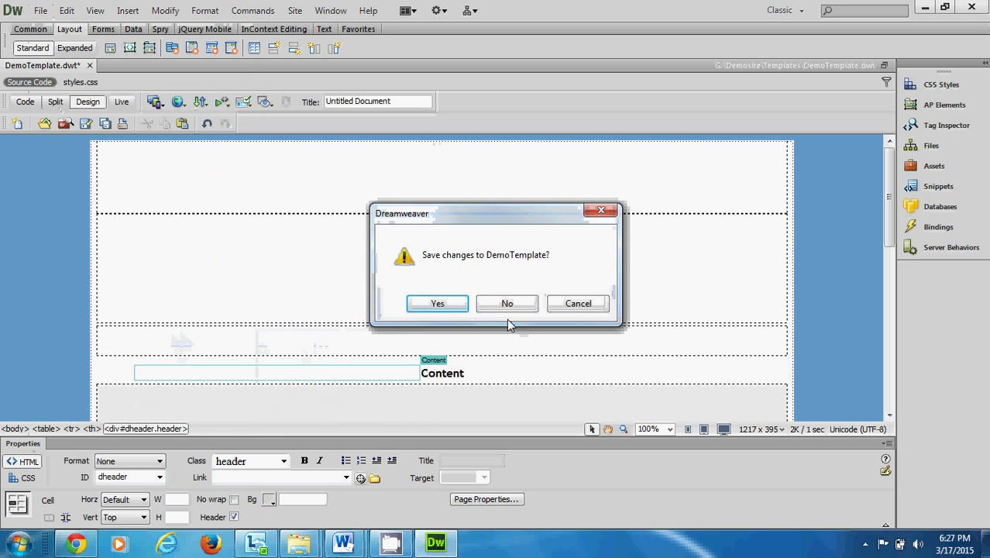
{"action": "left_click", "coordinate": [459, 307]}
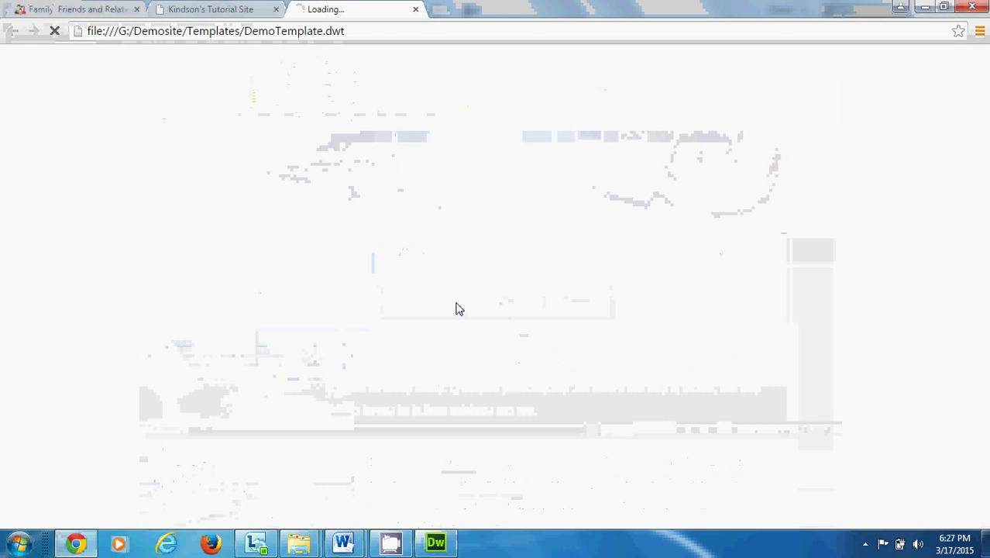
{"action": "left_click", "coordinate": [278, 11]}
{"action": "left_click", "coordinate": [137, 10]}
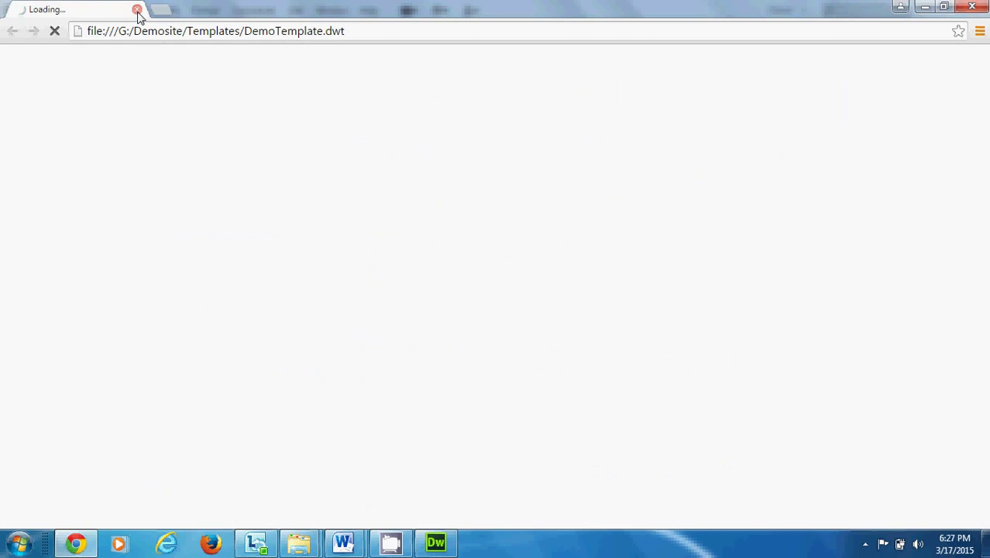
{"action": "left_click", "coordinate": [137, 11]}
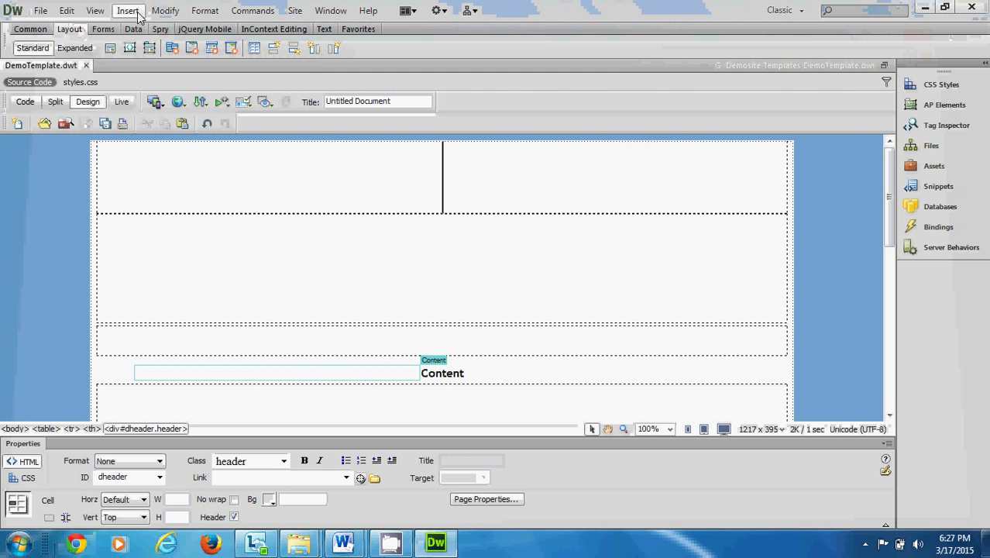
Step: Preview the saved template in Chrome again to check its layout, and close the browser
{"action": "left_click", "coordinate": [40, 10]}
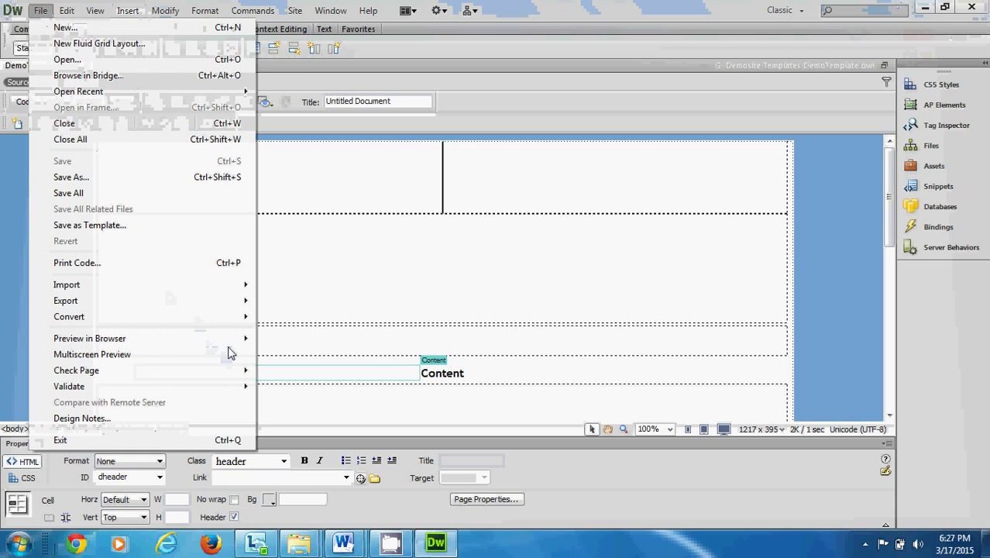
{"action": "mouse_move", "coordinate": [232, 341]}
{"action": "left_click", "coordinate": [320, 345]}
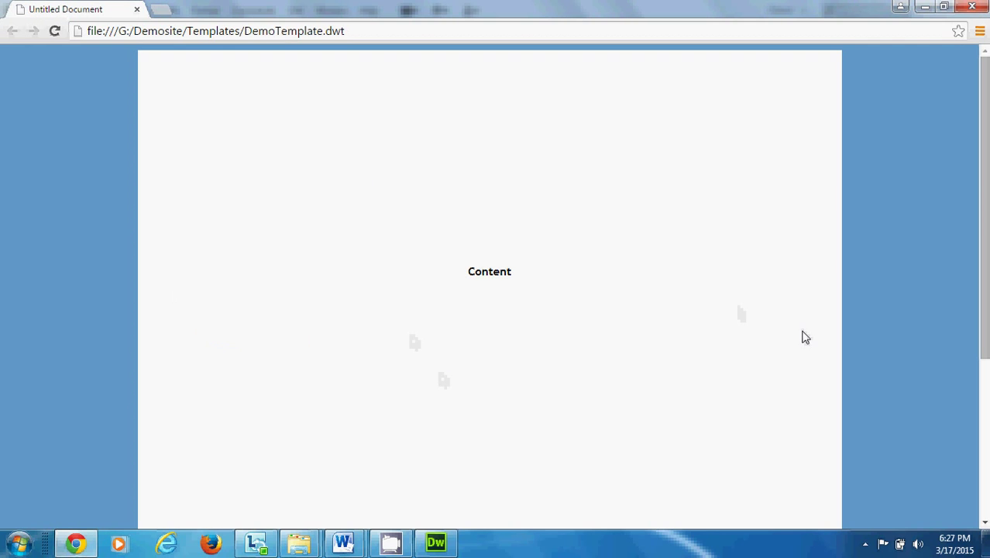
{"action": "left_click", "coordinate": [971, 7]}
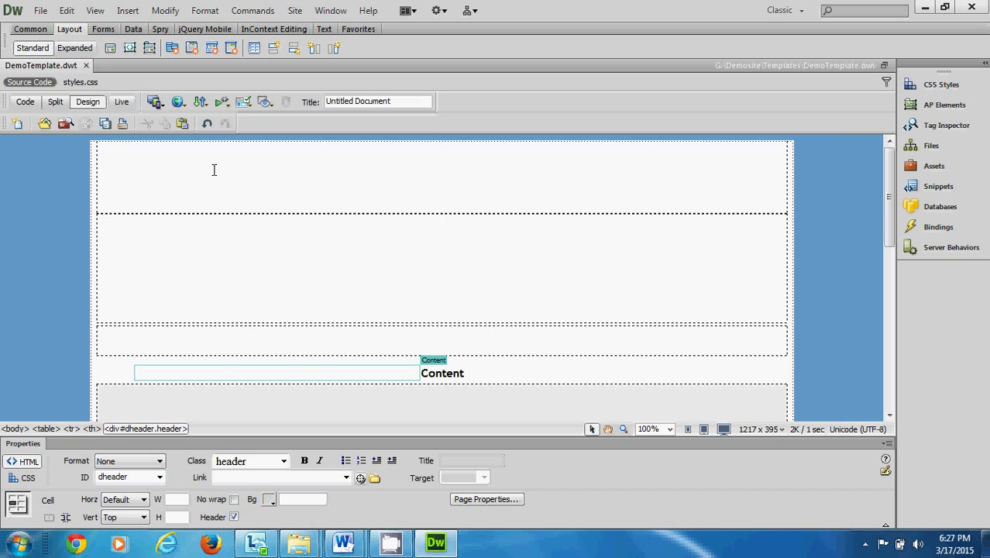
Step: Insert a table with 1 row and 2 columns, 970 pixels wide with a top header, into the header div
{"action": "left_click", "coordinate": [127, 11]}
{"action": "left_click", "coordinate": [178, 115]}
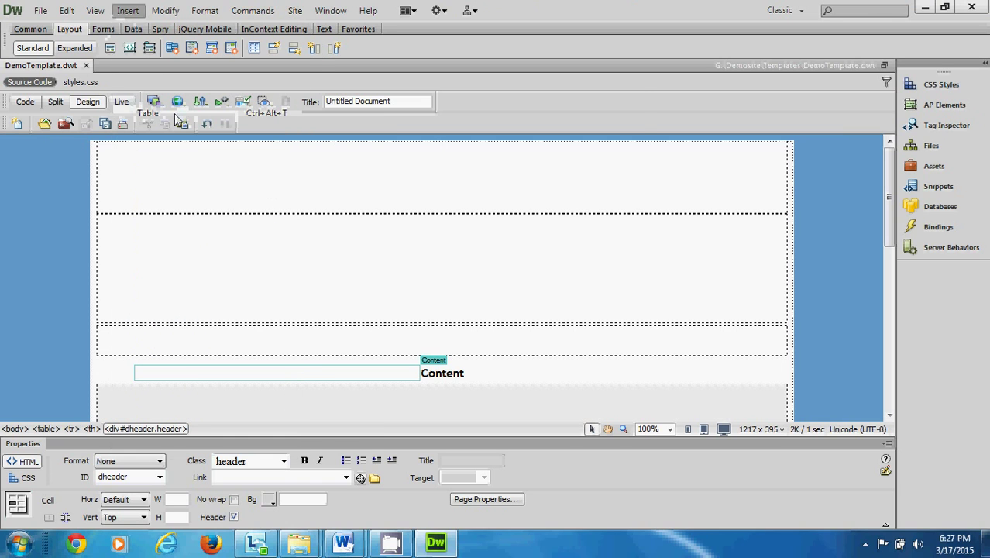
{"action": "left_click", "coordinate": [573, 147]}
{"action": "left_click_drag", "start_coordinate": [574, 148], "coordinate": [557, 149]}
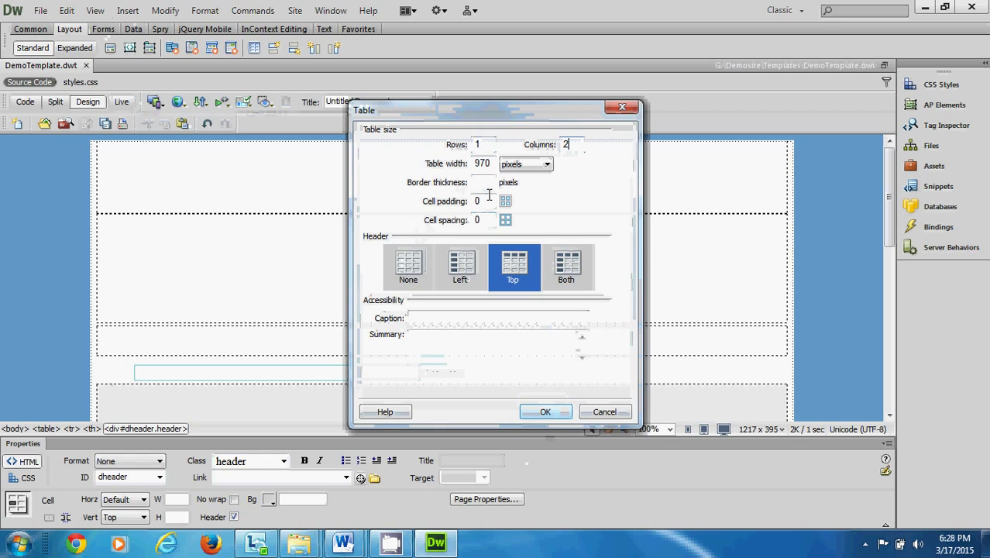
{"action": "left_click", "coordinate": [545, 412]}
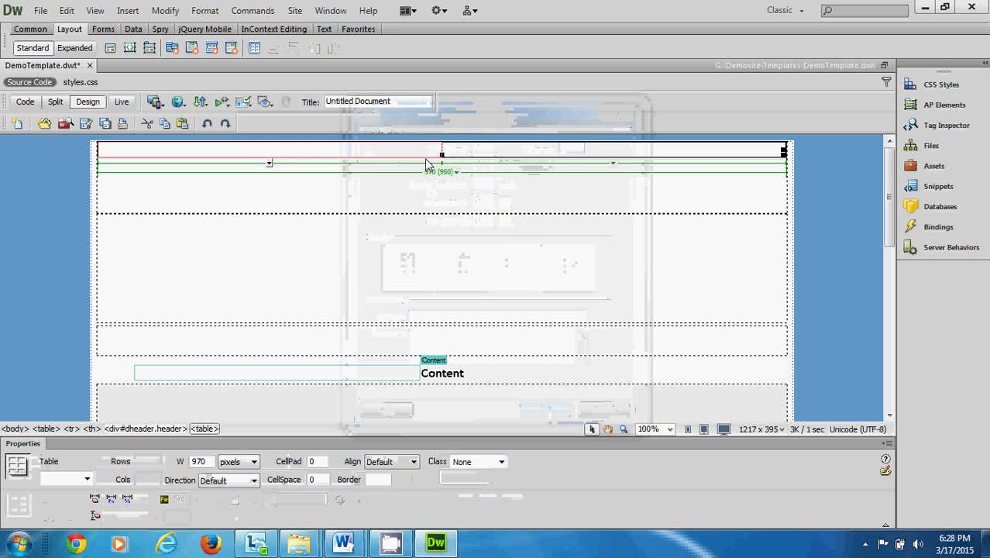
{"action": "left_click", "coordinate": [412, 187]}
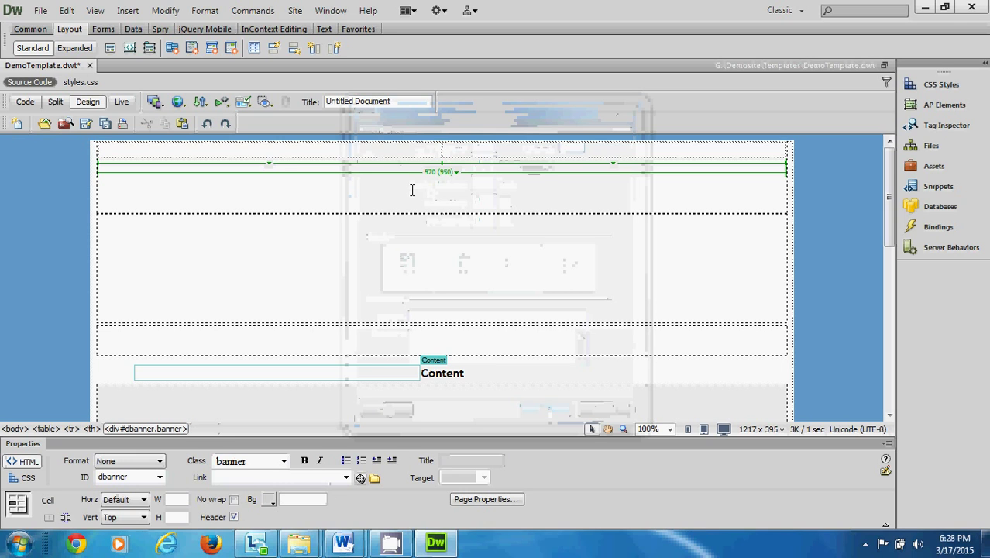
Step: Start inserting an image in the header table's left cell and browse to the tutorial/images folder on drive G
{"action": "left_click", "coordinate": [375, 150]}
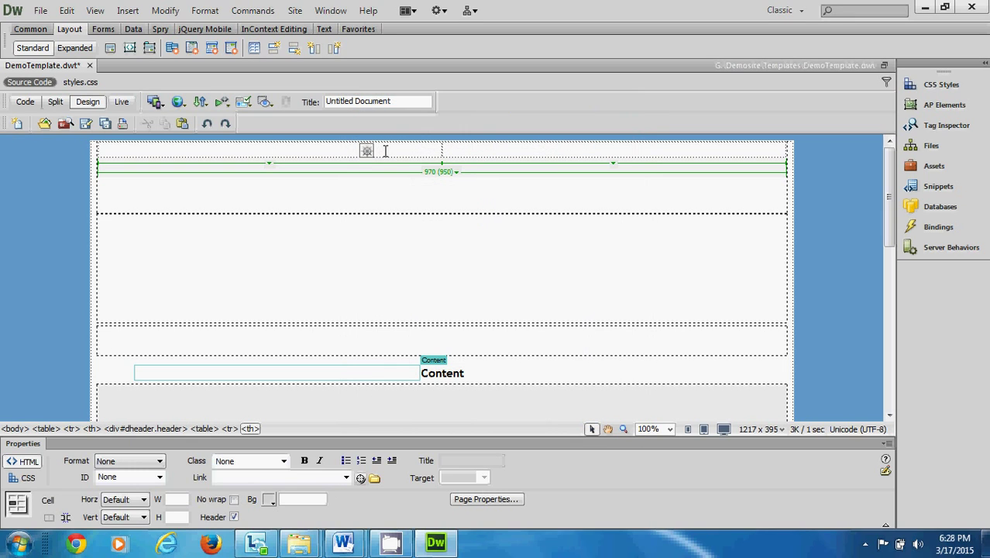
{"action": "left_click", "coordinate": [367, 150]}
{"action": "key", "text": "Delete"}
{"action": "left_click", "coordinate": [128, 13]}
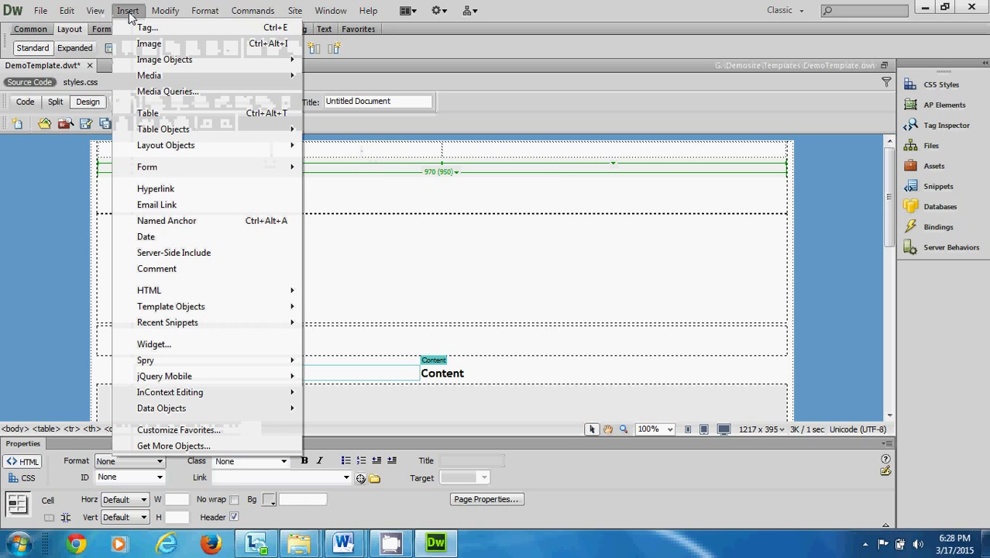
{"action": "left_click", "coordinate": [157, 44]}
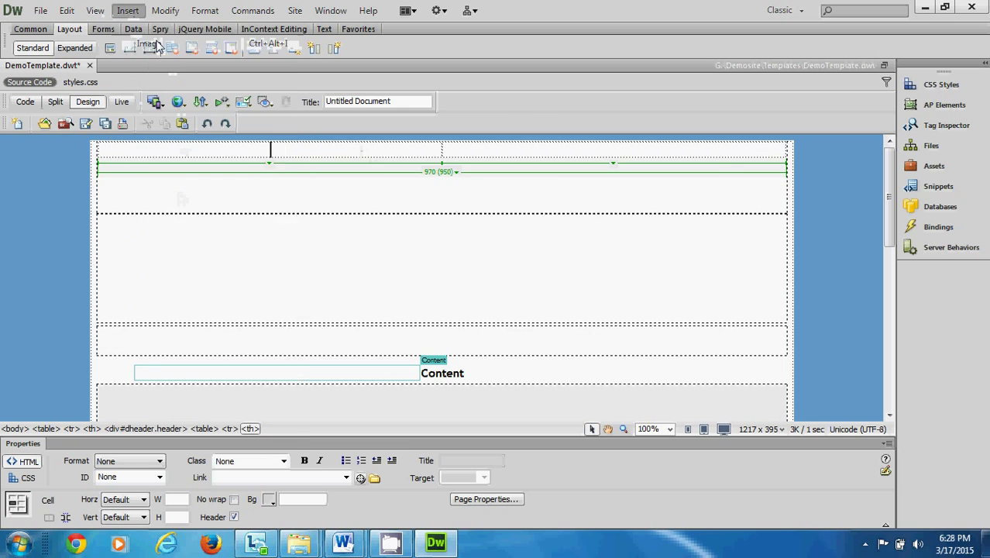
{"action": "left_click", "coordinate": [496, 180]}
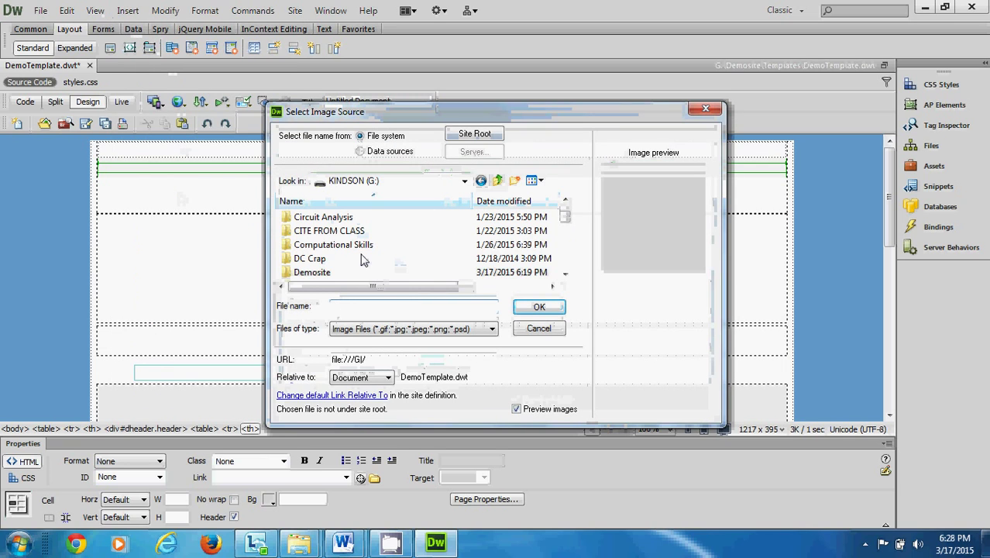
{"action": "scroll", "coordinate": [363, 259], "scroll_direction": "down", "scroll_amount": 5}
{"action": "scroll", "coordinate": [374, 274], "scroll_direction": "up", "scroll_amount": 6}
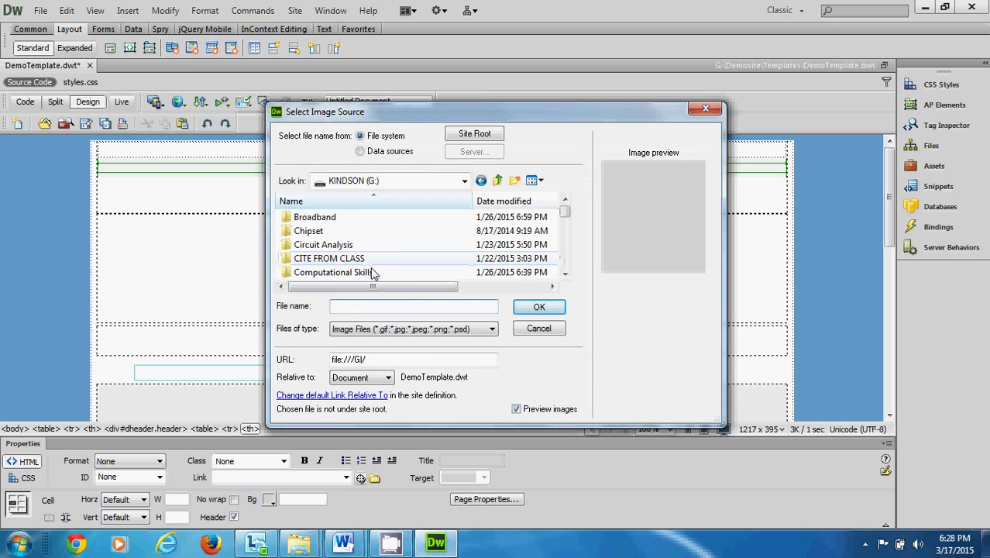
{"action": "scroll", "coordinate": [372, 272], "scroll_direction": "down", "scroll_amount": 2}
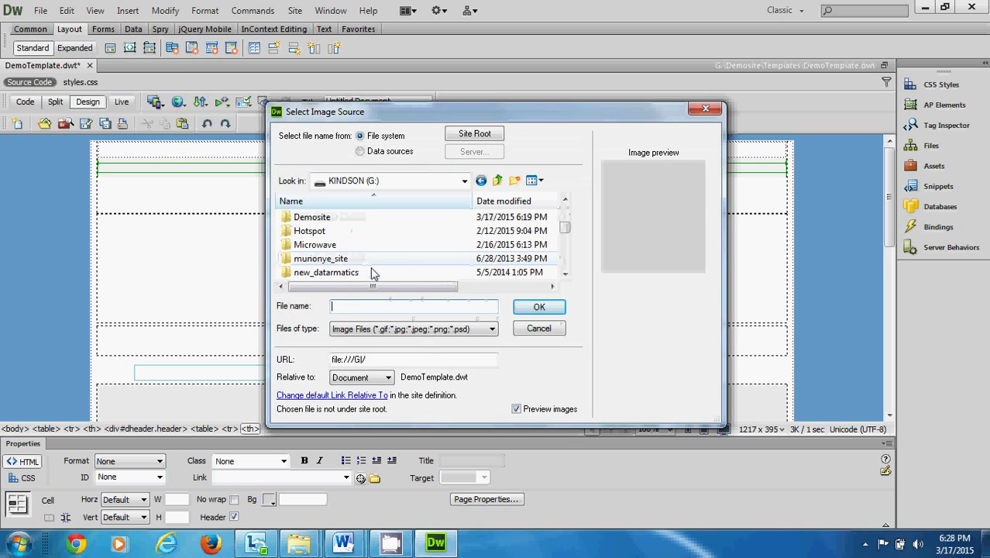
{"action": "scroll", "coordinate": [328, 245], "scroll_direction": "down", "scroll_amount": 2}
{"action": "double_click", "coordinate": [328, 245]}
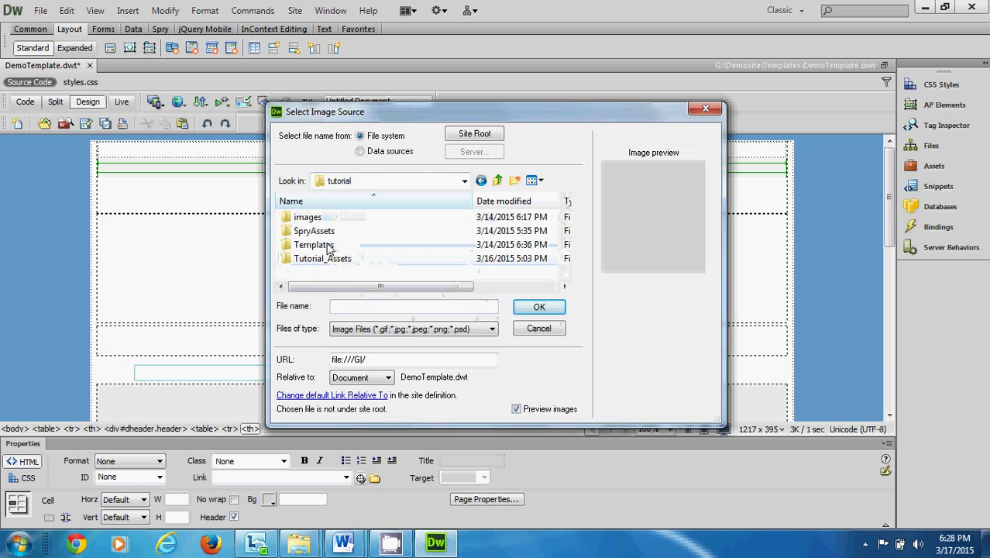
{"action": "double_click", "coordinate": [316, 220]}
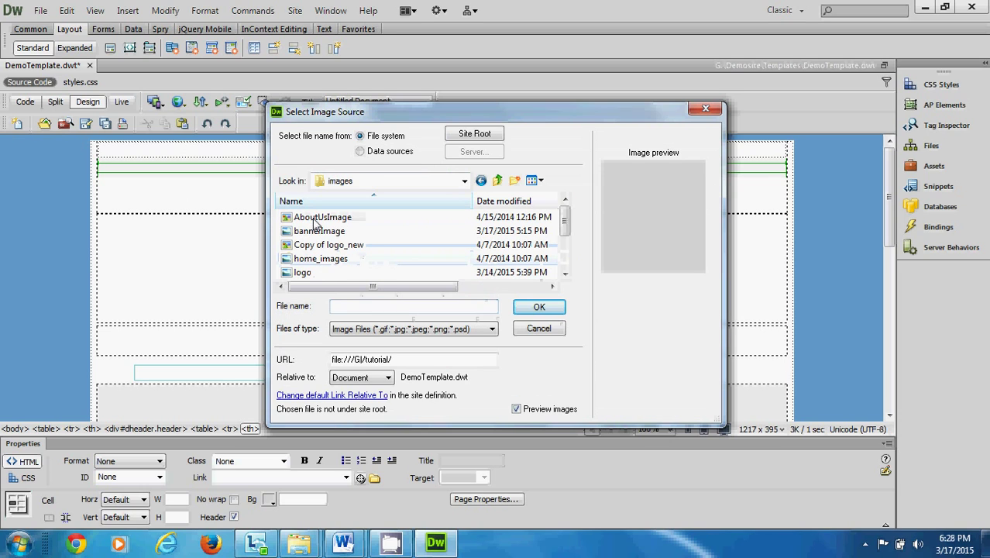
Step: Choose the Copy of logo_new image and insert it into the header table's left cell without alternate text
{"action": "left_click", "coordinate": [324, 272]}
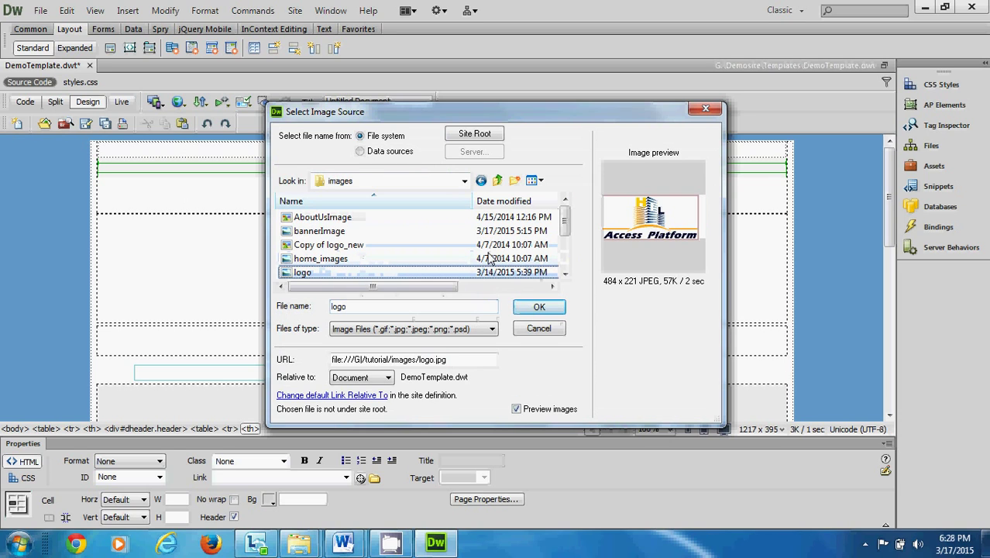
{"action": "left_click", "coordinate": [572, 255]}
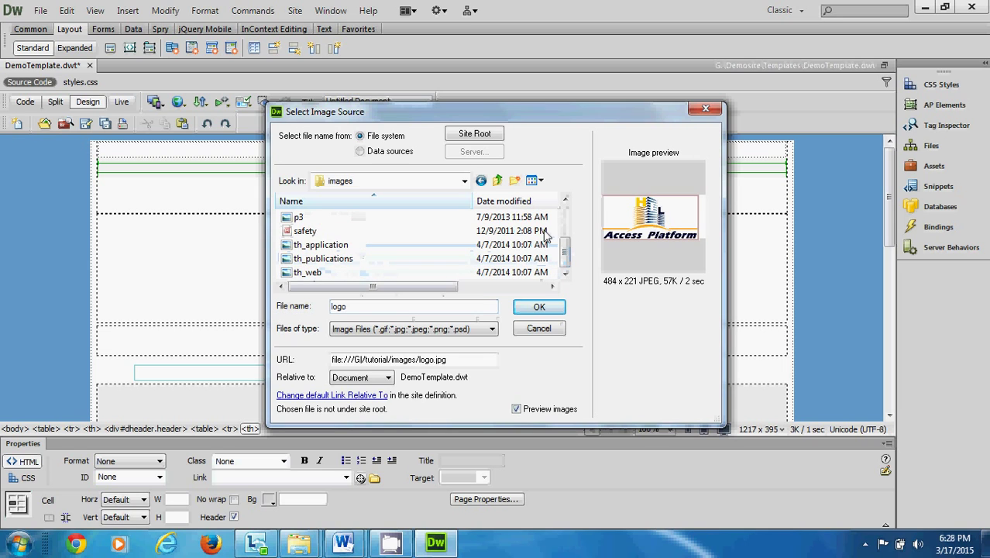
{"action": "left_click_drag", "start_coordinate": [566, 255], "coordinate": [567, 222]}
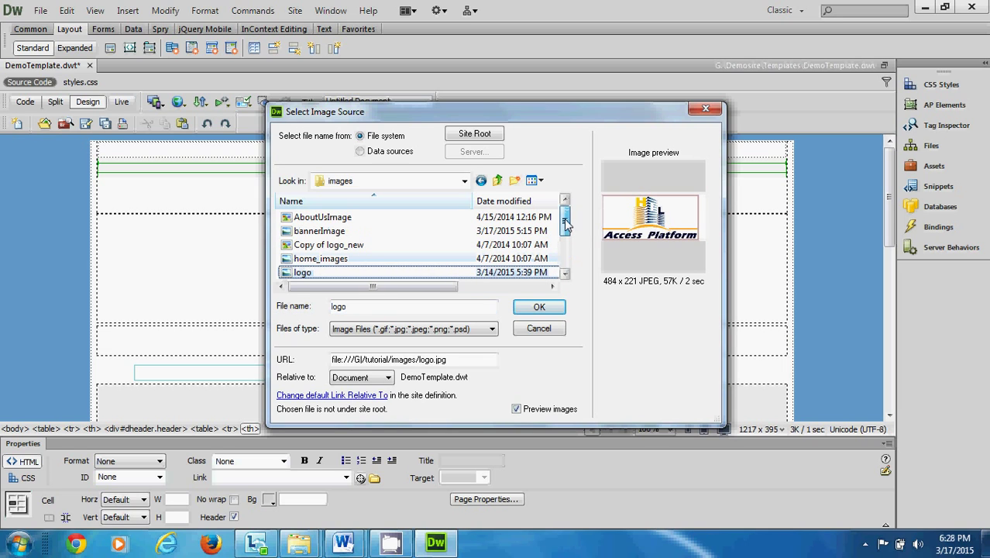
{"action": "left_click", "coordinate": [319, 247]}
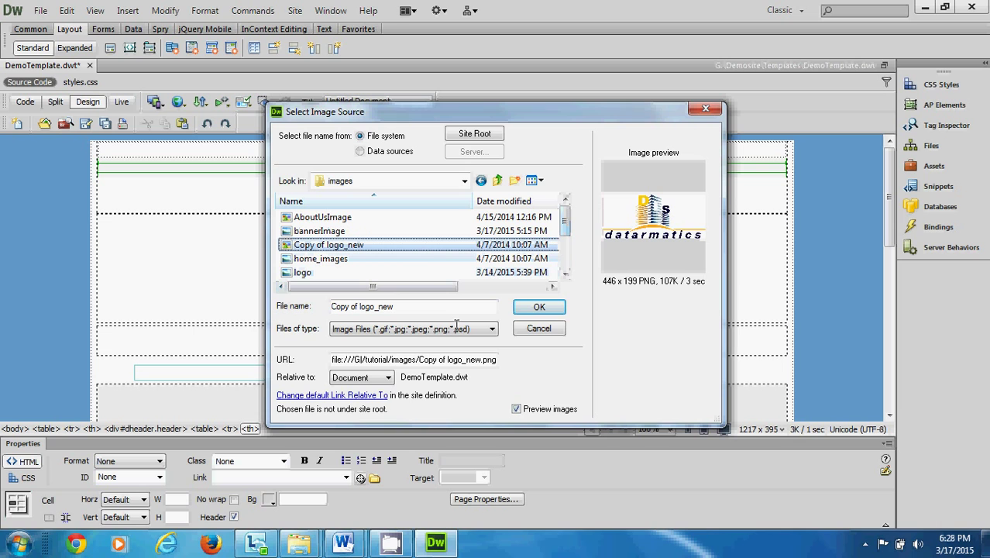
{"action": "left_click", "coordinate": [545, 307]}
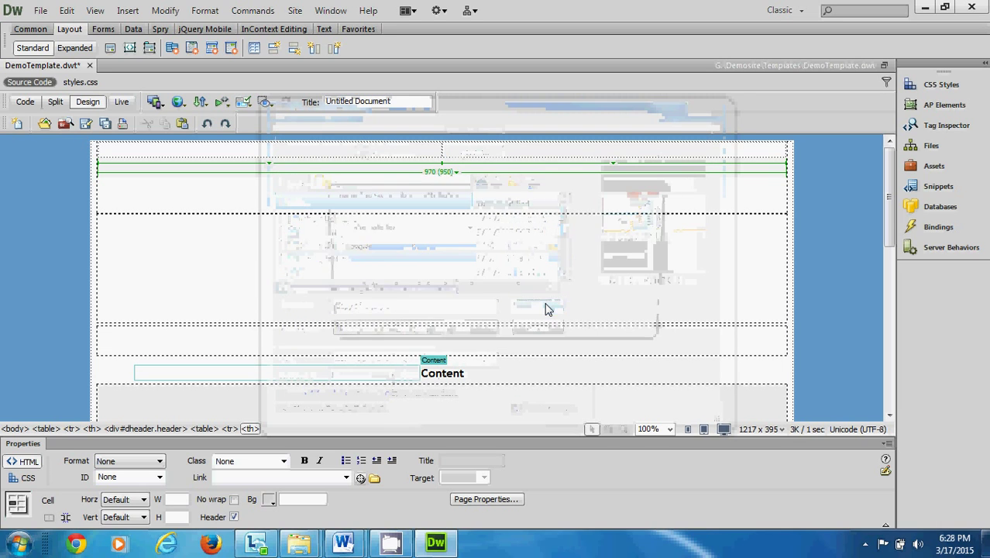
{"action": "left_click", "coordinate": [630, 224]}
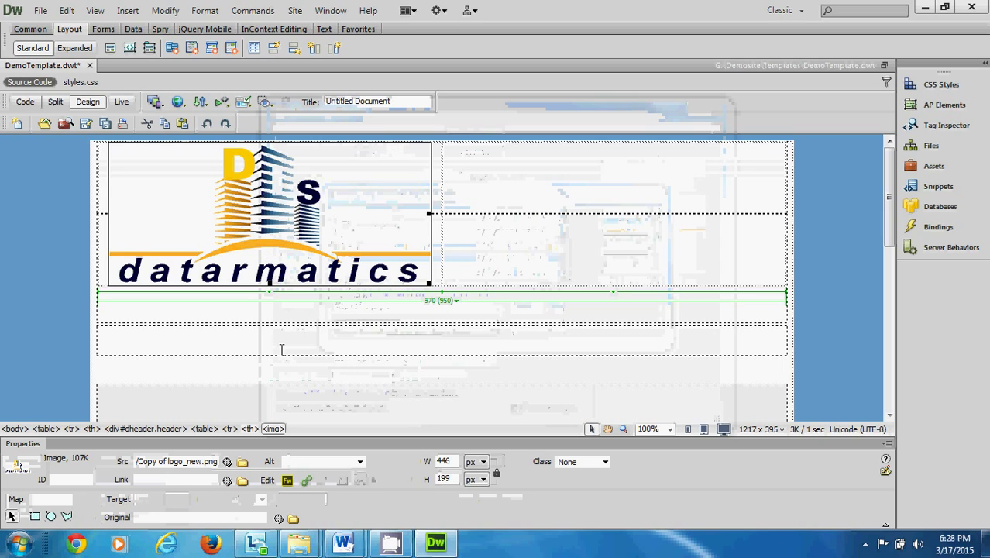
Step: Unlock the logo's proportions and set its size to 445 px wide and 95 px high
{"action": "double_click", "coordinate": [452, 479]}
{"action": "type", "text": "95"}
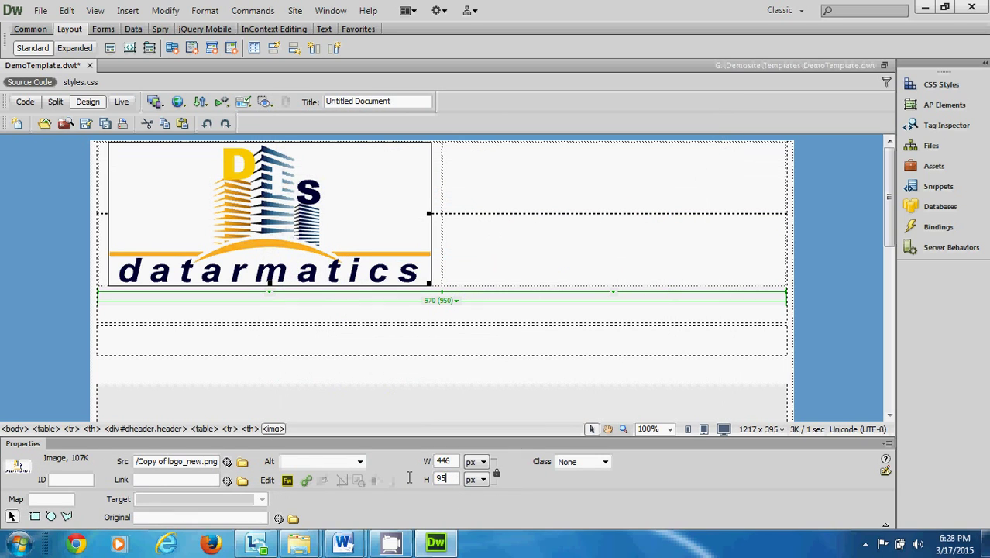
{"action": "key", "text": "Return"}
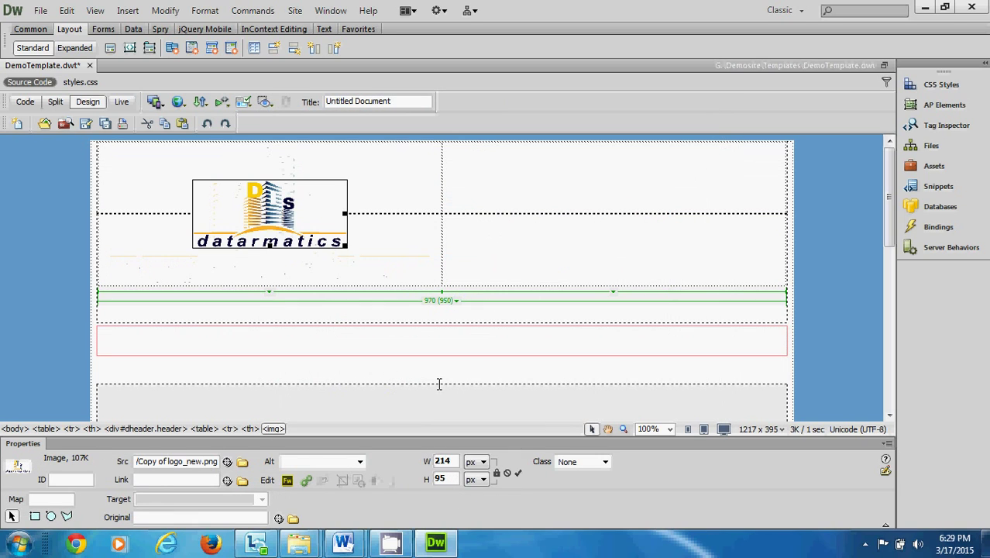
{"action": "double_click", "coordinate": [452, 461]}
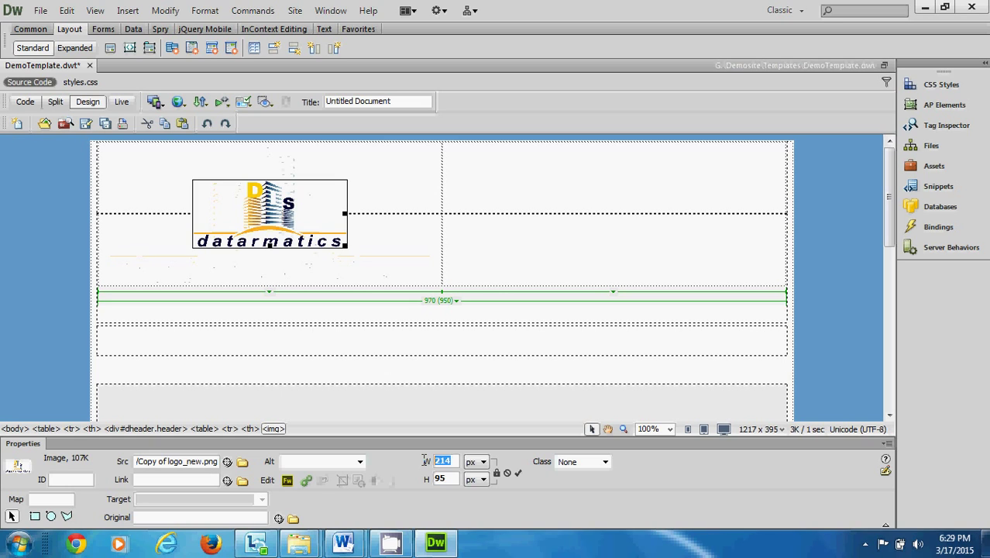
{"action": "type", "text": "445"}
{"action": "key", "text": "Return"}
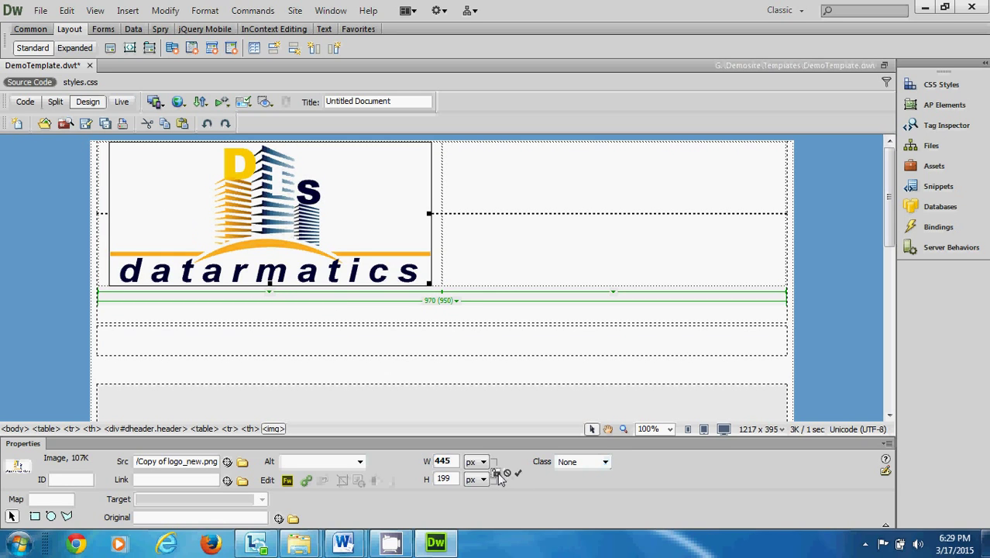
{"action": "left_click_drag", "start_coordinate": [451, 479], "coordinate": [426, 480]}
{"action": "type", "text": "95"}
{"action": "key", "text": "Return"}
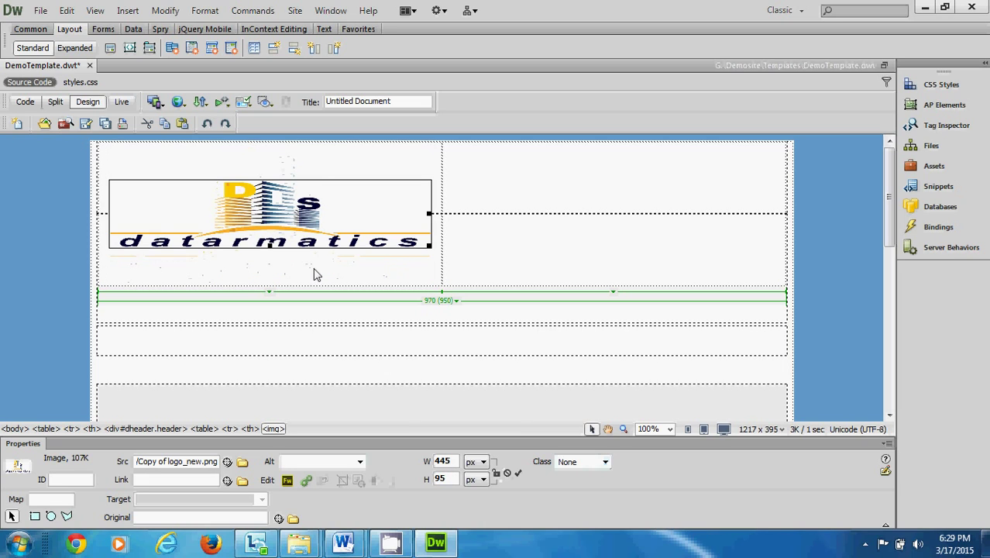
{"action": "left_click", "coordinate": [441, 267]}
{"action": "left_click", "coordinate": [501, 172]}
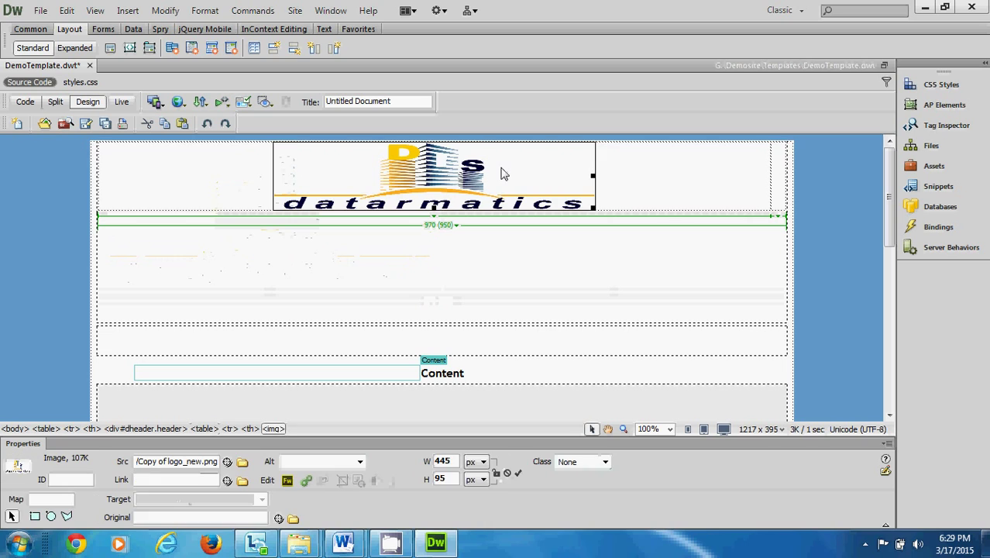
Step: Narrow the header table's left column to the logo's width of 445 px, leaving 503 px for the right column
{"action": "left_click", "coordinate": [238, 176]}
{"action": "left_click", "coordinate": [300, 183]}
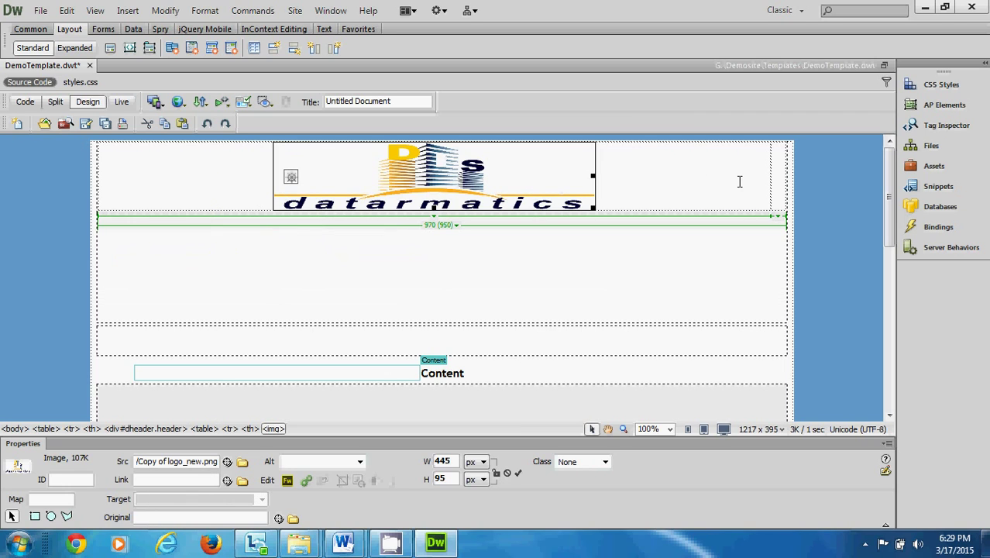
{"action": "left_click_drag", "start_coordinate": [769, 187], "coordinate": [221, 172]}
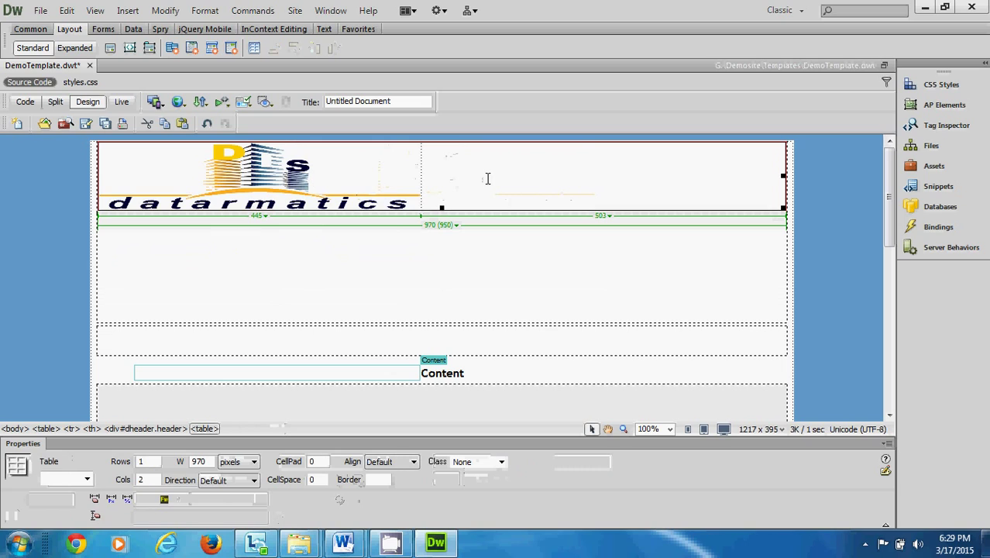
Step: Insert a text field labelled Search into the header table's right cell, wrapped in a form tag
{"action": "left_click", "coordinate": [526, 181]}
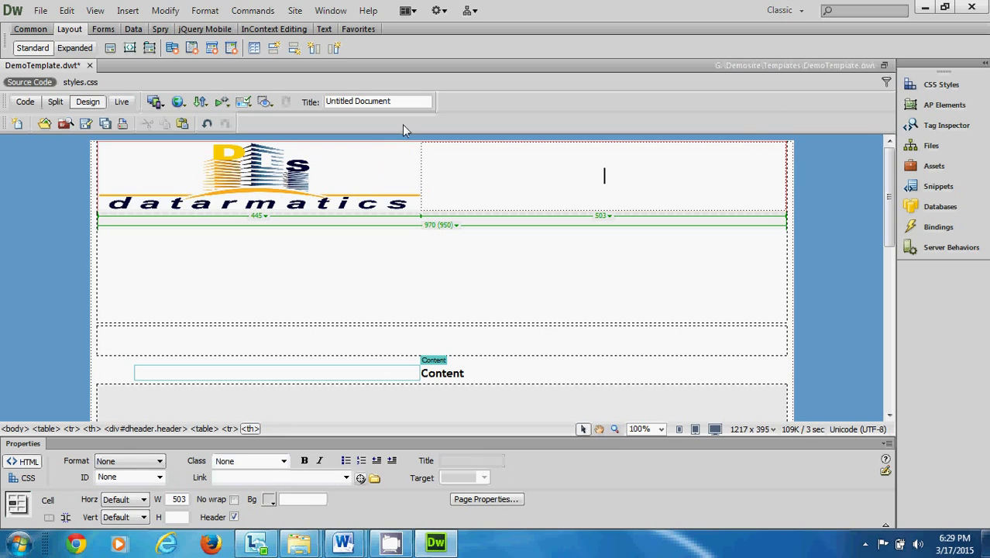
{"action": "left_click", "coordinate": [105, 31]}
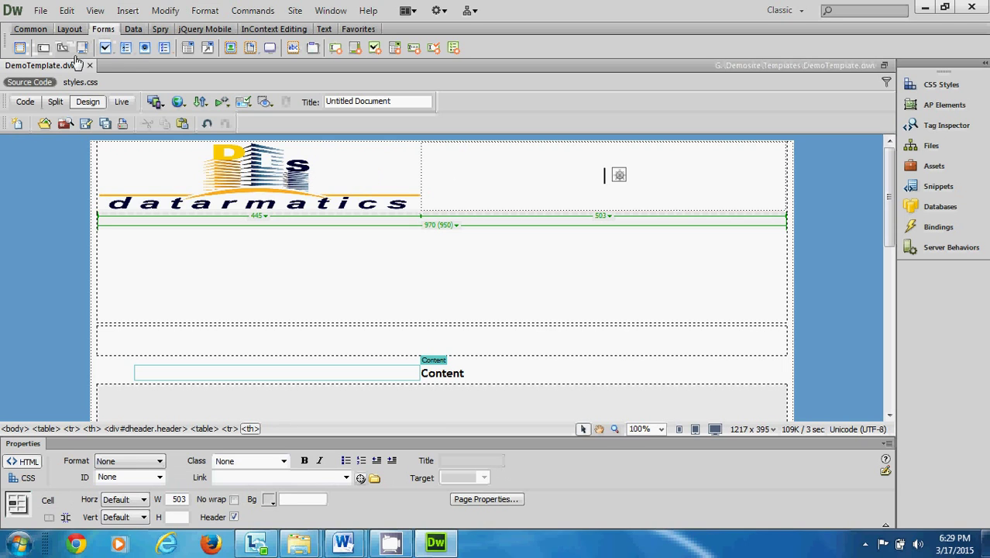
{"action": "left_click", "coordinate": [44, 49]}
{"action": "left_click", "coordinate": [467, 168]}
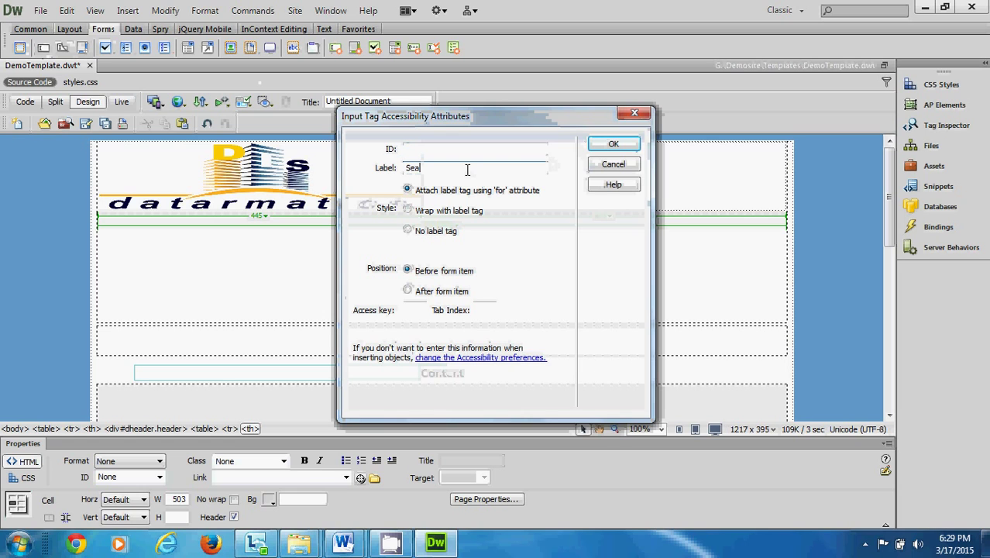
{"action": "left_click", "coordinate": [612, 144]}
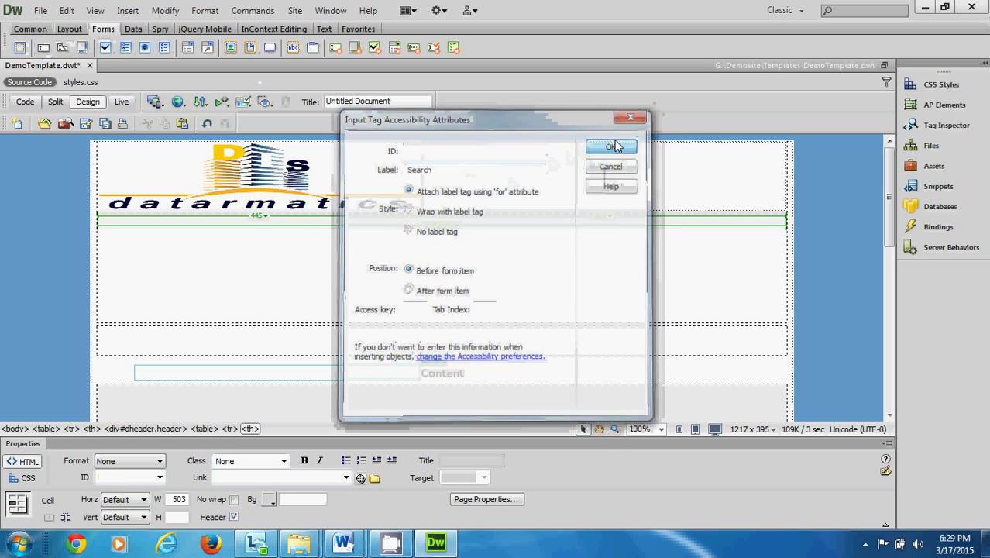
{"action": "left_click", "coordinate": [504, 299]}
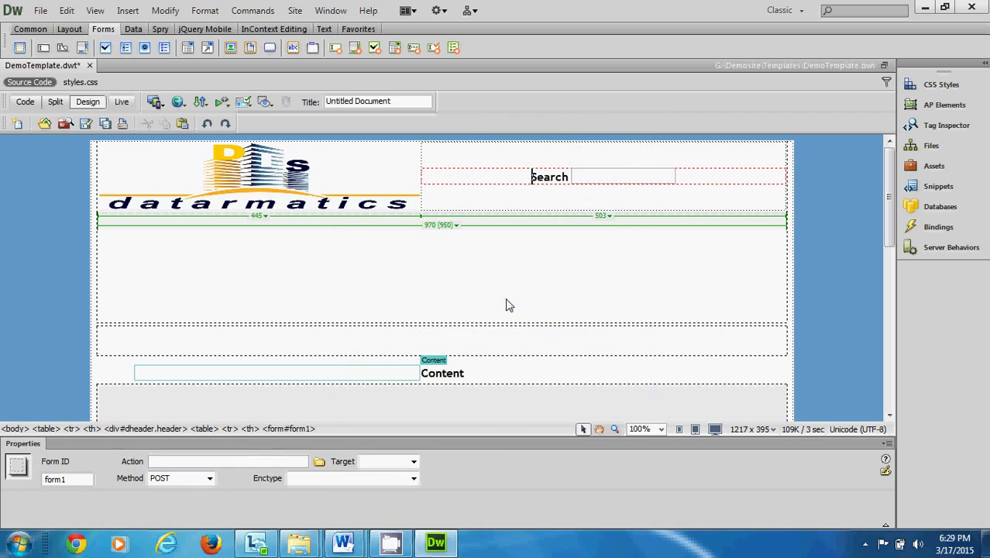
{"action": "left_click", "coordinate": [570, 177]}
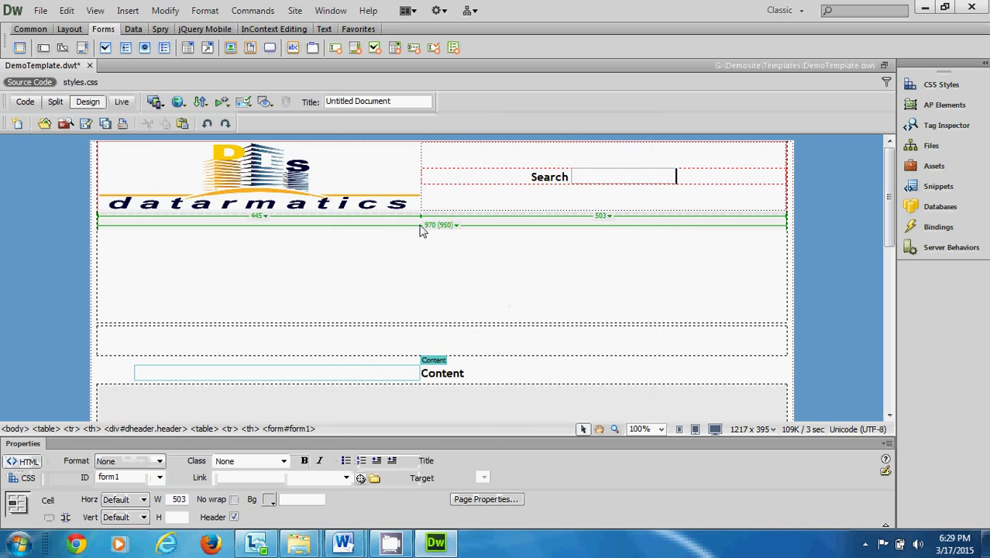
Step: Try to insert bannerImage into the area below the header without alternate text
{"action": "left_click", "coordinate": [272, 276]}
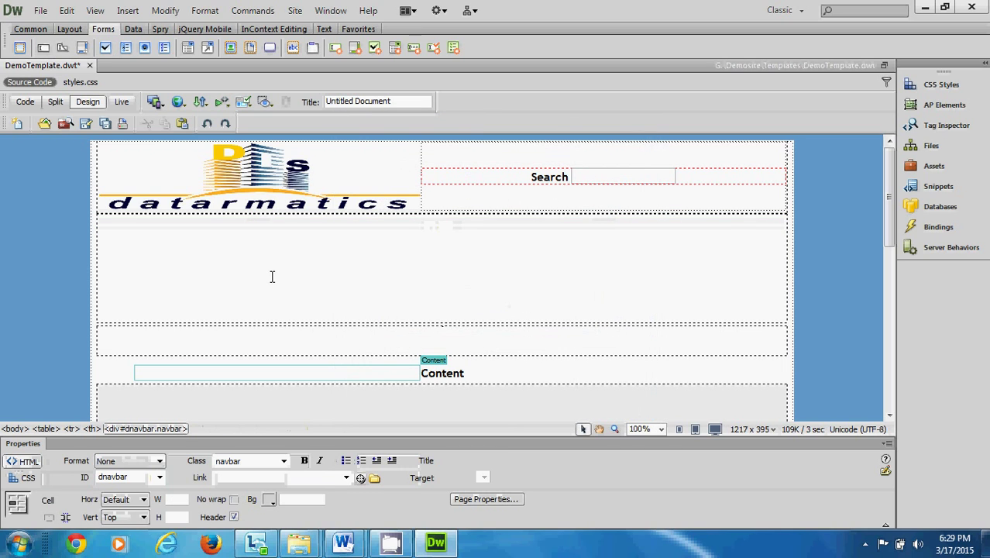
{"action": "left_click", "coordinate": [267, 265]}
{"action": "left_click", "coordinate": [361, 282]}
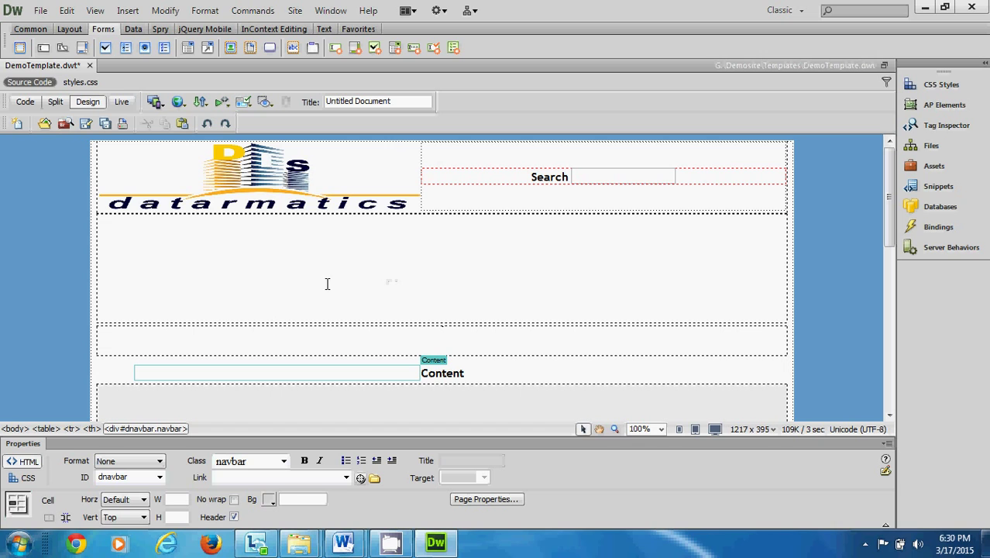
{"action": "left_click", "coordinate": [128, 11]}
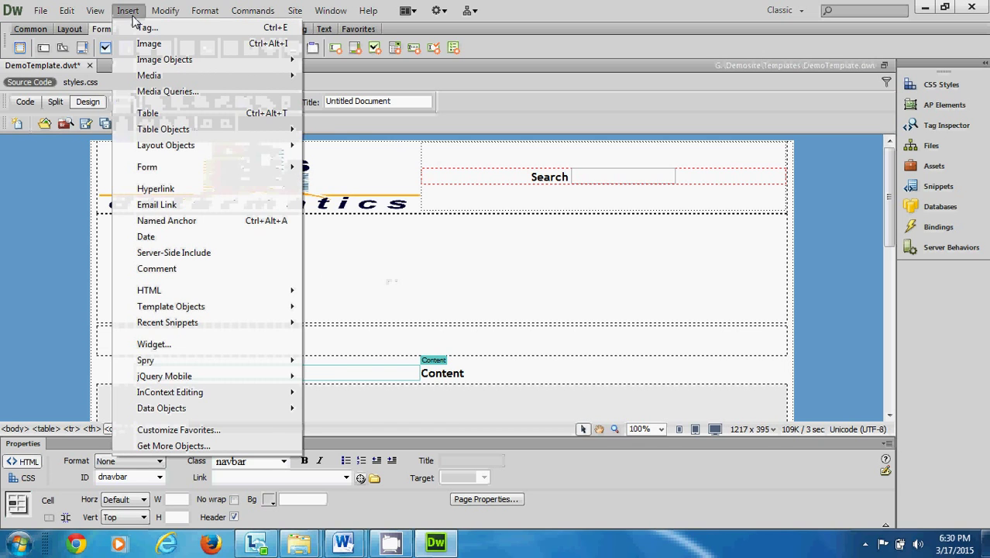
{"action": "left_click", "coordinate": [163, 42]}
{"action": "left_click", "coordinate": [340, 230]}
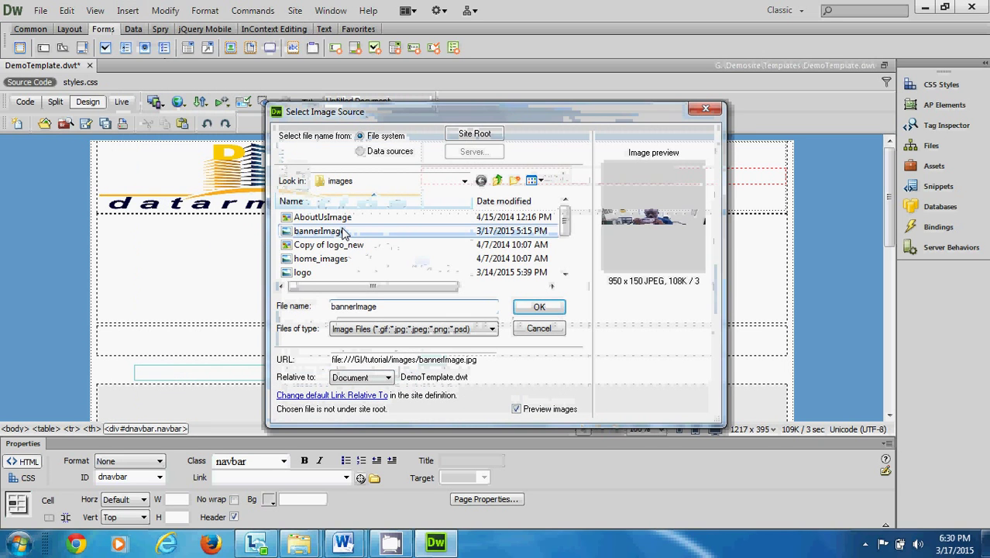
{"action": "left_click", "coordinate": [526, 308]}
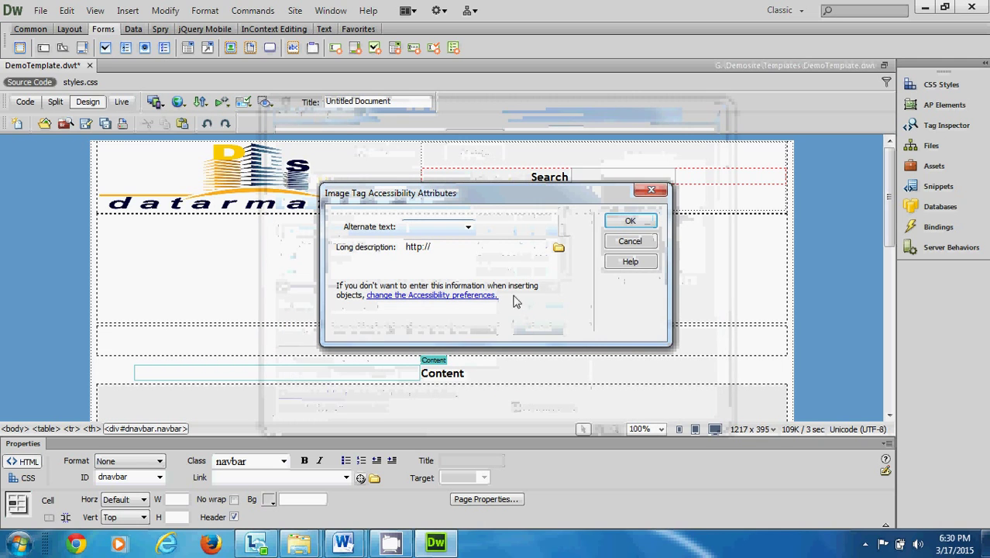
{"action": "left_click", "coordinate": [632, 224]}
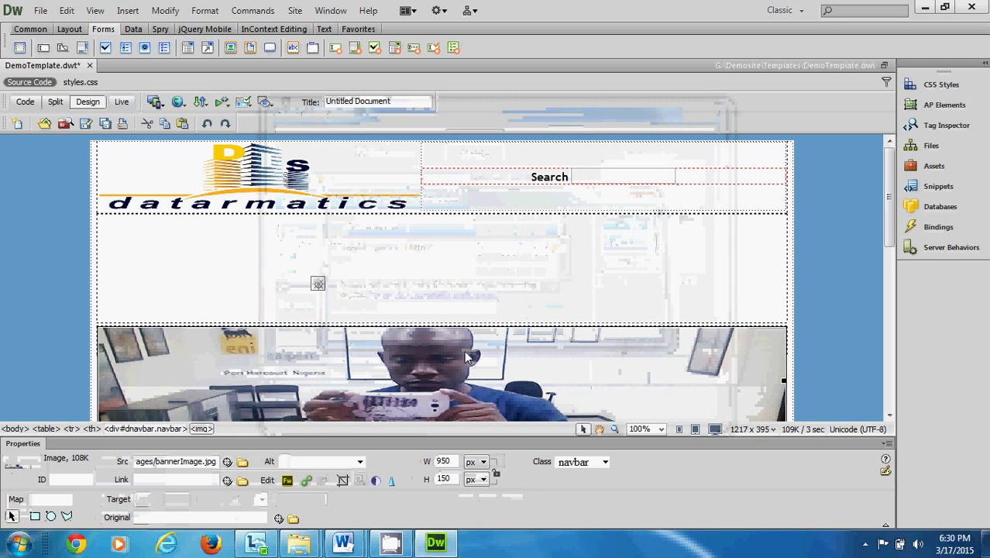
Step: Try to move the dnavbar block holding the banner image up into the empty banner area
{"action": "left_click", "coordinate": [517, 356]}
{"action": "scroll", "coordinate": [517, 355], "scroll_direction": "down", "scroll_amount": 3}
{"action": "scroll", "coordinate": [518, 356], "scroll_direction": "up", "scroll_amount": 2}
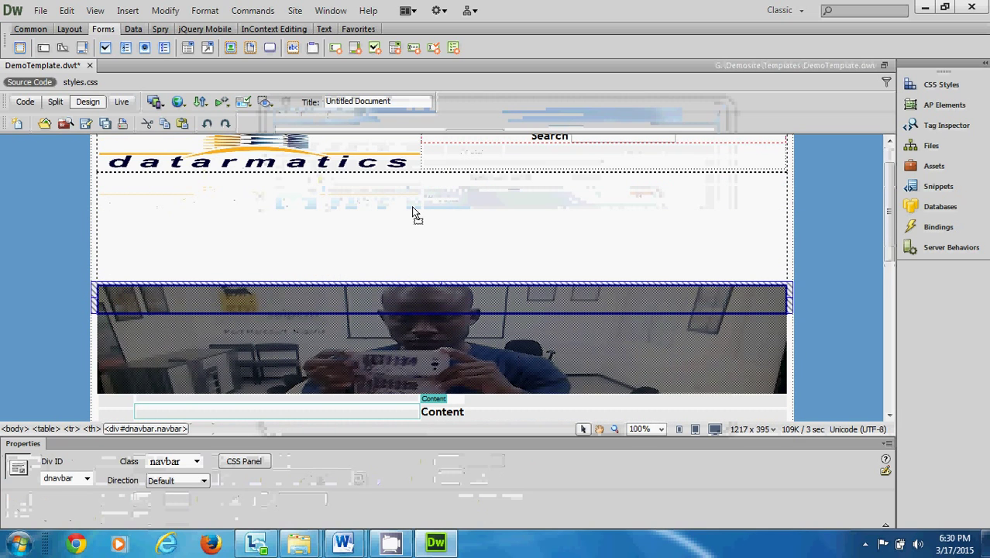
{"action": "left_click", "coordinate": [413, 223]}
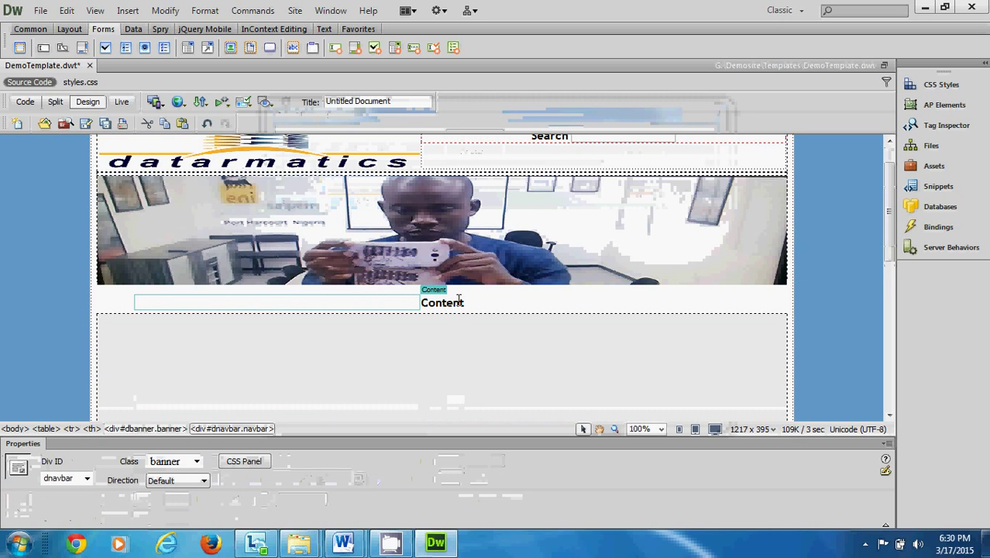
{"action": "left_click", "coordinate": [504, 296]}
{"action": "scroll", "coordinate": [548, 264], "scroll_direction": "up", "scroll_amount": 1}
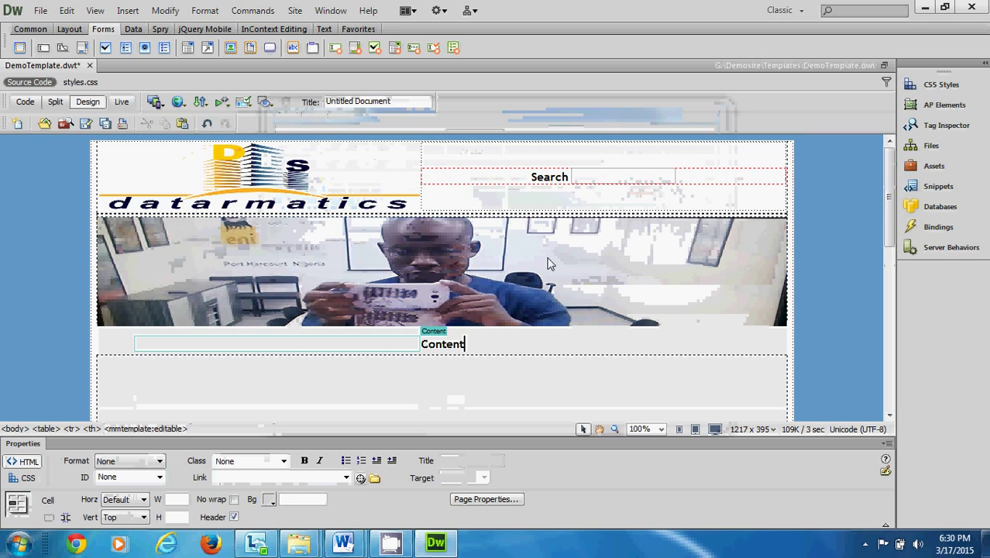
Step: Undo the move of the dnavbar block and the insertion of the banner image
{"action": "left_click", "coordinate": [206, 288]}
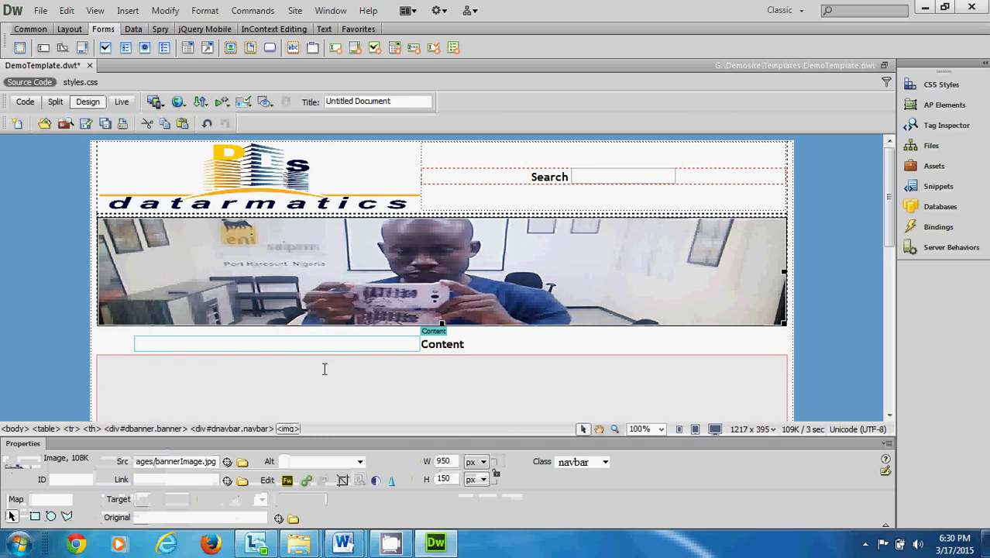
{"action": "left_click", "coordinate": [256, 428]}
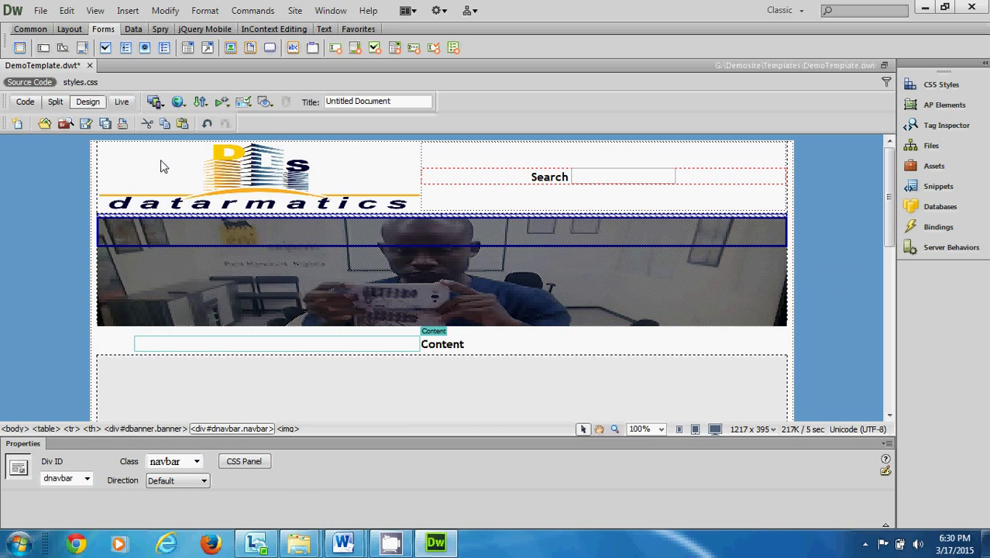
{"action": "left_click", "coordinate": [323, 293]}
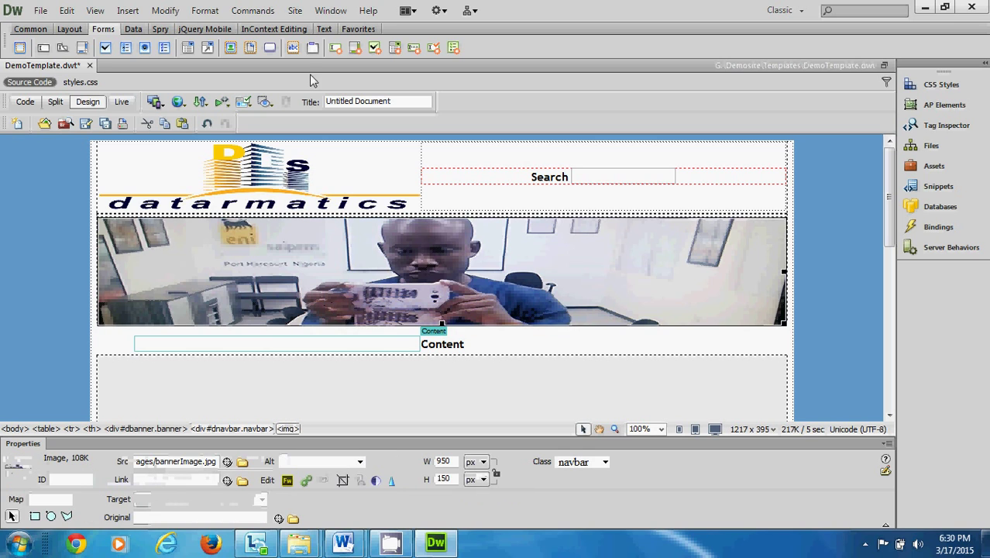
{"action": "left_click", "coordinate": [207, 124]}
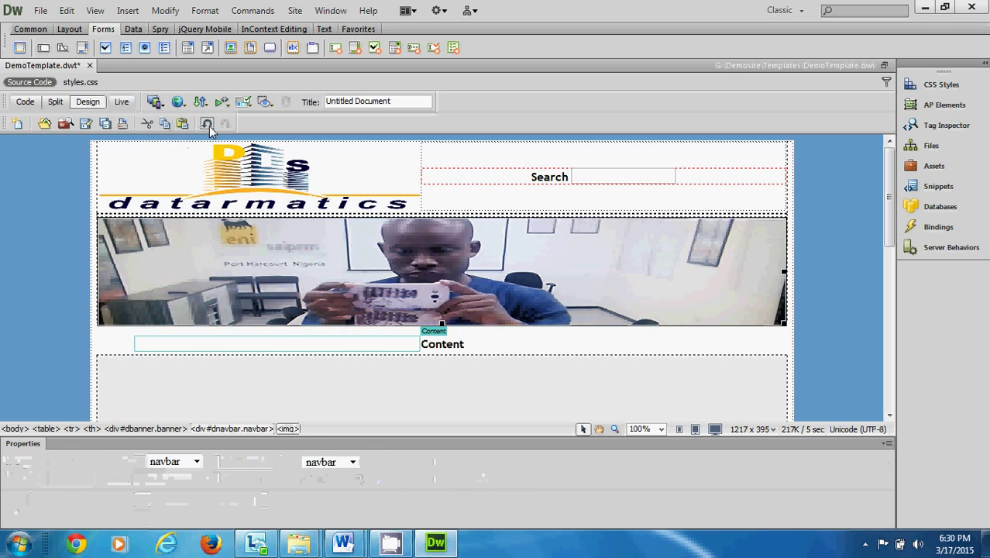
{"action": "left_click", "coordinate": [208, 125]}
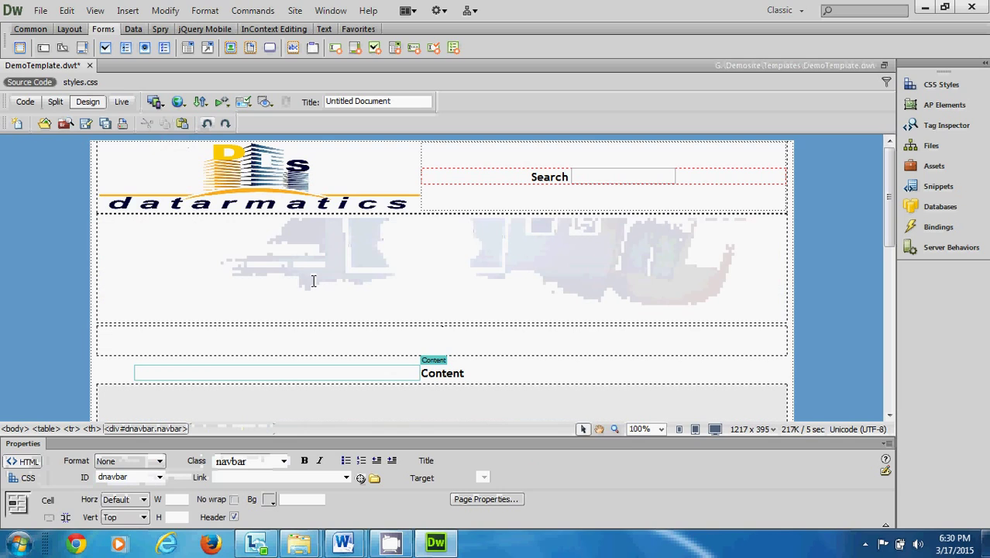
Step: Enter a placeholder letter k in the dbanner area and insert bannerImage there, overwriting the existing file and leaving alternate text empty
{"action": "left_click", "coordinate": [394, 245]}
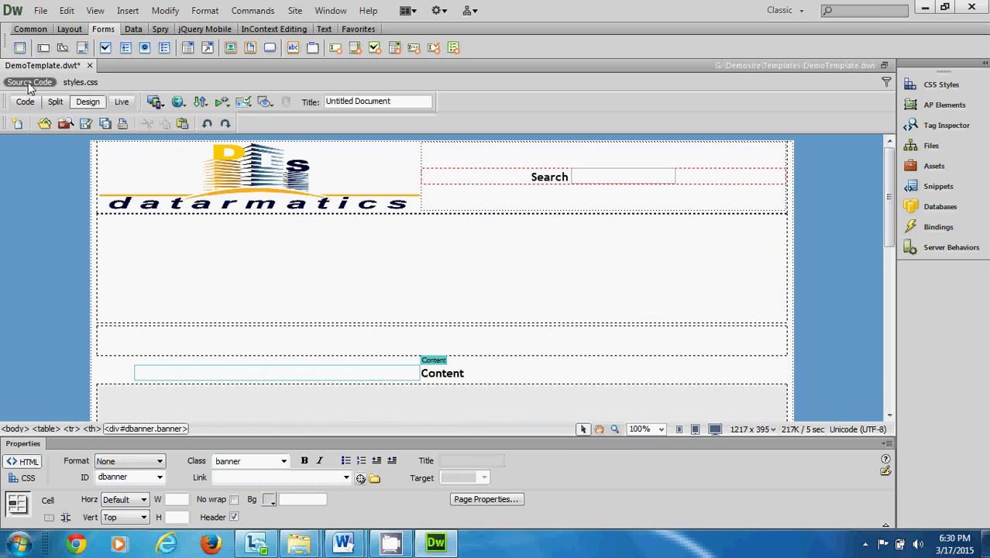
{"action": "type", "text": "k"}
{"action": "left_click_drag", "start_coordinate": [453, 221], "coordinate": [439, 223]}
{"action": "left_click", "coordinate": [125, 10]}
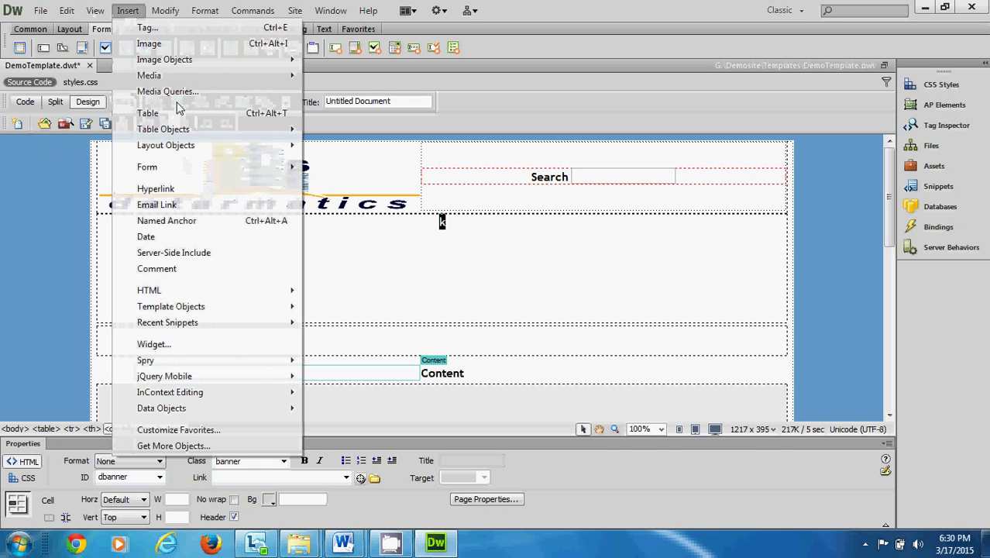
{"action": "left_click", "coordinate": [165, 44]}
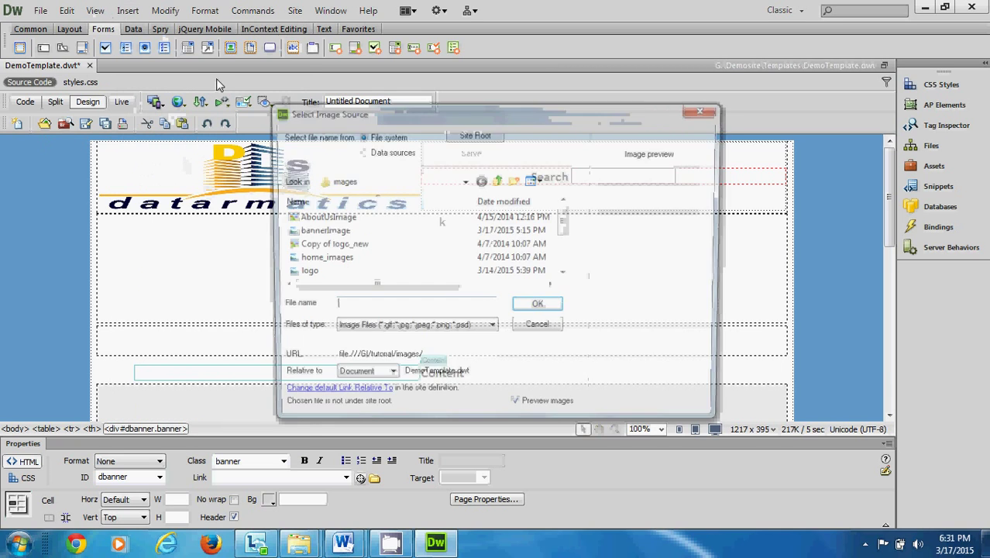
{"action": "left_click", "coordinate": [350, 232]}
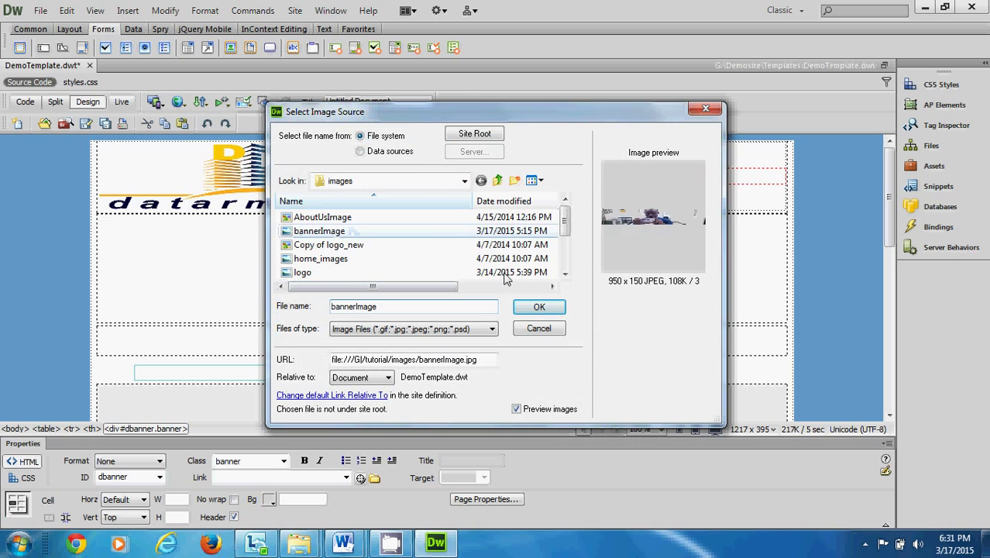
{"action": "left_click", "coordinate": [539, 307]}
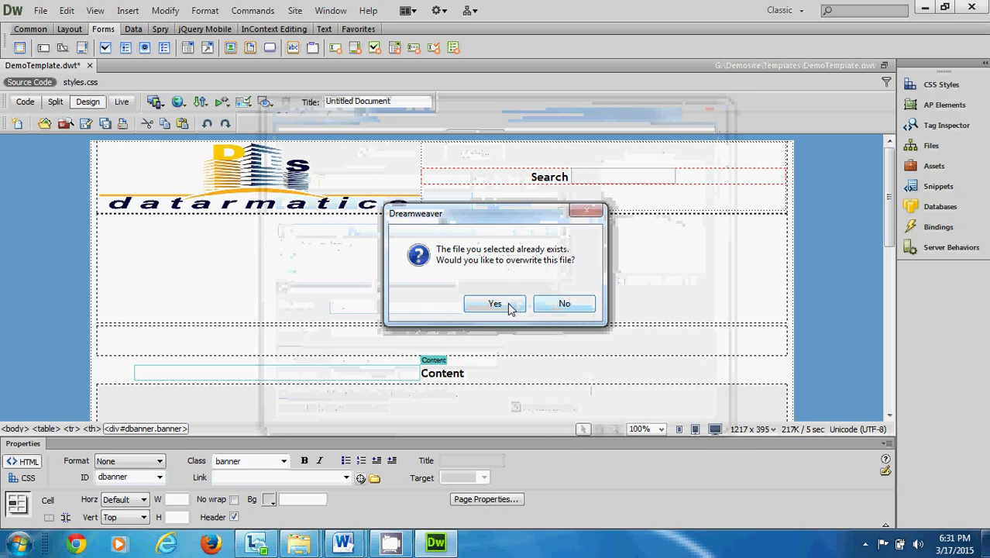
{"action": "left_click", "coordinate": [510, 306]}
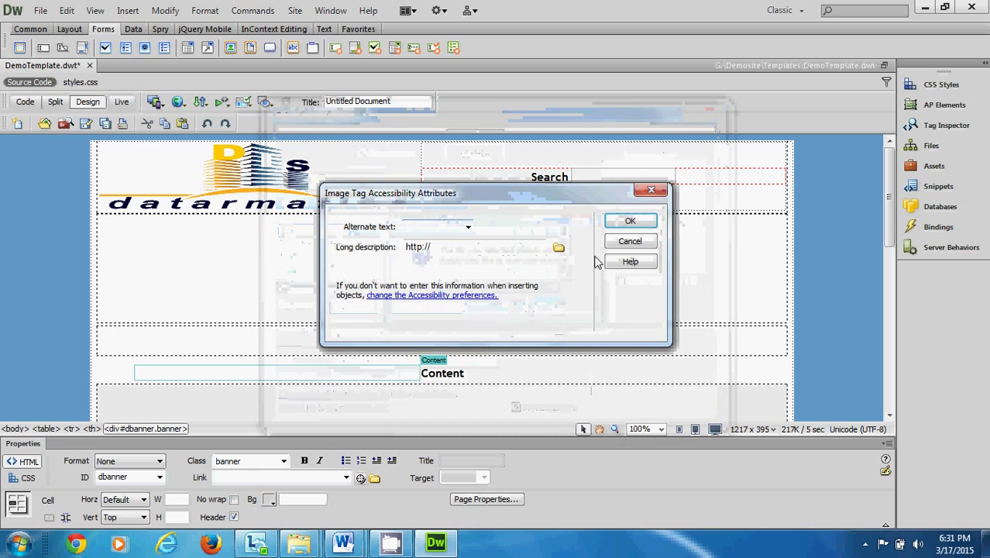
{"action": "left_click", "coordinate": [631, 223]}
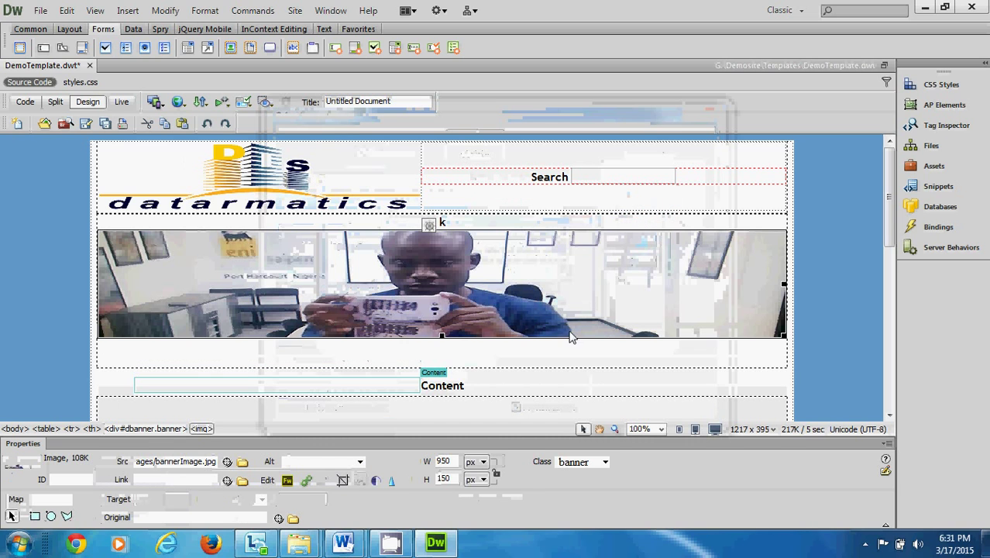
Step: Delete the placeholder letter k from the banner area
{"action": "left_click", "coordinate": [464, 222]}
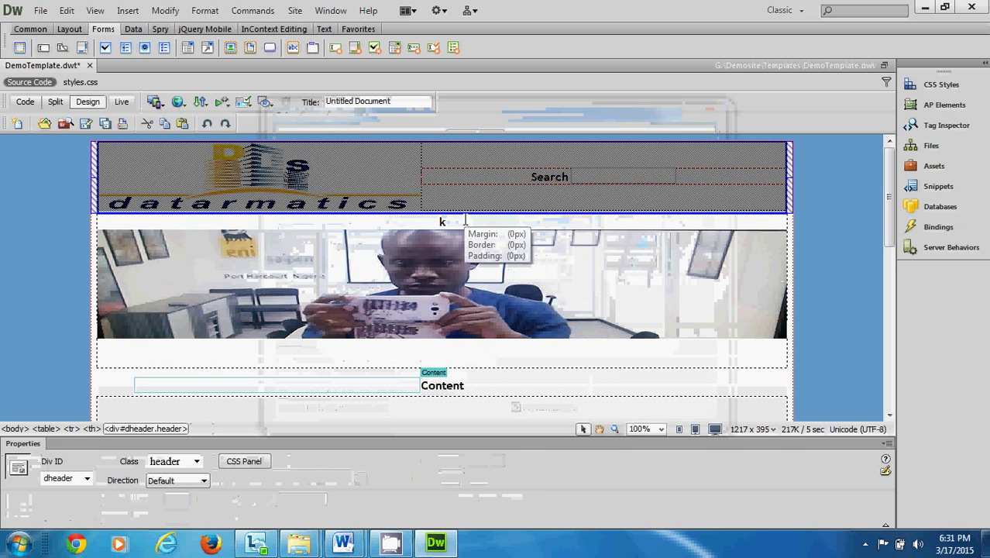
{"action": "left_click", "coordinate": [464, 222]}
{"action": "key", "text": "BackSpace"}
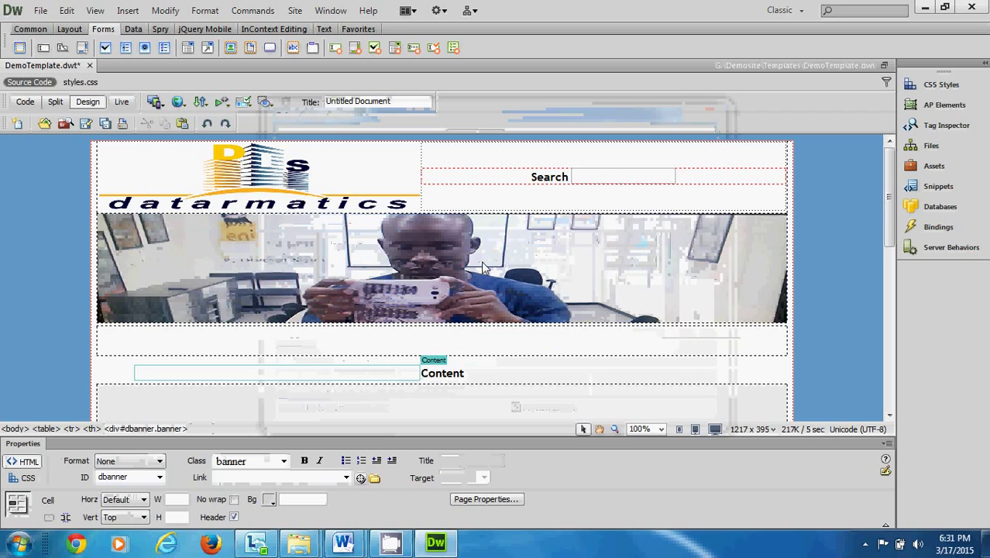
Step: Insert a Spry Menu Bar with horizontal layout into the dnavbar area below the banner
{"action": "left_click", "coordinate": [504, 336]}
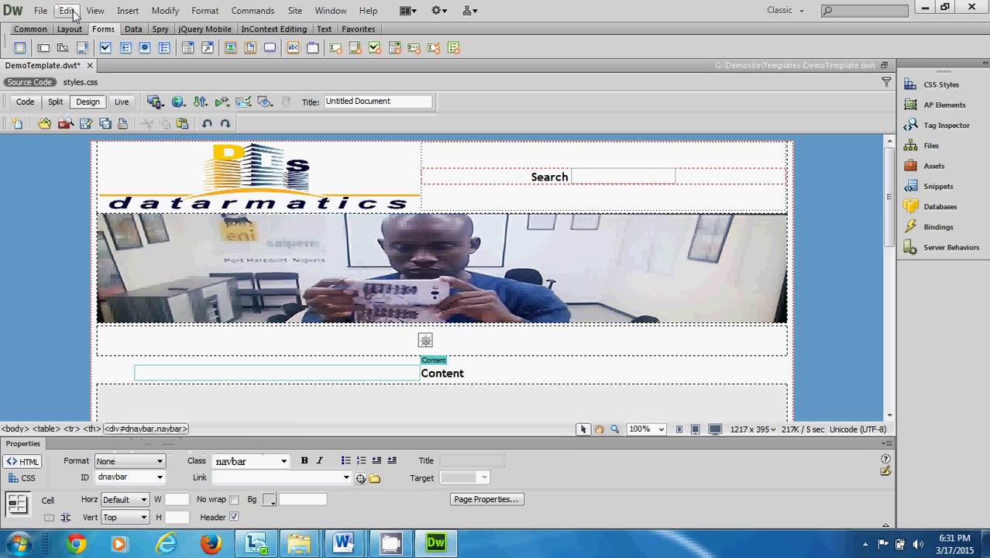
{"action": "left_click", "coordinate": [128, 11]}
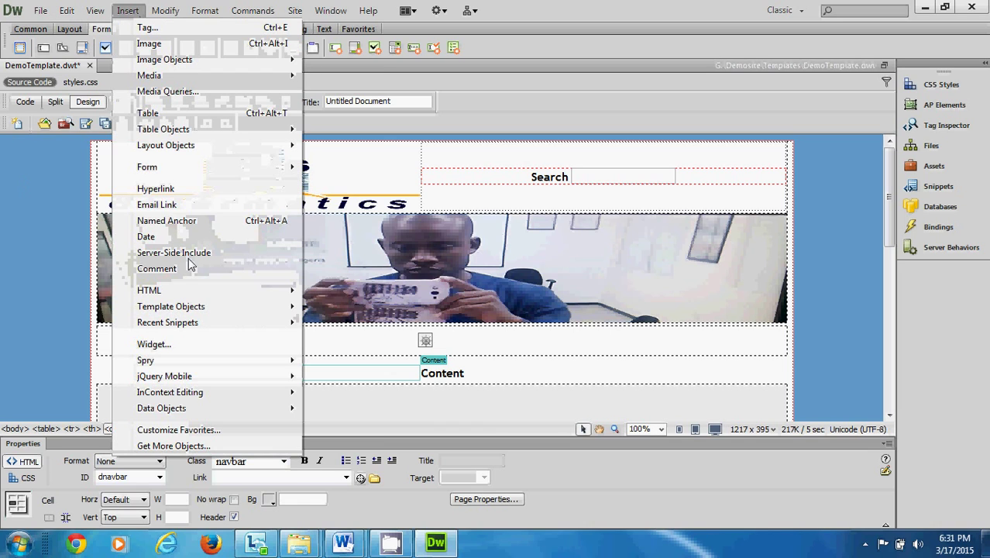
{"action": "mouse_move", "coordinate": [181, 364]}
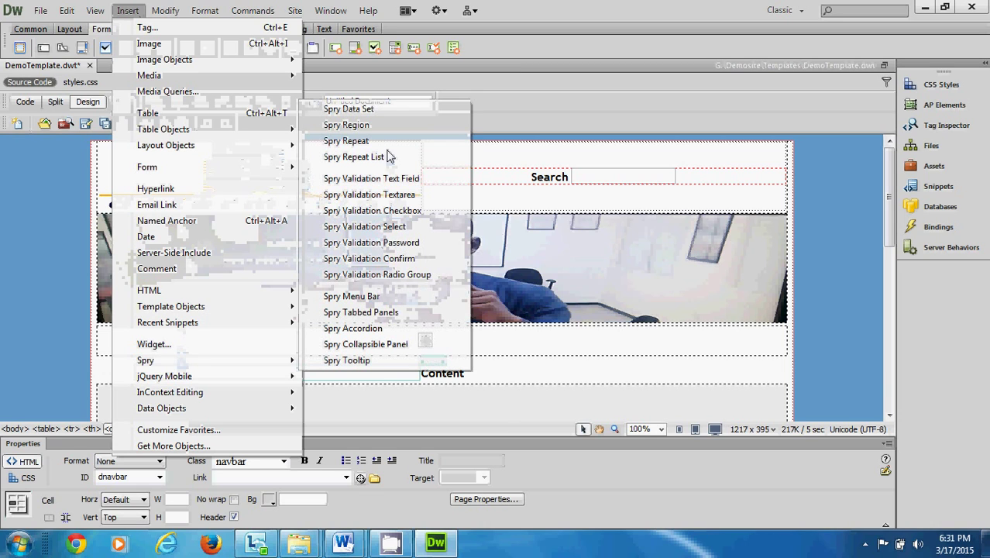
{"action": "left_click", "coordinate": [378, 298]}
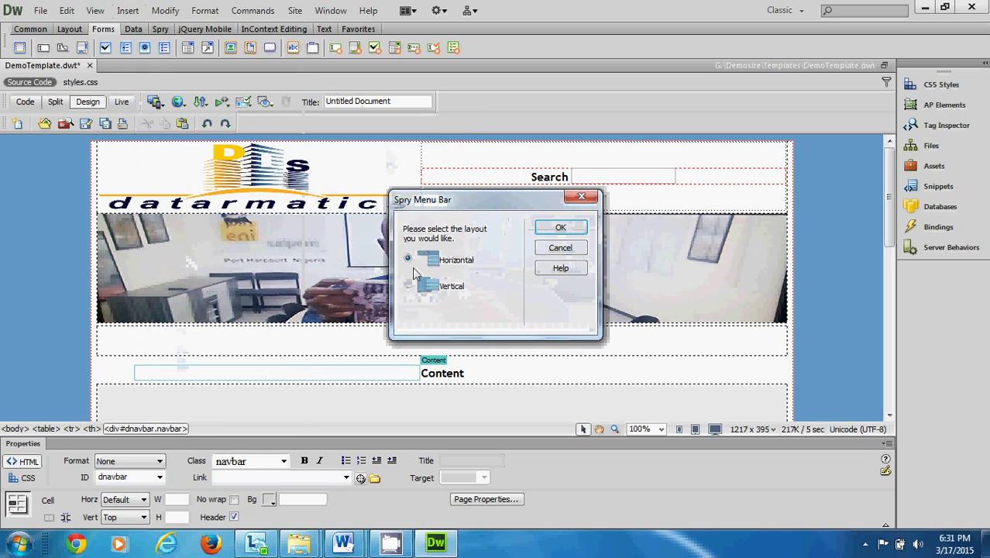
{"action": "left_click", "coordinate": [556, 230]}
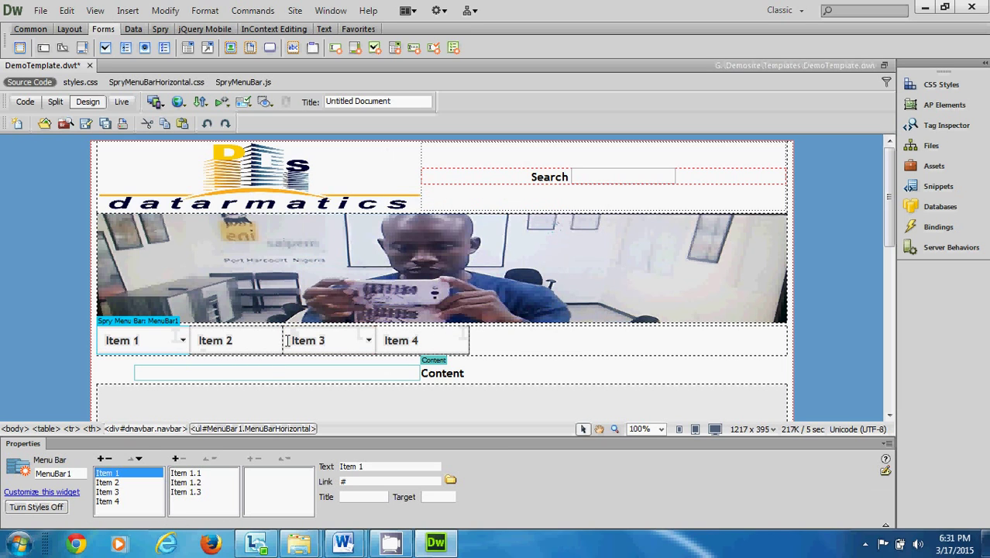
Step: Rename the menu bar's Item 1 as Home
{"action": "left_click", "coordinate": [211, 340]}
{"action": "left_click_drag", "start_coordinate": [138, 341], "coordinate": [106, 340]}
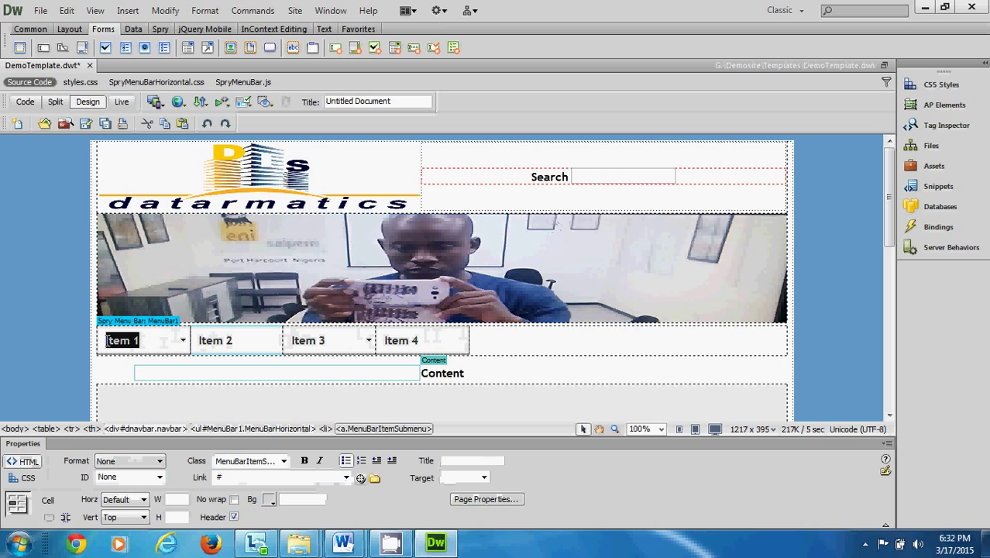
{"action": "type", "text": "Home"}
Step: Select the label text of the menu bar's Item 2
{"action": "left_click", "coordinate": [227, 344]}
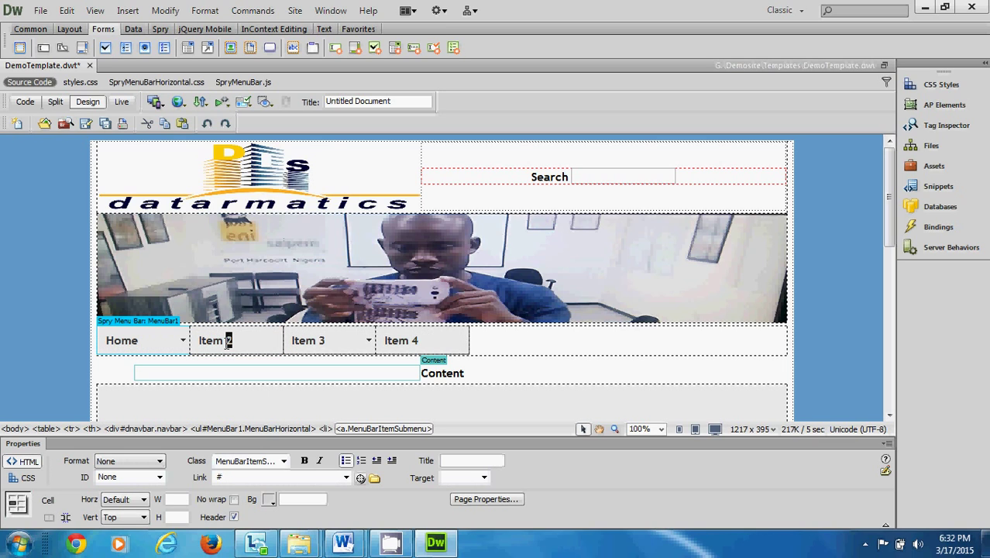
{"action": "key", "text": "BackSpace"}
{"action": "key", "text": "BackSpace"}
{"action": "key", "text": "BackSpace"}
{"action": "key", "text": "BackSpace"}
{"action": "key", "text": "BackSpace"}
{"action": "key", "text": "BackSpace"}
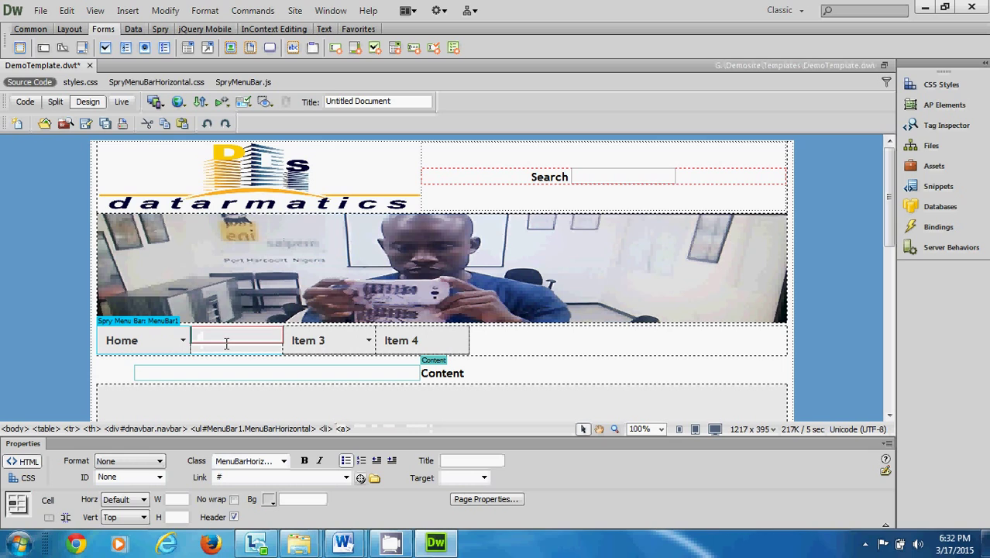
{"action": "left_click", "coordinate": [210, 124]}
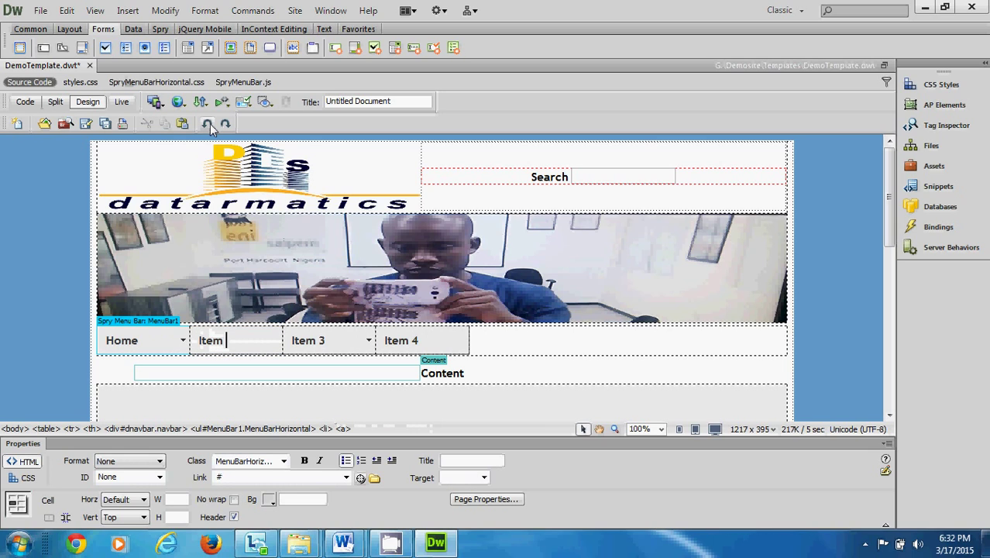
Step: Rename the menu bar's second item to "About Me"
{"action": "left_click", "coordinate": [150, 321]}
{"action": "left_click", "coordinate": [115, 482]}
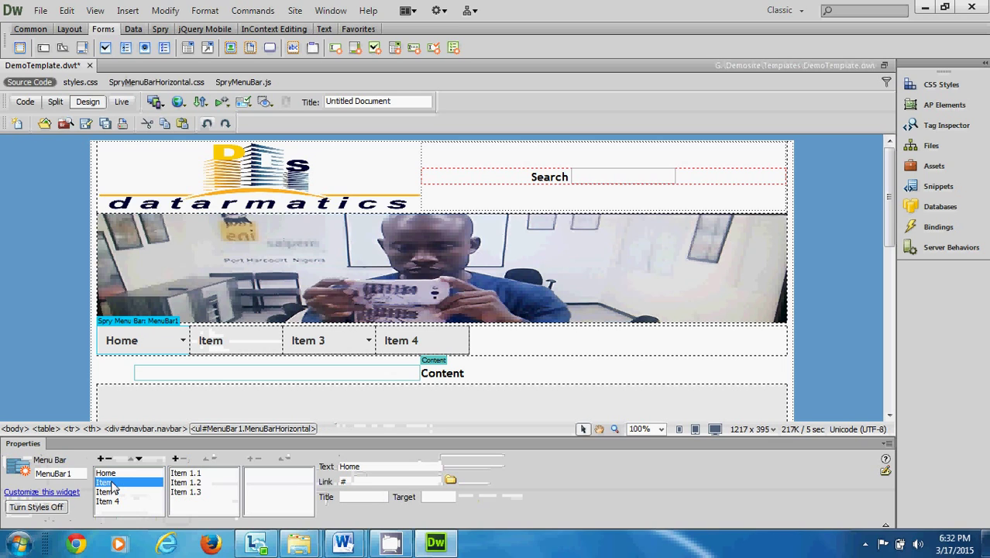
{"action": "left_click_drag", "start_coordinate": [374, 465], "coordinate": [315, 467]}
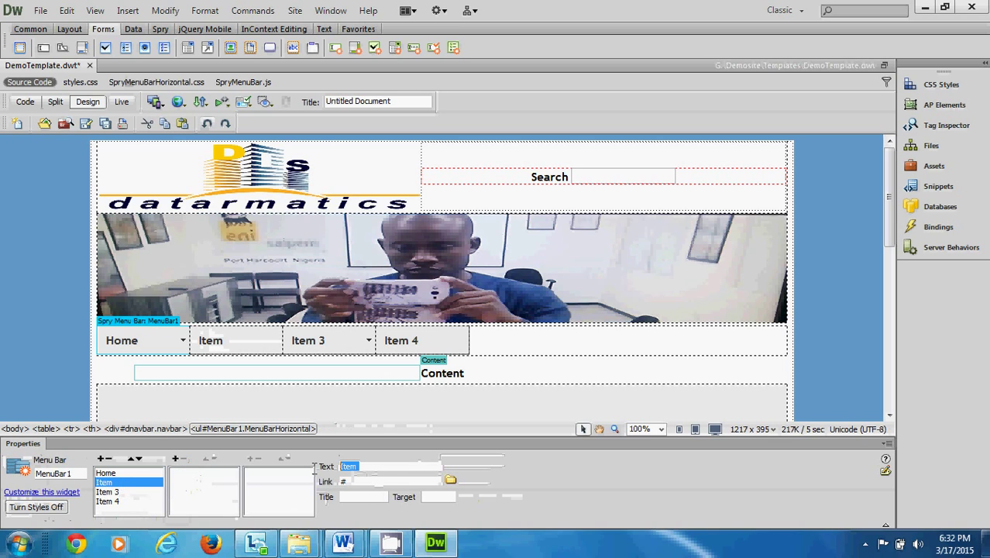
{"action": "type", "text": "About Me"}
{"action": "key", "text": "Return"}
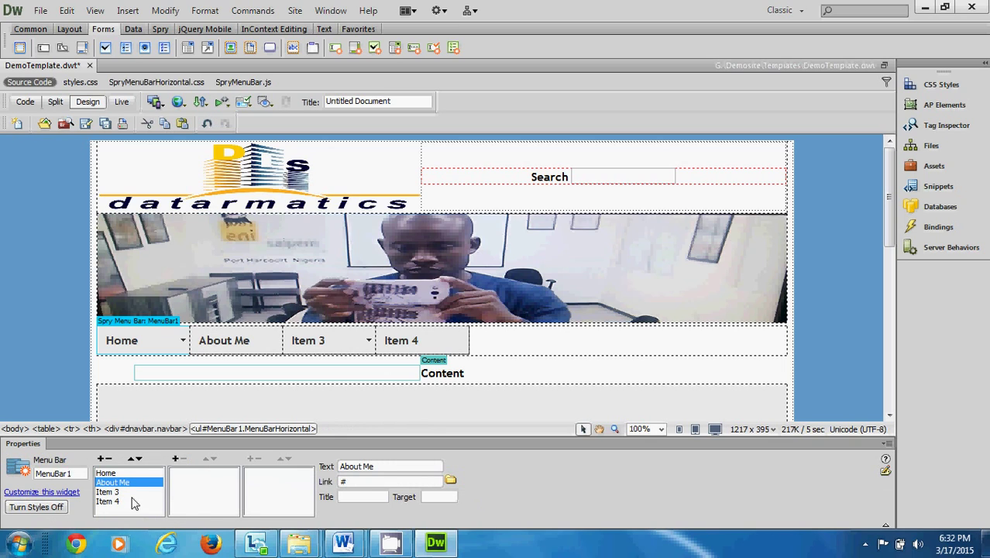
Step: Delete all submenu items under Item 3 of the menu bar, including their children
{"action": "left_click", "coordinate": [114, 492]}
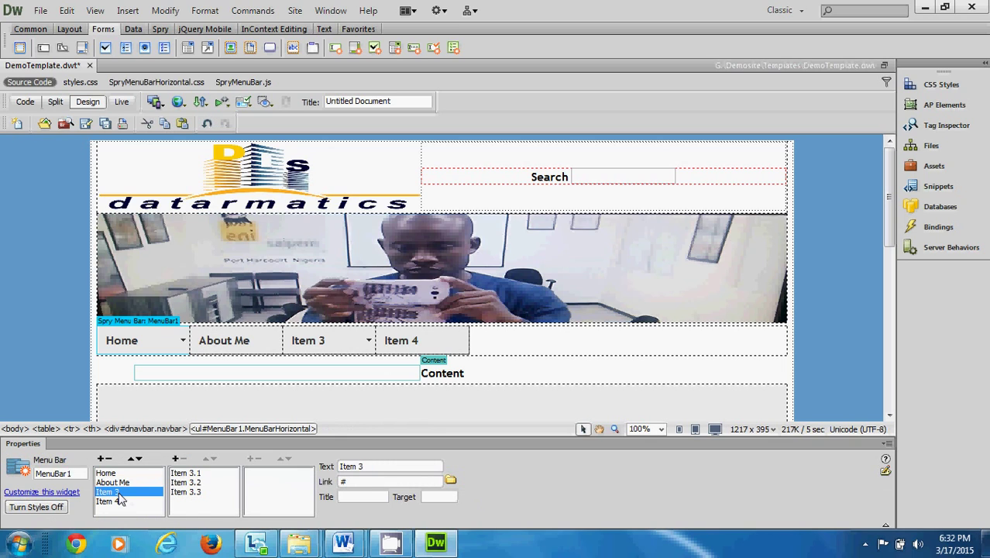
{"action": "left_click", "coordinate": [184, 484]}
{"action": "left_click", "coordinate": [185, 492]}
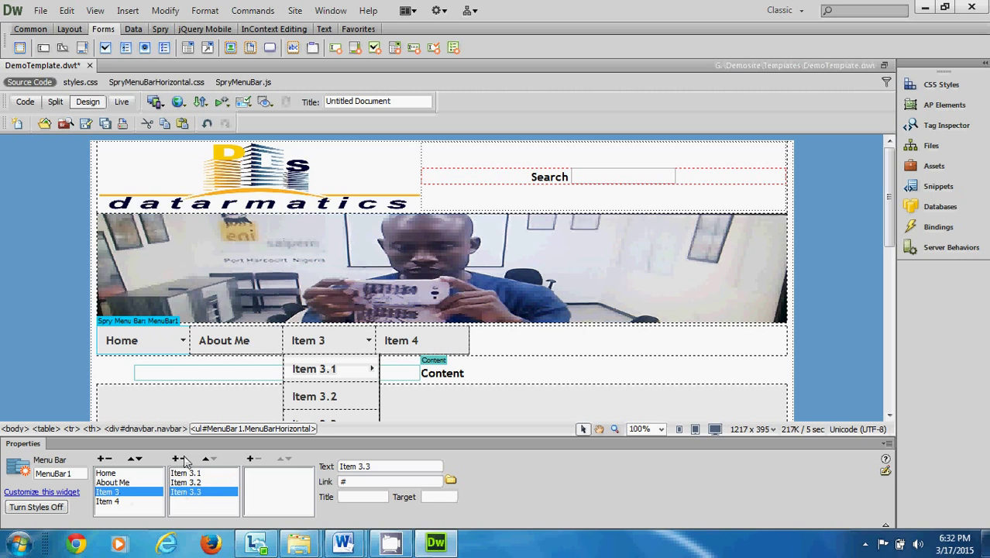
{"action": "left_click", "coordinate": [184, 459]}
{"action": "left_click", "coordinate": [184, 458]}
{"action": "left_click", "coordinate": [184, 459]}
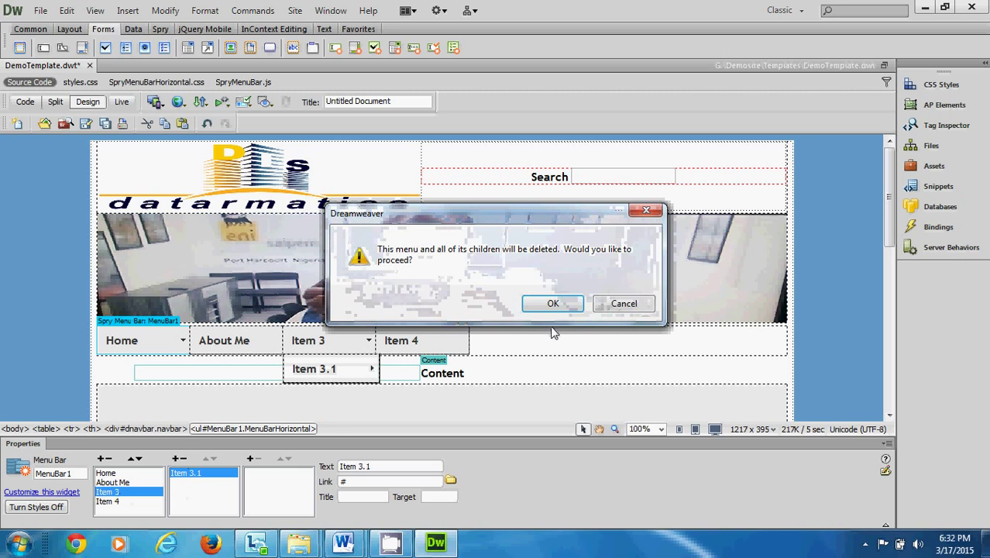
{"action": "left_click", "coordinate": [550, 304]}
Step: Rename the menu bar's Item 3 to "What I Do"
{"action": "left_click_drag", "start_coordinate": [378, 467], "coordinate": [325, 470]}
{"action": "type", "text": "S"}
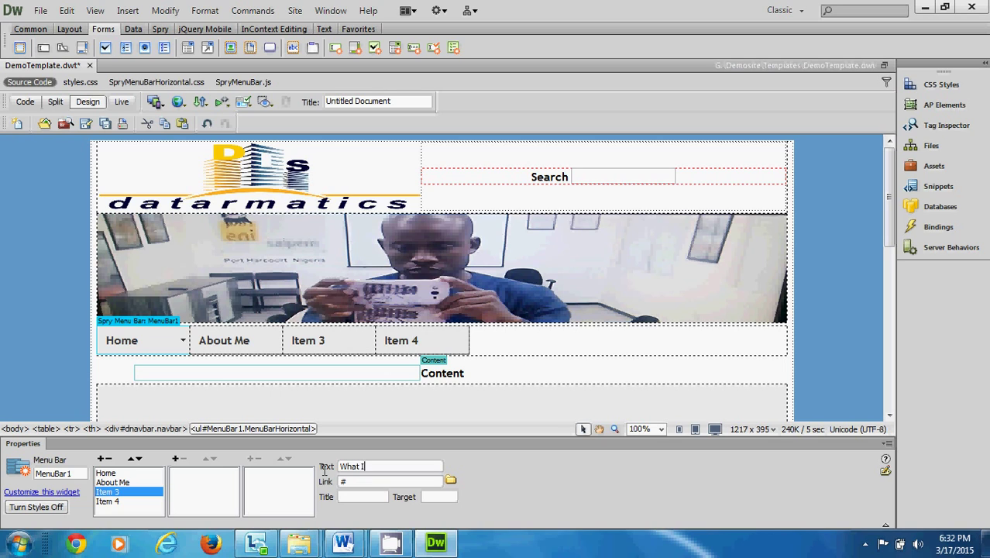
{"action": "key", "text": "Return"}
Step: Rename the menu bar's Item 4 to "Gallery"
{"action": "left_click", "coordinate": [108, 503]}
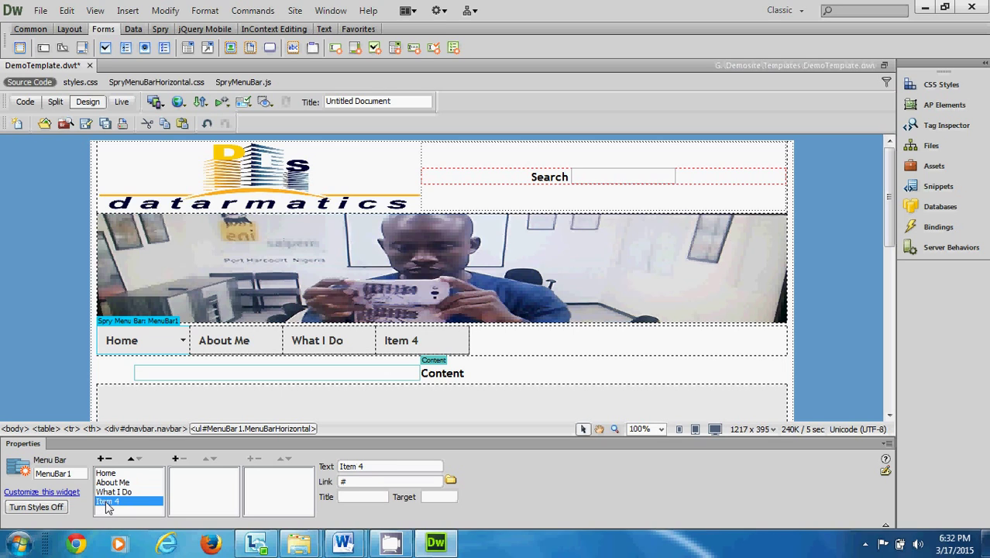
{"action": "left_click_drag", "start_coordinate": [376, 468], "coordinate": [325, 469]}
{"action": "type", "text": "Gallery"}
{"action": "key", "text": "Return"}
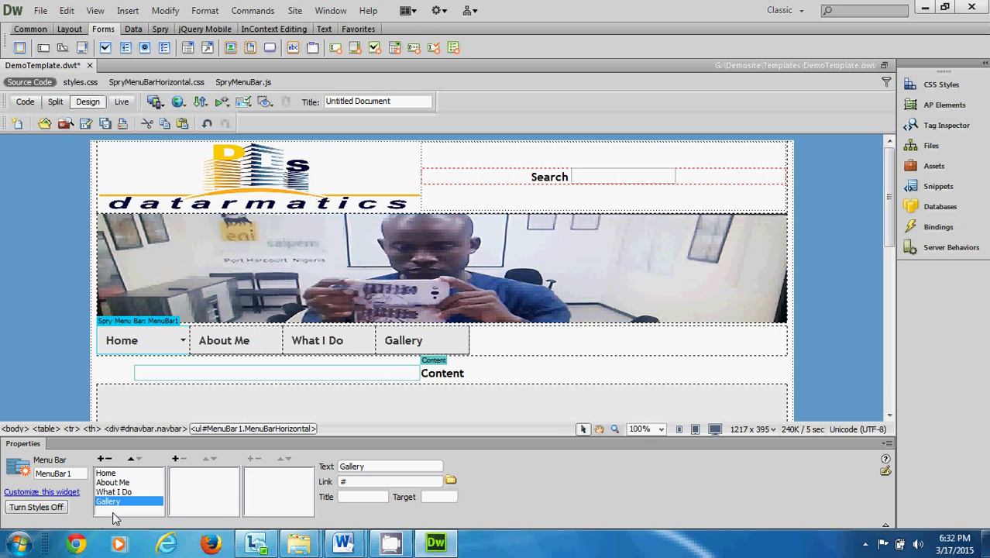
Step: Add a fifth top-level item to the menu bar and name it "Contact Me"
{"action": "left_click", "coordinate": [101, 459]}
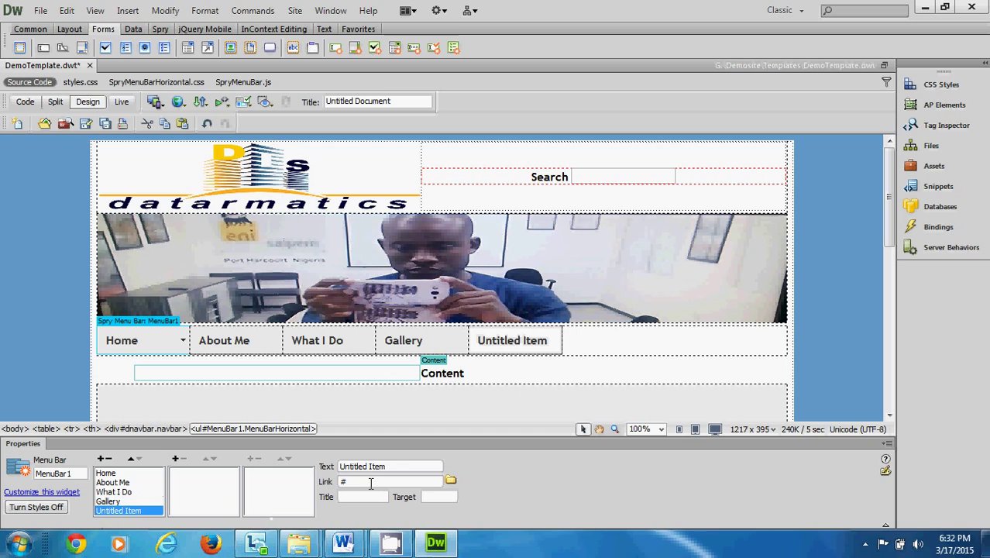
{"action": "left_click_drag", "start_coordinate": [399, 467], "coordinate": [303, 474]}
{"action": "type", "text": "Contact Me"}
{"action": "key", "text": "Return"}
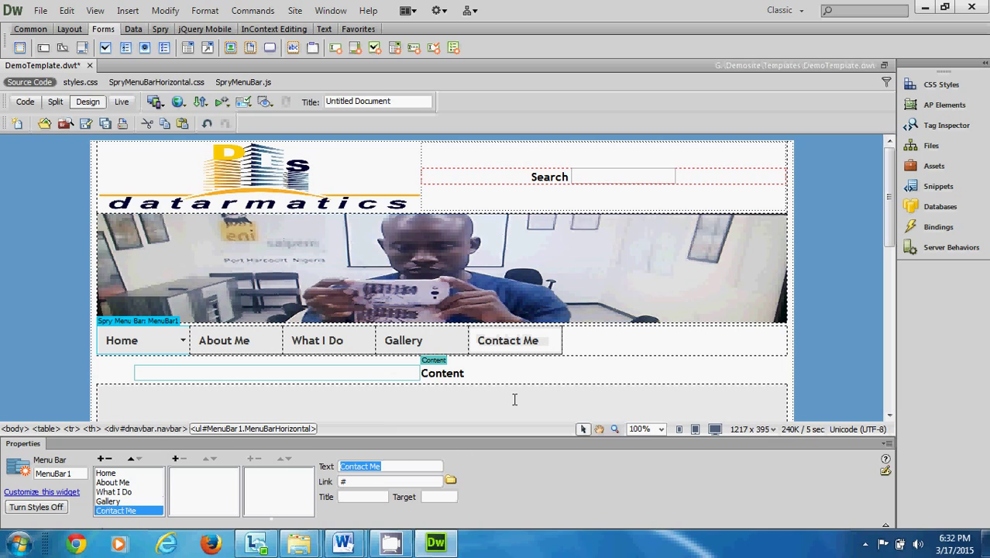
Step: Examine the menu items' properties, the site files and the CSS rules that apply to the menu bar
{"action": "left_click", "coordinate": [346, 338]}
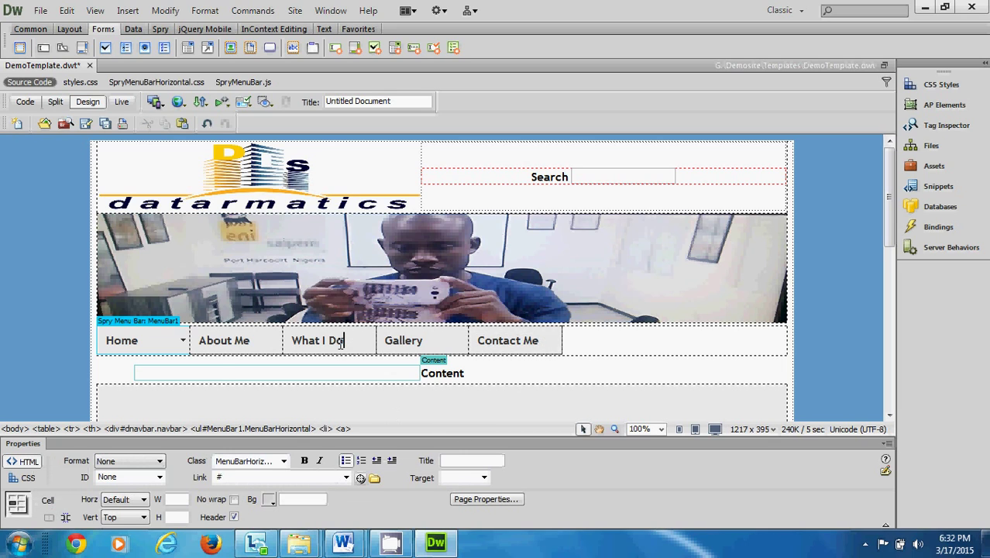
{"action": "left_click", "coordinate": [191, 348]}
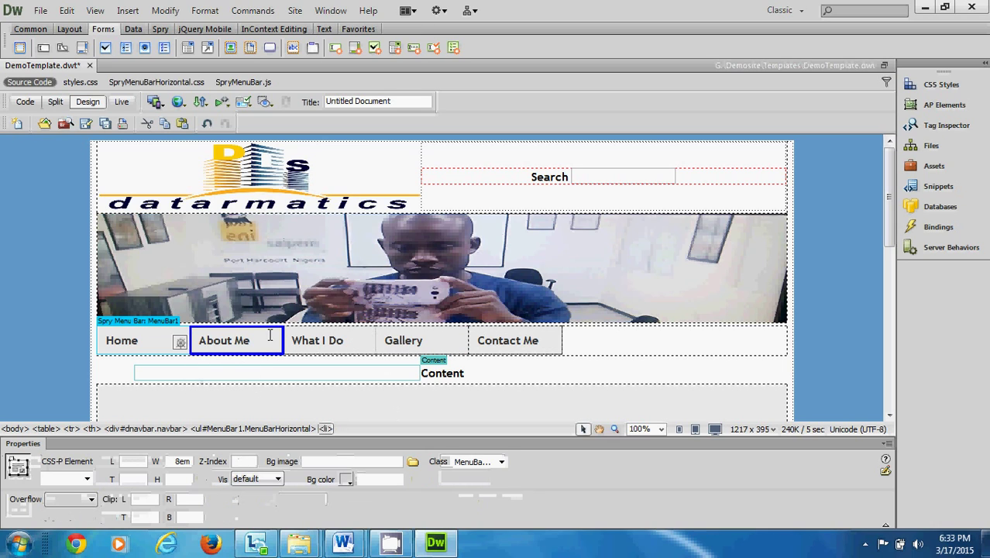
{"action": "mouse_move", "coordinate": [265, 341]}
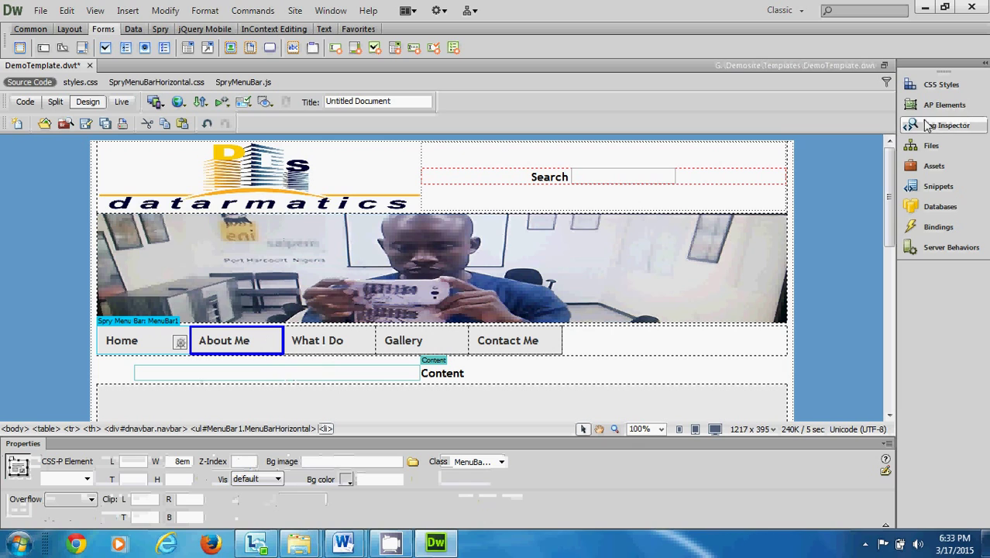
{"action": "left_click", "coordinate": [931, 146]}
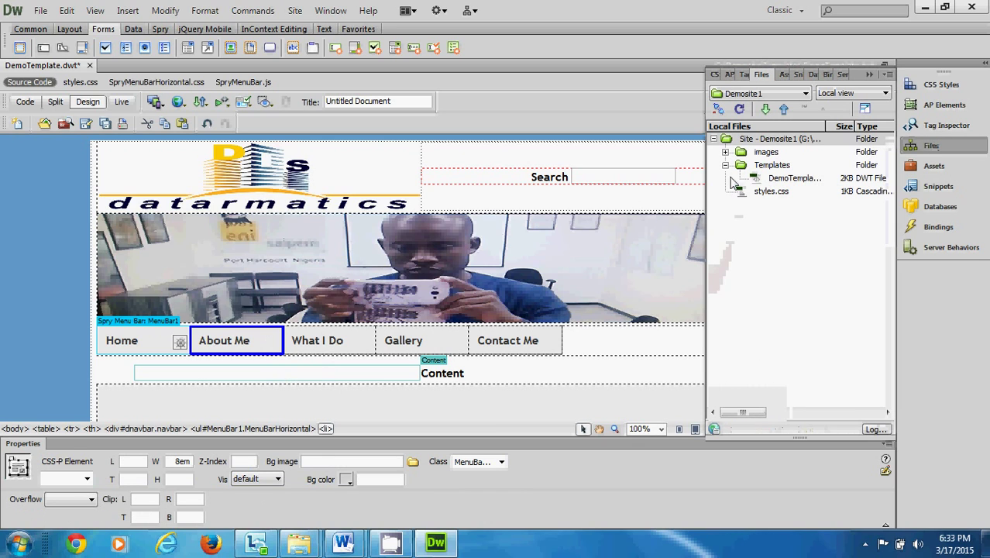
{"action": "left_click", "coordinate": [592, 342]}
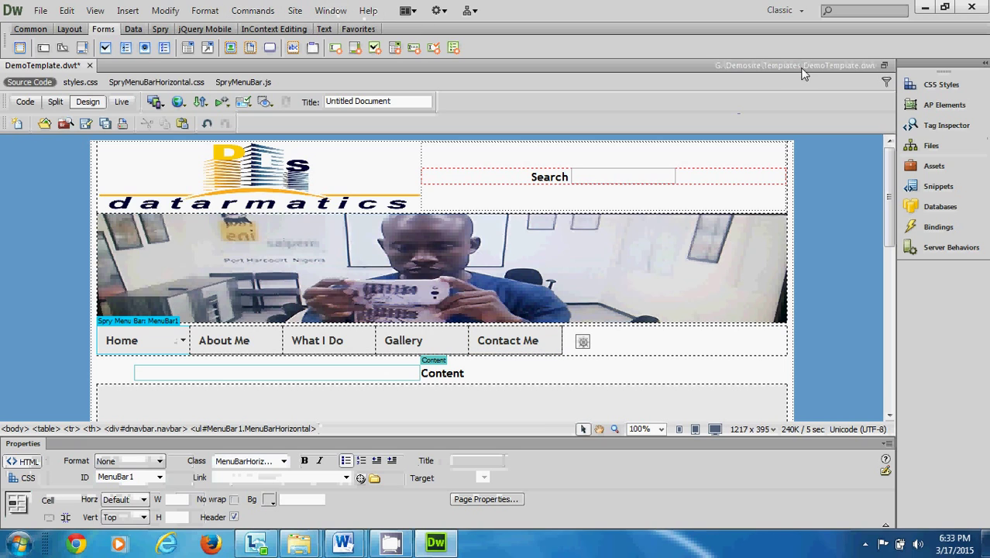
{"action": "left_click", "coordinate": [946, 87]}
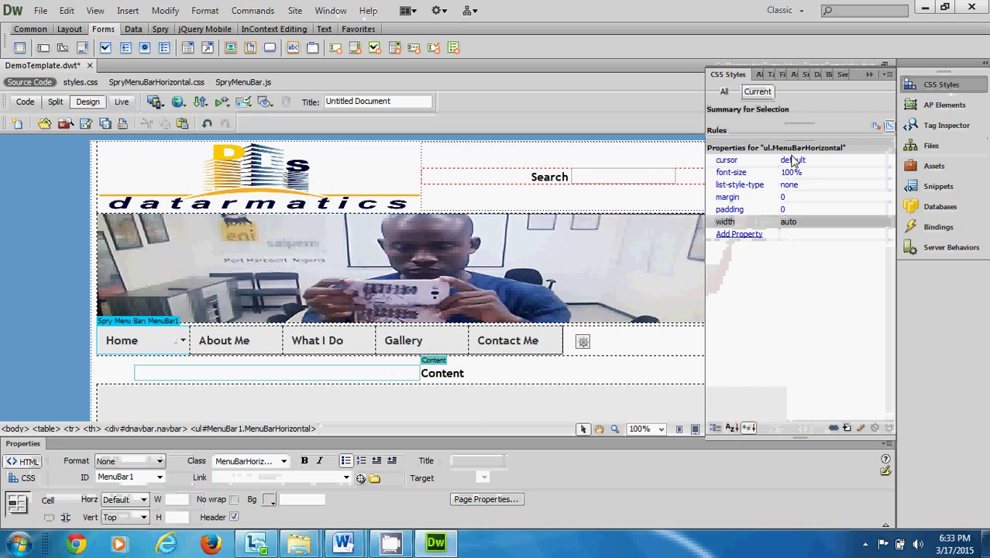
{"action": "left_click_drag", "start_coordinate": [807, 148], "coordinate": [808, 159]}
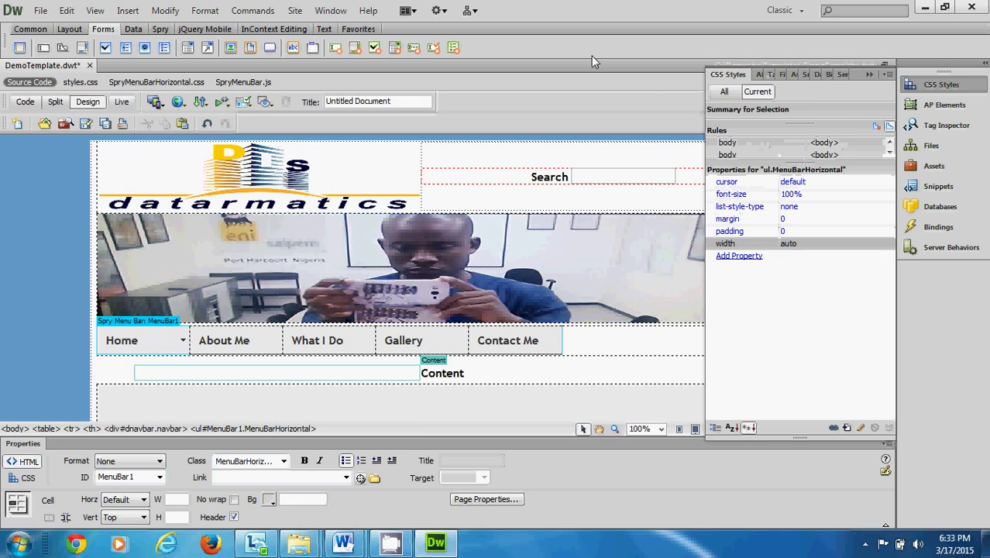
{"action": "left_click", "coordinate": [331, 11]}
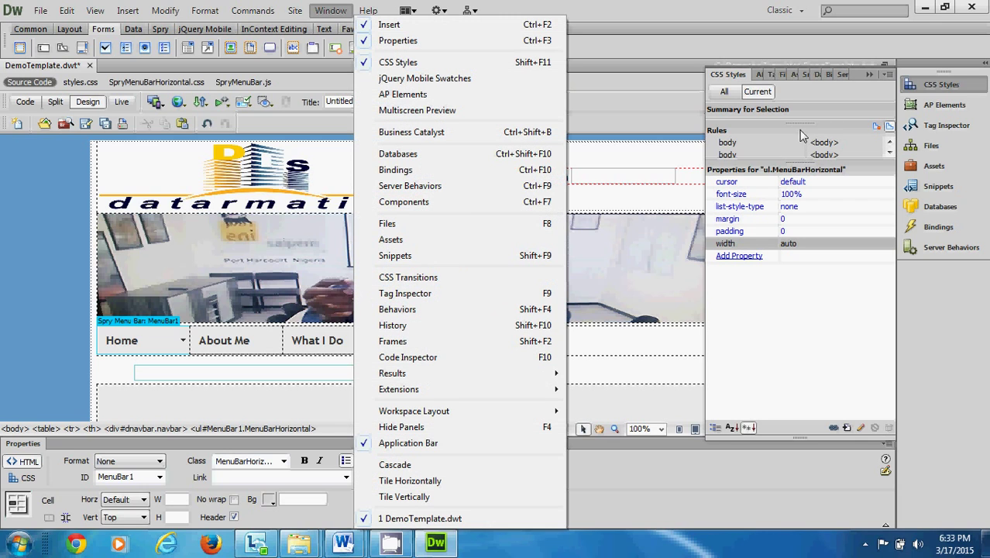
Step: Set the width of the ul.MenuBarHorizontal li rule in SpryMenuBarHorizontal.css to 190 px
{"action": "left_click", "coordinate": [130, 325]}
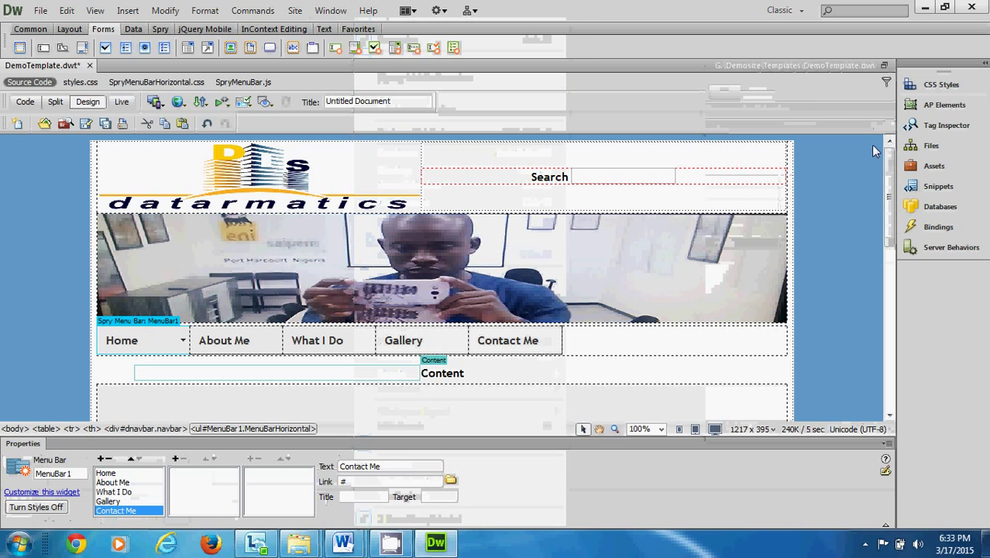
{"action": "left_click", "coordinate": [939, 84]}
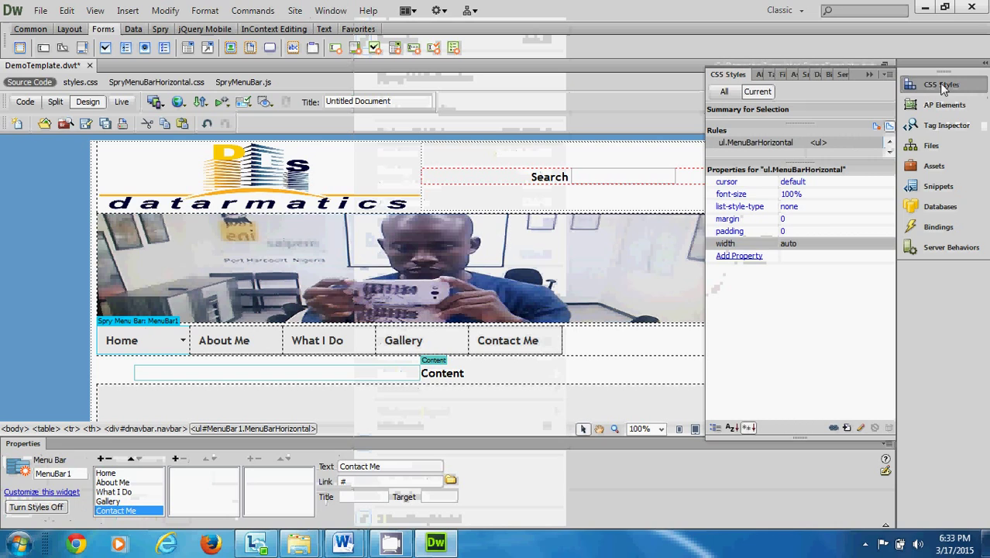
{"action": "left_click", "coordinate": [723, 91]}
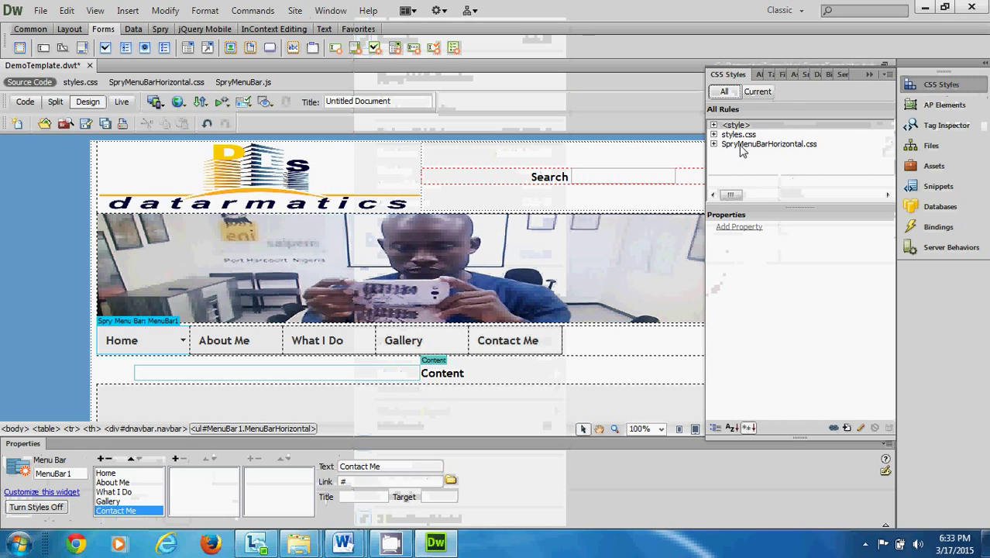
{"action": "left_click", "coordinate": [714, 145]}
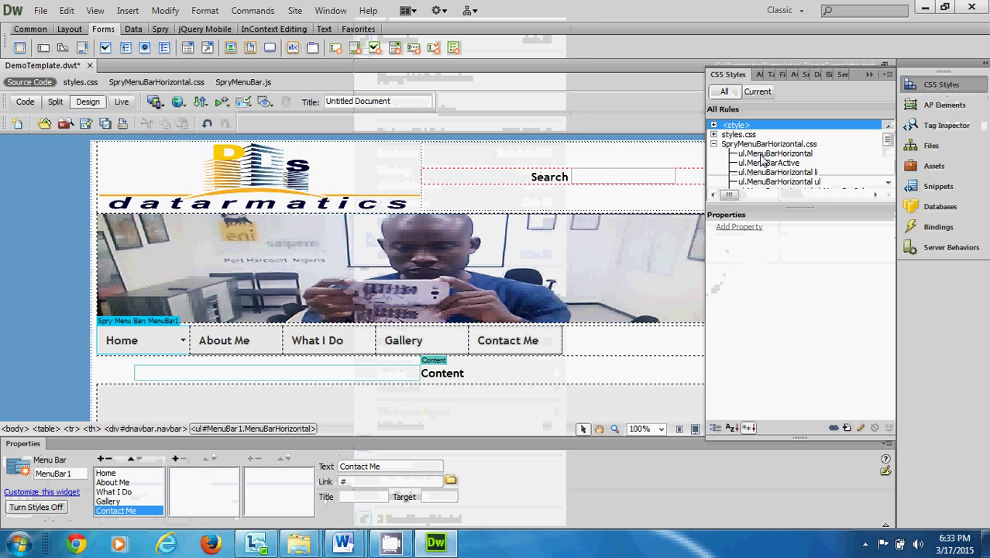
{"action": "left_click", "coordinate": [798, 173]}
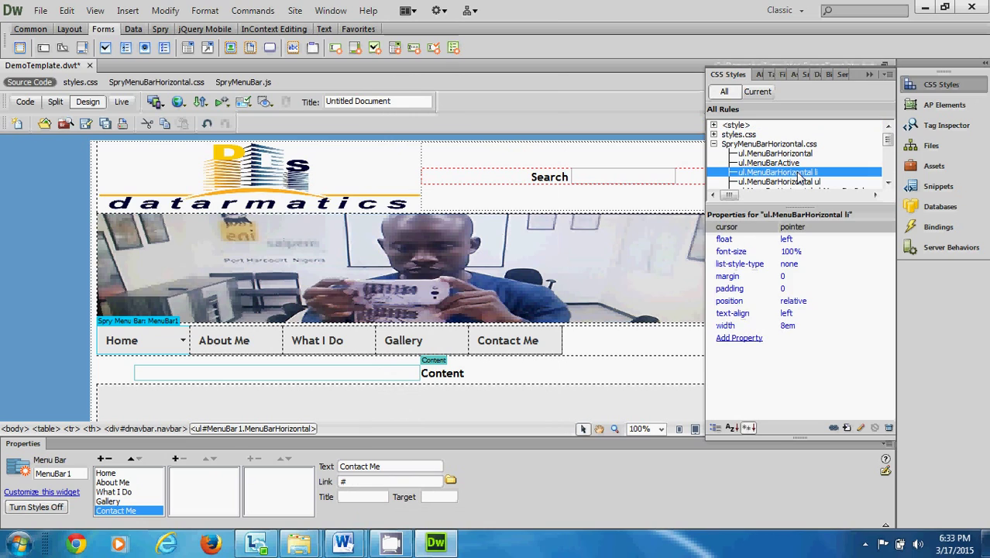
{"action": "left_click", "coordinate": [799, 326]}
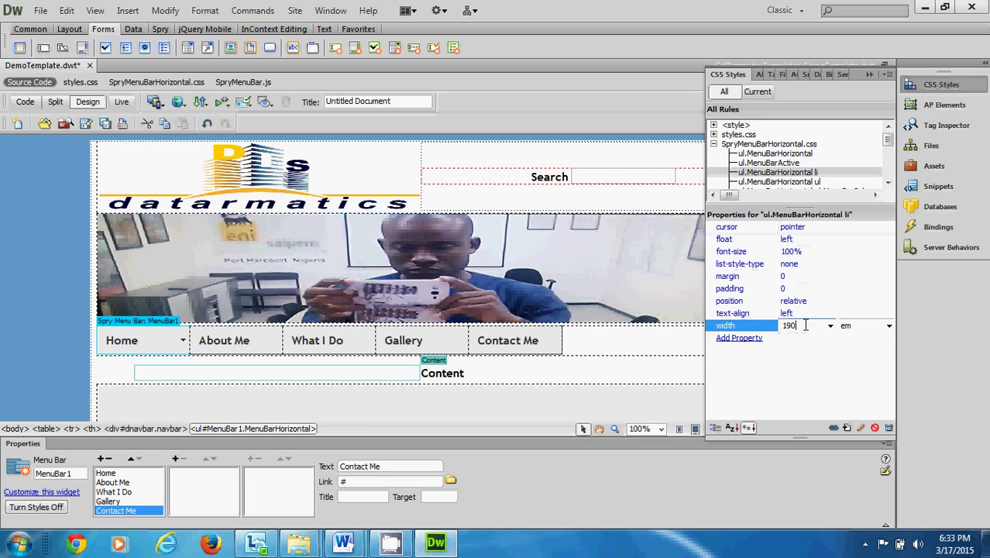
{"action": "left_click", "coordinate": [889, 327]}
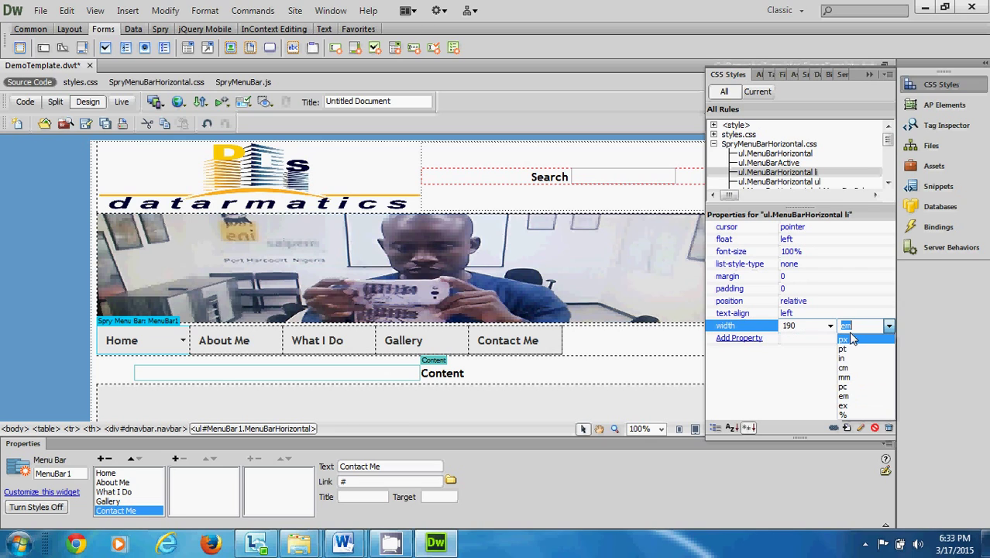
{"action": "left_click", "coordinate": [847, 340]}
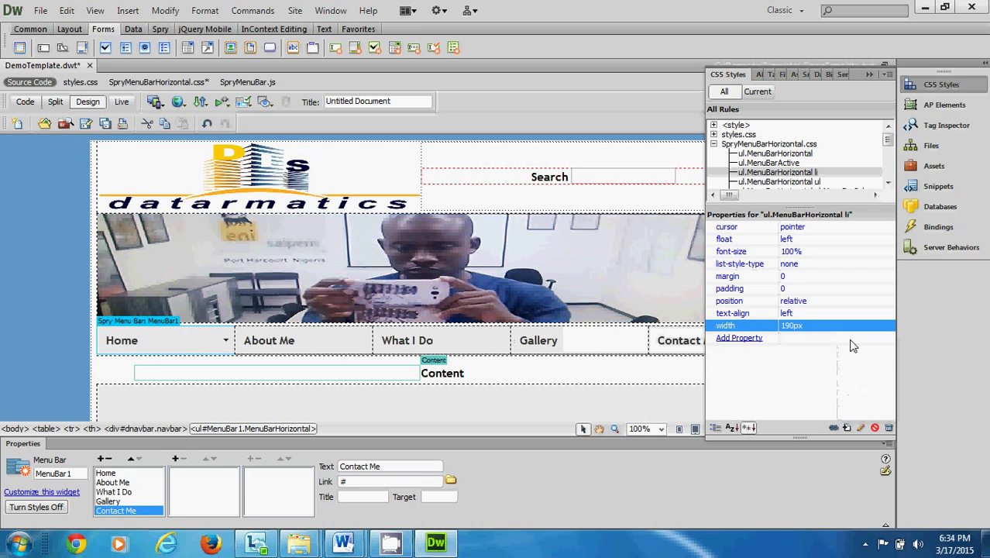
{"action": "left_click", "coordinate": [589, 361]}
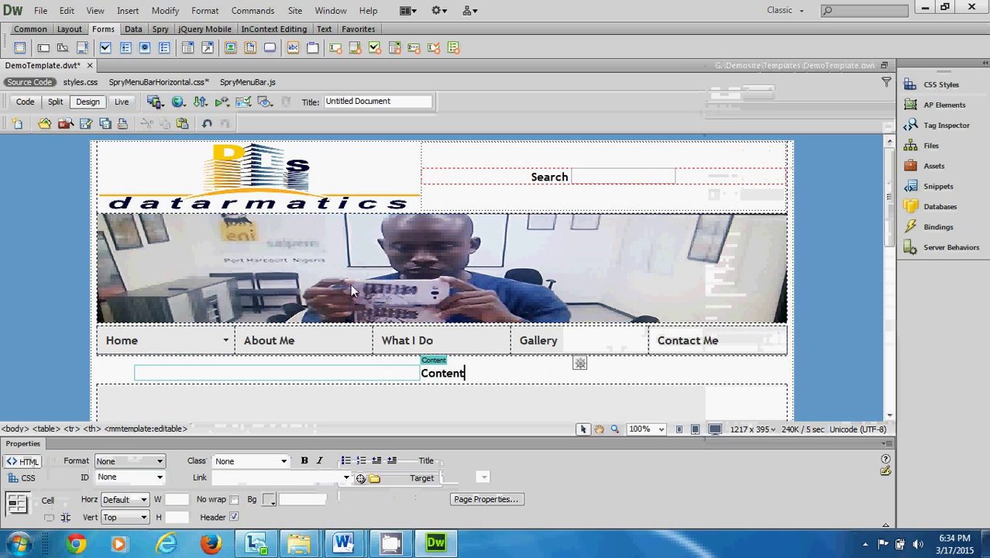
Step: Delete all submenu items under the Home item of the menu bar
{"action": "left_click", "coordinate": [174, 343]}
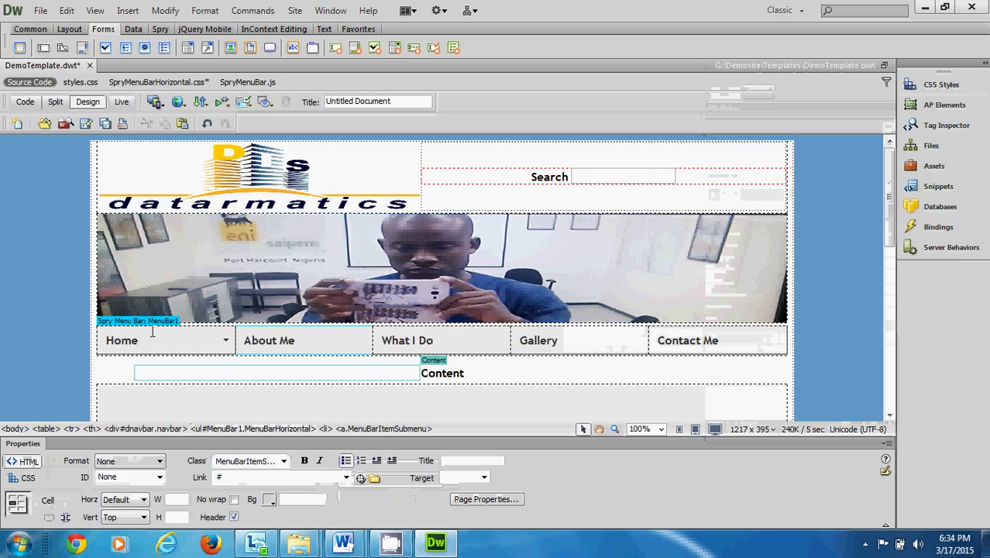
{"action": "left_click", "coordinate": [152, 331]}
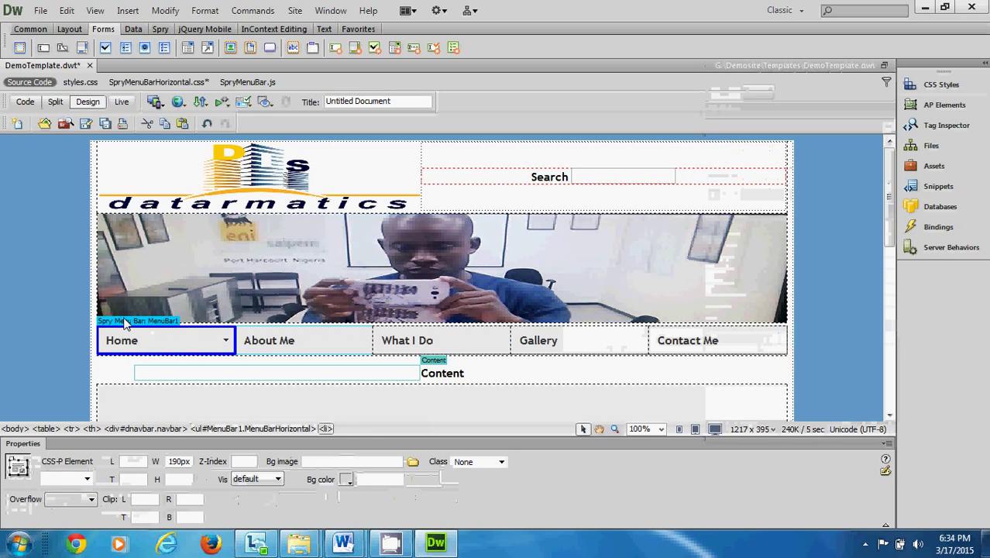
{"action": "left_click", "coordinate": [125, 320]}
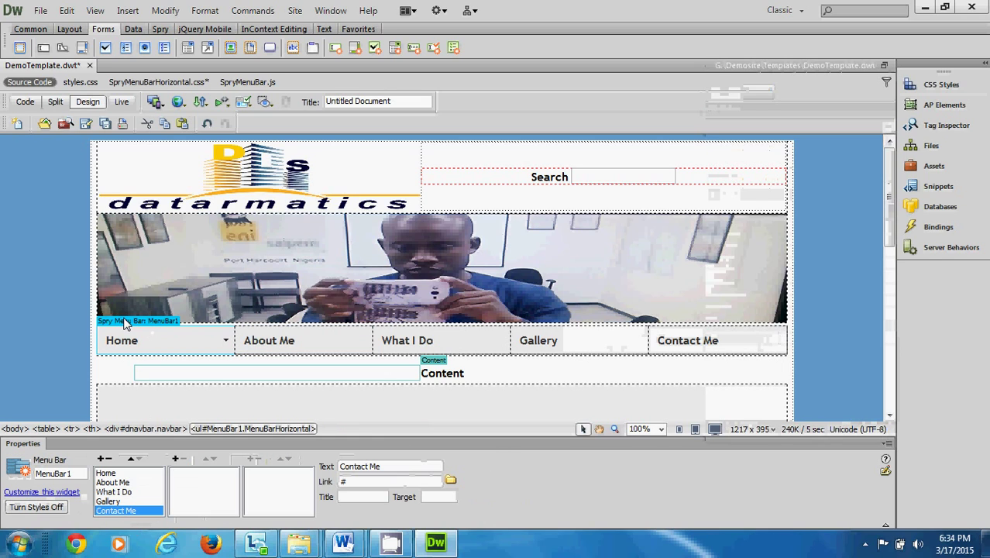
{"action": "left_click", "coordinate": [108, 473]}
{"action": "left_click", "coordinate": [187, 492]}
{"action": "left_click", "coordinate": [184, 458]}
{"action": "left_click", "coordinate": [184, 459]}
{"action": "left_click", "coordinate": [184, 459]}
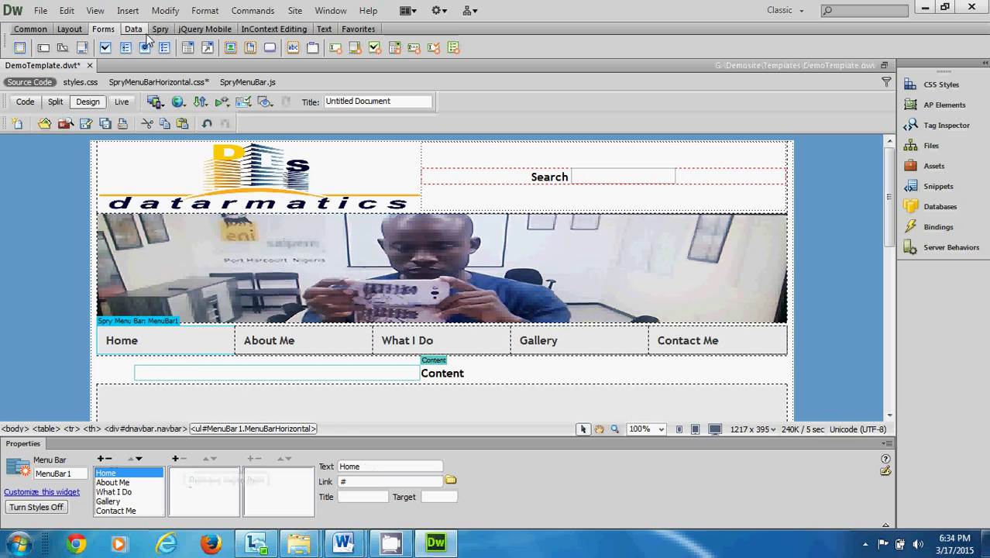
Step: Save the template and accept copying the dependent Spry menu bar files to the local site
{"action": "left_click", "coordinate": [85, 124]}
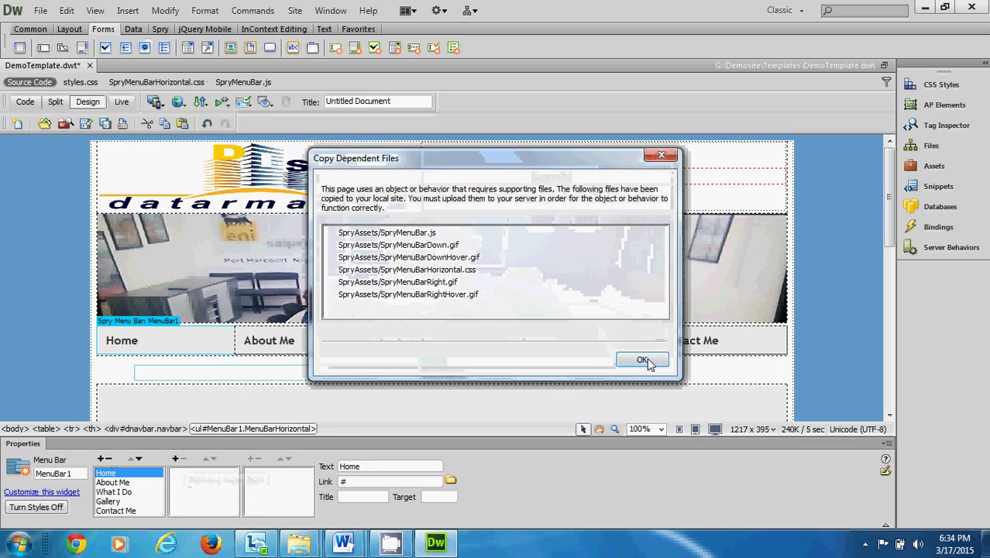
{"action": "left_click", "coordinate": [642, 360]}
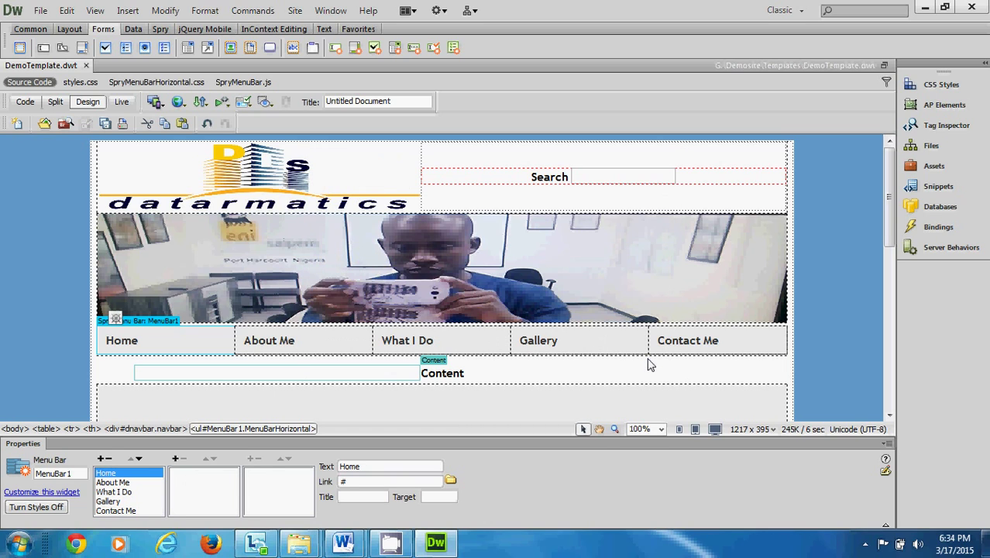
Step: Insert a table with 1 row and 3 columns, 970 pixels wide, into the footer div
{"action": "scroll", "coordinate": [776, 289], "scroll_direction": "down", "scroll_amount": 3}
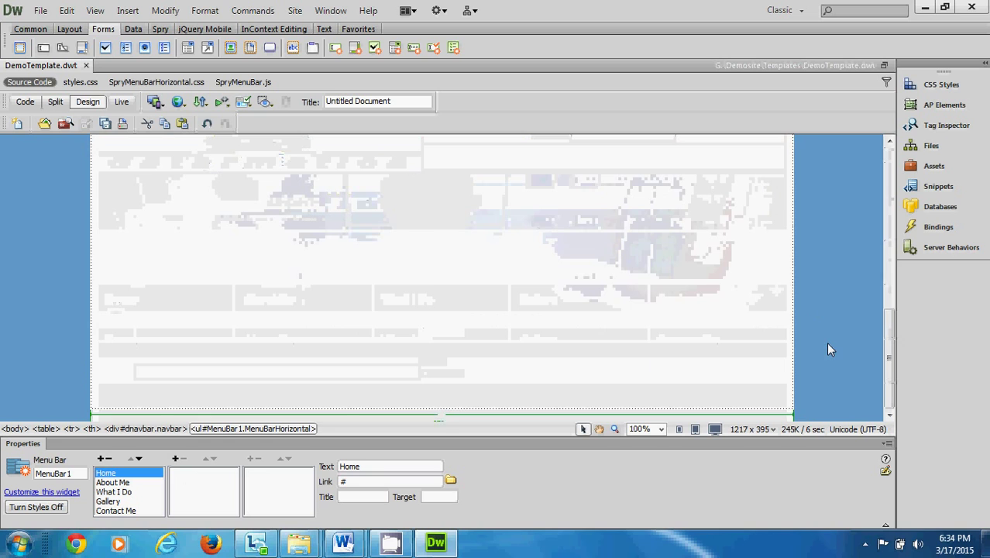
{"action": "left_click", "coordinate": [791, 326]}
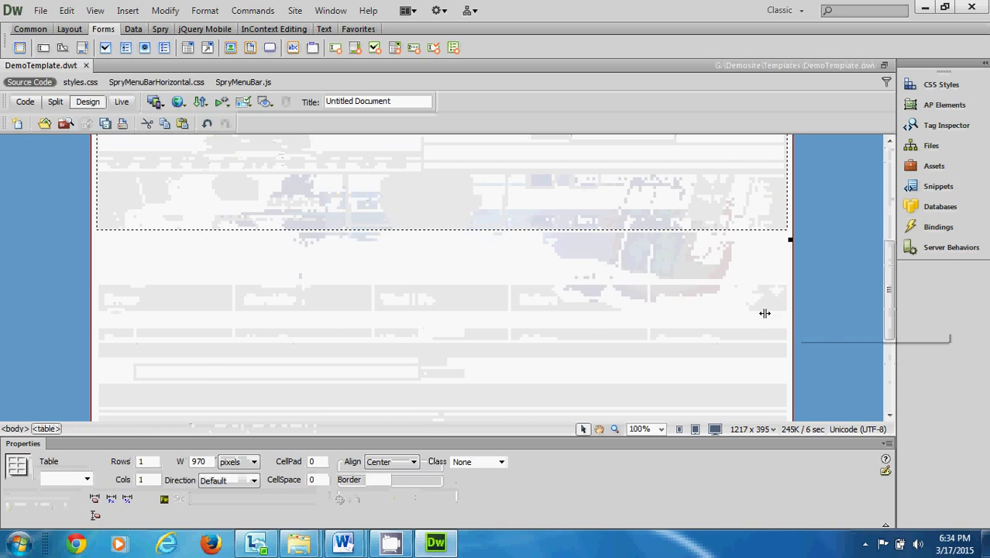
{"action": "scroll", "coordinate": [628, 208], "scroll_direction": "up", "scroll_amount": 3}
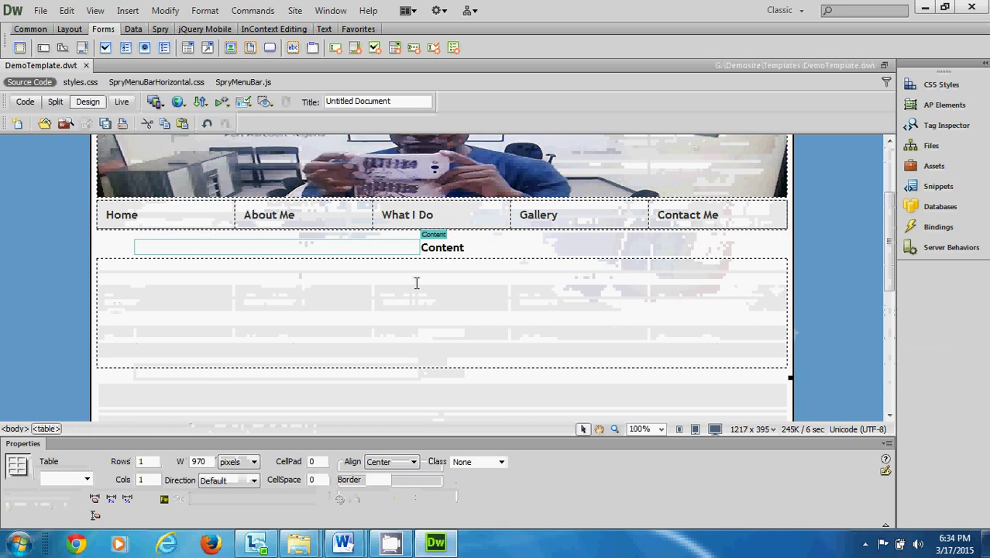
{"action": "left_click", "coordinate": [293, 308]}
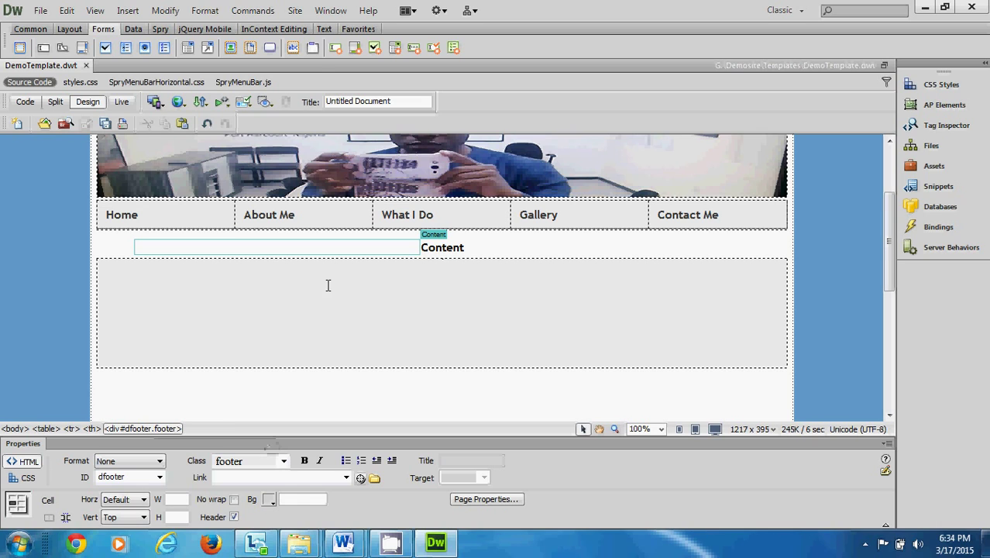
{"action": "left_click", "coordinate": [124, 14]}
{"action": "left_click", "coordinate": [173, 115]}
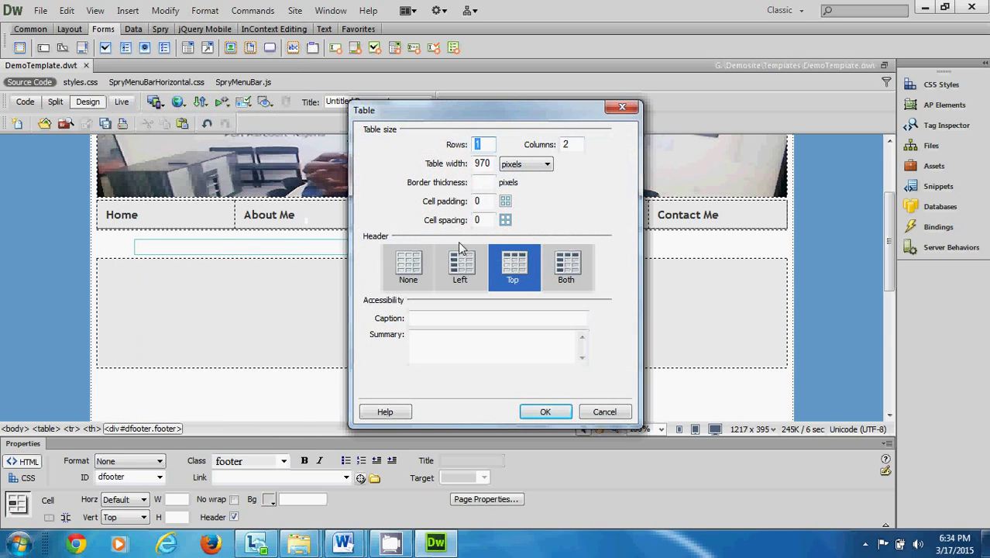
{"action": "left_click_drag", "start_coordinate": [582, 144], "coordinate": [558, 145]}
{"action": "left_click", "coordinate": [545, 412]}
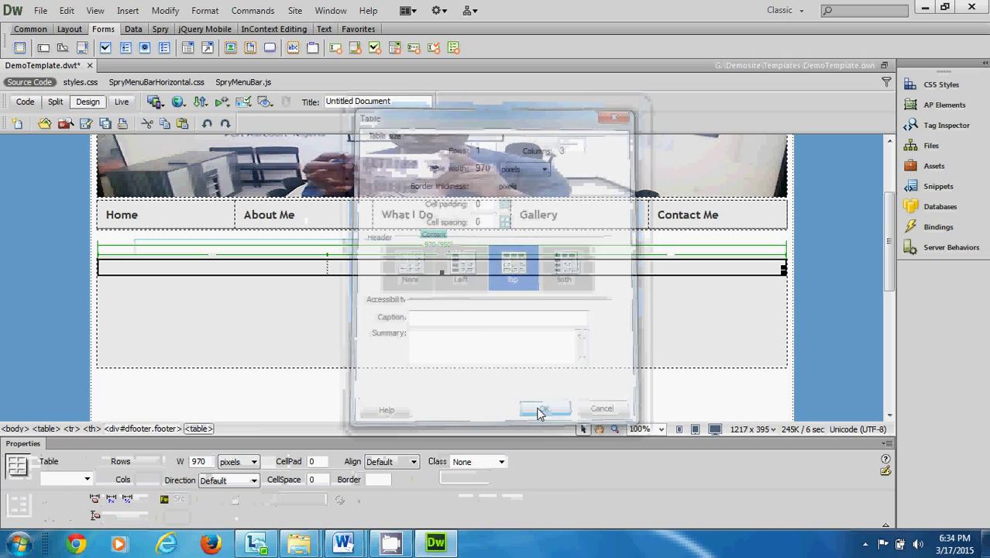
Step: Enter "Copyright 2015" in the first cell of the footer table
{"action": "left_click", "coordinate": [291, 271]}
{"action": "type", "text": "Copy"}
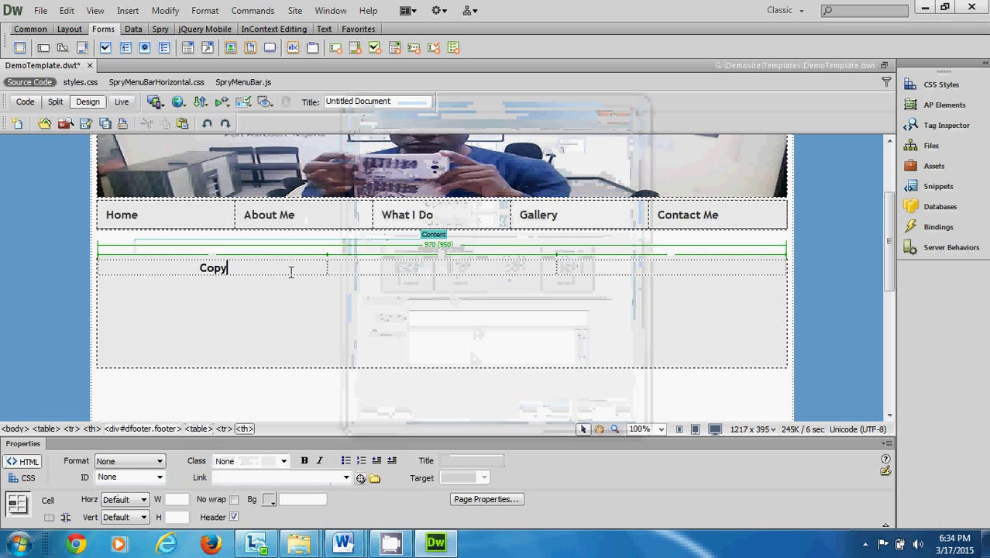
{"action": "type", "text": "right 2015"}
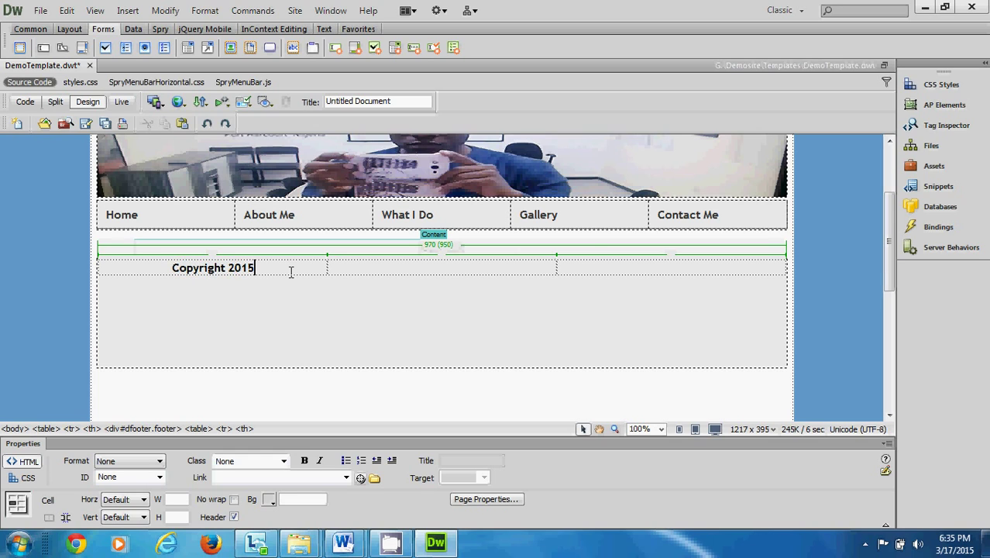
Step: Enter "by" followed by the author's first name in the third cell of the footer table
{"action": "left_click", "coordinate": [582, 269]}
{"action": "type", "text": "by Kindson"}
{"action": "key", "text": "BackSpace"}
{"action": "key", "text": "BackSpace"}
{"action": "key", "text": "BackSpace"}
{"action": "key", "text": "BackSpace"}
{"action": "type", "text": "ndson"}
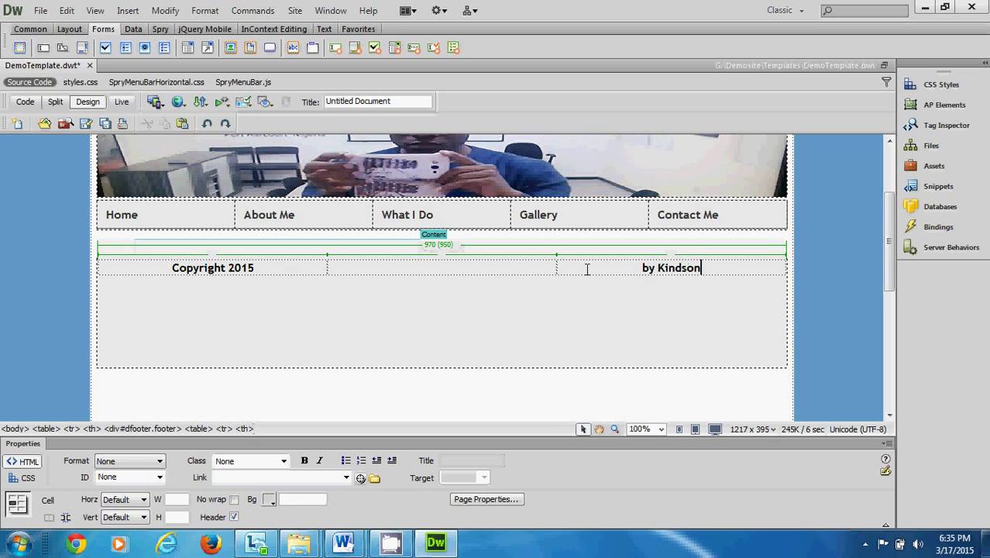
Step: Enter the author's website address in the middle cell of the footer table and save all files
{"action": "left_click", "coordinate": [448, 269]}
{"action": "type", "text": "www.munonye.co"}
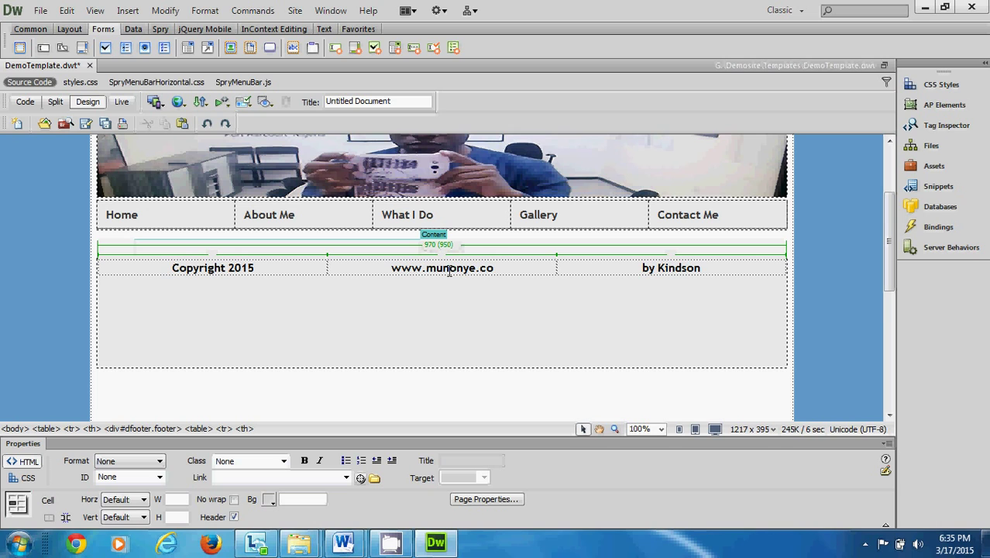
{"action": "type", "text": "m"}
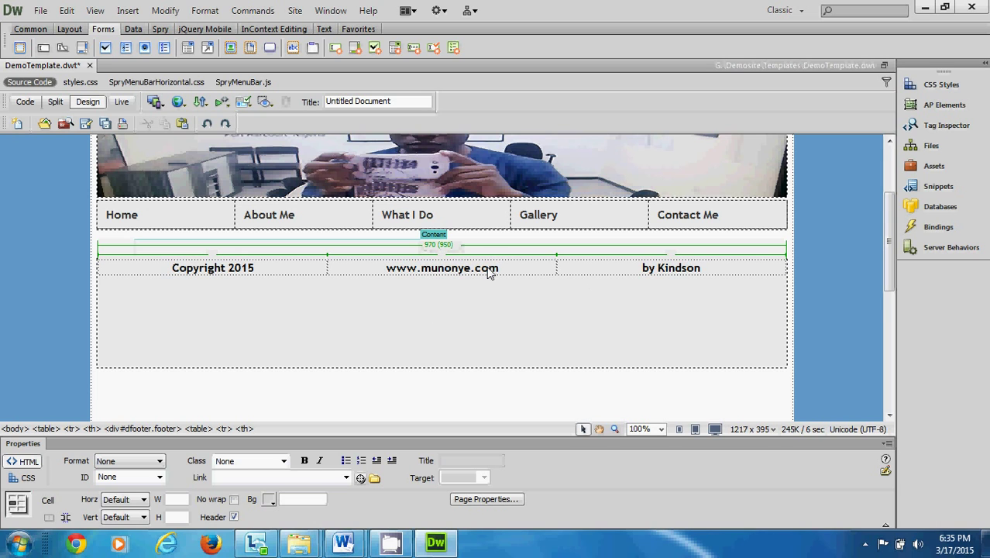
{"action": "scroll", "coordinate": [490, 273], "scroll_direction": "up", "scroll_amount": 2}
{"action": "scroll", "coordinate": [488, 271], "scroll_direction": "up", "scroll_amount": 2}
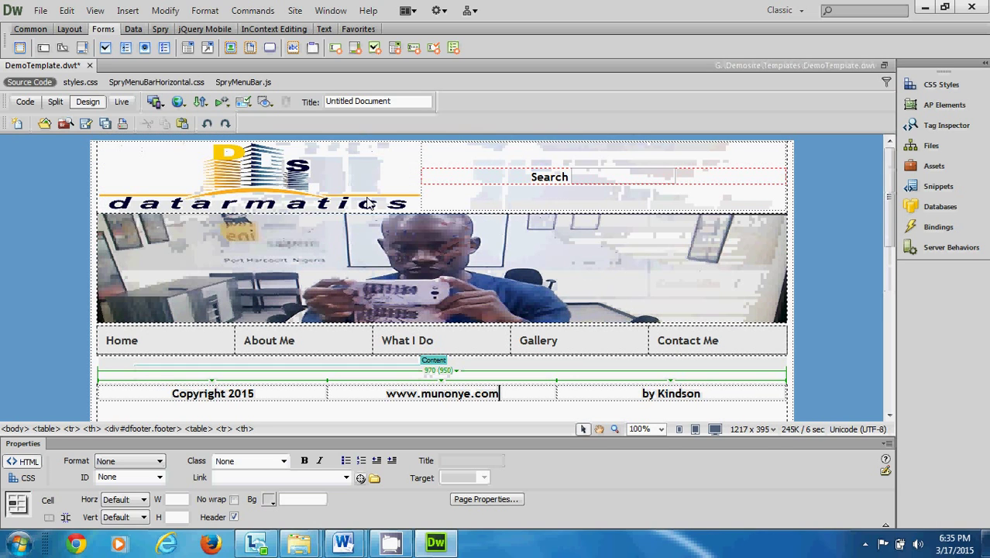
{"action": "left_click", "coordinate": [105, 124]}
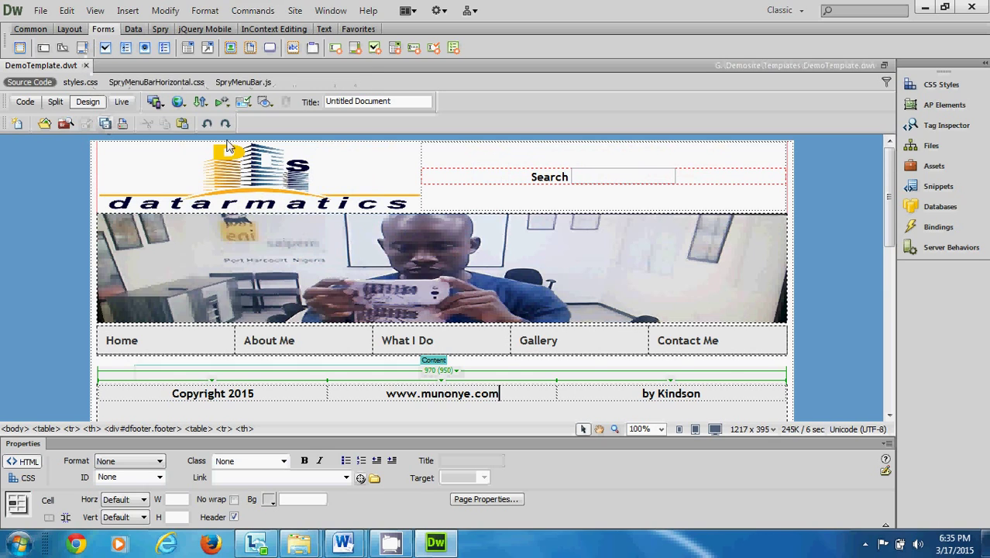
Step: Delete the placeholder text "Content" inside the Content editable region
{"action": "scroll", "coordinate": [412, 225], "scroll_direction": "down", "scroll_amount": 3}
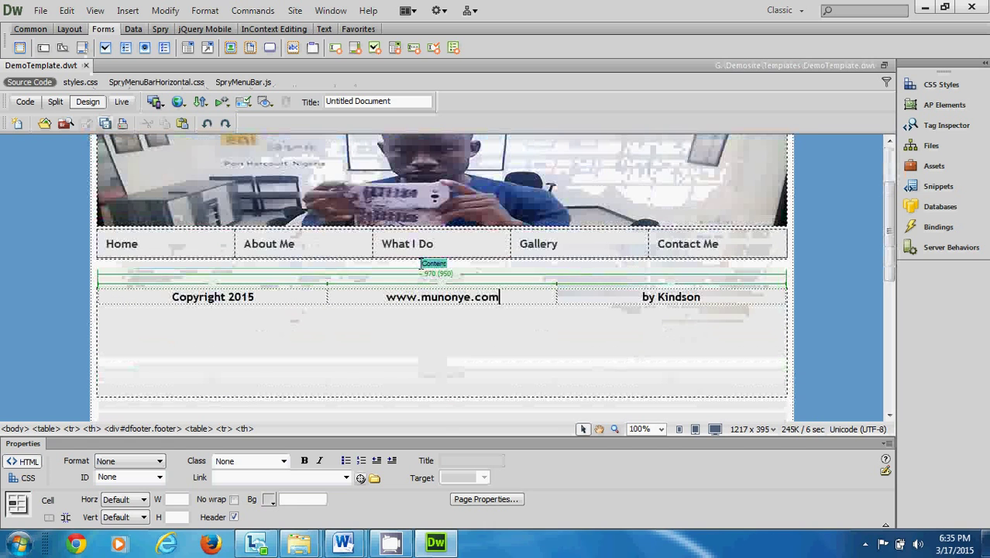
{"action": "left_click", "coordinate": [412, 265]}
{"action": "left_click_drag", "start_coordinate": [470, 277], "coordinate": [423, 276]}
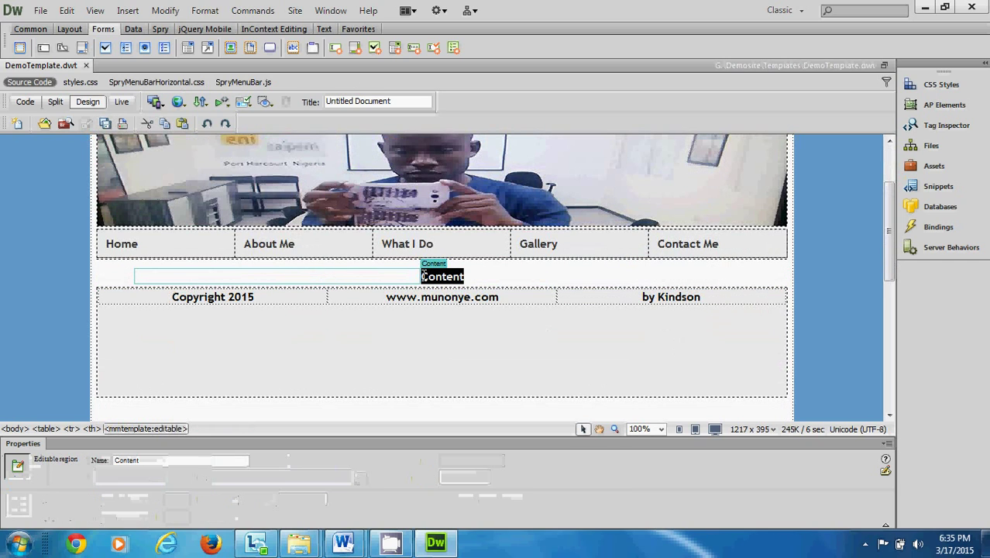
{"action": "key", "text": "Delete"}
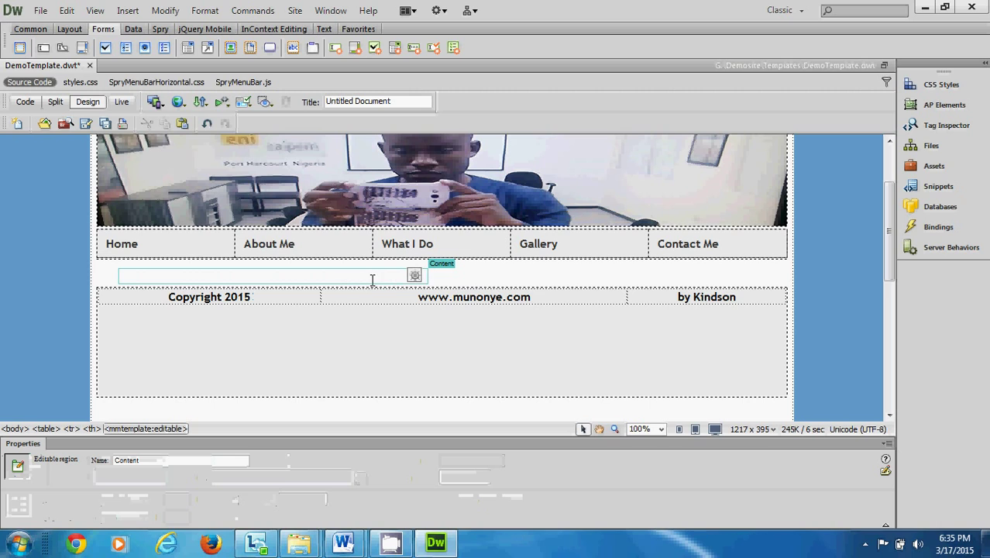
Step: Insert a div tag with the class "content" at the insertion point in the Content editable region
{"action": "left_click", "coordinate": [127, 11]}
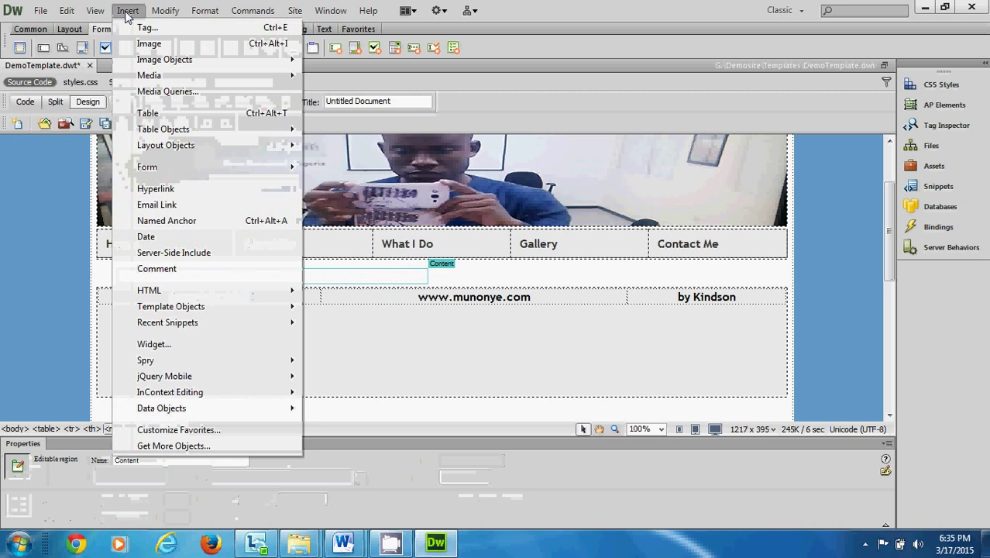
{"action": "left_click", "coordinate": [127, 11]}
{"action": "left_click", "coordinate": [69, 28]}
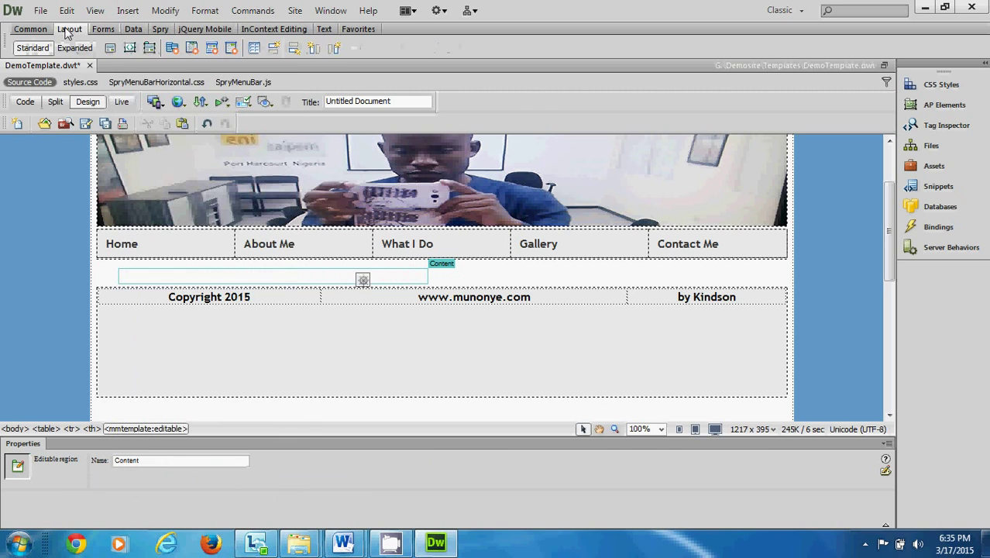
{"action": "left_click", "coordinate": [110, 48]}
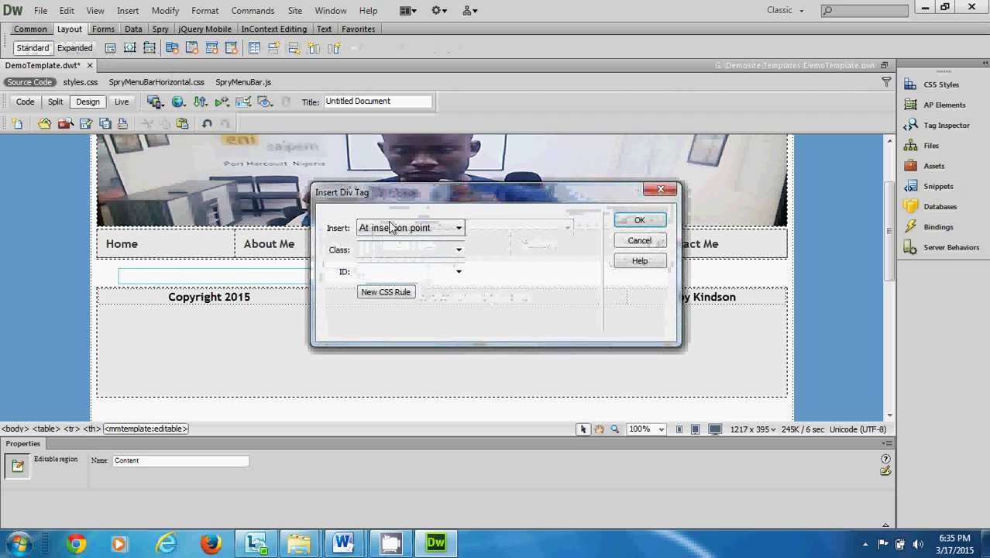
{"action": "left_click", "coordinate": [459, 249]}
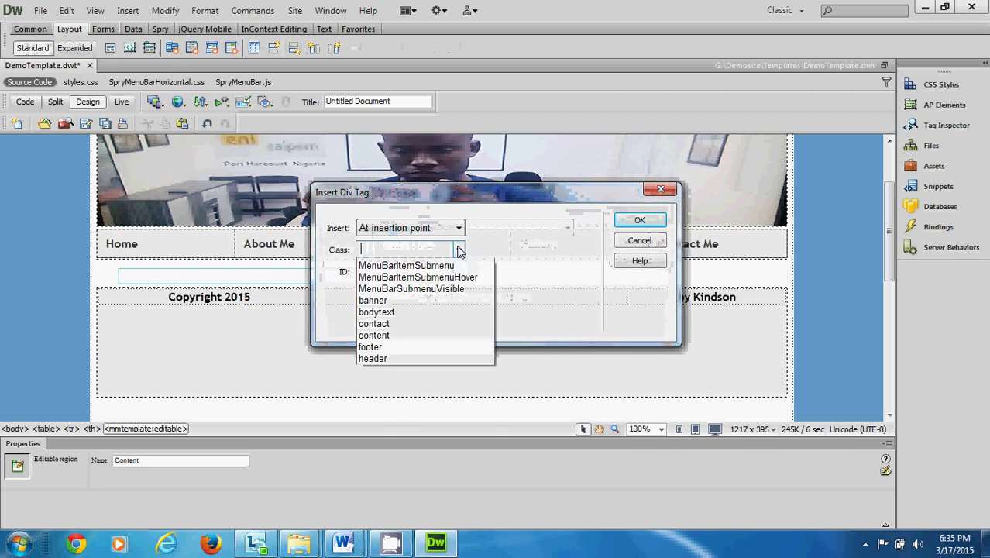
{"action": "left_click", "coordinate": [391, 381]}
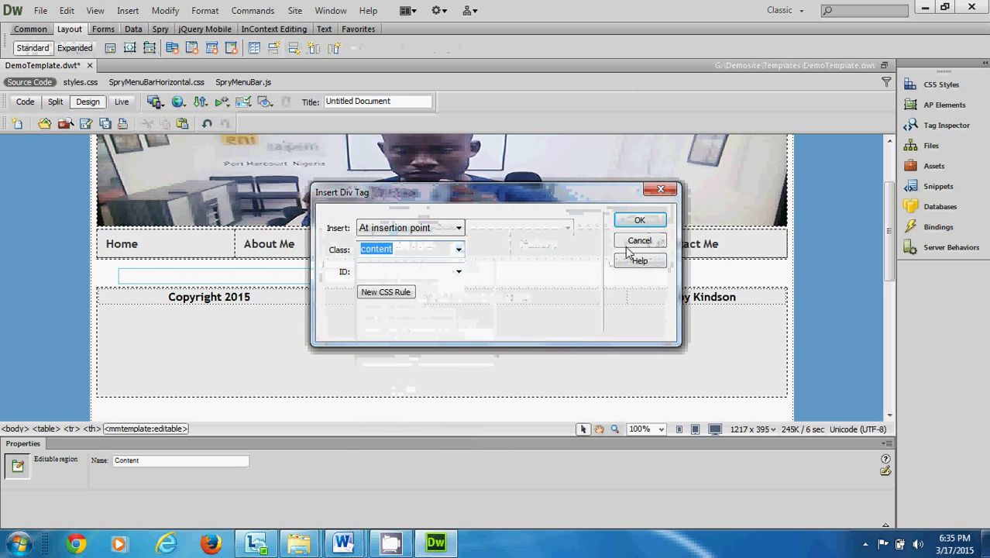
{"action": "left_click", "coordinate": [640, 220]}
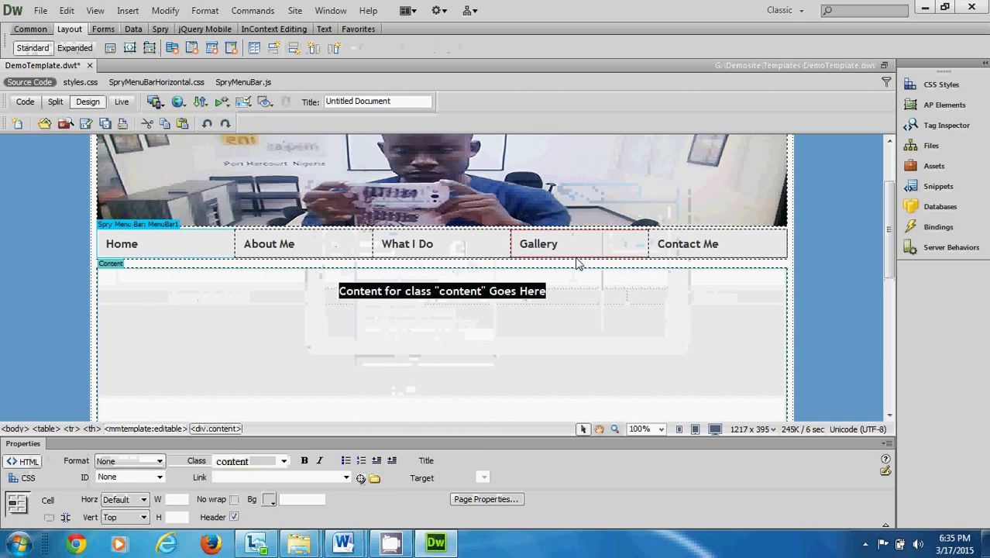
Step: Delete the placeholder text from the new content div and save the template
{"action": "scroll", "coordinate": [576, 263], "scroll_direction": "up", "scroll_amount": 2}
{"action": "left_click", "coordinate": [577, 362]}
{"action": "left_click_drag", "start_coordinate": [563, 362], "coordinate": [305, 372]}
{"action": "key", "text": "Delete"}
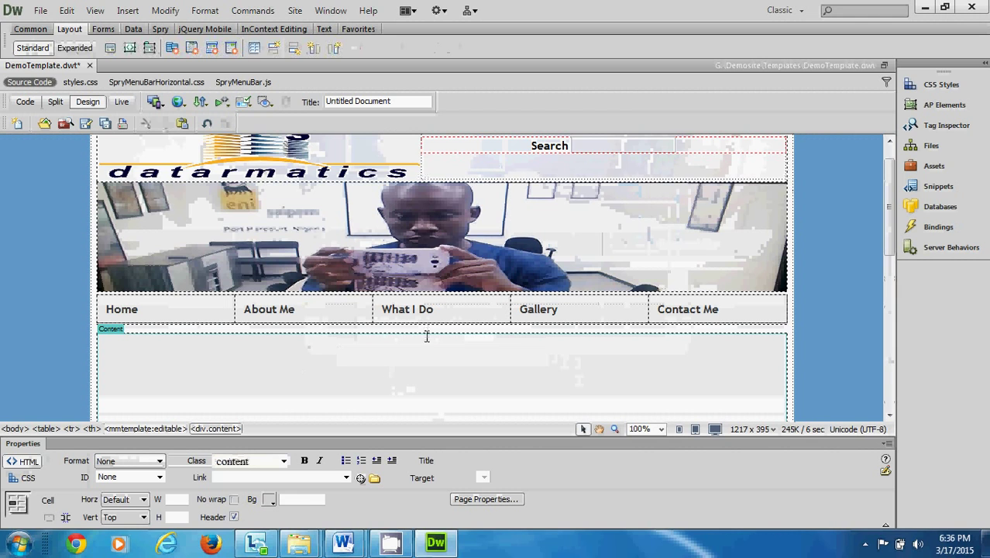
{"action": "scroll", "coordinate": [366, 337], "scroll_direction": "down", "scroll_amount": 5}
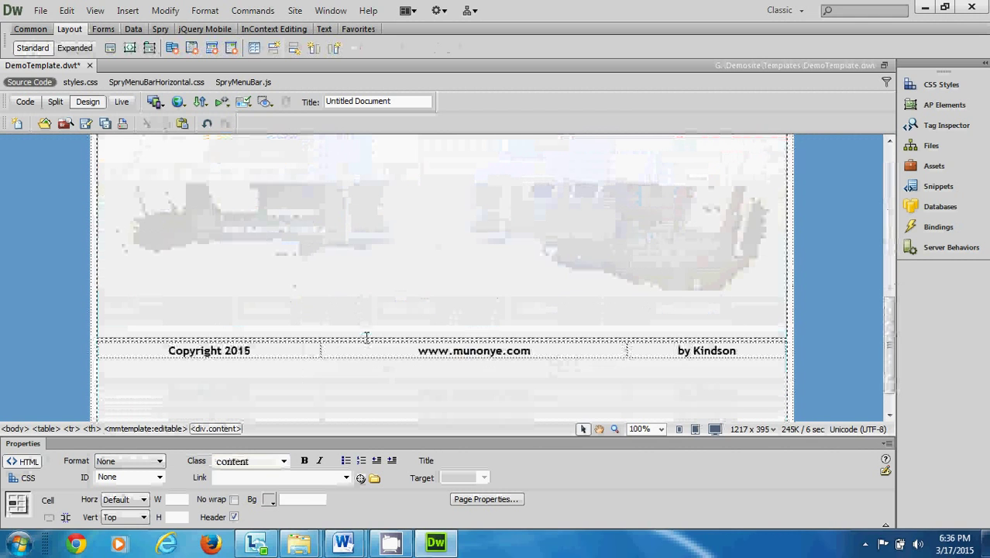
{"action": "scroll", "coordinate": [366, 337], "scroll_direction": "up", "scroll_amount": 5}
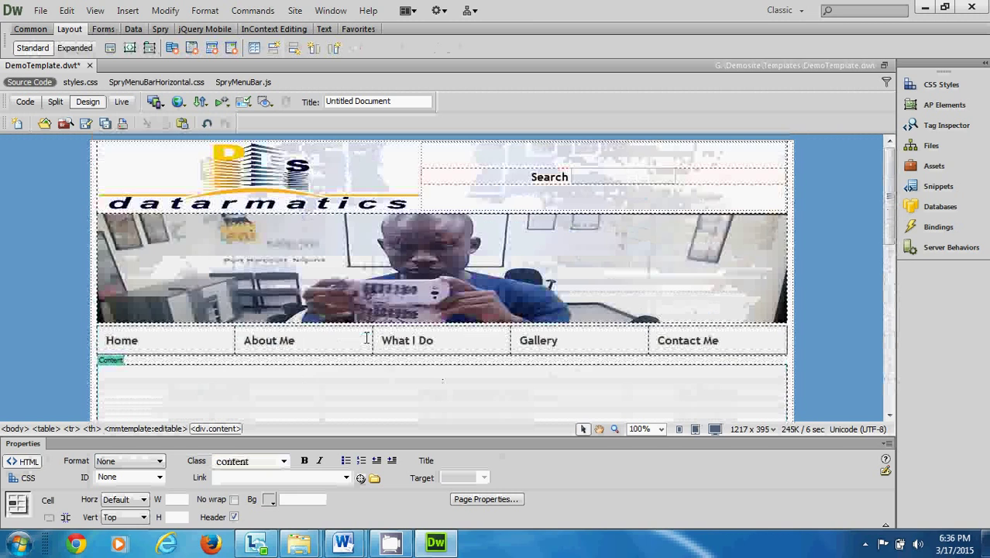
{"action": "left_click", "coordinate": [84, 124]}
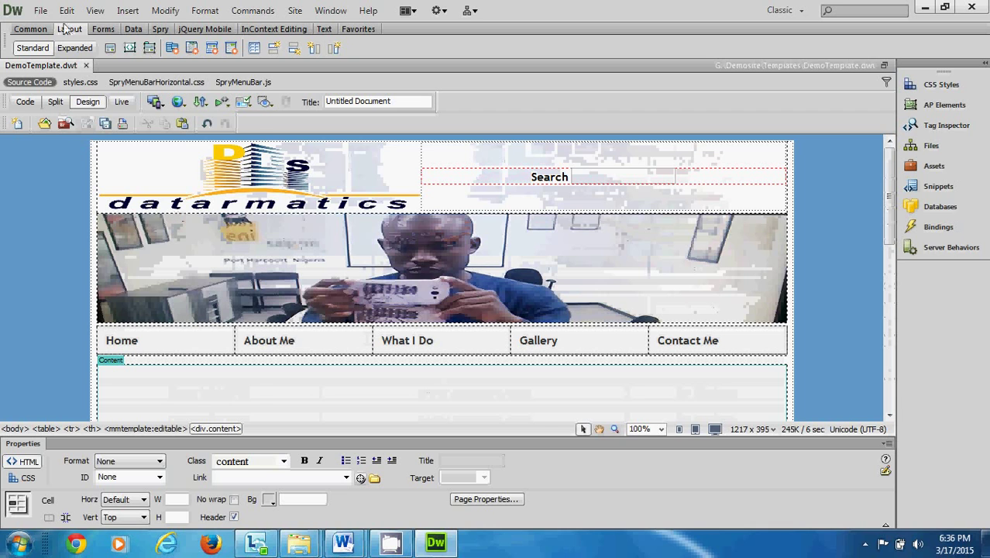
Step: Create a new page from the DemoTemplate template of the Demosite1 site
{"action": "left_click", "coordinate": [40, 11]}
{"action": "left_click", "coordinate": [65, 28]}
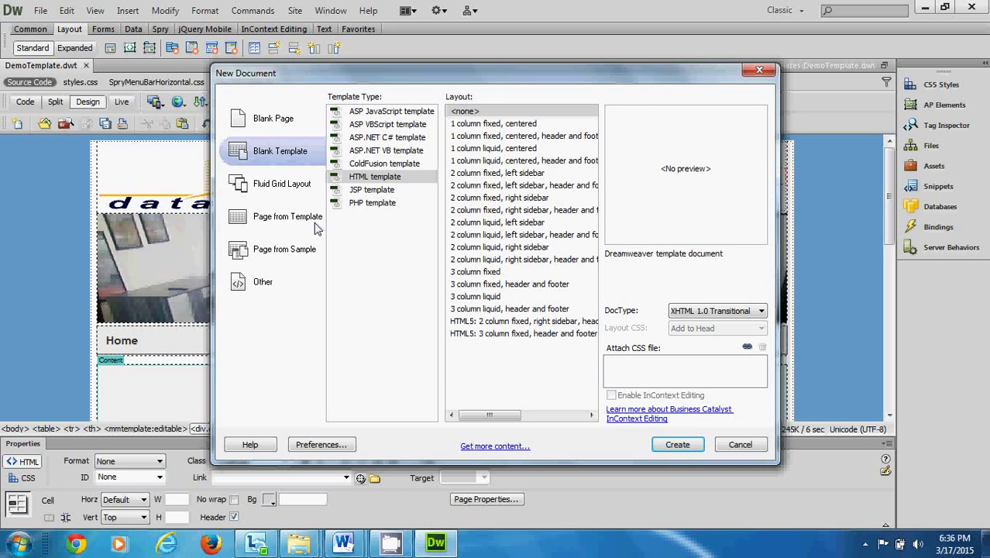
{"action": "left_click", "coordinate": [266, 222]}
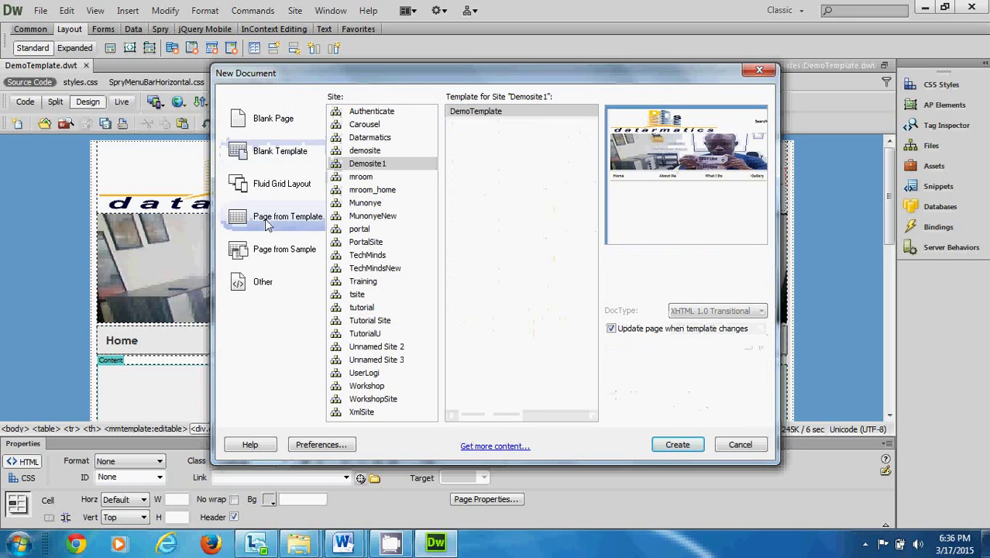
{"action": "left_click", "coordinate": [379, 166]}
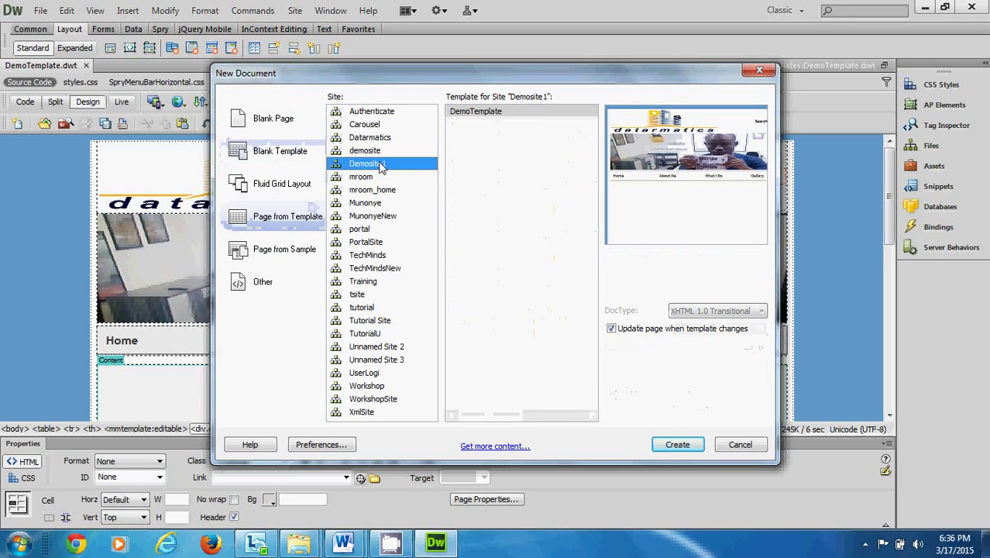
{"action": "left_click", "coordinate": [490, 114]}
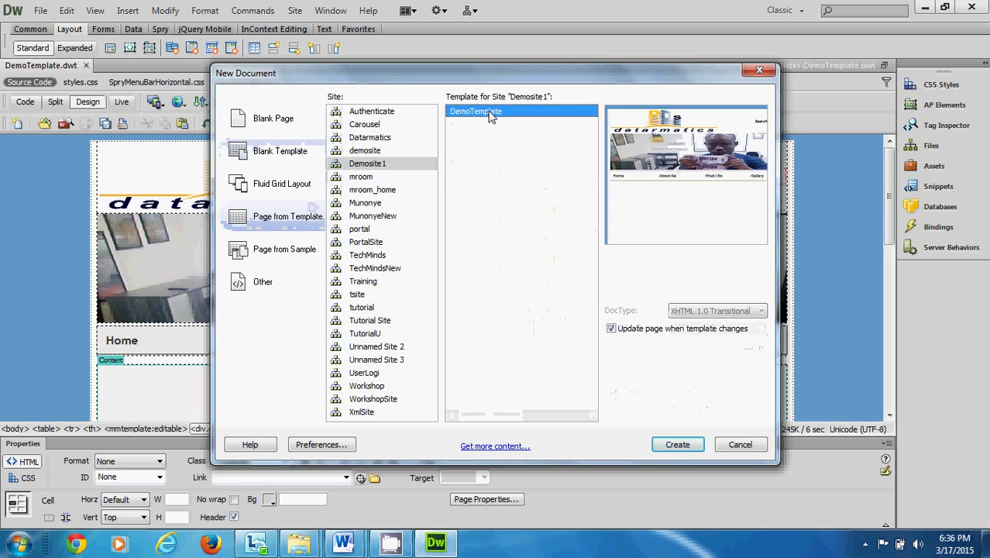
{"action": "left_click", "coordinate": [676, 445]}
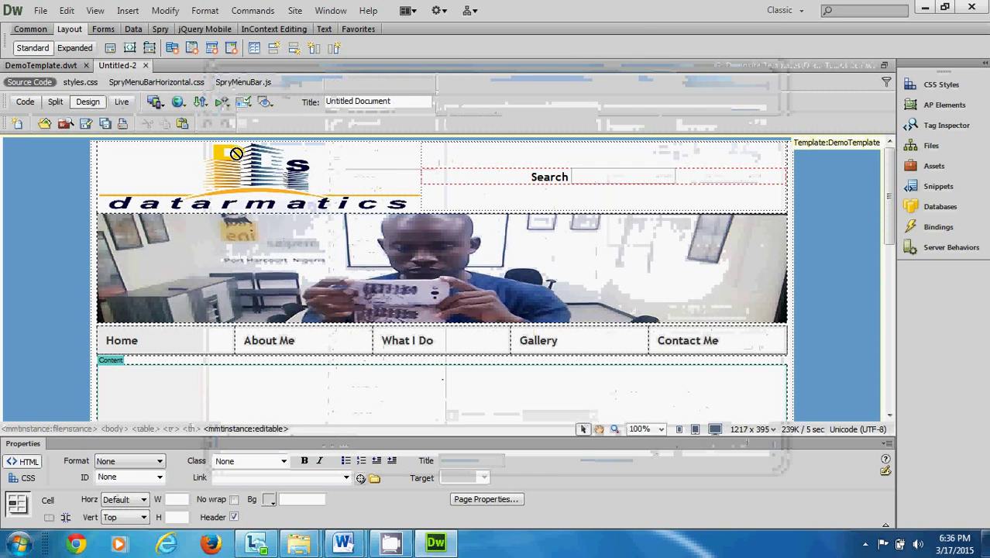
Step: Save the new template-based page as index in the Demosite folder
{"action": "left_click", "coordinate": [41, 11]}
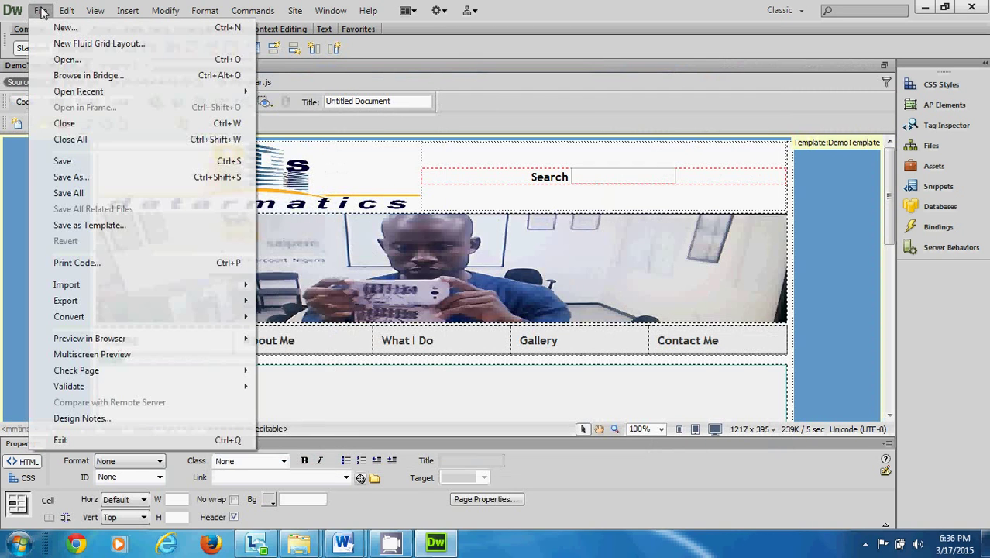
{"action": "left_click", "coordinate": [81, 162]}
{"action": "type", "text": "ind"}
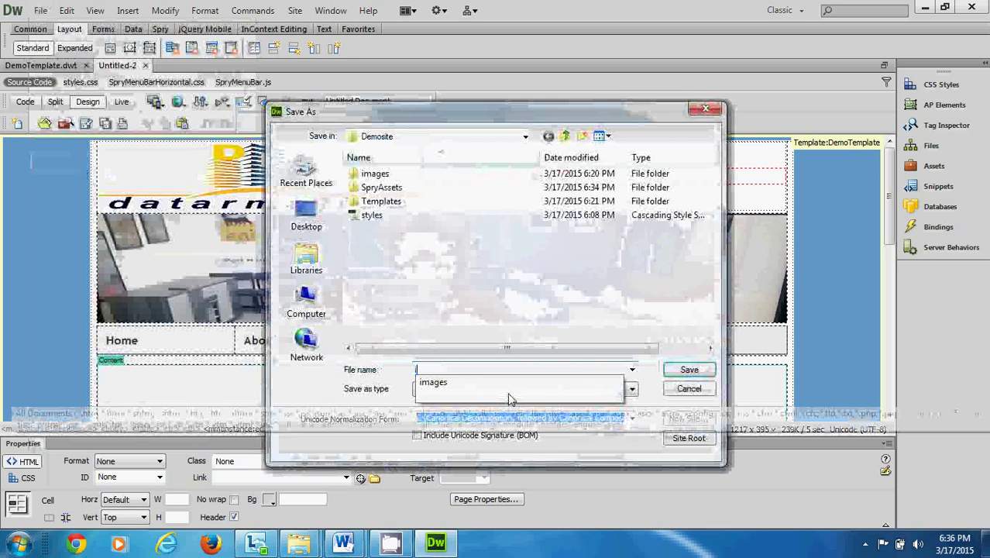
{"action": "type", "text": "ex"}
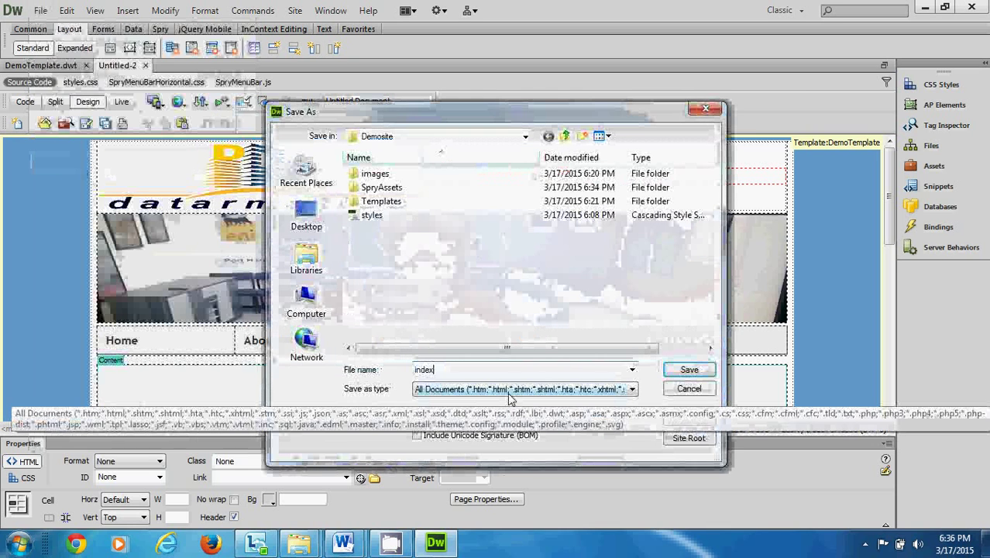
{"action": "left_click", "coordinate": [691, 370]}
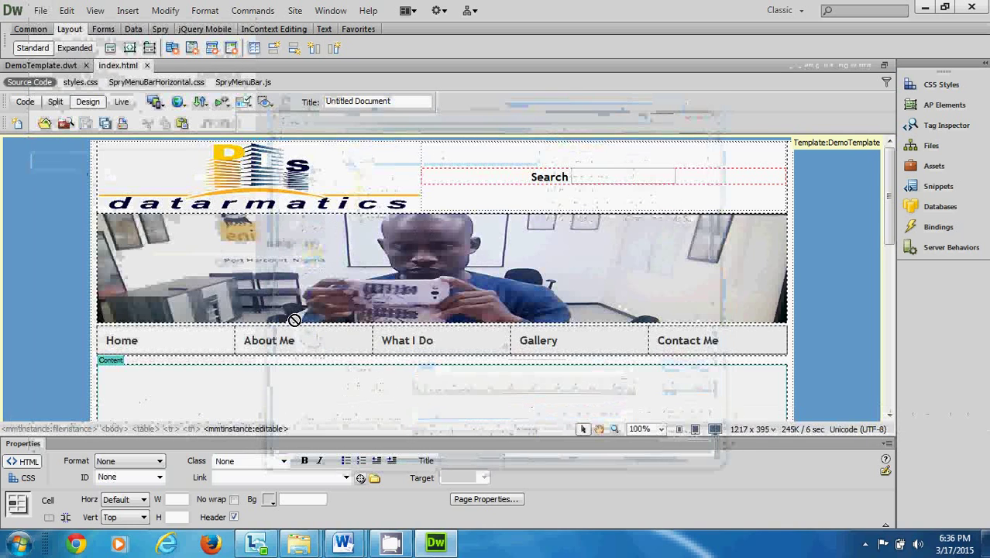
Step: Preview index.html in the Chrome browser, then return to Dreamweaver
{"action": "scroll", "coordinate": [290, 357], "scroll_direction": "down", "scroll_amount": 3}
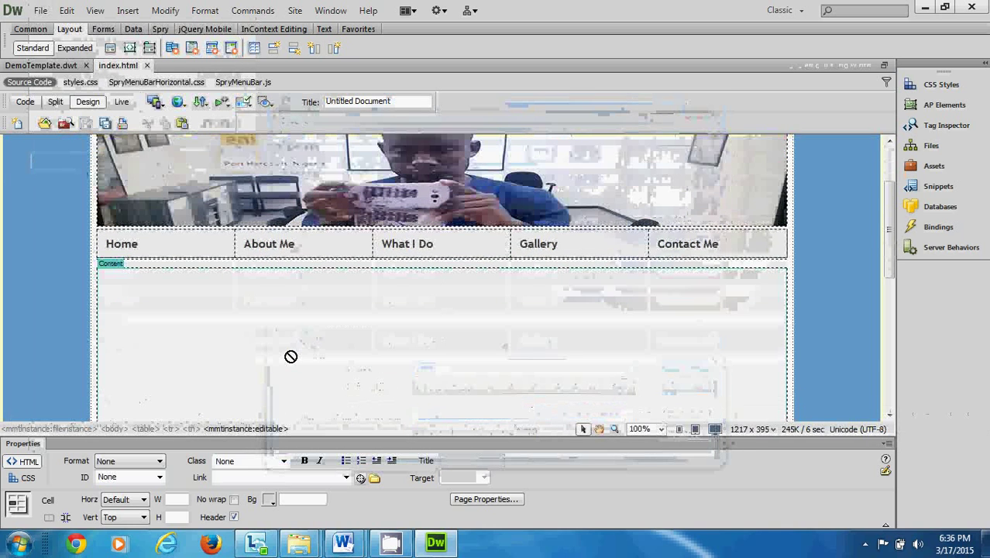
{"action": "scroll", "coordinate": [290, 356], "scroll_direction": "up", "scroll_amount": 3}
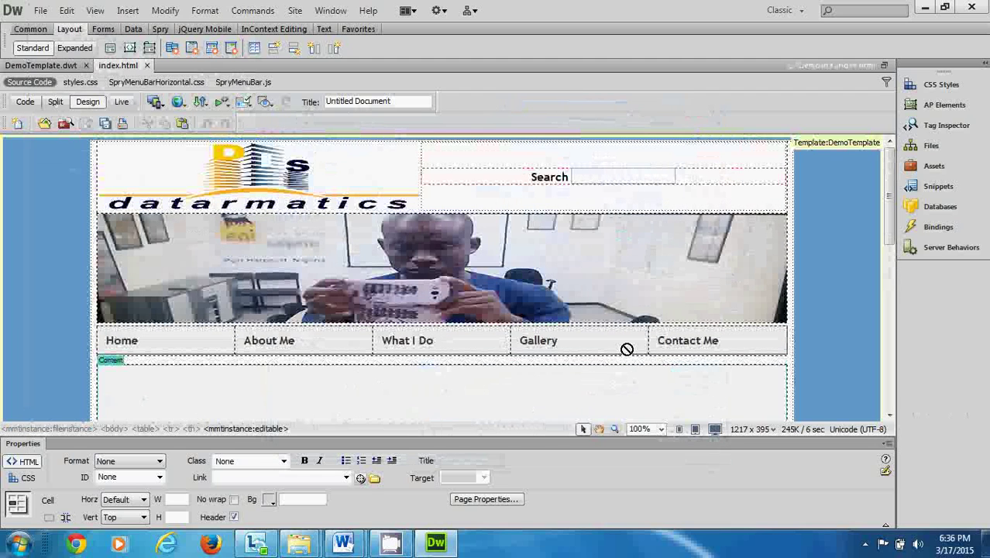
{"action": "left_click", "coordinate": [41, 11]}
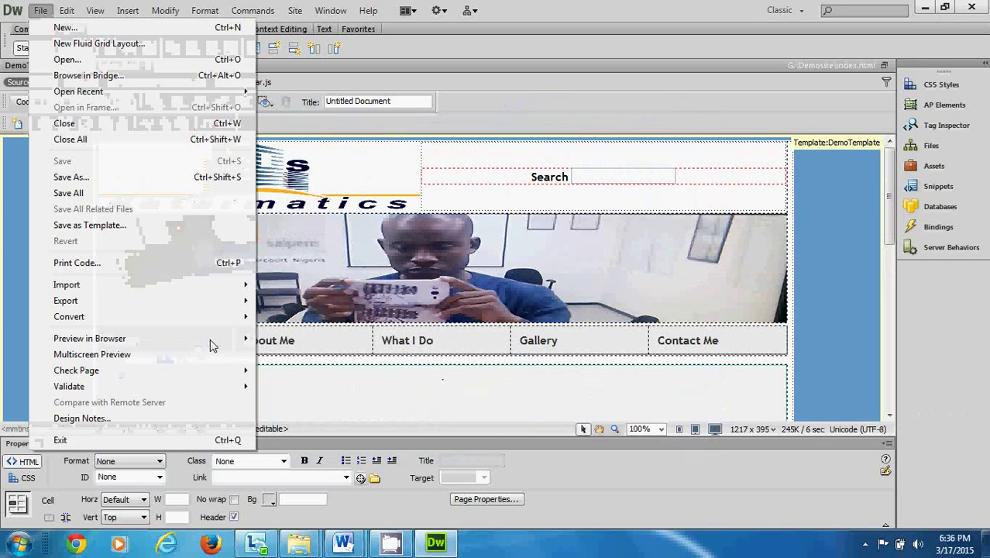
{"action": "mouse_move", "coordinate": [210, 338]}
{"action": "left_click", "coordinate": [323, 338]}
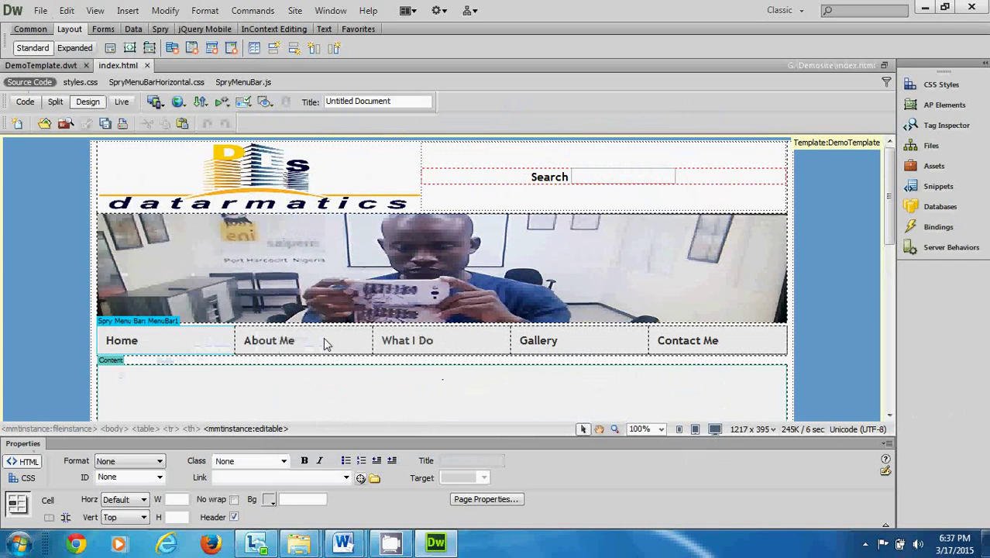
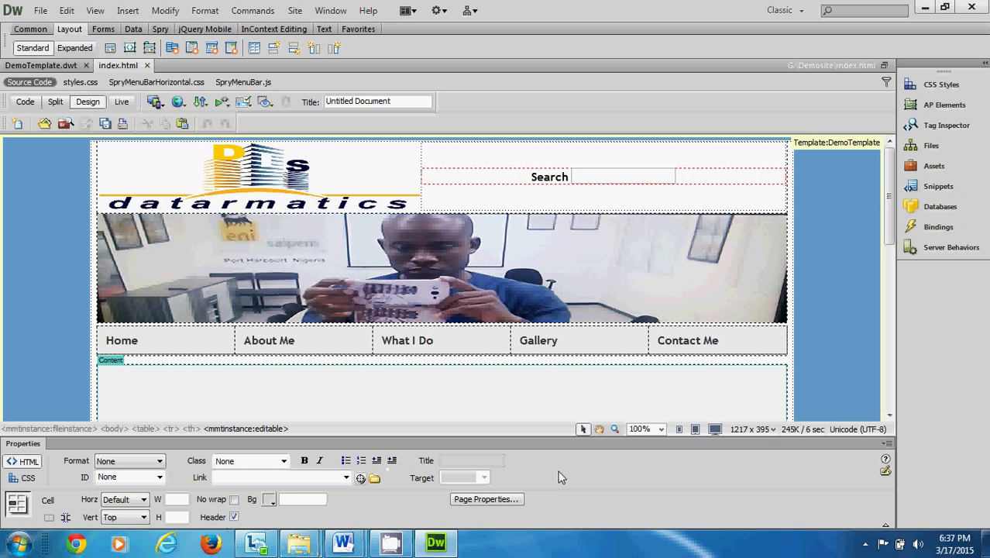
{"action": "key", "text": "F12"}
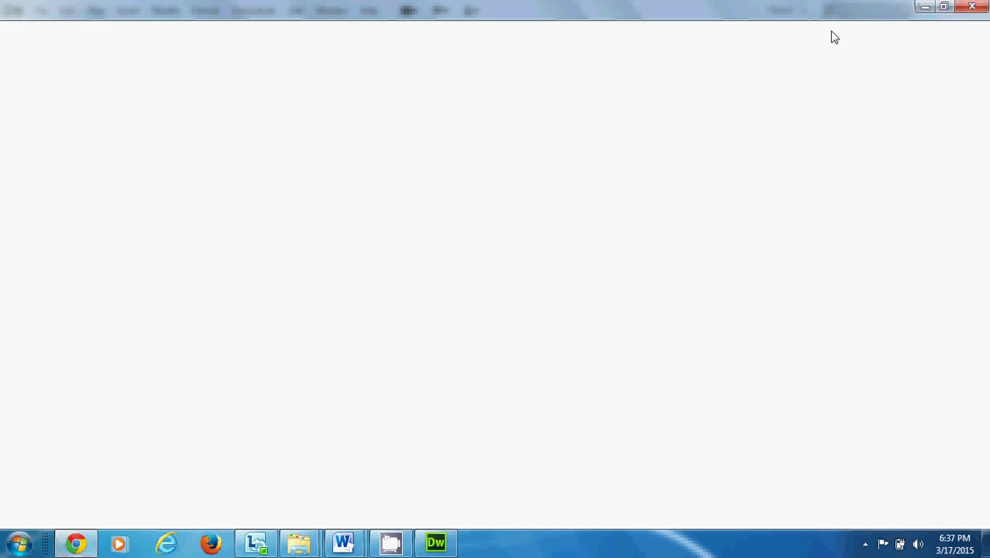
{"action": "left_click", "coordinate": [926, 9]}
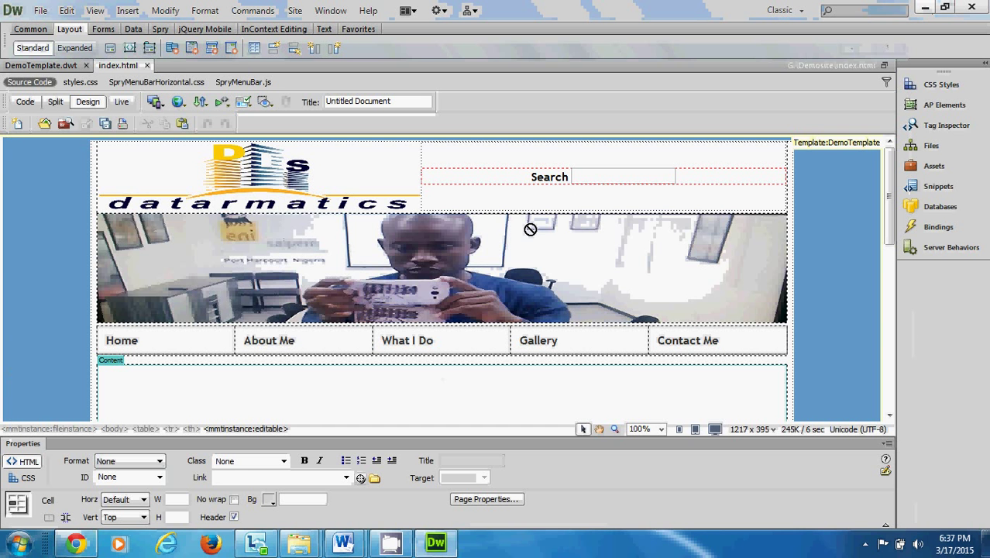
Step: Place the insertion point inside the content div of the Content region, testing it by entering and removing a few characters
{"action": "scroll", "coordinate": [402, 313], "scroll_direction": "down", "scroll_amount": 3}
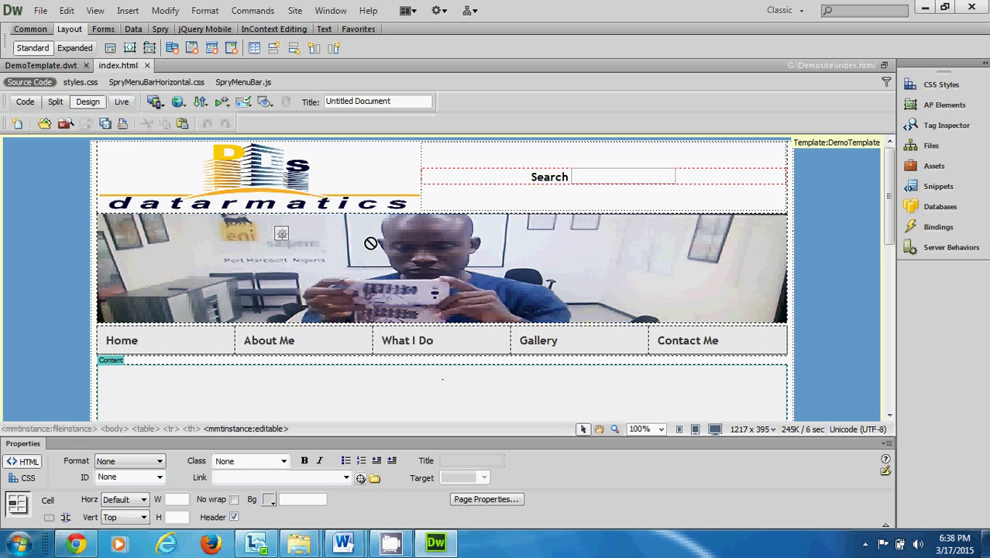
{"action": "scroll", "coordinate": [399, 185], "scroll_direction": "down", "scroll_amount": 3}
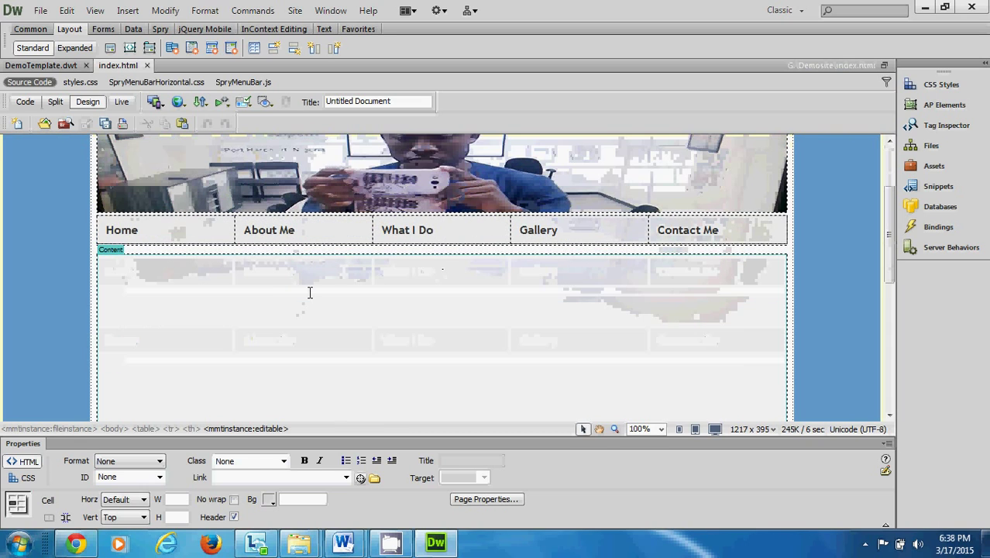
{"action": "left_click", "coordinate": [309, 292]}
{"action": "type", "text": ";jk;"}
{"action": "key", "text": "BackSpace"}
{"action": "key", "text": "BackSpace"}
{"action": "key", "text": "BackSpace"}
{"action": "key", "text": "BackSpace"}
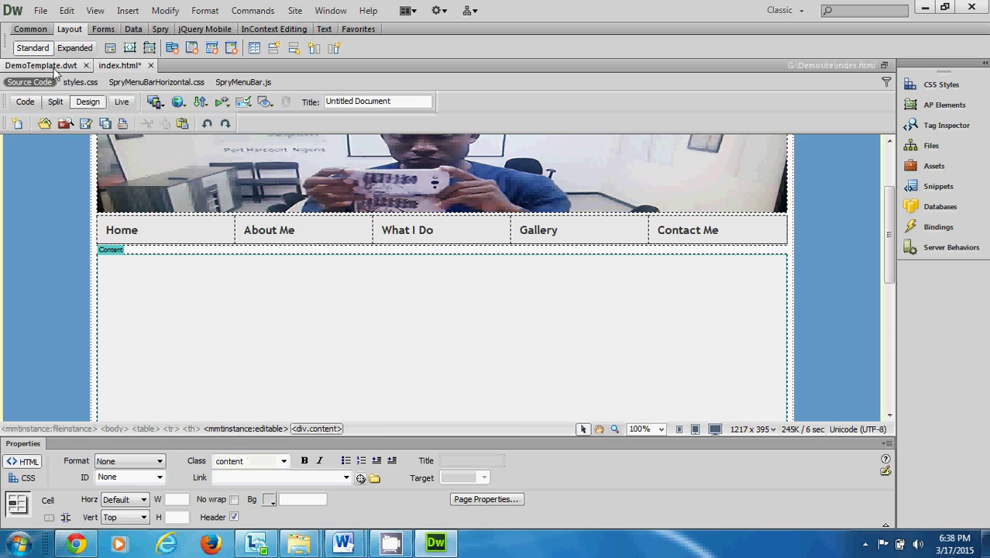
Step: Switch to Chrome to check the index.html preview tabs, then go back to Dreamweaver
{"action": "left_click", "coordinate": [78, 545]}
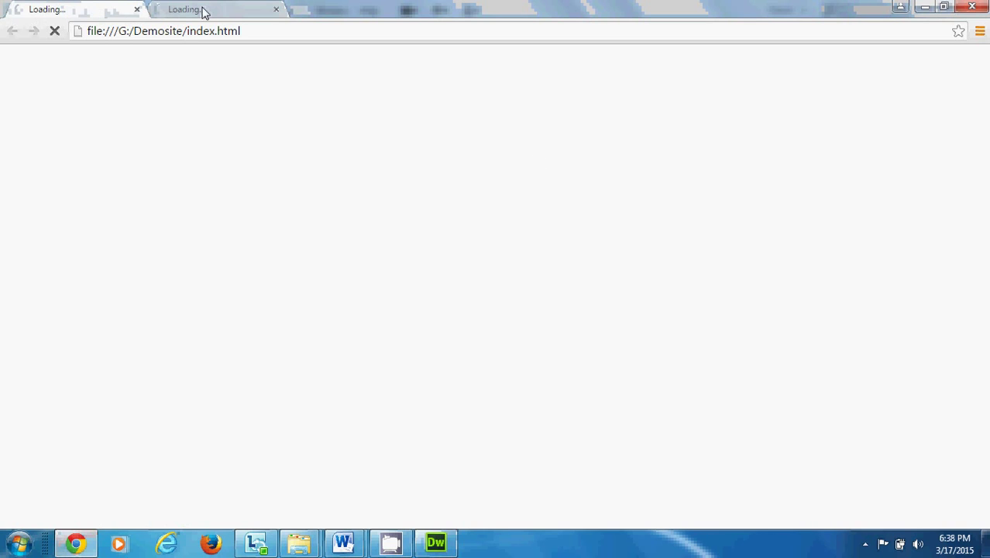
{"action": "left_click", "coordinate": [923, 9]}
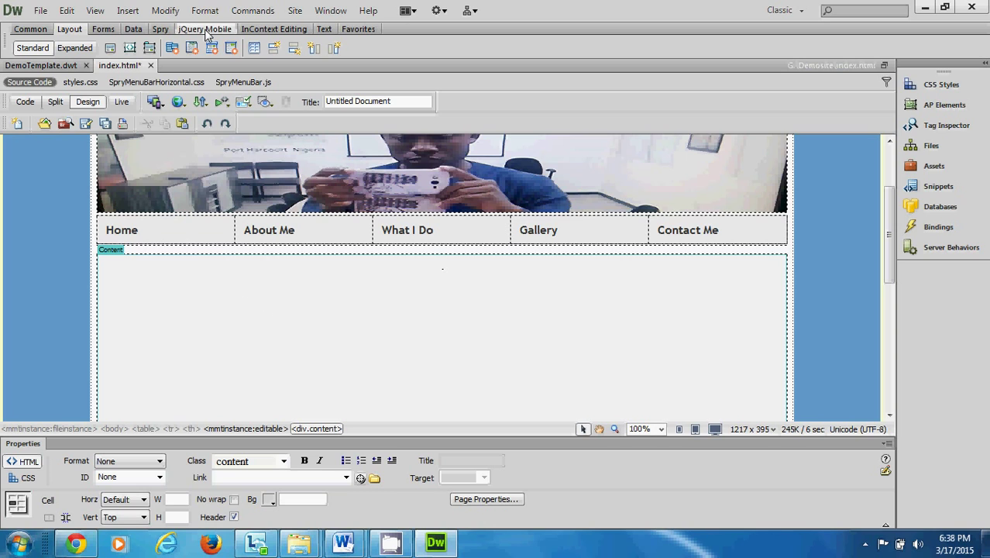
Step: Insert a table with 1 row and 1 column, 970 pixels wide with a top header, in the content div
{"action": "left_click", "coordinate": [129, 10]}
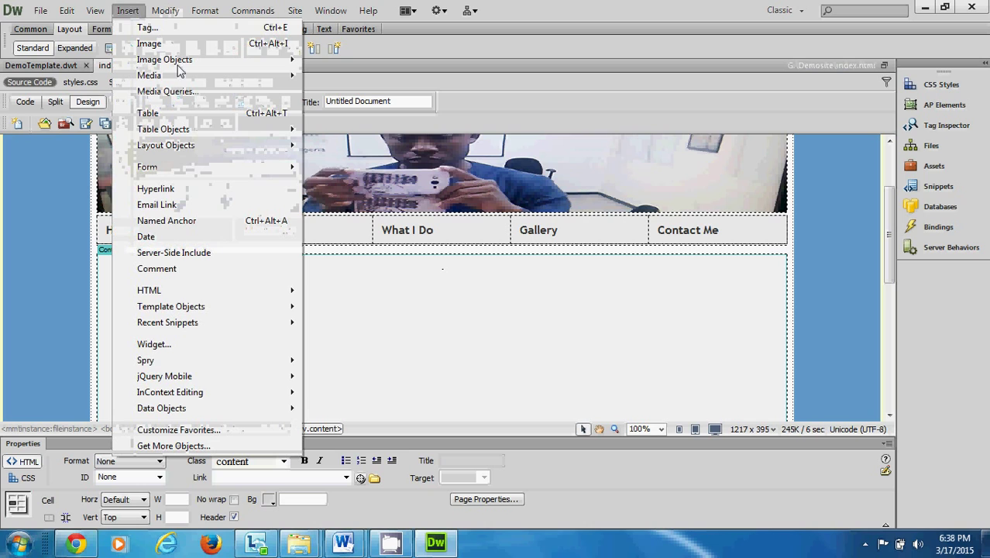
{"action": "left_click", "coordinate": [173, 113]}
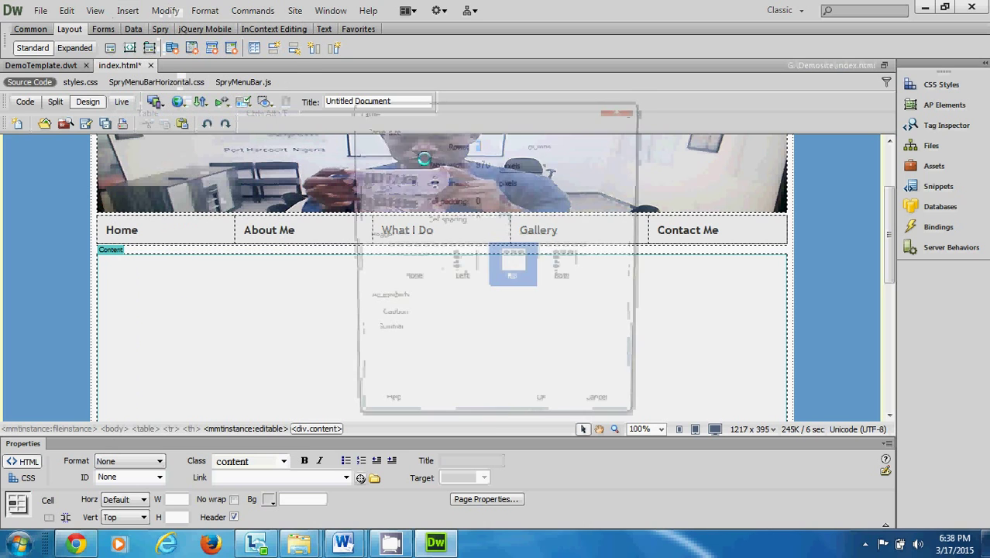
{"action": "double_click", "coordinate": [568, 144]}
{"action": "type", "text": "1"}
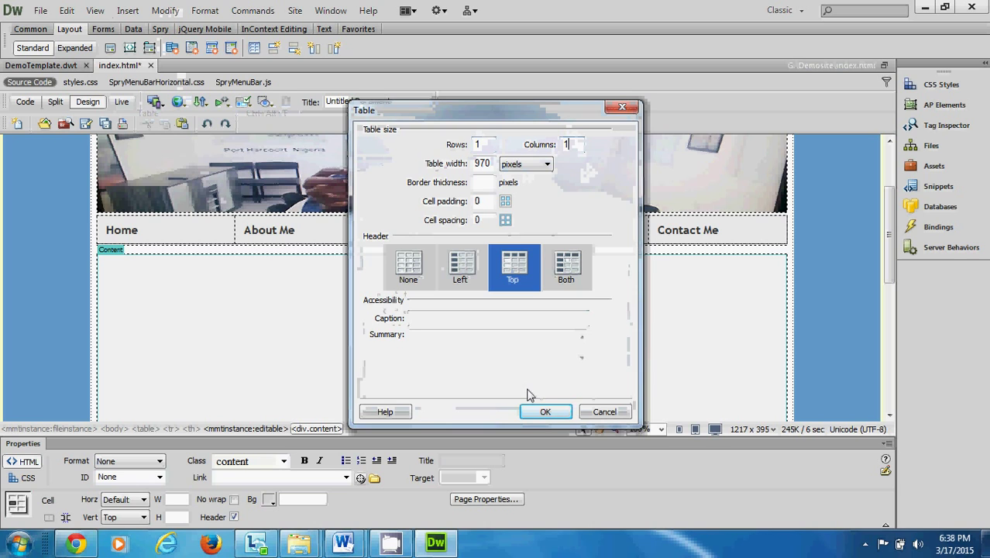
{"action": "left_click", "coordinate": [544, 410]}
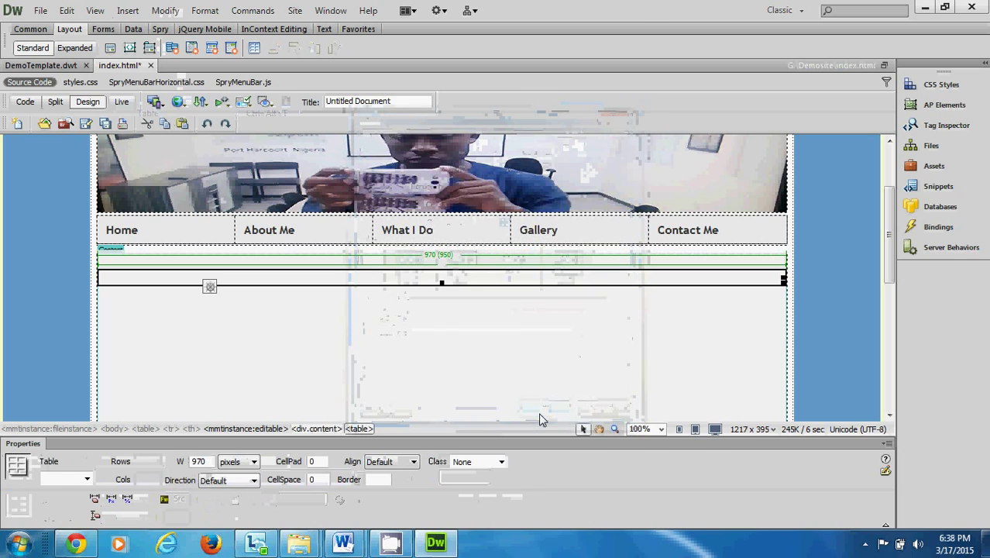
Step: Enter a heading in the new table's cell that welcomes visitors to the owner's Tutorial Site, including the owner's first name
{"action": "left_click", "coordinate": [398, 280]}
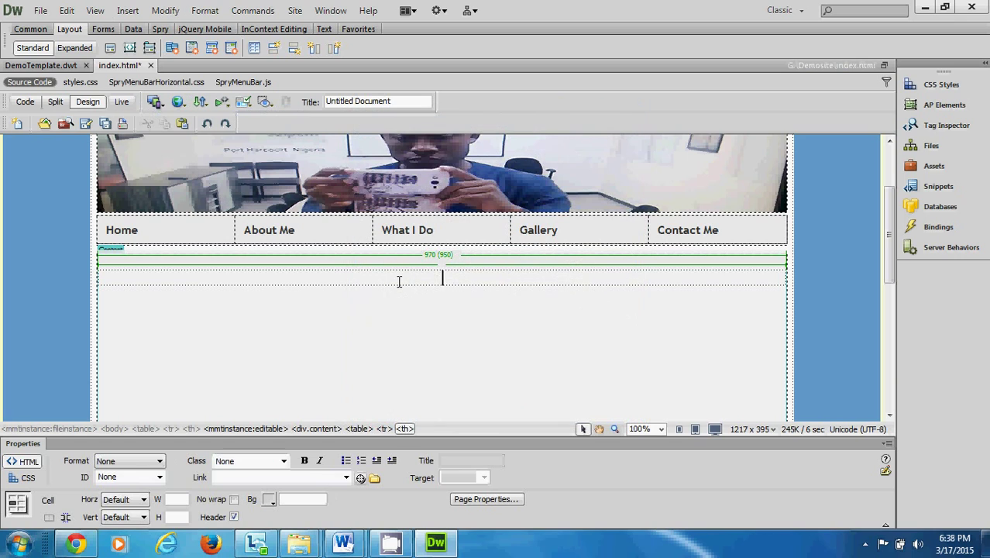
{"action": "type", "text": "Welcome to Kinds'"}
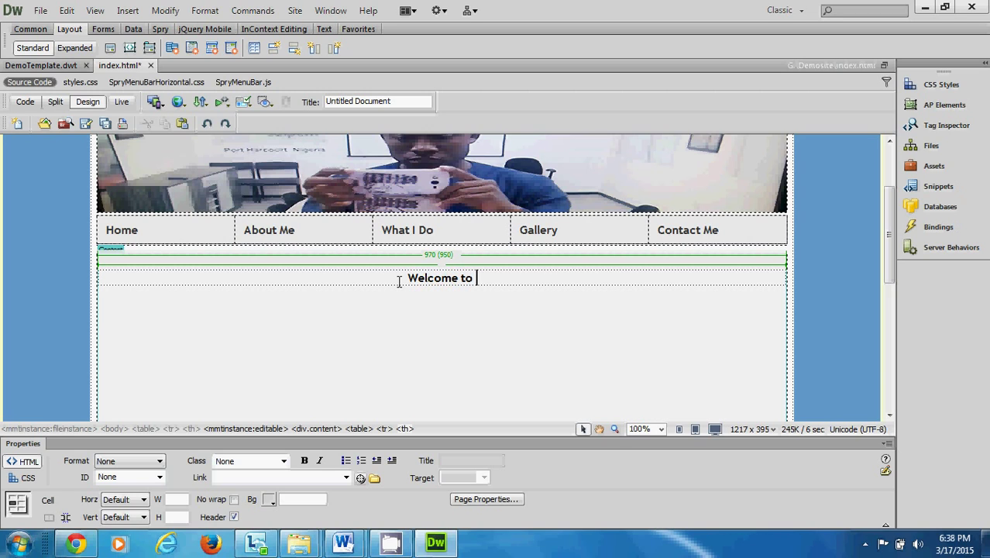
{"action": "key", "text": "BackSpace"}
{"action": "type", "text": "on"}
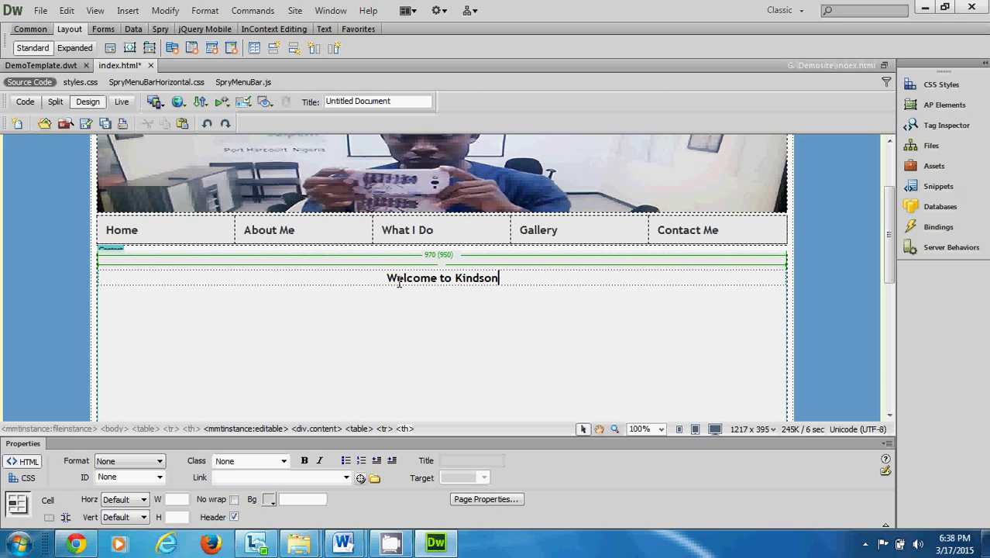
{"action": "type", "text": "'s Tutorial sit"}
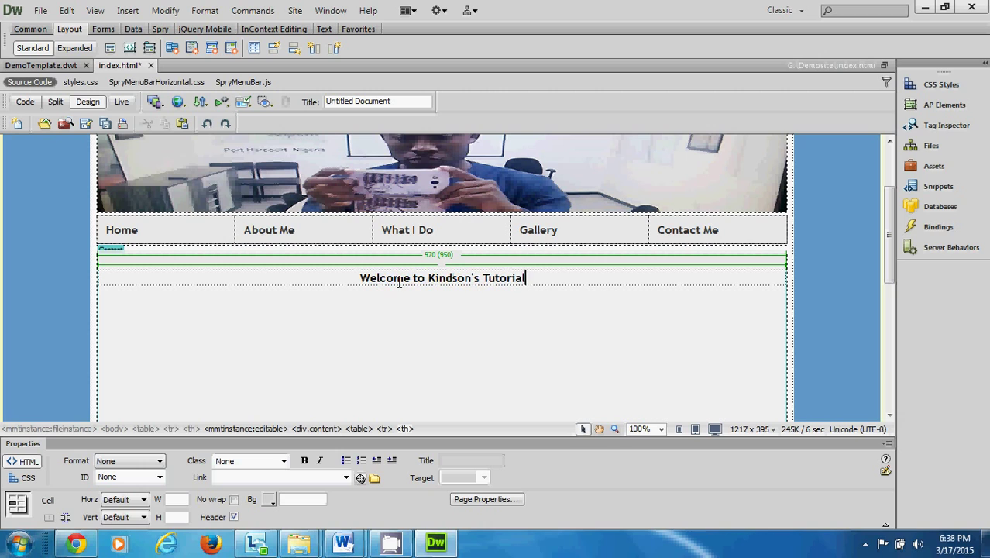
{"action": "key", "text": "BackSpace"}
{"action": "key", "text": "BackSpace"}
{"action": "key", "text": "BackSpace"}
{"action": "type", "text": "Site"}
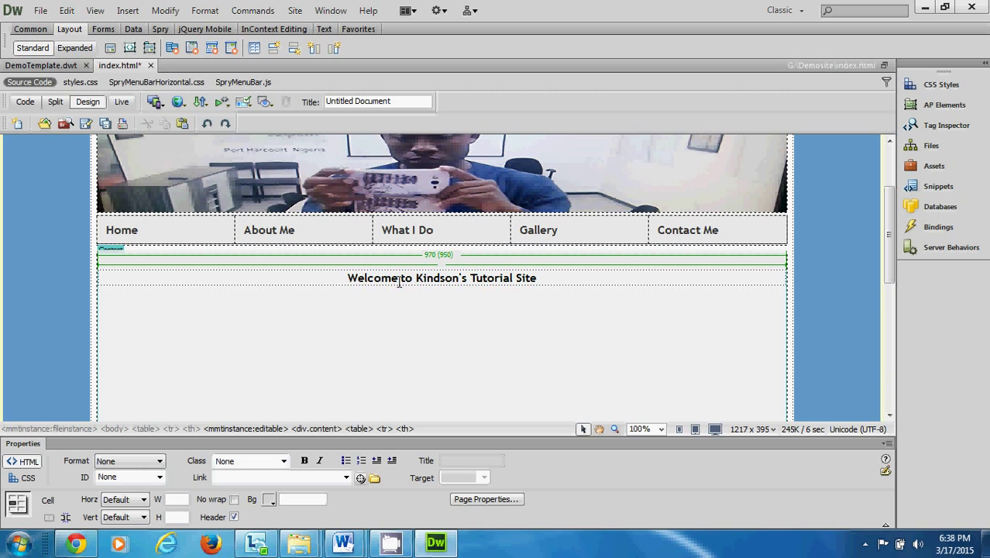
Step: Insert a table with 1 row and 2 columns, 970 pixels wide, below the welcome heading and apply the hometables class to it
{"action": "left_click", "coordinate": [308, 298]}
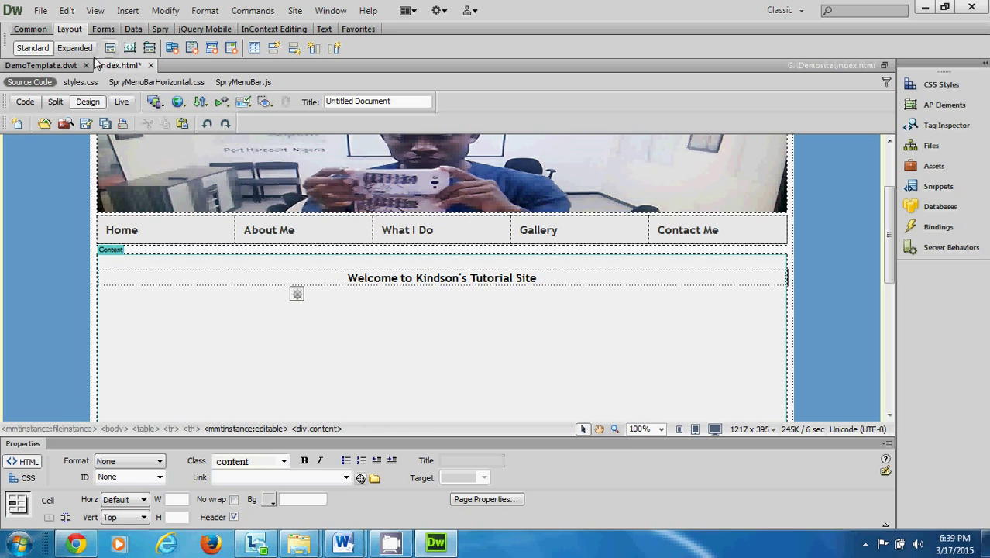
{"action": "left_click", "coordinate": [123, 10]}
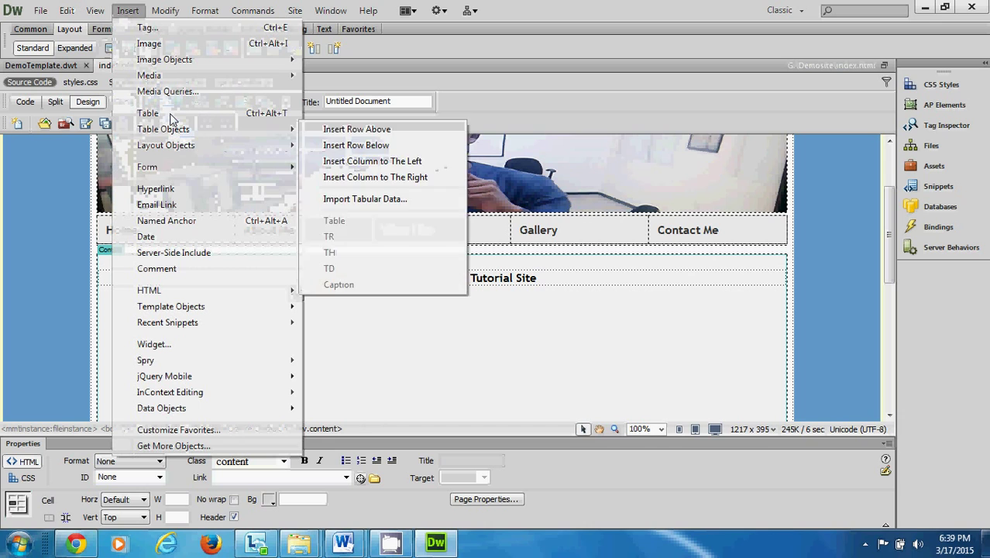
{"action": "left_click", "coordinate": [171, 117]}
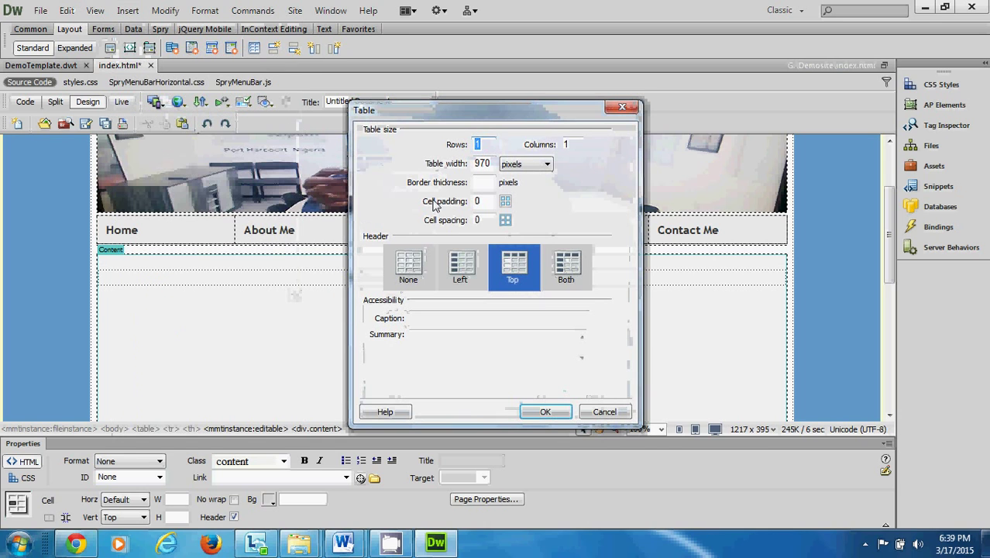
{"action": "left_click_drag", "start_coordinate": [575, 144], "coordinate": [551, 150]}
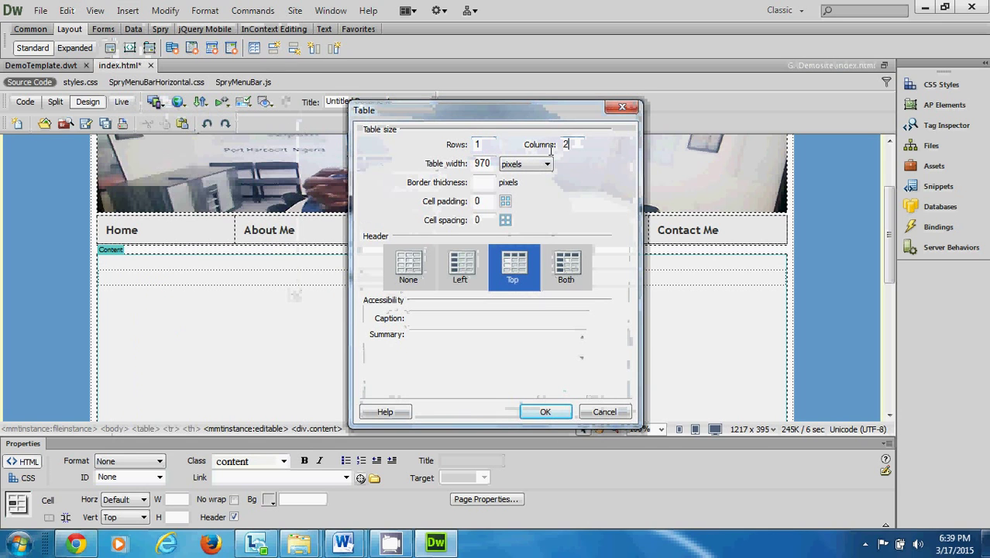
{"action": "left_click", "coordinate": [545, 411]}
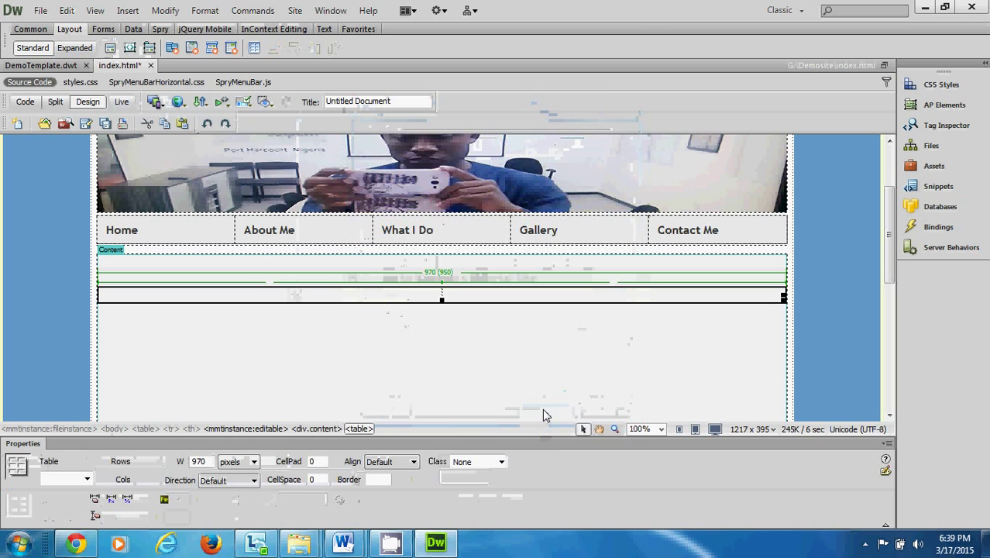
{"action": "left_click", "coordinate": [501, 462]}
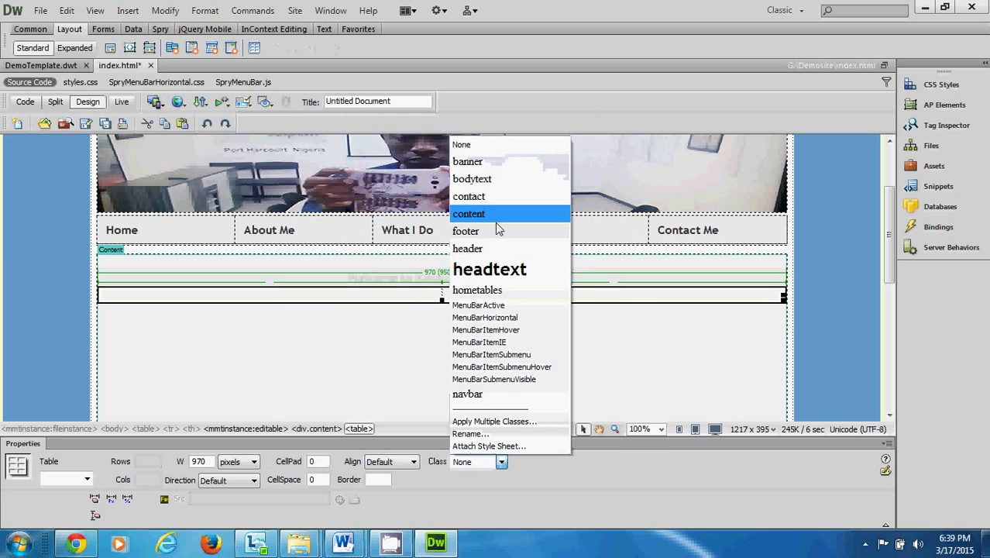
{"action": "left_click", "coordinate": [500, 289]}
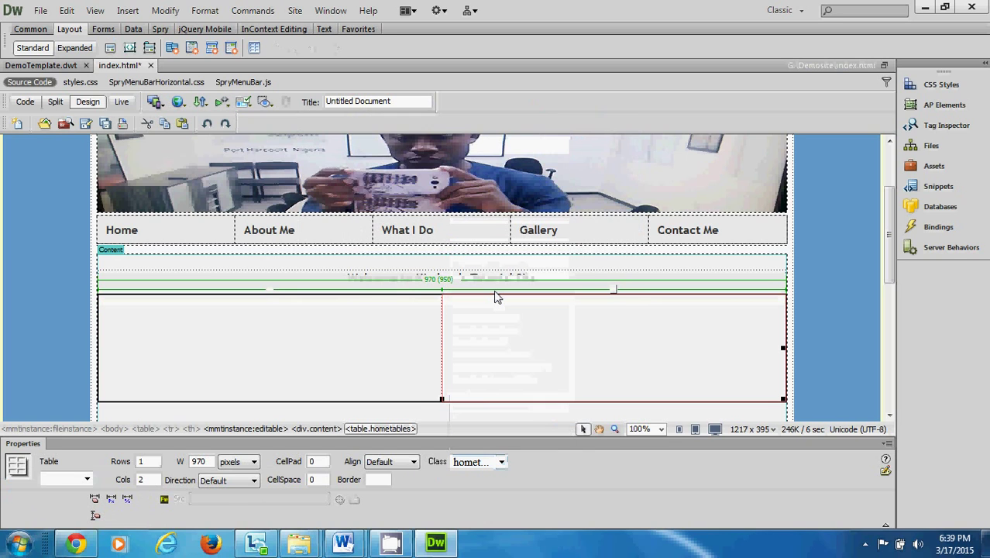
Step: Insert a second table with 1 row and 2 columns, 970 pixels wide, below the first two-column table and apply the hometables class
{"action": "left_click", "coordinate": [502, 283]}
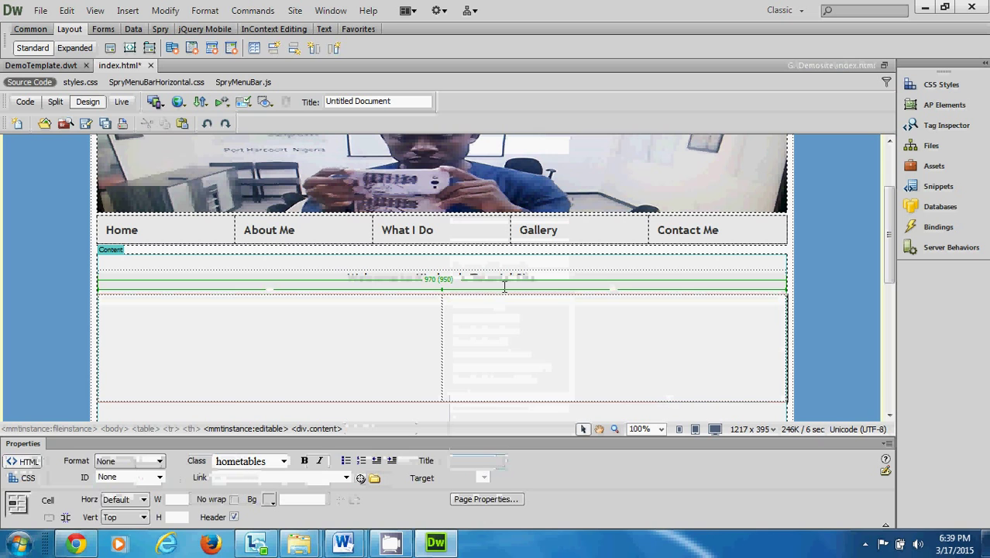
{"action": "left_click", "coordinate": [126, 10]}
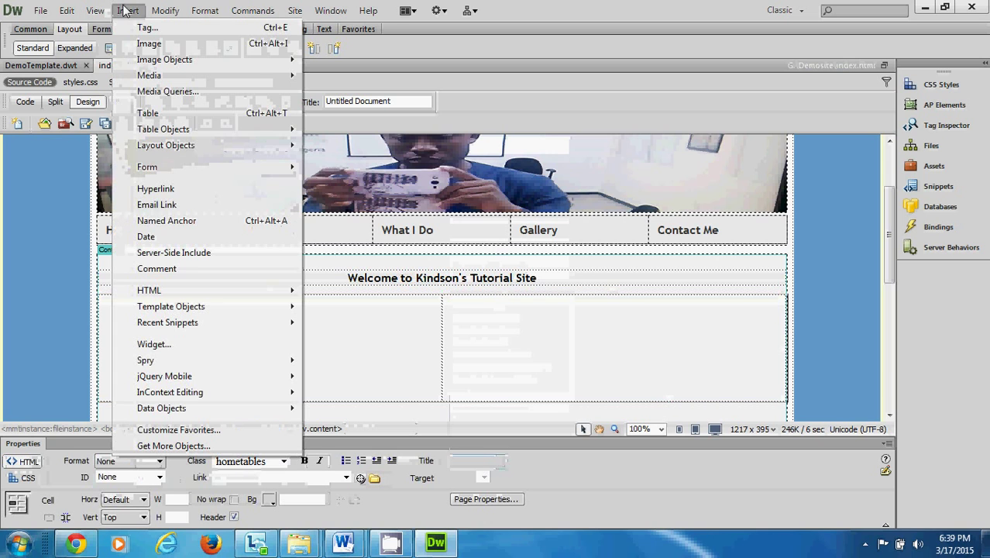
{"action": "left_click", "coordinate": [147, 113]}
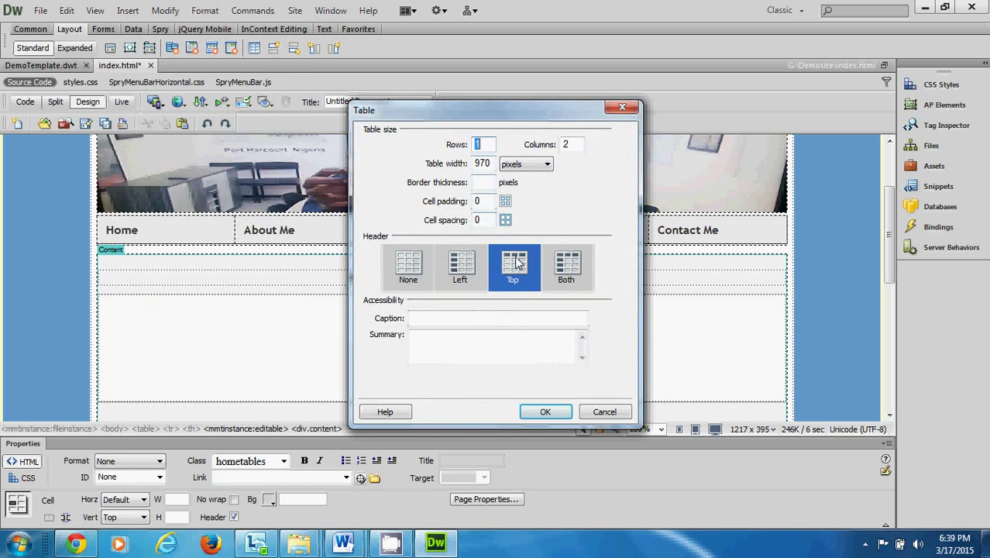
{"action": "double_click", "coordinate": [580, 144]}
{"action": "left_click", "coordinate": [552, 414]}
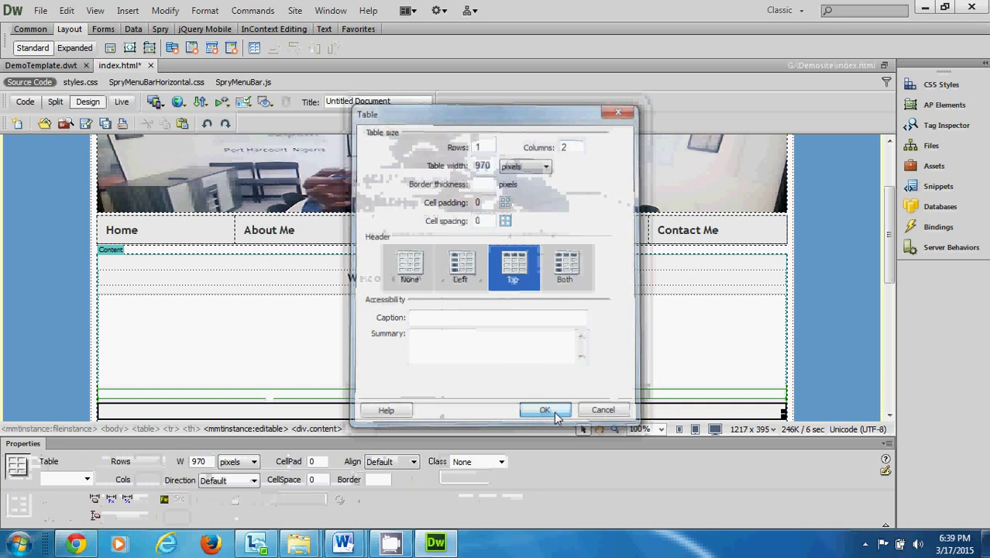
{"action": "left_click", "coordinate": [488, 462]}
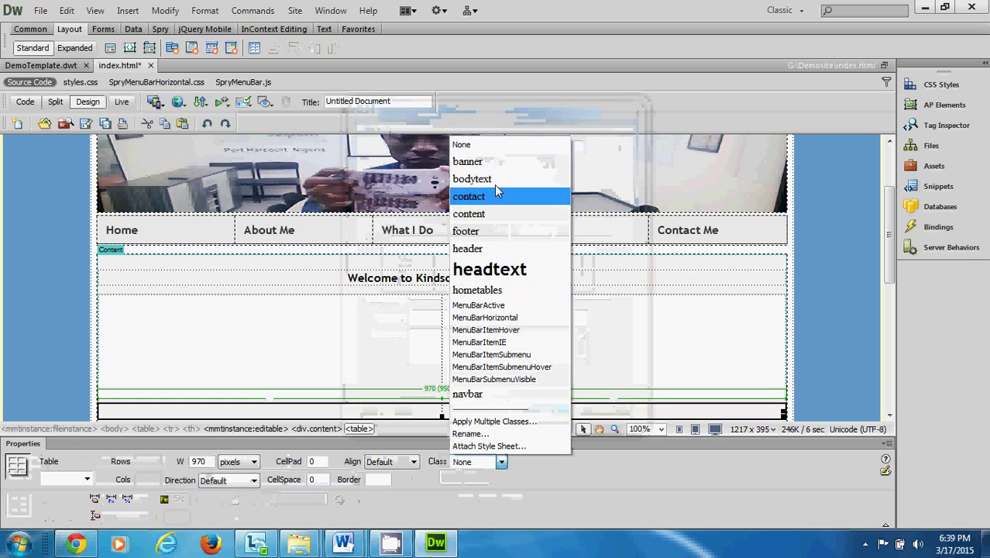
{"action": "left_click", "coordinate": [497, 291]}
Step: Insert a third two-column table with 1 row, 970 pixels wide, above the footer and give it the hometables class
{"action": "scroll", "coordinate": [496, 295], "scroll_direction": "down", "scroll_amount": 5}
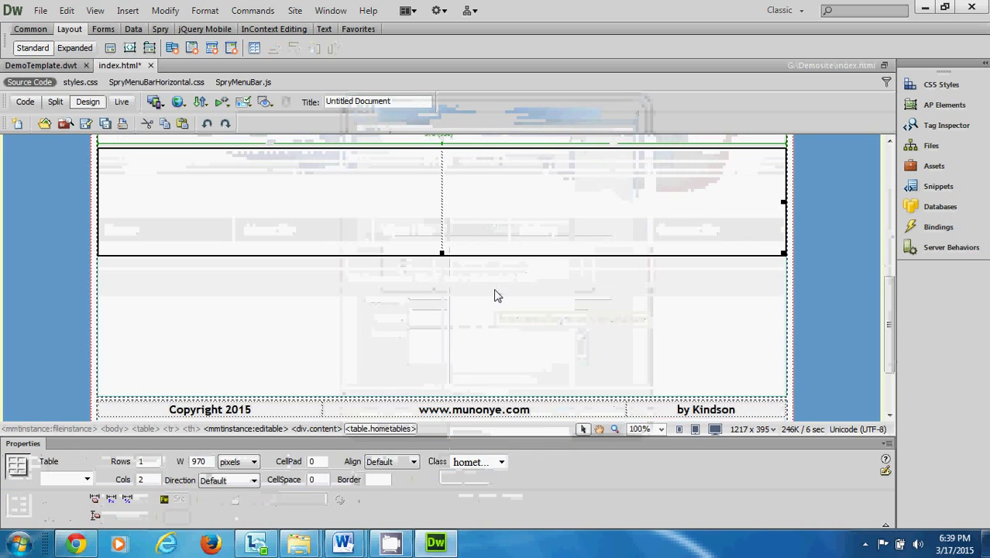
{"action": "left_click", "coordinate": [589, 211]}
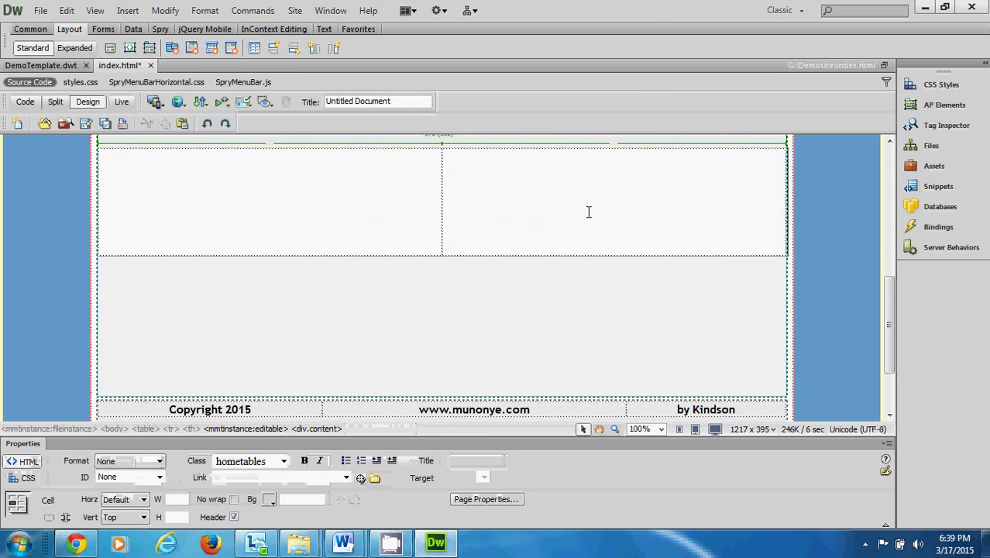
{"action": "left_click", "coordinate": [128, 10]}
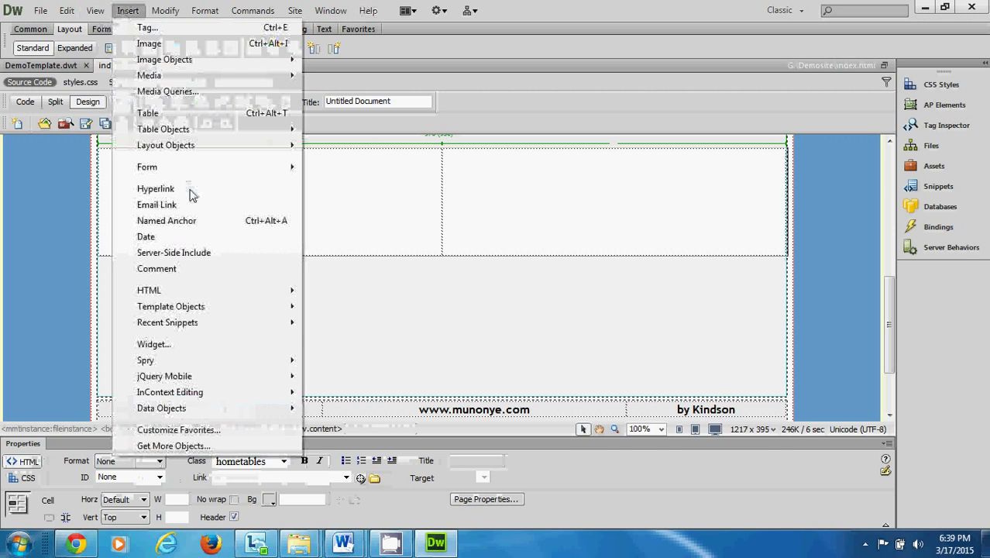
{"action": "left_click", "coordinate": [148, 113]}
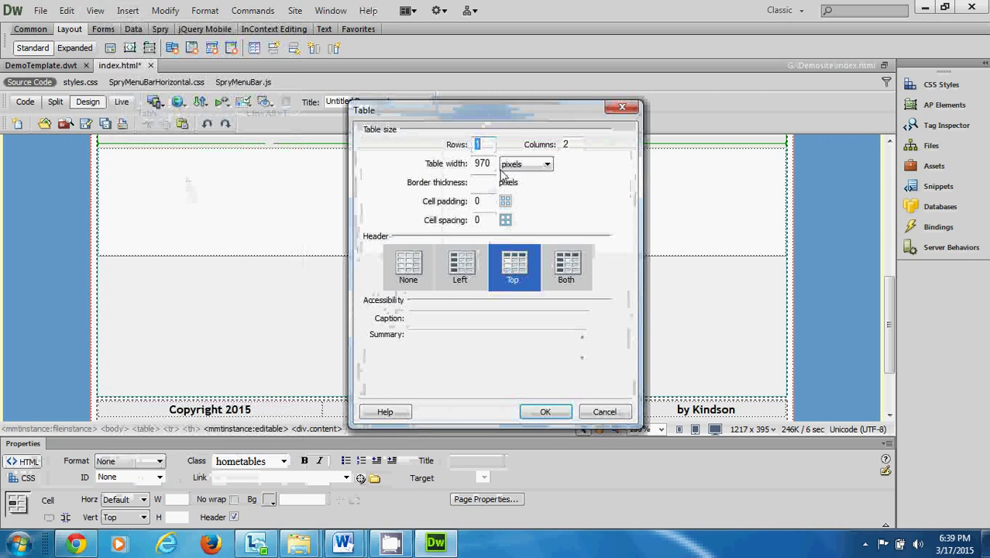
{"action": "left_click", "coordinate": [557, 411]}
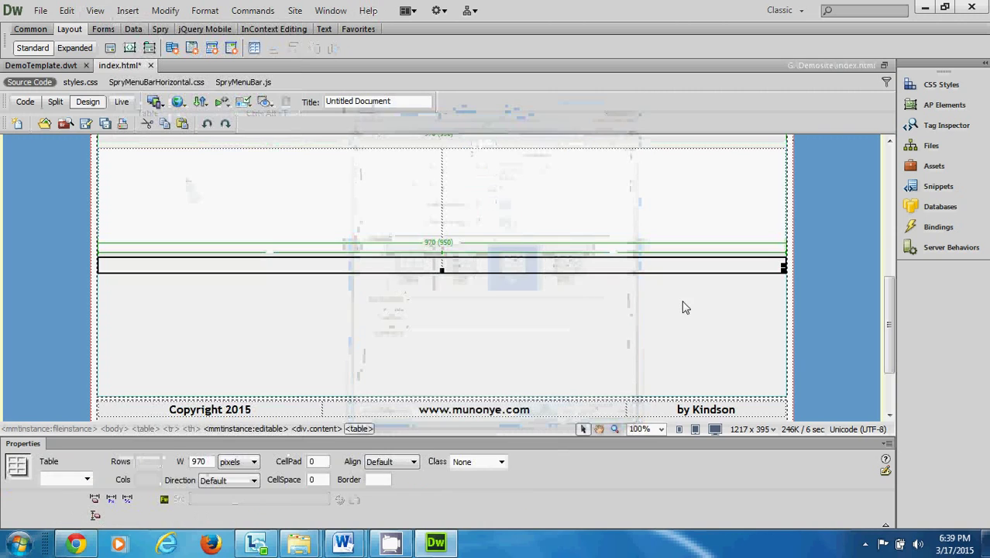
{"action": "left_click", "coordinate": [413, 462]}
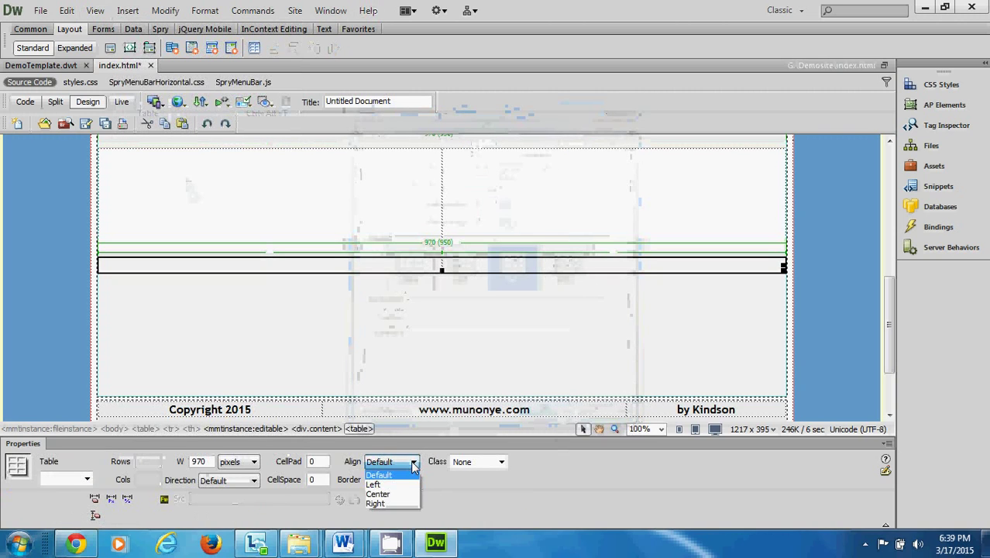
{"action": "left_click", "coordinate": [480, 462]}
{"action": "left_click", "coordinate": [482, 461]}
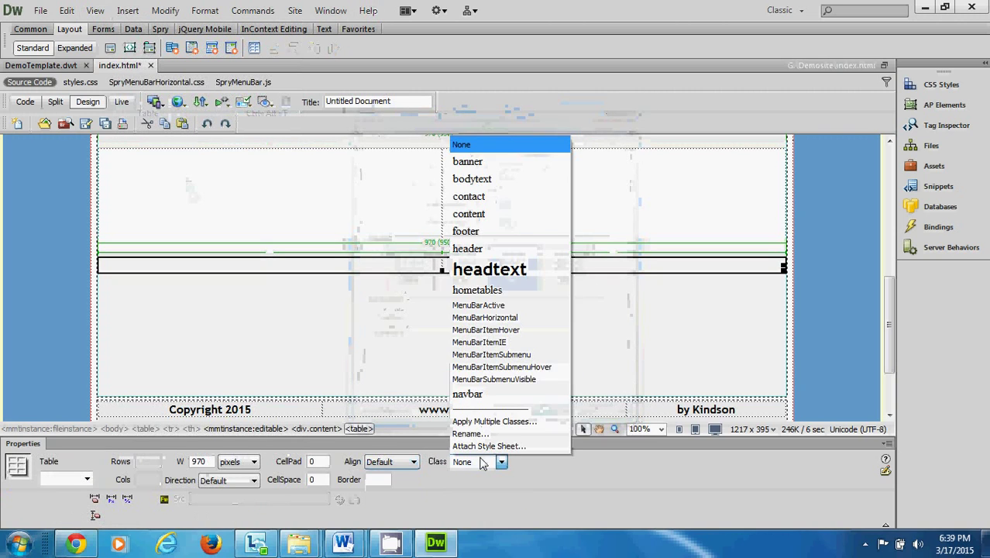
{"action": "left_click", "coordinate": [477, 290]}
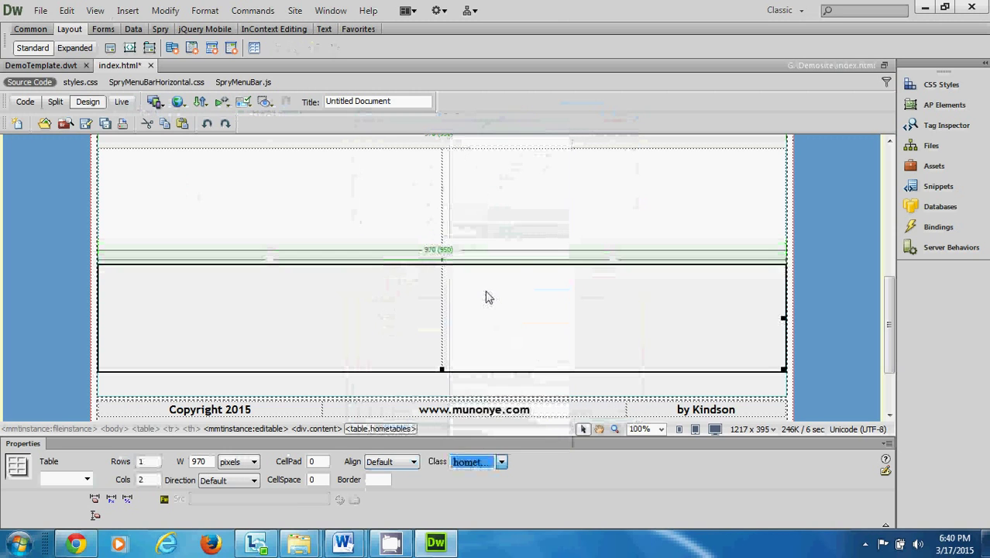
Step: Save index.html, switch to Chrome to close the duplicate preview tab, and return to Dreamweaver
{"action": "scroll", "coordinate": [420, 301], "scroll_direction": "up", "scroll_amount": 5}
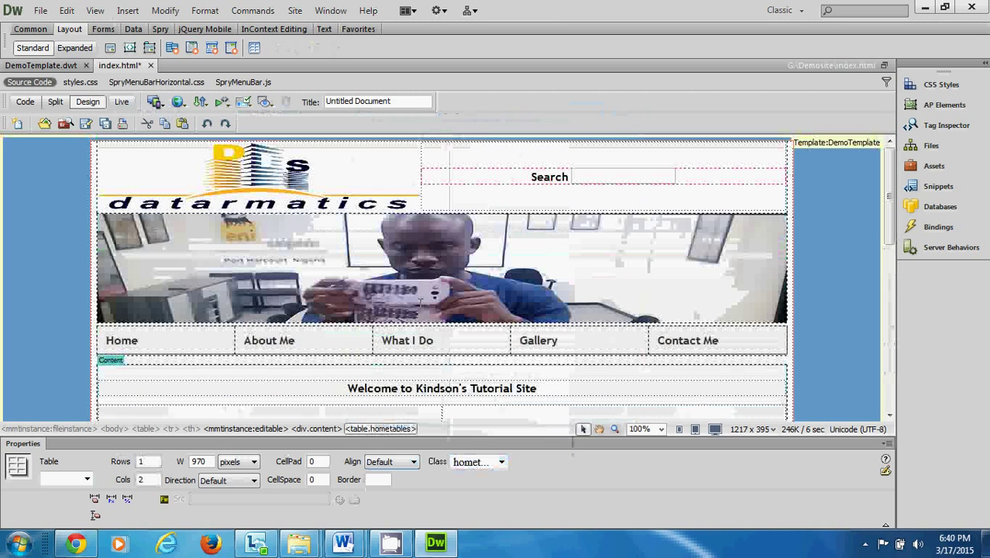
{"action": "scroll", "coordinate": [420, 300], "scroll_direction": "down", "scroll_amount": 2}
{"action": "scroll", "coordinate": [421, 300], "scroll_direction": "up", "scroll_amount": 2}
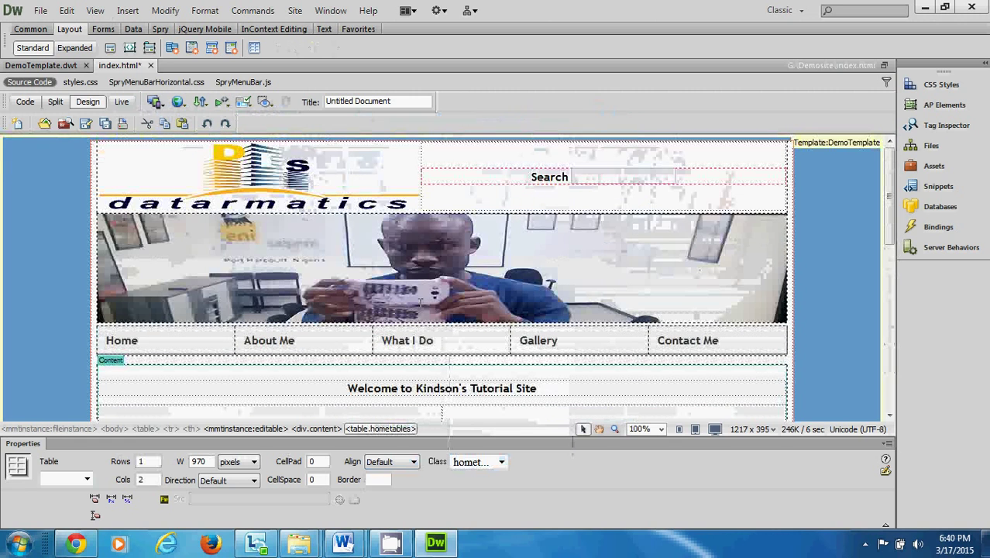
{"action": "left_click", "coordinate": [86, 123]}
{"action": "left_click", "coordinate": [77, 544]}
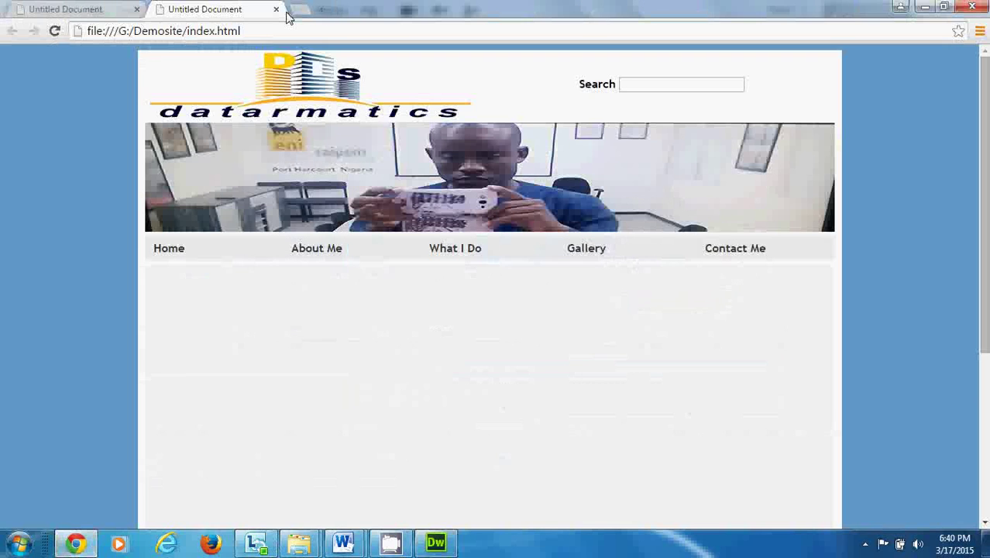
{"action": "left_click", "coordinate": [276, 9]}
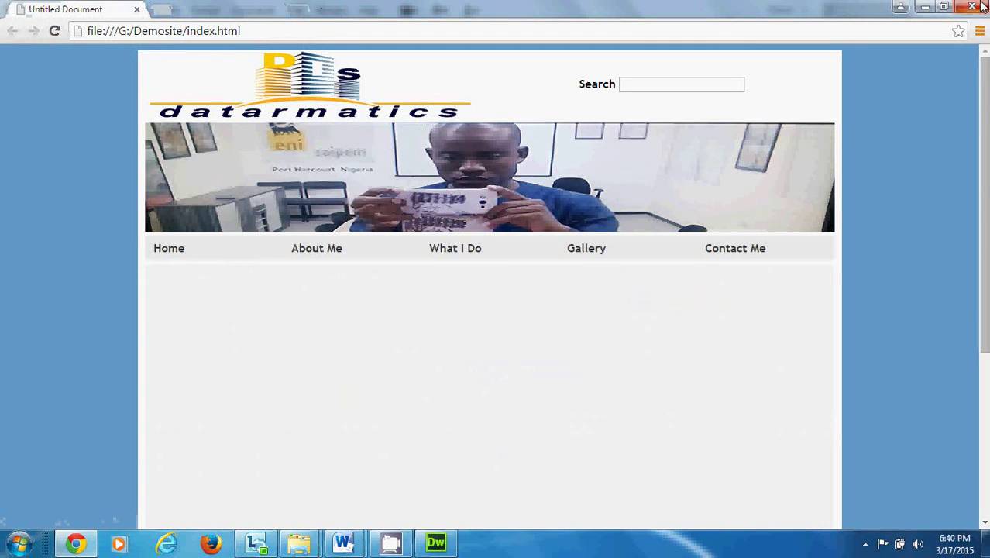
{"action": "left_click", "coordinate": [921, 7]}
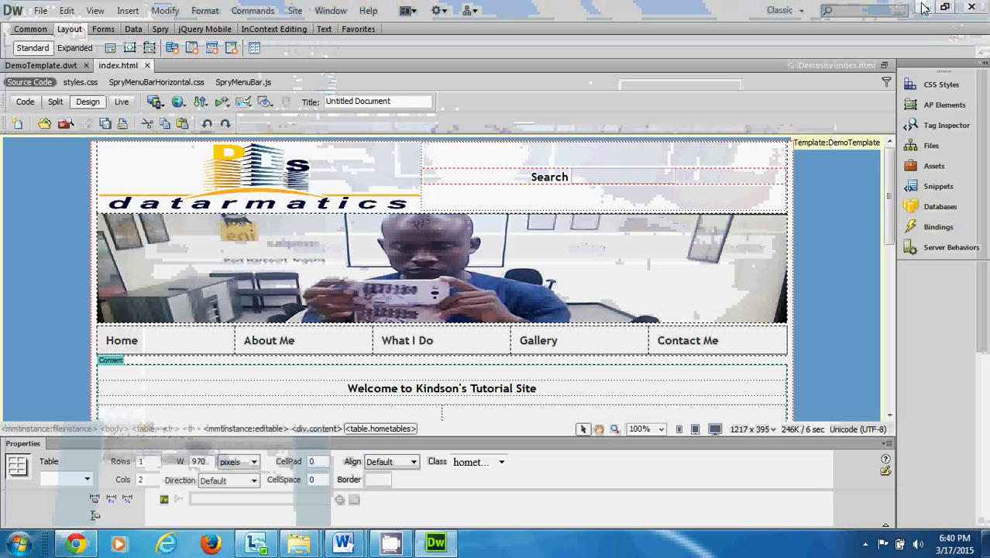
Step: Set the page title to the owner's first name in possessive form followed by "Tutorials"
{"action": "left_click_drag", "start_coordinate": [412, 101], "coordinate": [307, 113]}
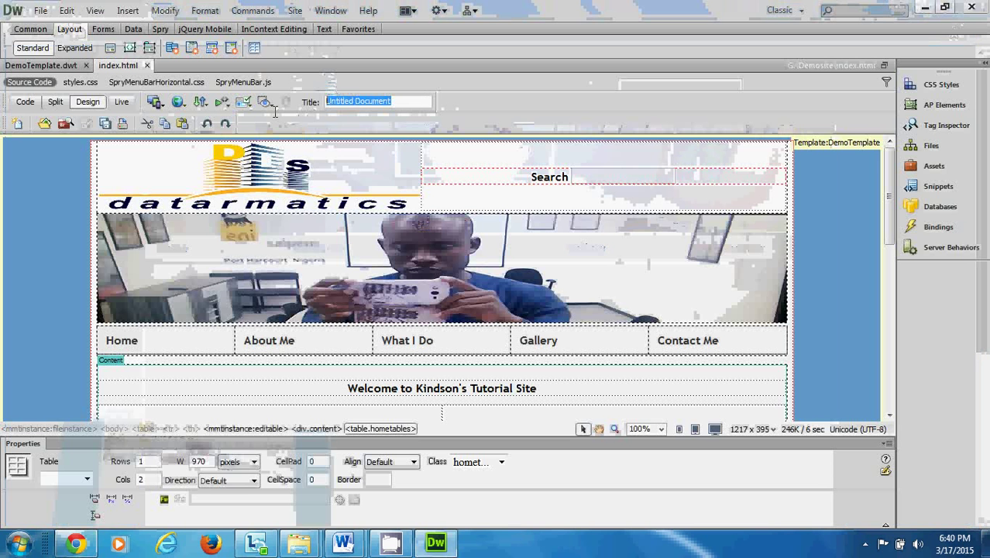
{"action": "type", "text": "Kindso"}
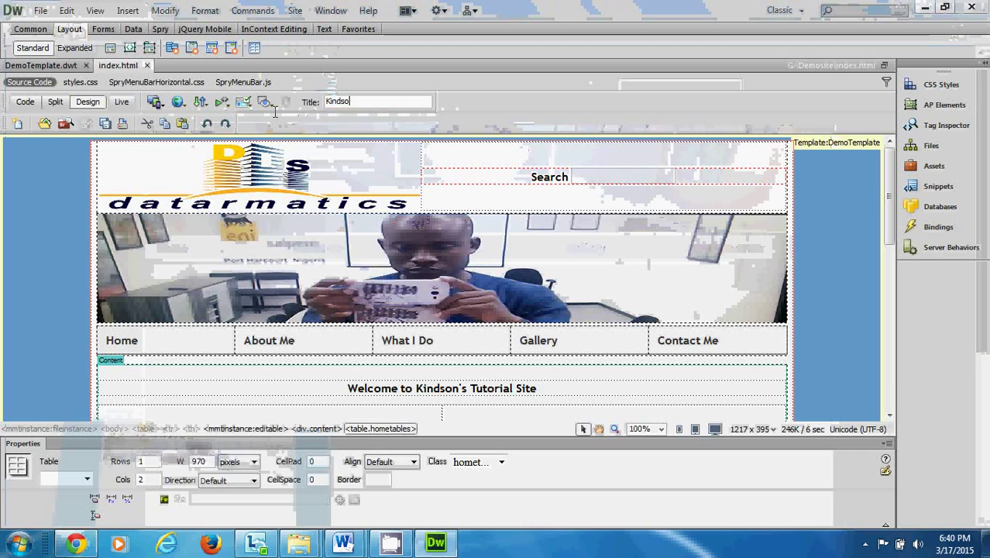
{"action": "type", "text": "n's Tut"}
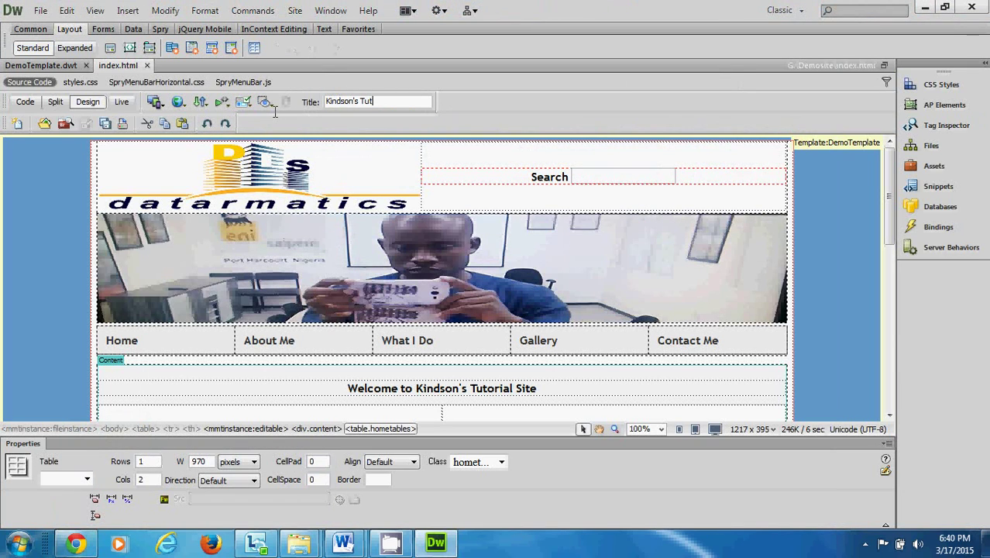
{"action": "type", "text": "orials"}
{"action": "key", "text": "Return"}
{"action": "scroll", "coordinate": [409, 325], "scroll_direction": "down", "scroll_amount": 3}
{"action": "scroll", "coordinate": [380, 327], "scroll_direction": "up", "scroll_amount": 3}
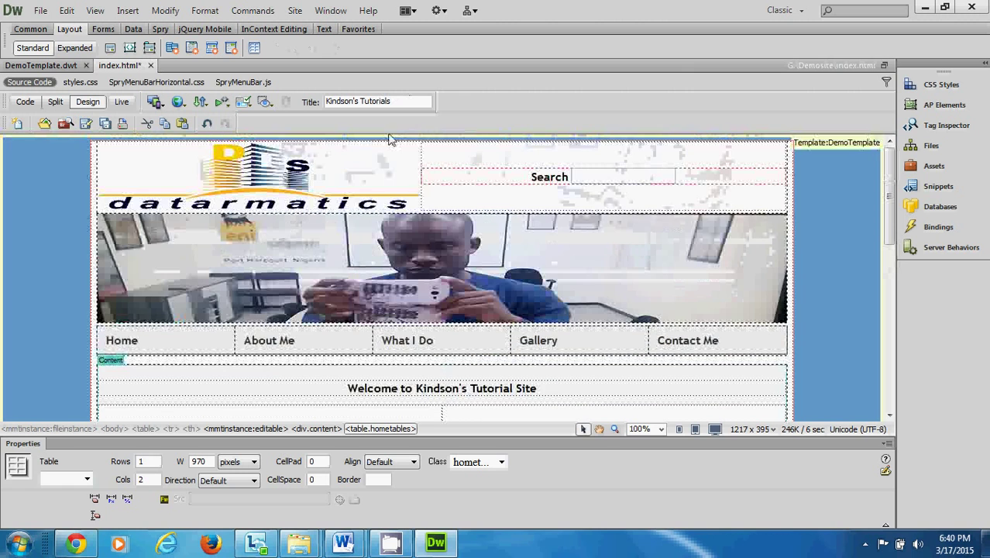
Step: Check the title tag at the start of the index.html source code, then return to the design view
{"action": "left_click_drag", "start_coordinate": [396, 100], "coordinate": [303, 100]}
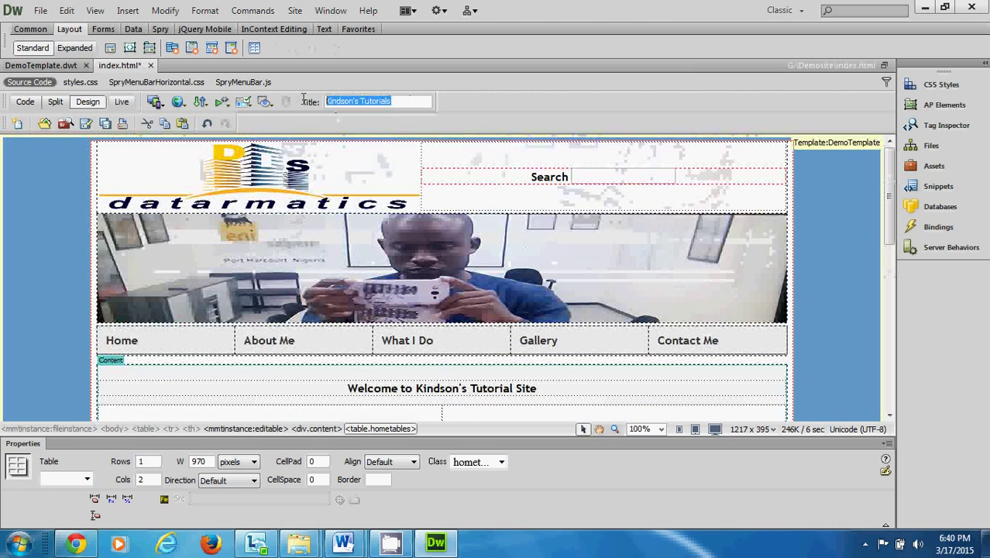
{"action": "left_click", "coordinate": [23, 102]}
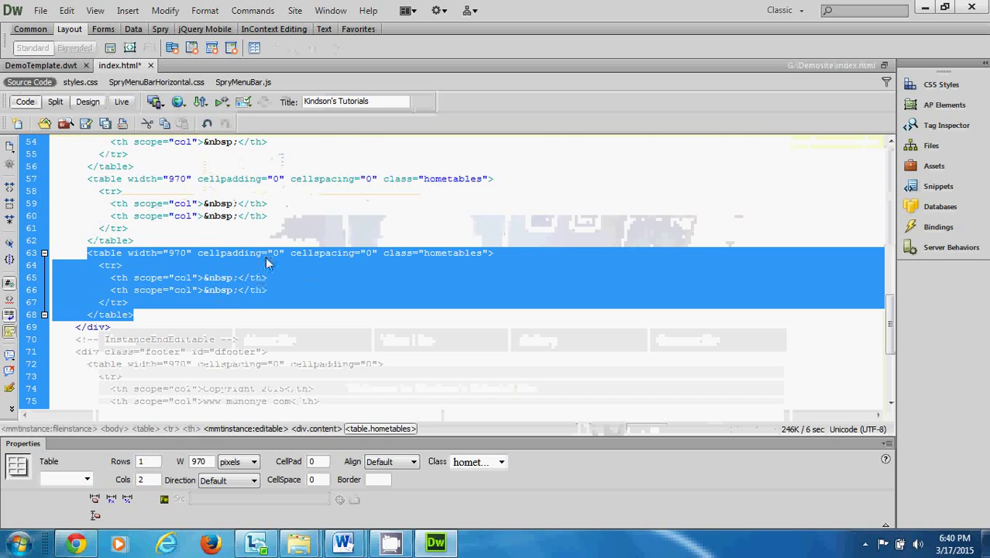
{"action": "key", "text": "ctrl+Home"}
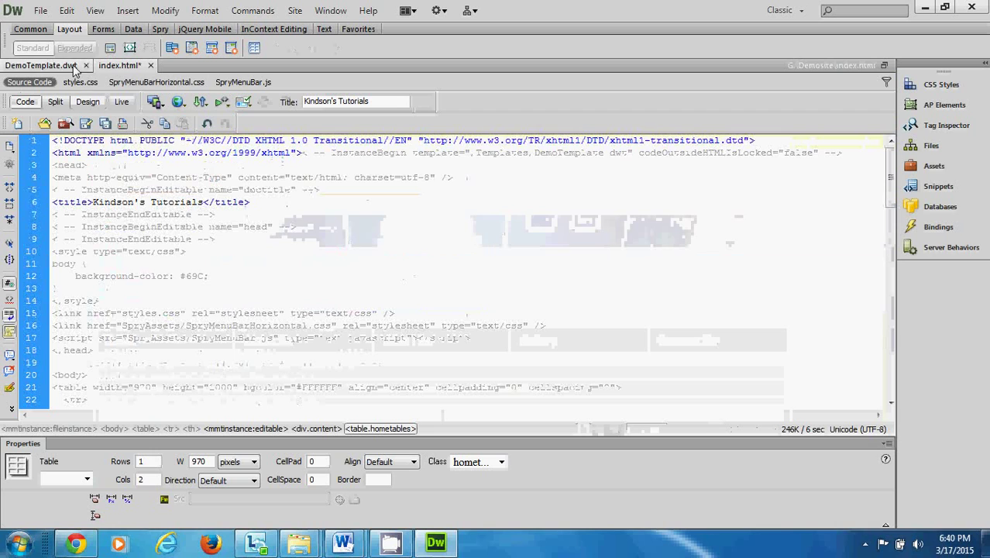
{"action": "left_click", "coordinate": [88, 103]}
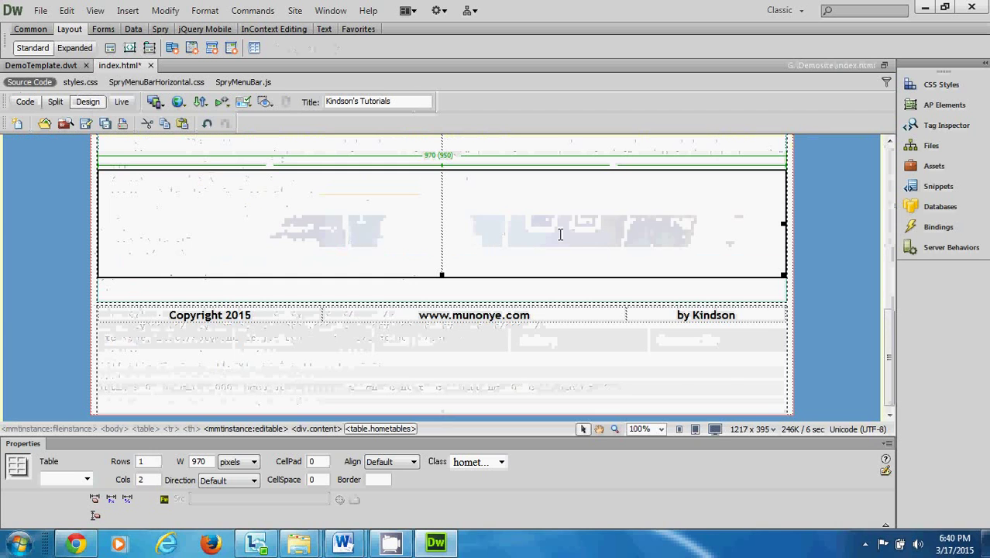
Step: Start inserting an image into the first home table's left cell and browse to the tutorial site's Tutorial_Assets folder
{"action": "scroll", "coordinate": [560, 234], "scroll_direction": "up", "scroll_amount": 5}
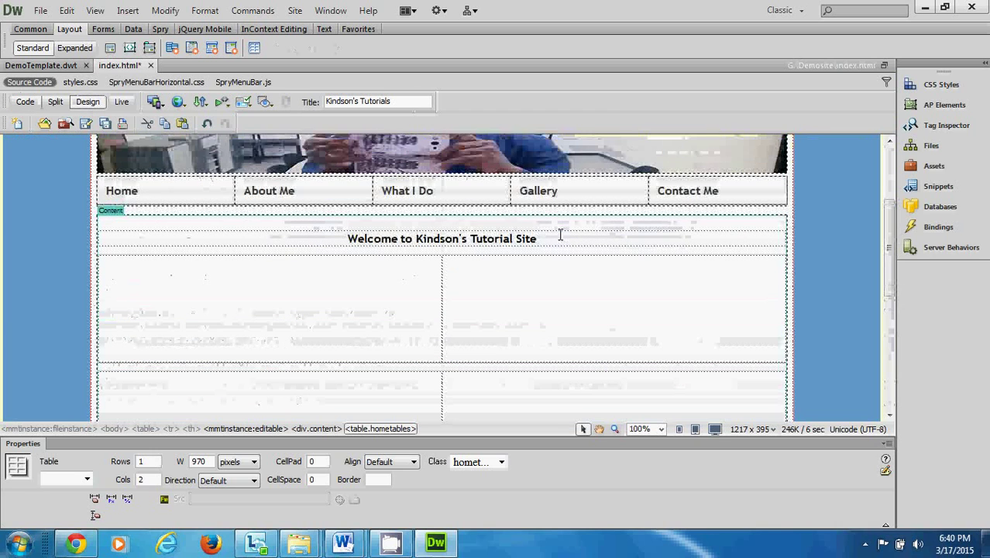
{"action": "scroll", "coordinate": [559, 234], "scroll_direction": "down", "scroll_amount": 5}
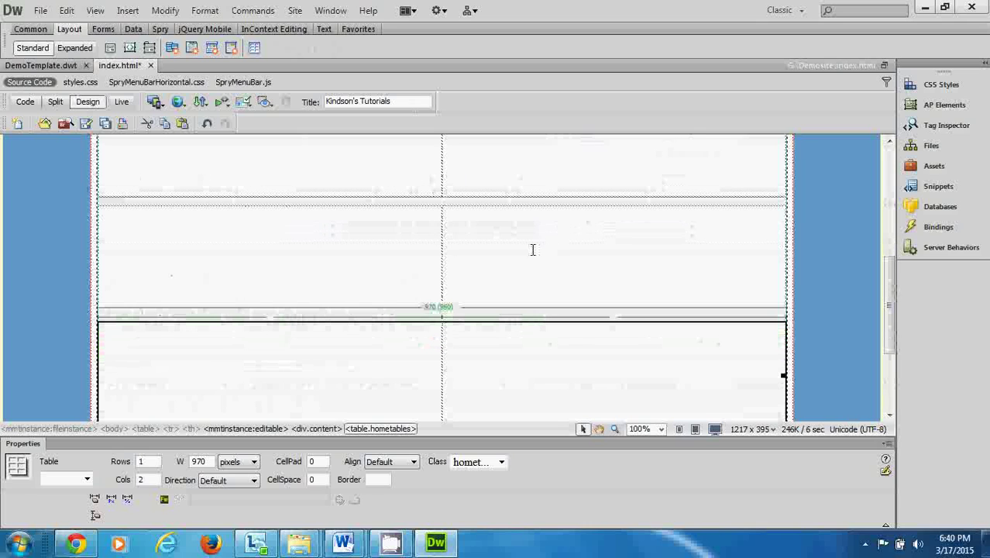
{"action": "scroll", "coordinate": [404, 176], "scroll_direction": "up", "scroll_amount": 2}
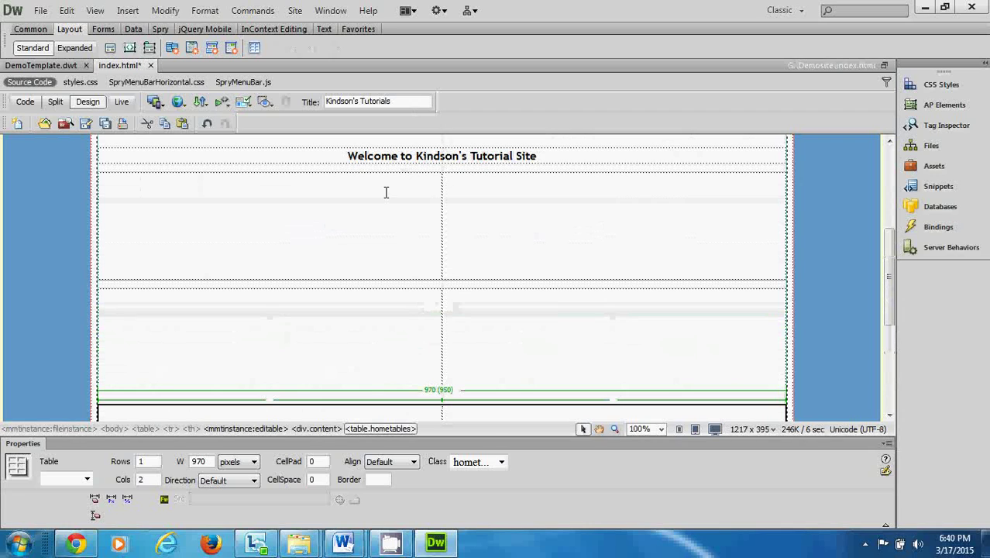
{"action": "left_click", "coordinate": [305, 226]}
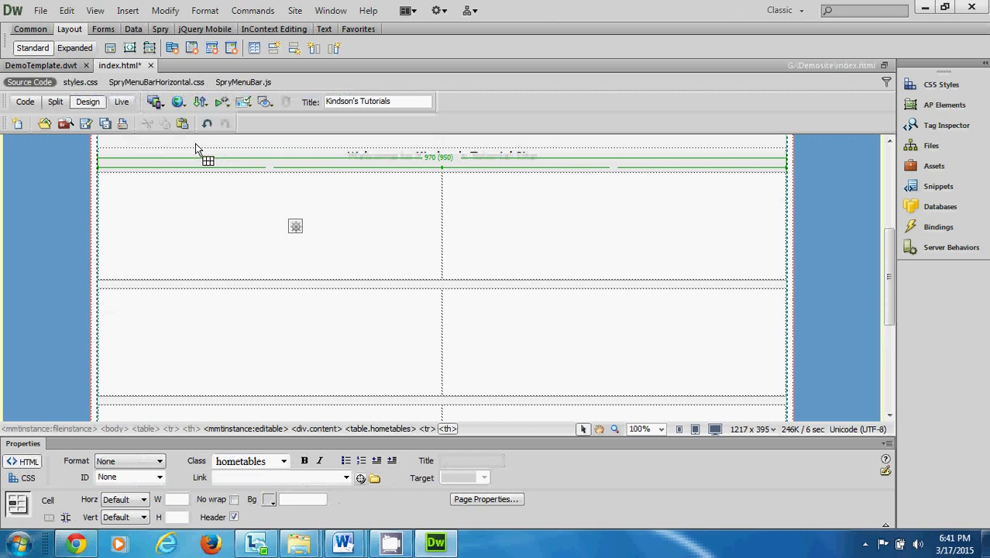
{"action": "left_click", "coordinate": [128, 10]}
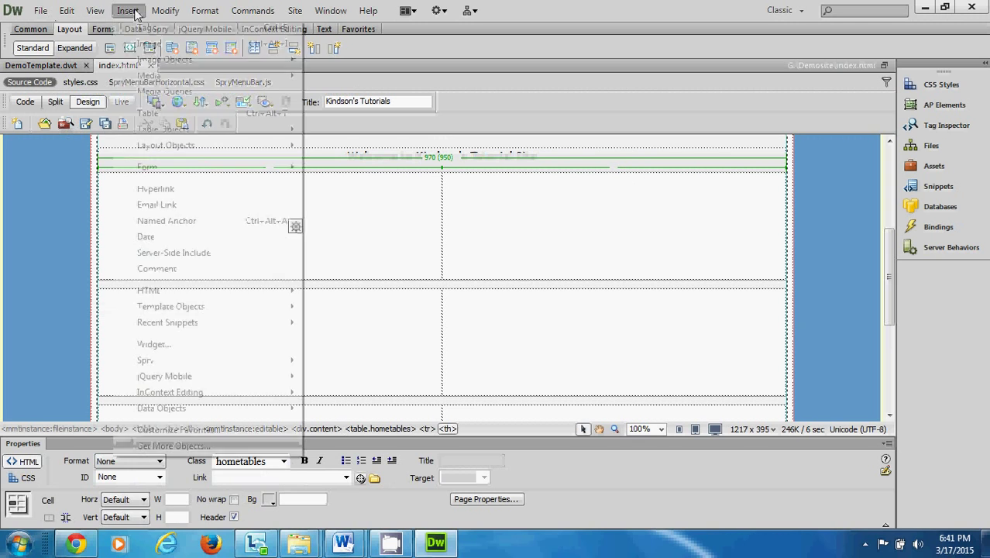
{"action": "left_click", "coordinate": [172, 44]}
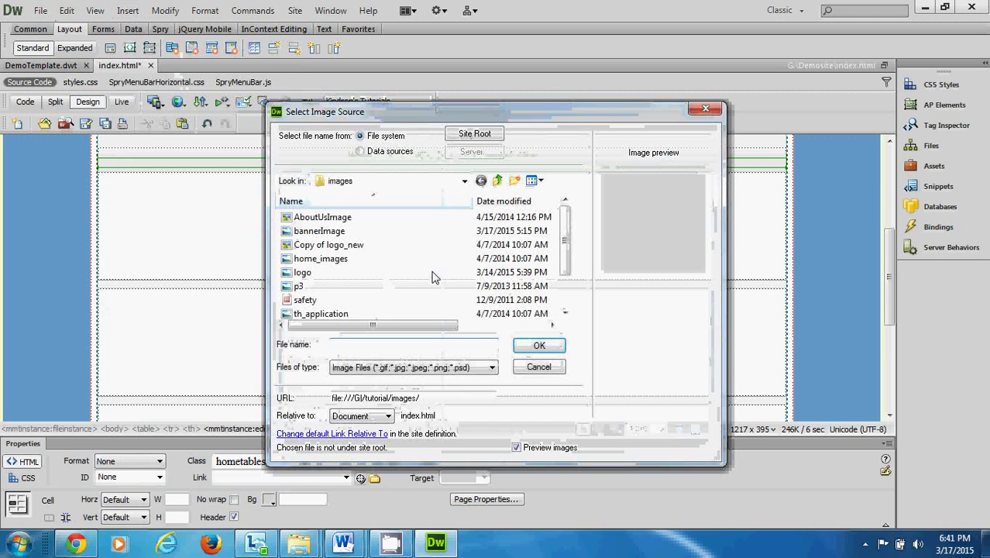
{"action": "scroll", "coordinate": [380, 257], "scroll_direction": "down", "scroll_amount": 1}
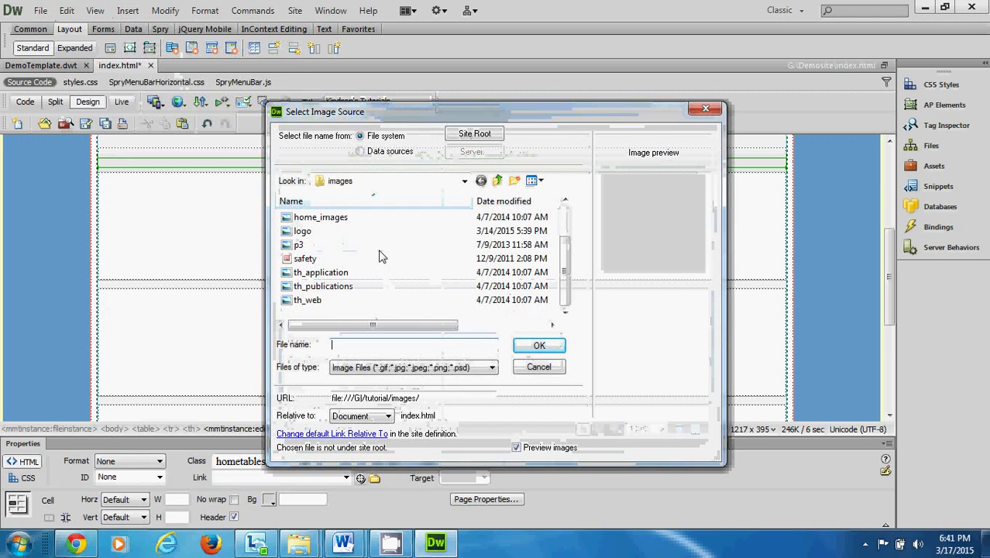
{"action": "scroll", "coordinate": [379, 256], "scroll_direction": "up", "scroll_amount": 1}
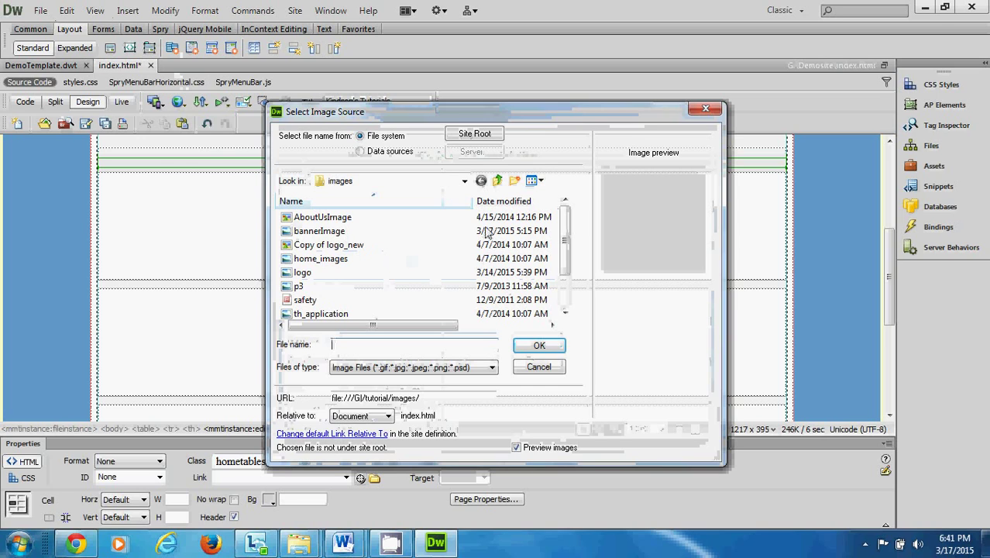
{"action": "left_click", "coordinate": [498, 180]}
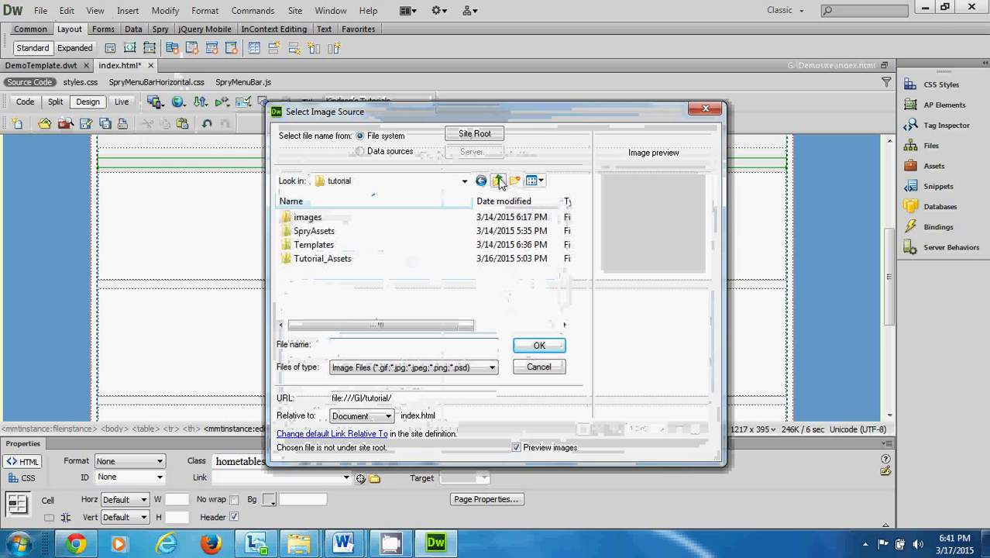
{"action": "double_click", "coordinate": [325, 259]}
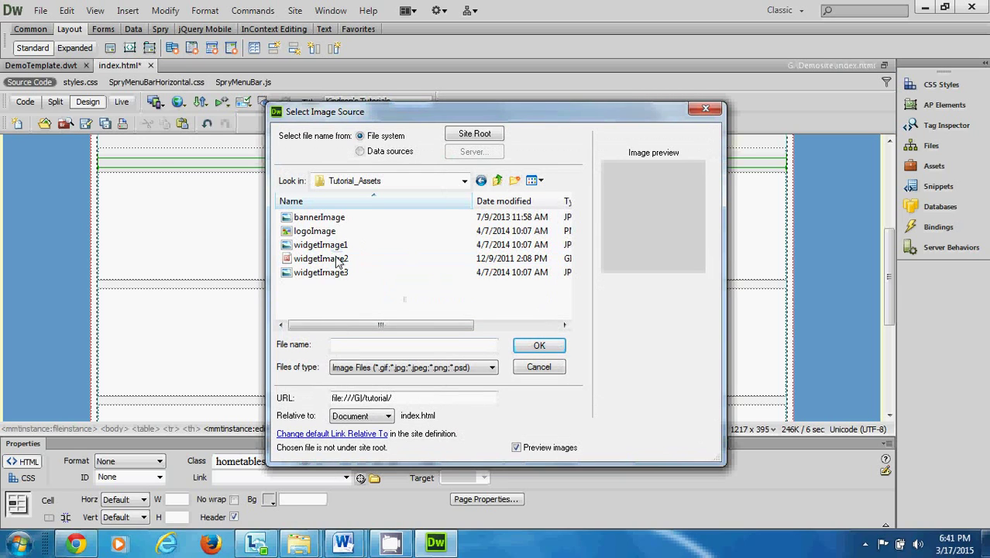
Step: Preview the widget images, try widgetImage1 in the cell without alternate text, and delete it
{"action": "left_click", "coordinate": [336, 246]}
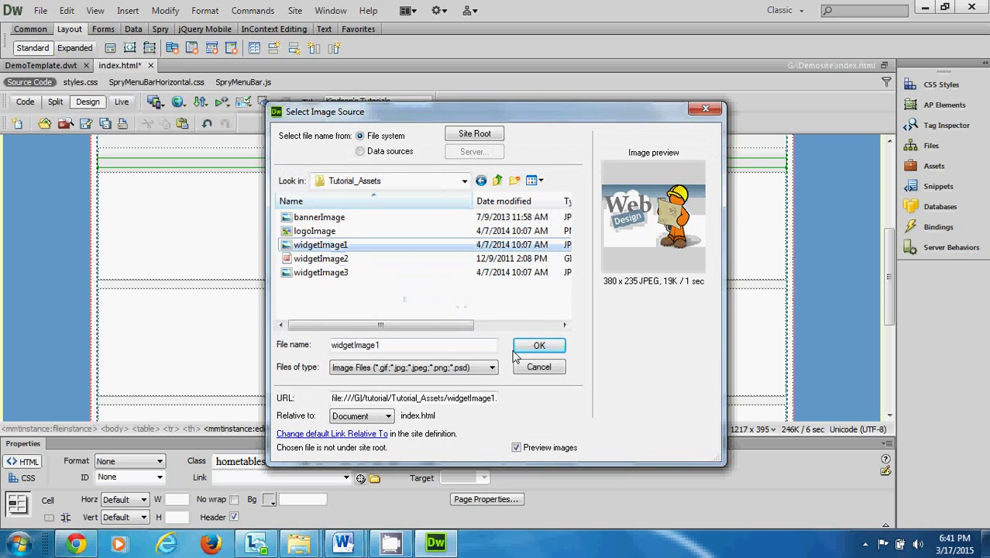
{"action": "left_click", "coordinate": [344, 260]}
{"action": "left_click", "coordinate": [339, 272]}
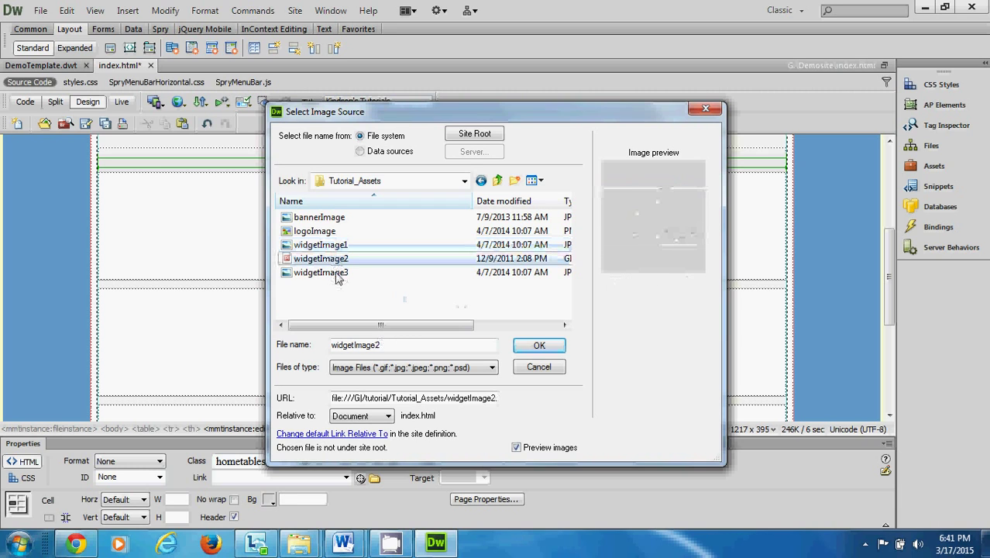
{"action": "left_click", "coordinate": [334, 247]}
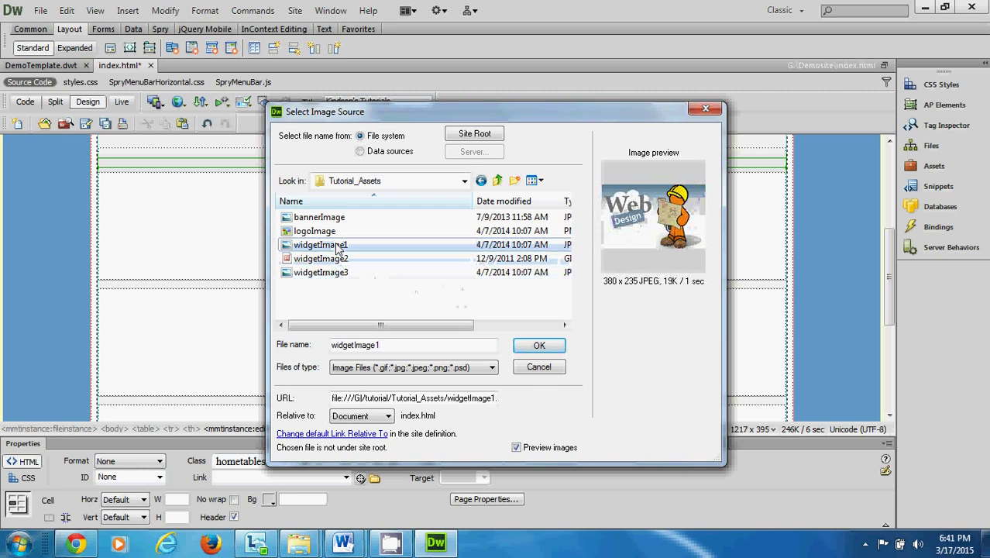
{"action": "left_click", "coordinate": [539, 348]}
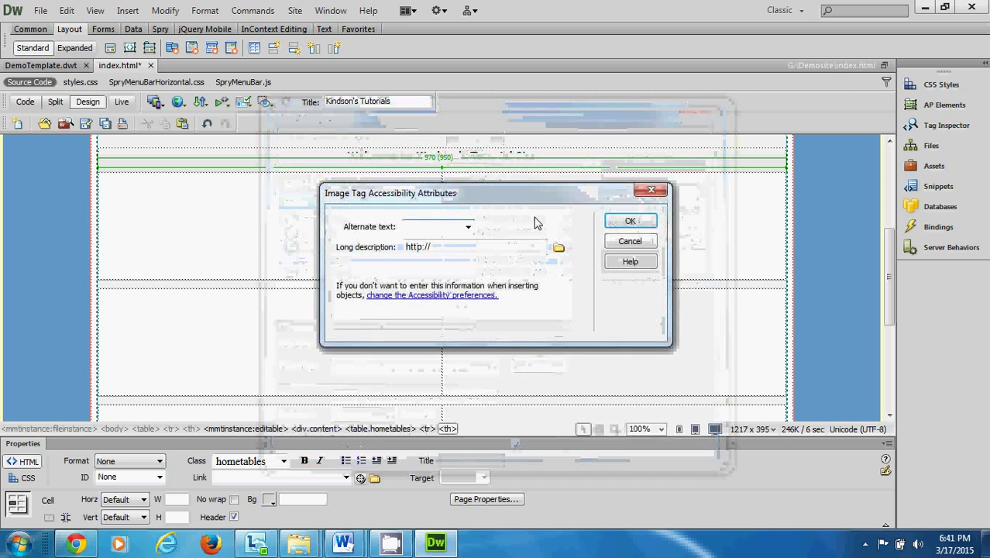
{"action": "left_click", "coordinate": [631, 223]}
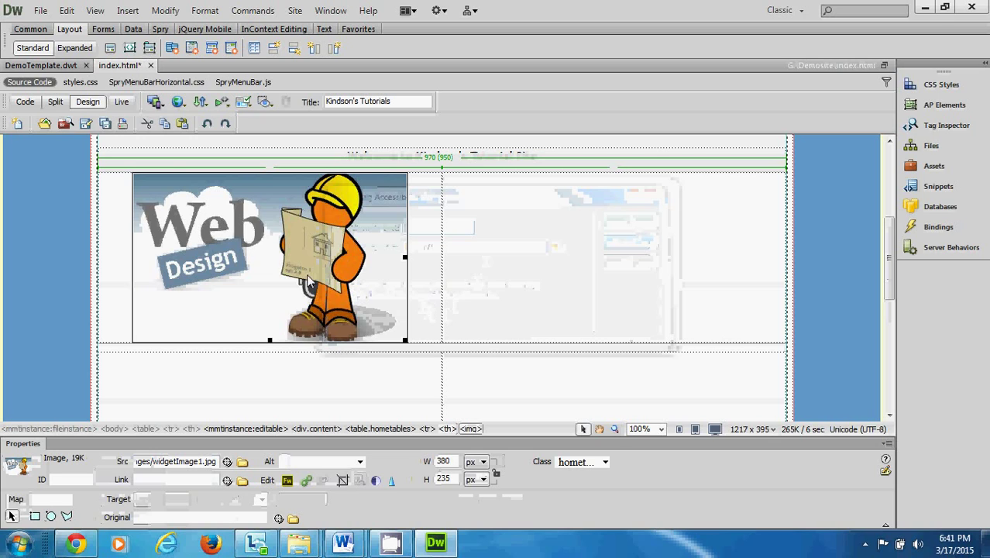
{"action": "key", "text": "Delete"}
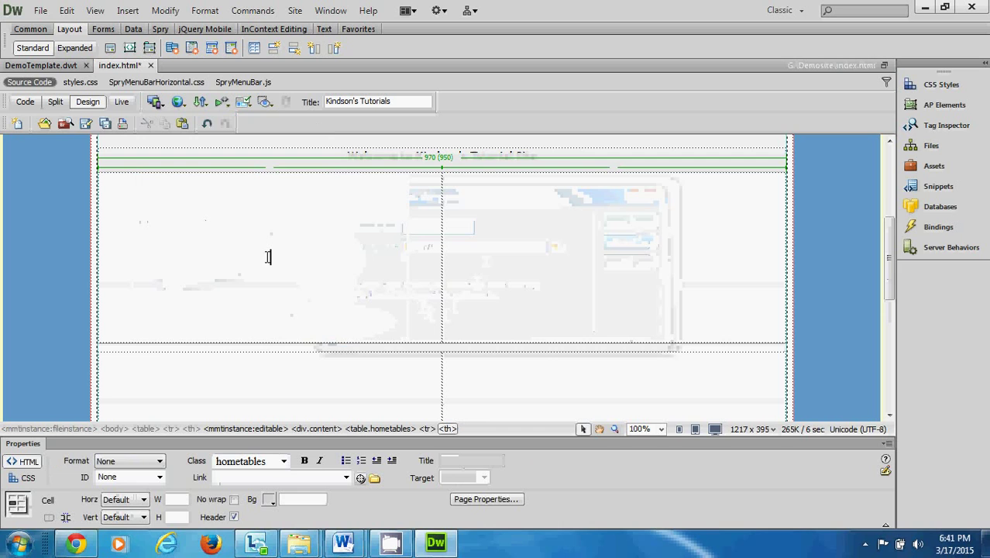
Step: Insert widgetImage3 from Tutorial_Assets into the first home table's left cell, without alternate text
{"action": "scroll", "coordinate": [268, 257], "scroll_direction": "down", "scroll_amount": 1}
{"action": "scroll", "coordinate": [268, 257], "scroll_direction": "up", "scroll_amount": 5}
{"action": "scroll", "coordinate": [186, 194], "scroll_direction": "down", "scroll_amount": 3}
{"action": "scroll", "coordinate": [186, 193], "scroll_direction": "down", "scroll_amount": 1}
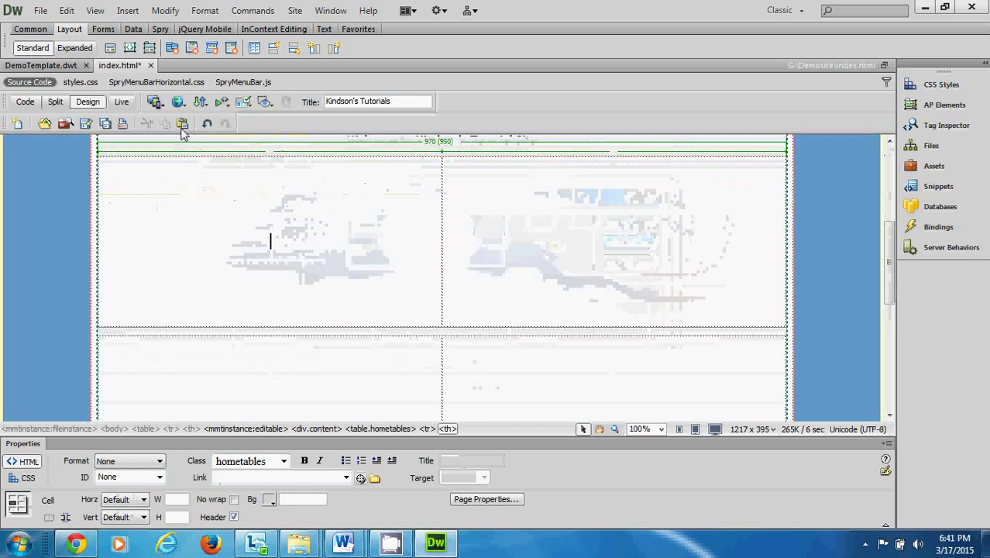
{"action": "left_click", "coordinate": [123, 13]}
{"action": "left_click", "coordinate": [140, 40]}
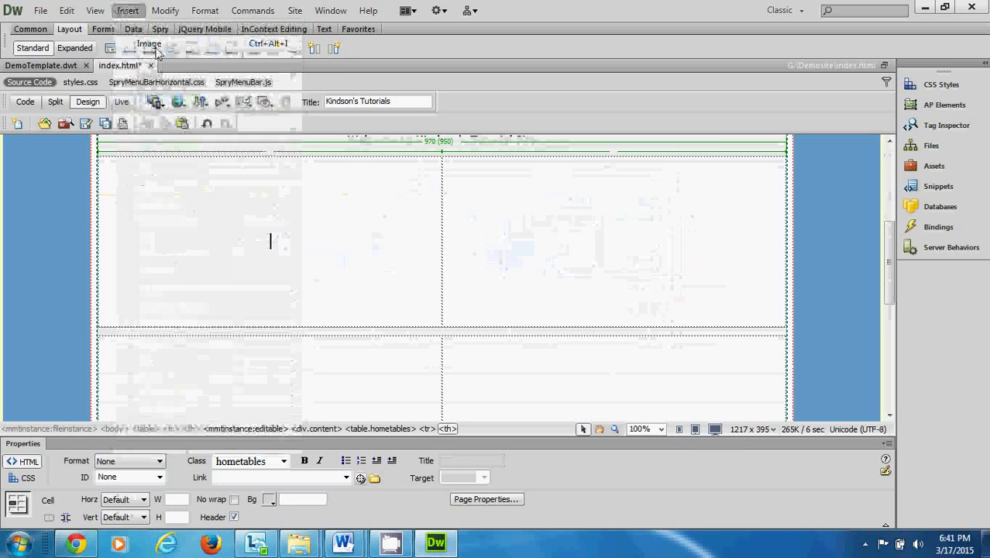
{"action": "left_click", "coordinate": [321, 273]}
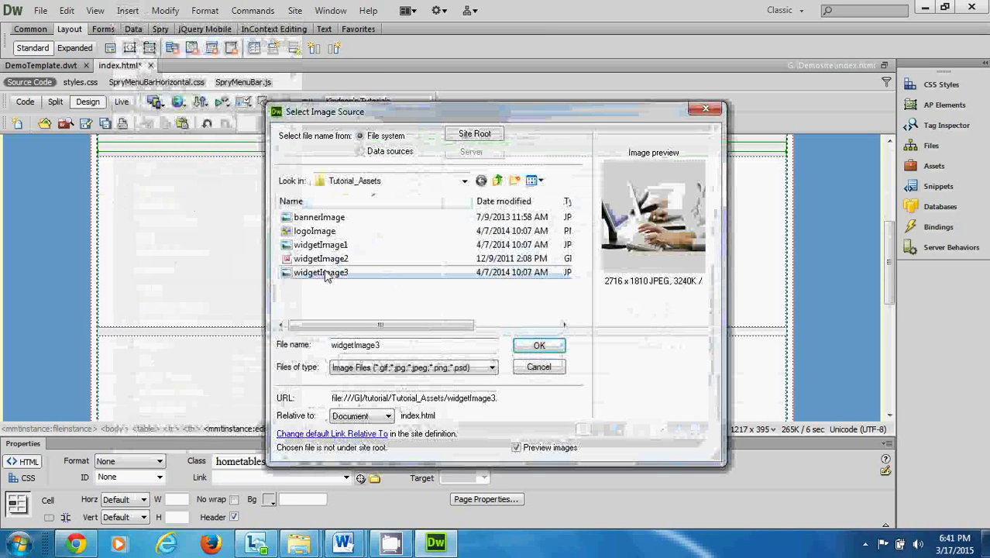
{"action": "left_click", "coordinate": [542, 350]}
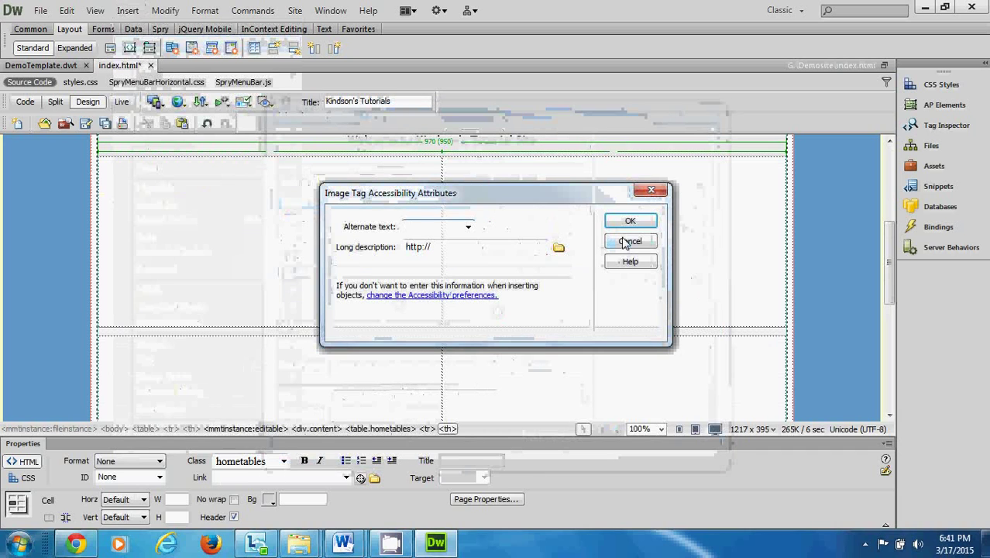
{"action": "left_click", "coordinate": [637, 222]}
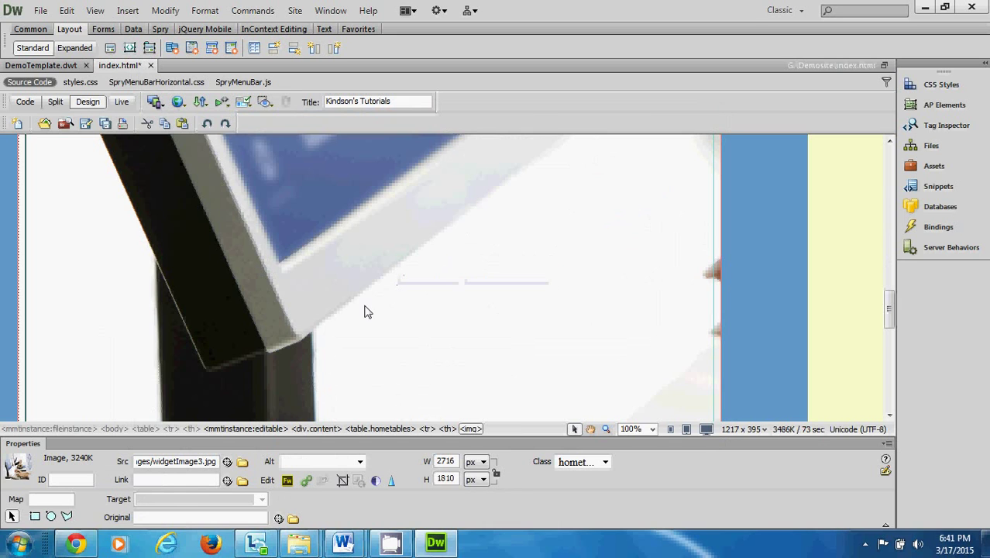
Step: Set the width of the inserted widgetImage3 picture to 450 pixels
{"action": "scroll", "coordinate": [518, 307], "scroll_direction": "down", "scroll_amount": 3}
{"action": "scroll", "coordinate": [518, 308], "scroll_direction": "up", "scroll_amount": 3}
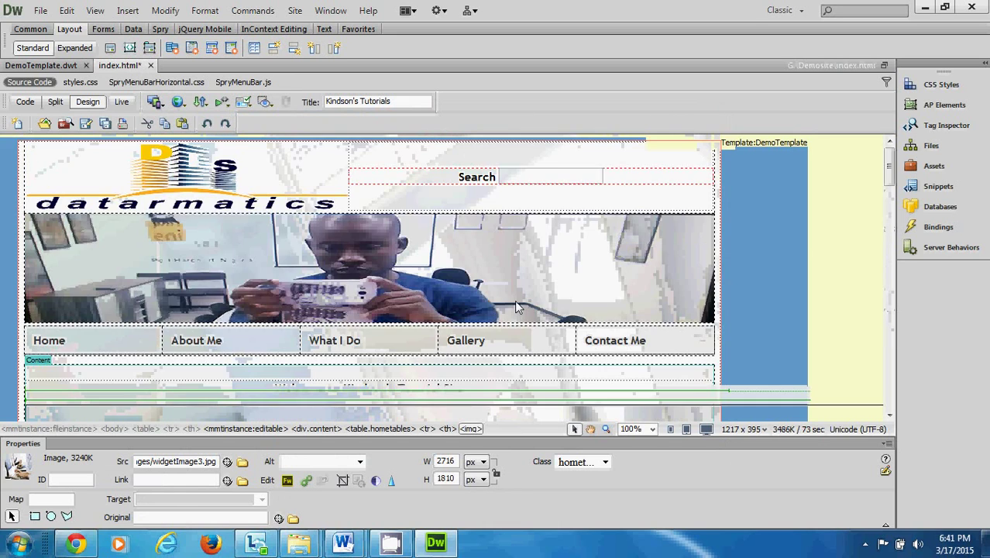
{"action": "scroll", "coordinate": [517, 307], "scroll_direction": "down", "scroll_amount": 5}
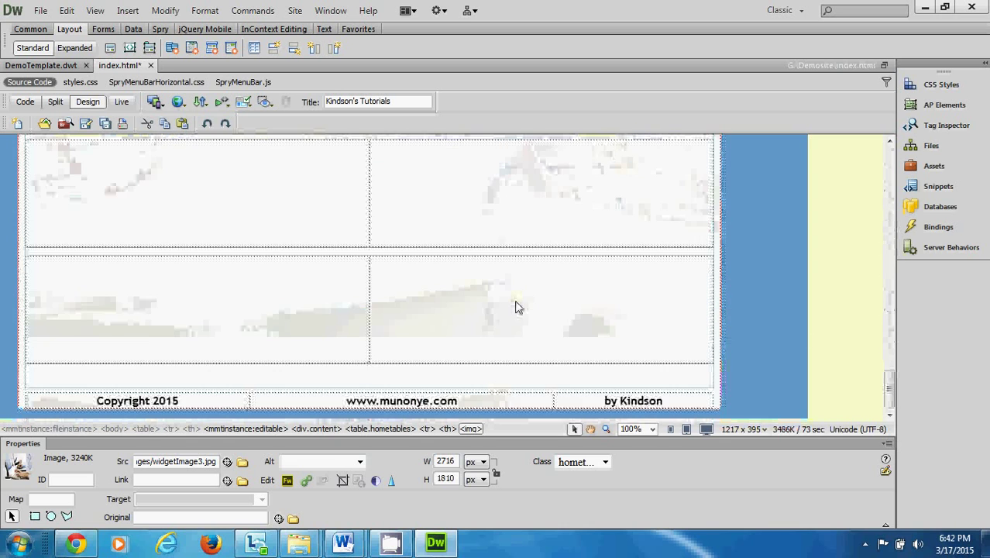
{"action": "scroll", "coordinate": [517, 307], "scroll_direction": "up", "scroll_amount": 2}
{"action": "scroll", "coordinate": [516, 307], "scroll_direction": "down", "scroll_amount": 3}
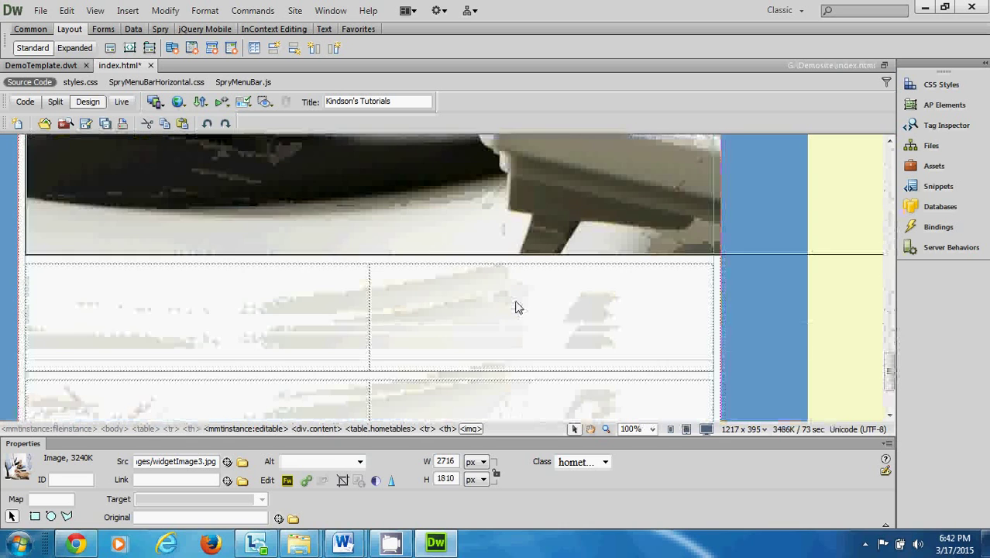
{"action": "scroll", "coordinate": [516, 307], "scroll_direction": "up", "scroll_amount": 2}
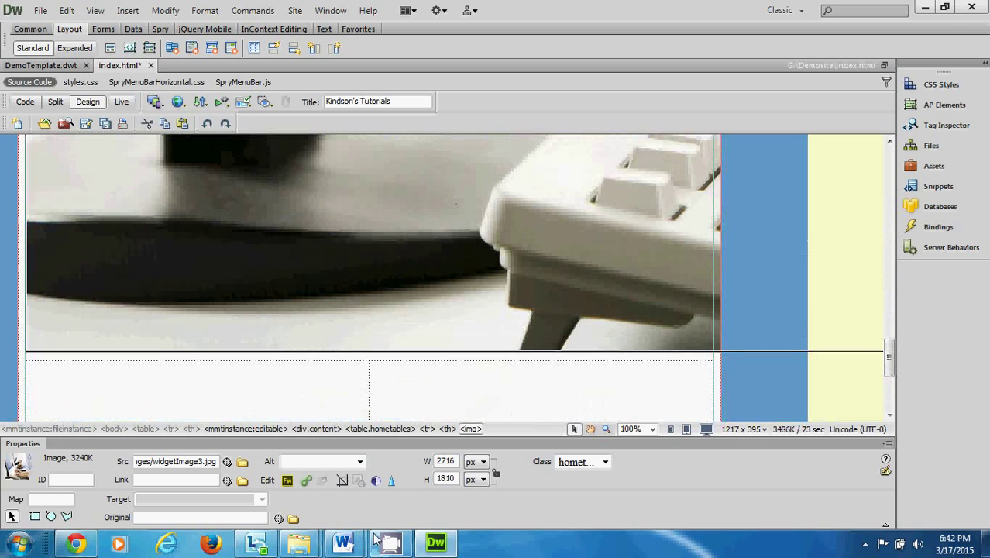
{"action": "double_click", "coordinate": [446, 478]}
{"action": "left_click_drag", "start_coordinate": [456, 461], "coordinate": [434, 468]}
{"action": "type", "text": "450"}
{"action": "key", "text": "Tab"}
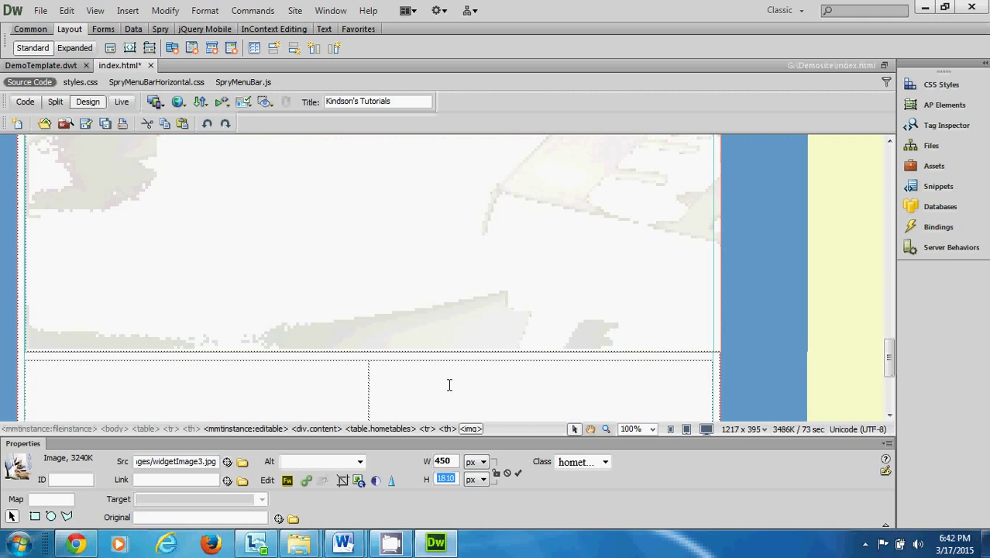
Step: Try to set the picture's height to 120 pixels, and undo the last change
{"action": "type", "text": "120"}
{"action": "left_click", "coordinate": [613, 353]}
{"action": "scroll", "coordinate": [613, 353], "scroll_direction": "up", "scroll_amount": 6}
{"action": "scroll", "coordinate": [613, 352], "scroll_direction": "down", "scroll_amount": 2}
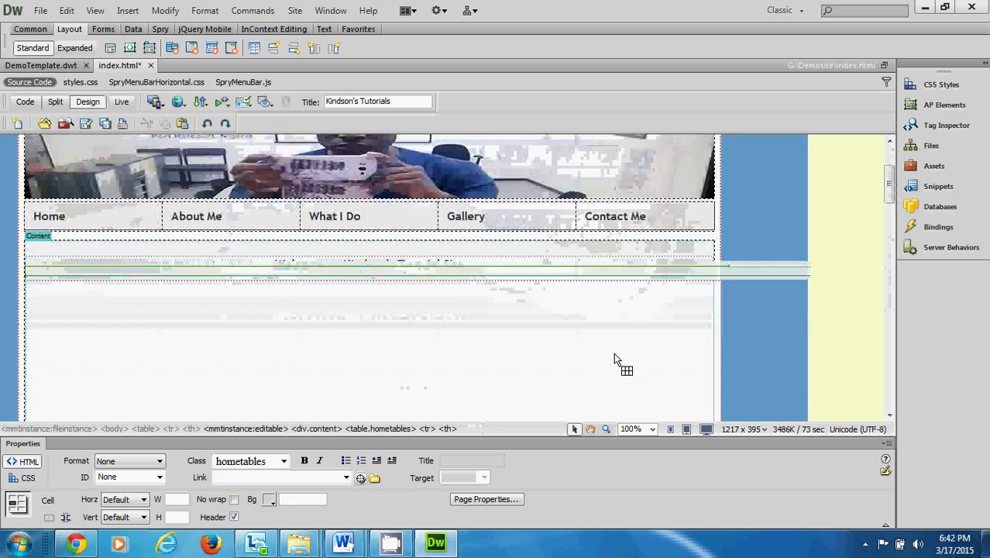
{"action": "scroll", "coordinate": [613, 353], "scroll_direction": "down", "scroll_amount": 1}
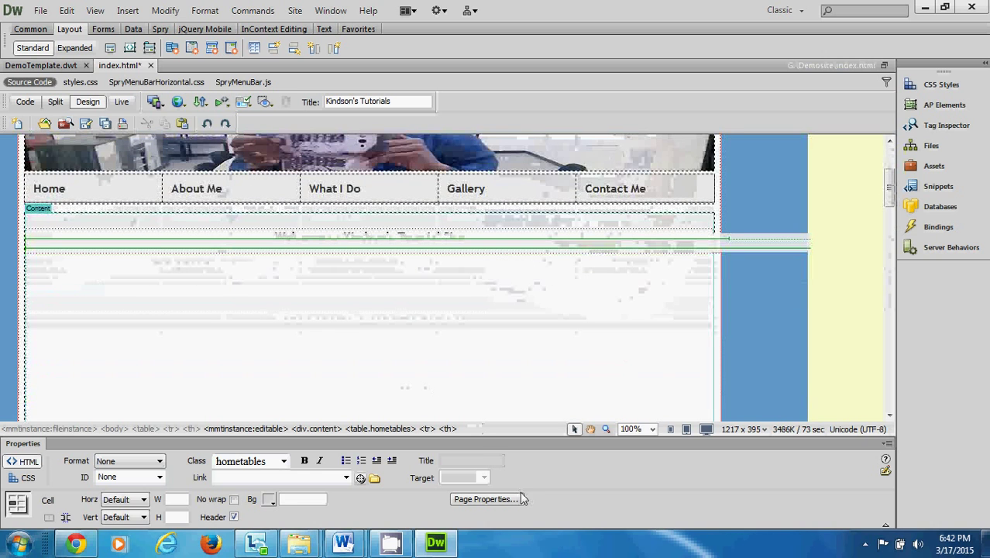
{"action": "scroll", "coordinate": [437, 384], "scroll_direction": "down", "scroll_amount": 3}
{"action": "left_click", "coordinate": [207, 123]}
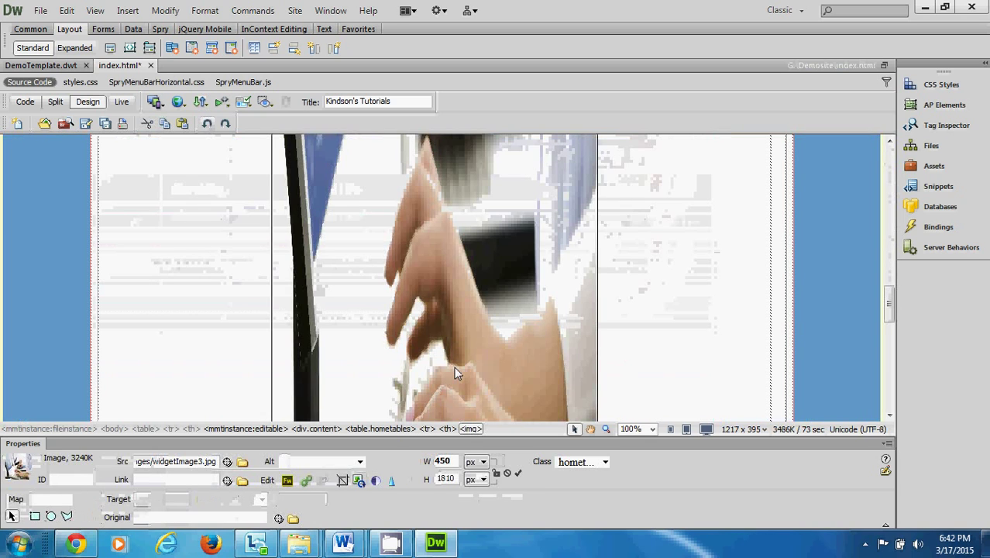
Step: Set the height of the 450-pixel-wide widgetImage3 picture to 120 pixels
{"action": "double_click", "coordinate": [445, 479]}
{"action": "type", "text": "120"}
{"action": "key", "text": "Return"}
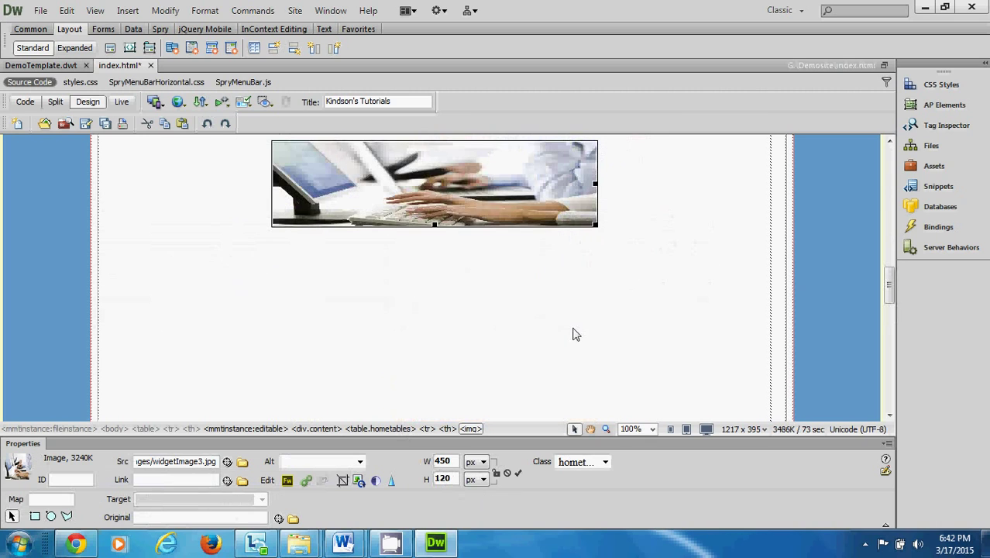
Step: Save and close index.html, and reopen it from the Demosite1 site files to view the resized image
{"action": "left_click", "coordinate": [771, 274]}
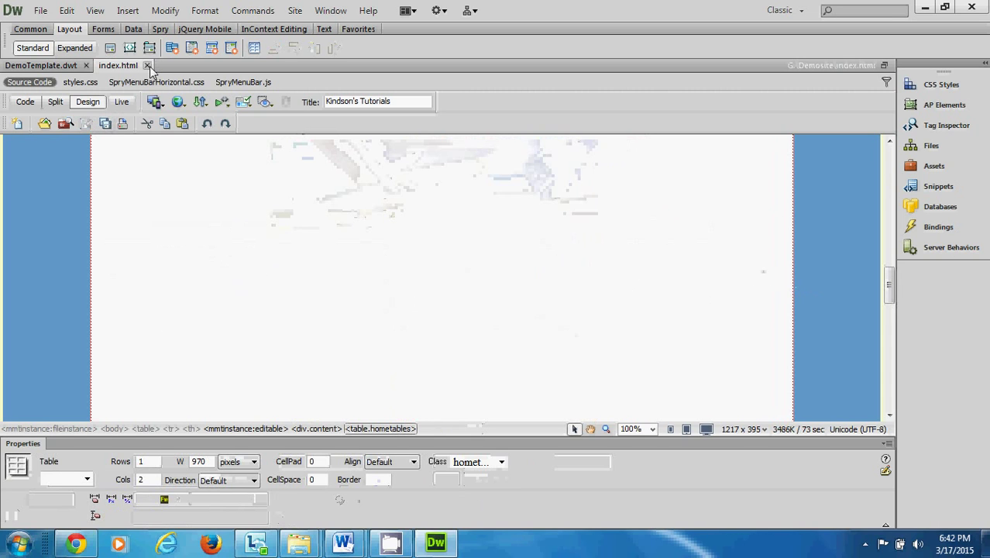
{"action": "left_click", "coordinate": [70, 66]}
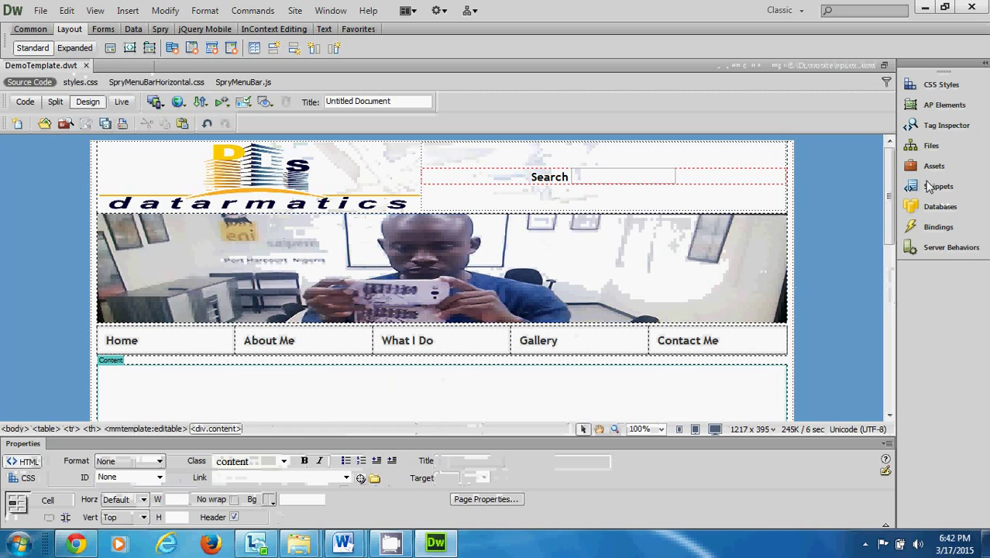
{"action": "left_click", "coordinate": [920, 146]}
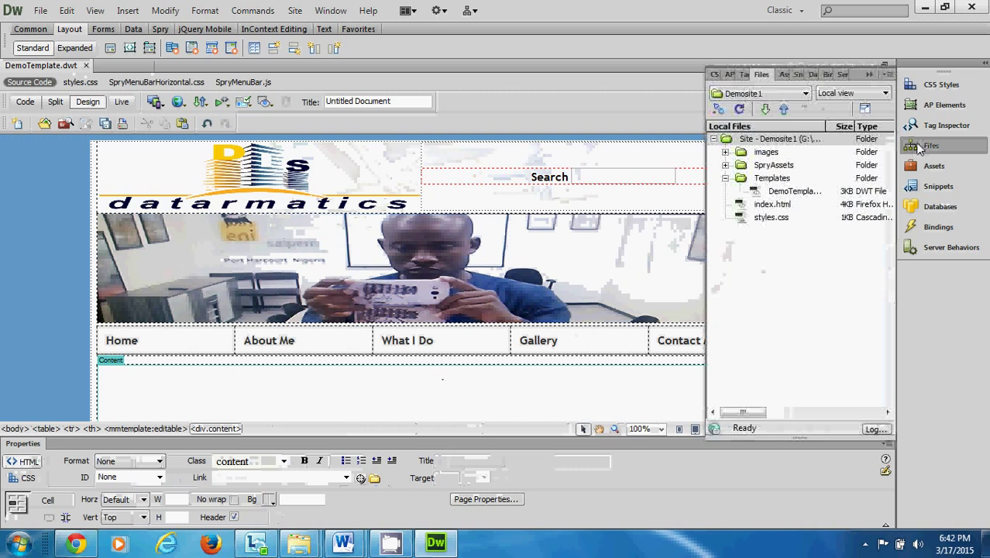
{"action": "double_click", "coordinate": [775, 205]}
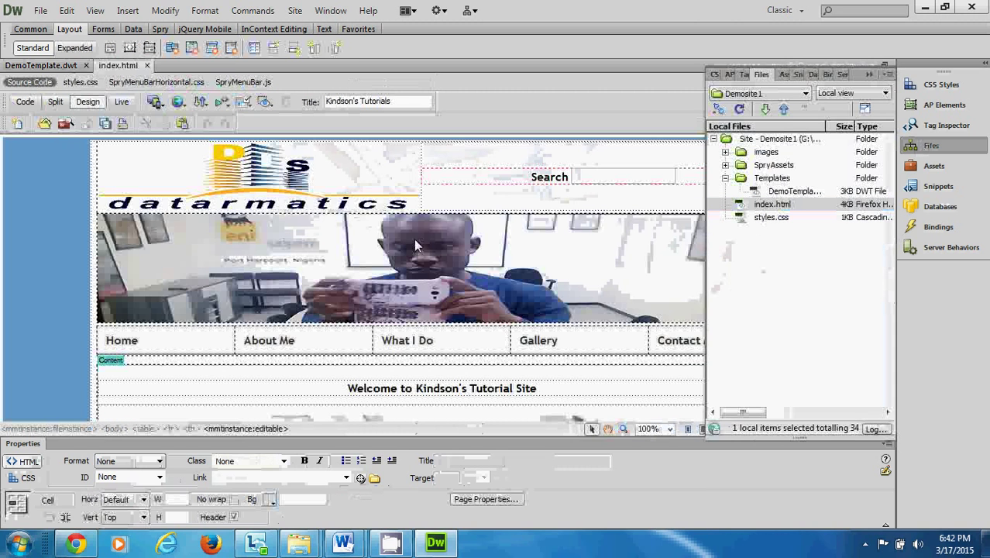
{"action": "scroll", "coordinate": [355, 308], "scroll_direction": "down", "scroll_amount": 5}
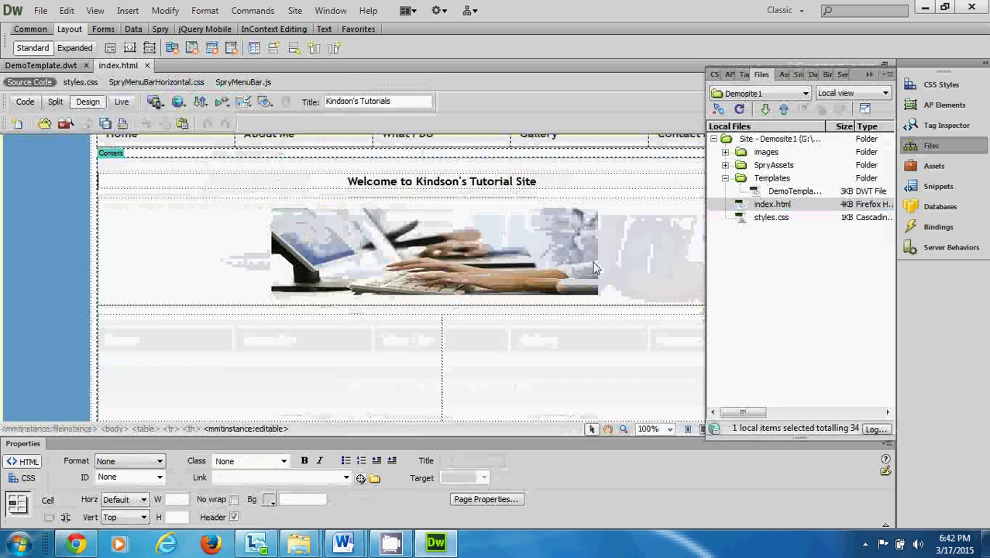
Step: Narrow the picture's column in the home table to 450 pixels, leaving a 498-pixel column beside it
{"action": "scroll", "coordinate": [596, 268], "scroll_direction": "down", "scroll_amount": 1}
{"action": "scroll", "coordinate": [596, 268], "scroll_direction": "up", "scroll_amount": 2}
{"action": "left_click", "coordinate": [659, 232]}
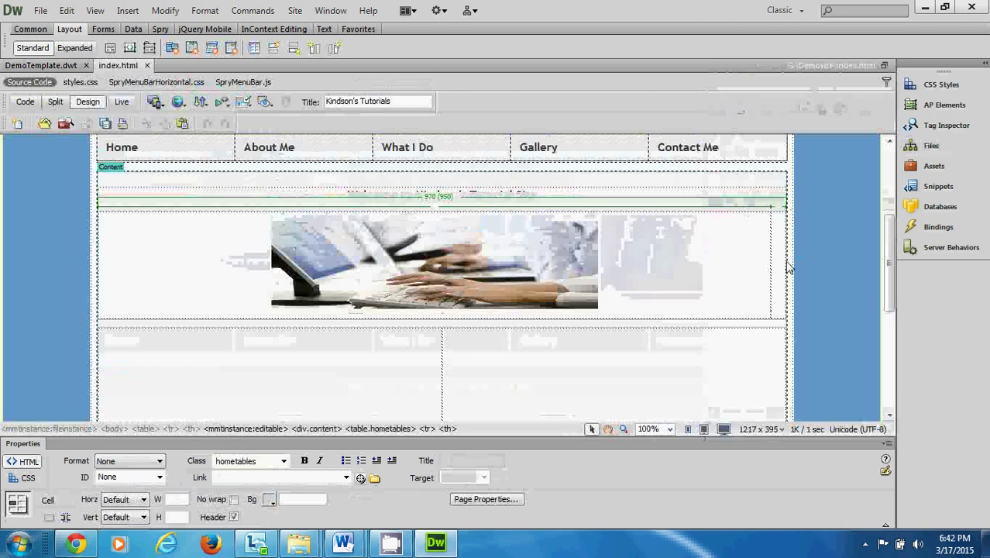
{"action": "left_click", "coordinate": [529, 275]}
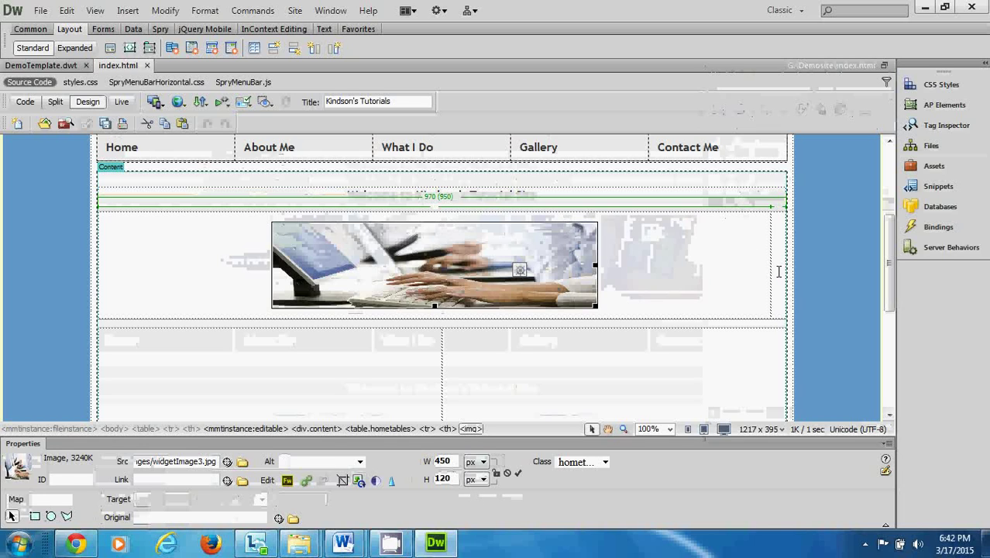
{"action": "left_click_drag", "start_coordinate": [771, 271], "coordinate": [220, 261]}
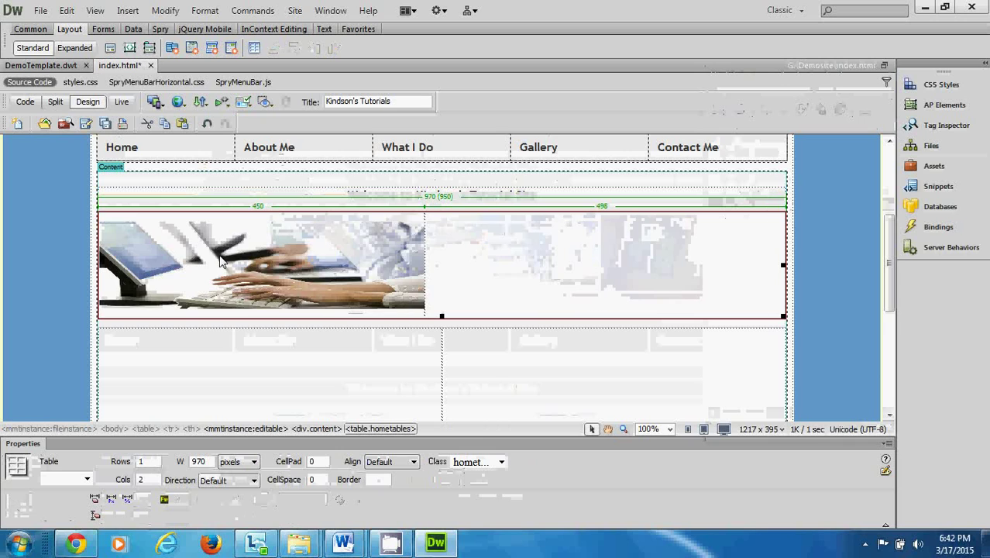
Step: Add the heading "Website Development" above the picture in the home table
{"action": "left_click", "coordinate": [143, 260]}
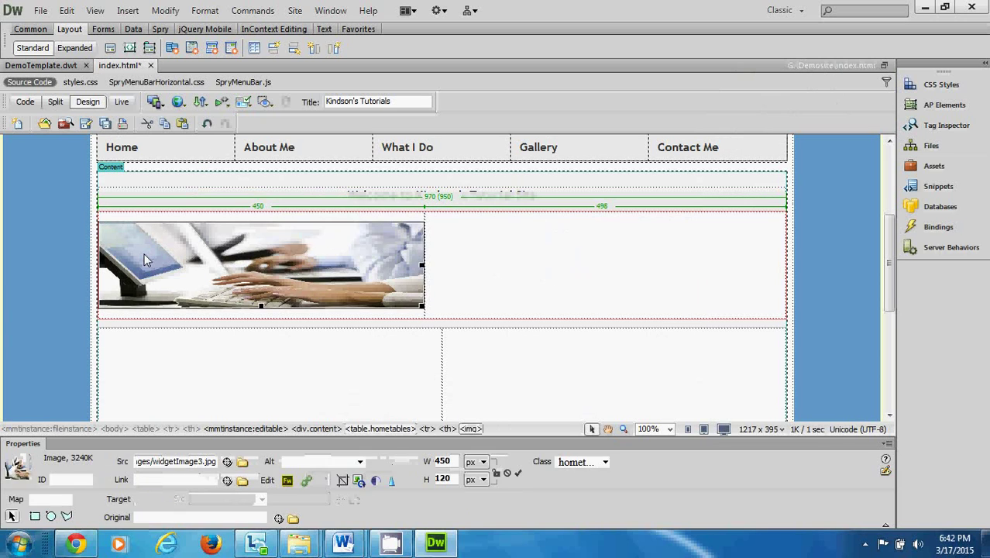
{"action": "key", "text": "Delete"}
{"action": "type", "text": "Website dE"}
{"action": "key", "text": "BackSpace"}
{"action": "key", "text": "BackSpace"}
{"action": "type", "text": "DEve"}
{"action": "key", "text": "BackSpace"}
{"action": "key", "text": "BackSpace"}
{"action": "key", "text": "BackSpace"}
{"action": "type", "text": "ev"}
{"action": "key", "text": "BackSpace"}
{"action": "type", "text": "opmnet"}
{"action": "key", "text": "BackSpace"}
{"action": "key", "text": "BackSpace"}
{"action": "key", "text": "BackSpace"}
{"action": "type", "text": "ent"}
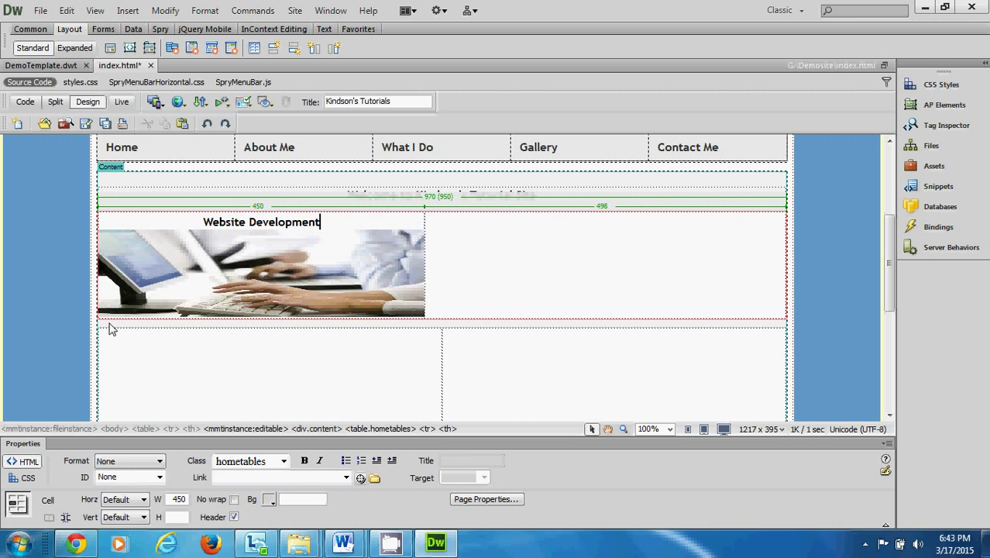
Step: Switch to Chrome, open file:///G:/tutorial/index.html and copy the paragraph beside its Website Design picture
{"action": "left_click", "coordinate": [500, 265]}
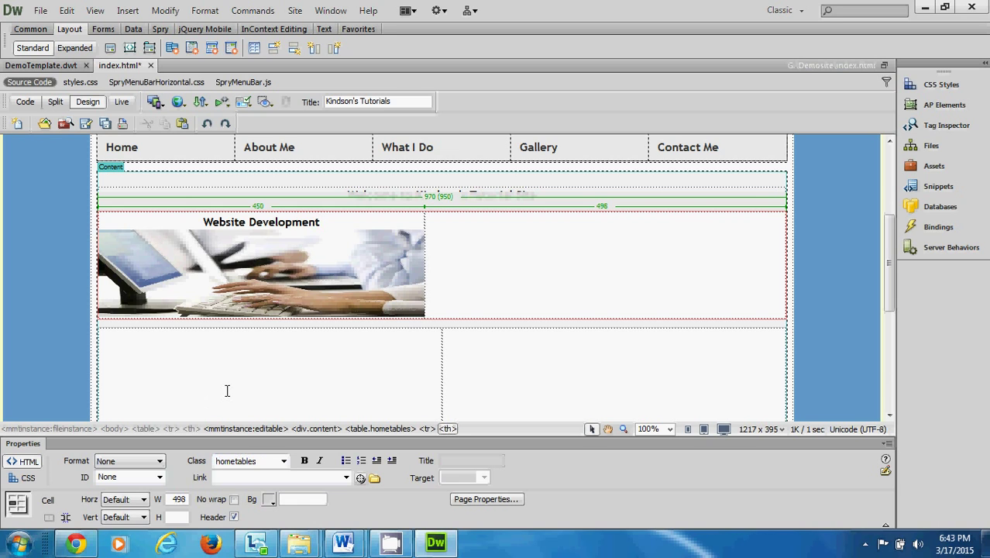
{"action": "left_click", "coordinate": [77, 542]}
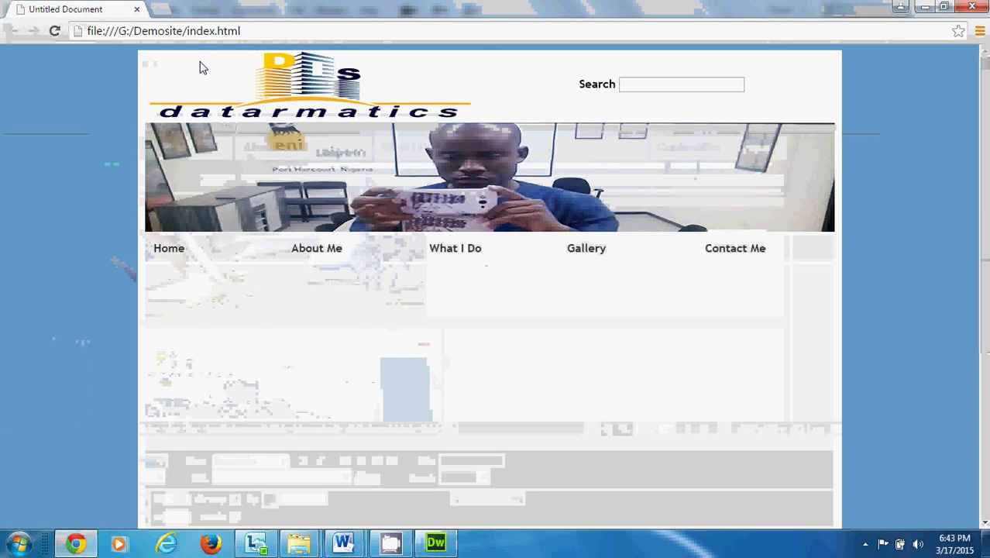
{"action": "left_click_drag", "start_coordinate": [143, 36], "coordinate": [248, 33]}
{"action": "key", "text": "BackSpace"}
{"action": "key", "text": "BackSpace"}
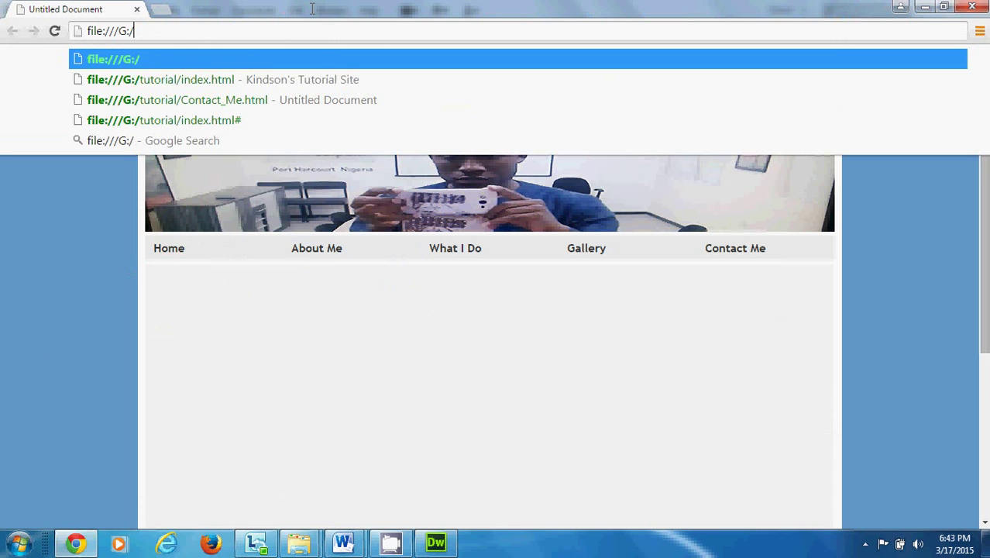
{"action": "left_click", "coordinate": [323, 81]}
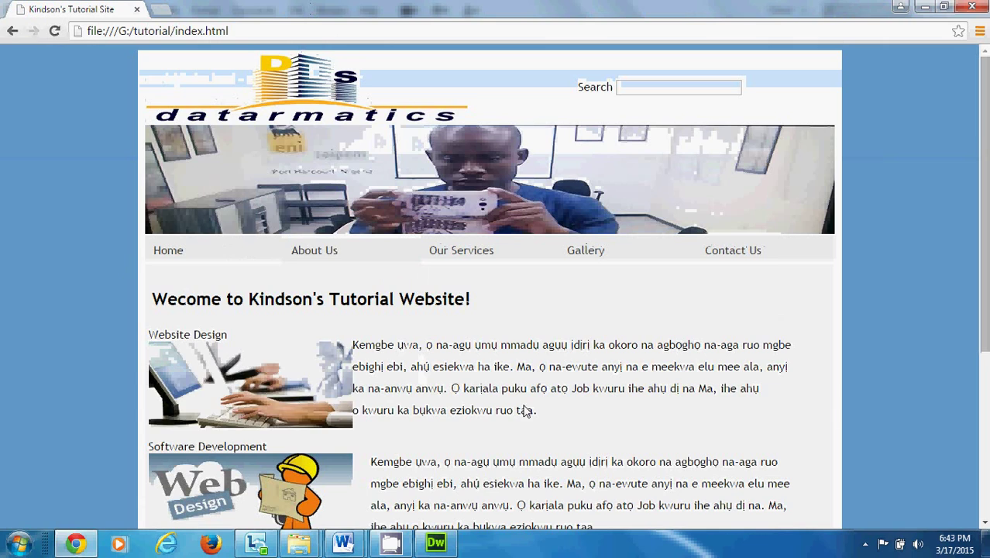
{"action": "left_click_drag", "start_coordinate": [554, 420], "coordinate": [354, 345]}
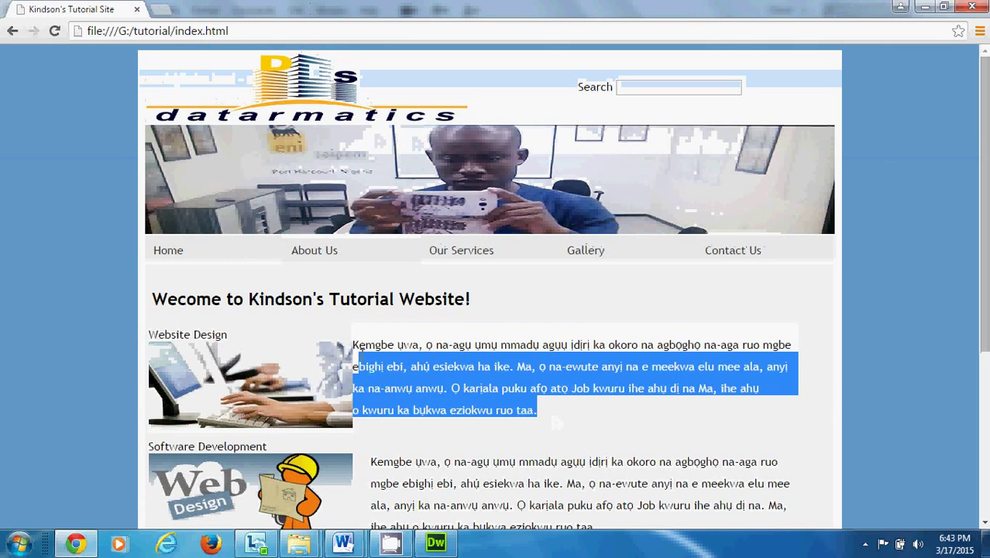
{"action": "right_click", "coordinate": [354, 366]}
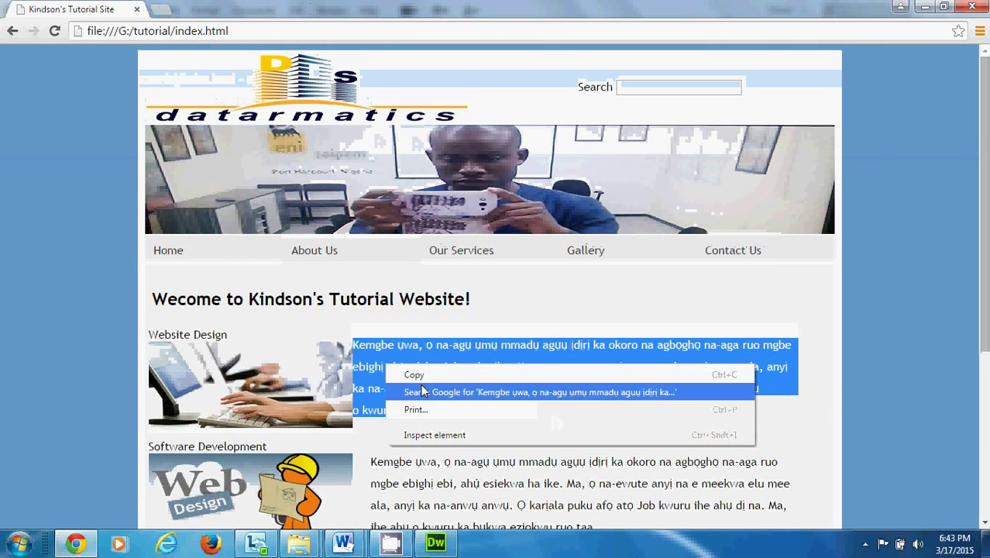
{"action": "left_click", "coordinate": [364, 375]}
Step: Return to Dreamweaver and paste the copied paragraph into the empty cell beside the Website Development picture
{"action": "left_click", "coordinate": [925, 7]}
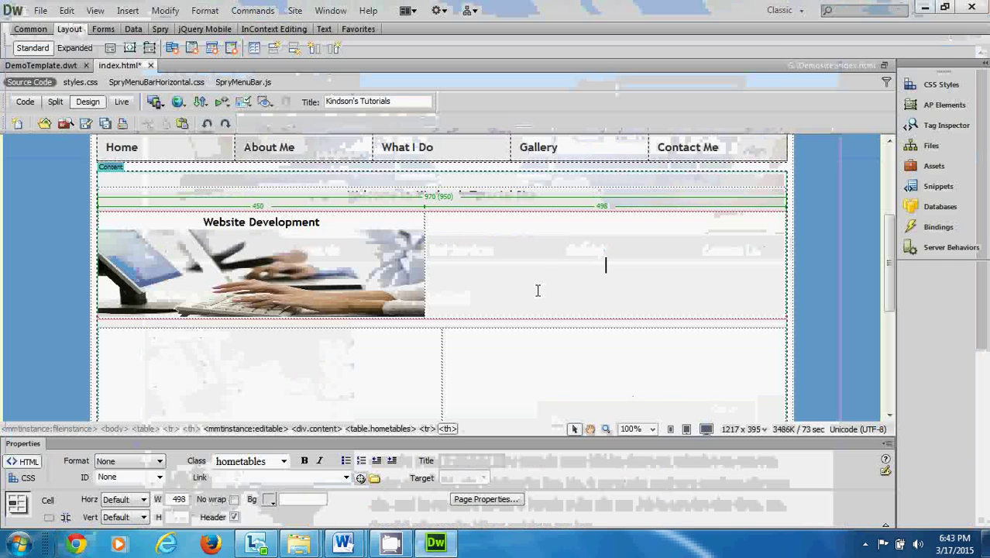
{"action": "right_click", "coordinate": [537, 271]}
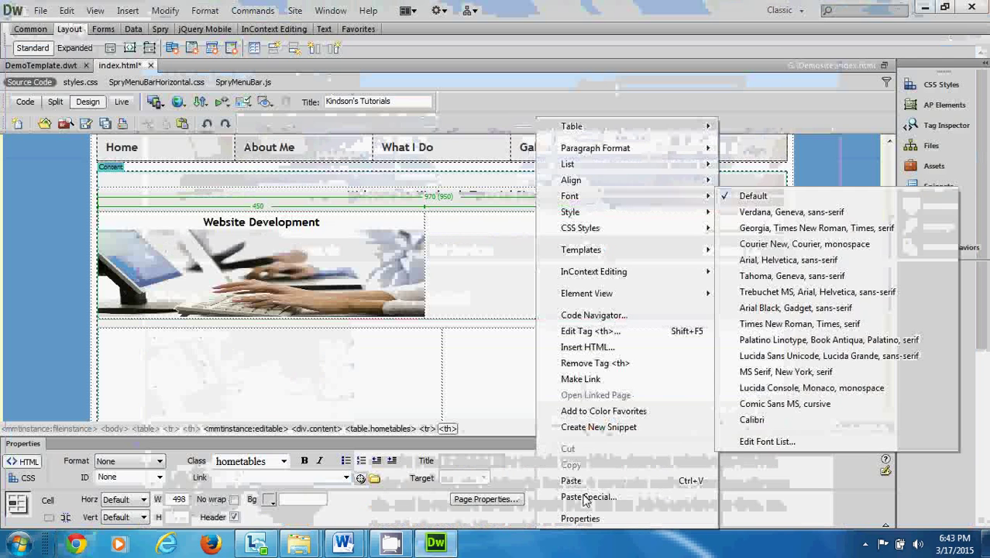
{"action": "left_click", "coordinate": [586, 481]}
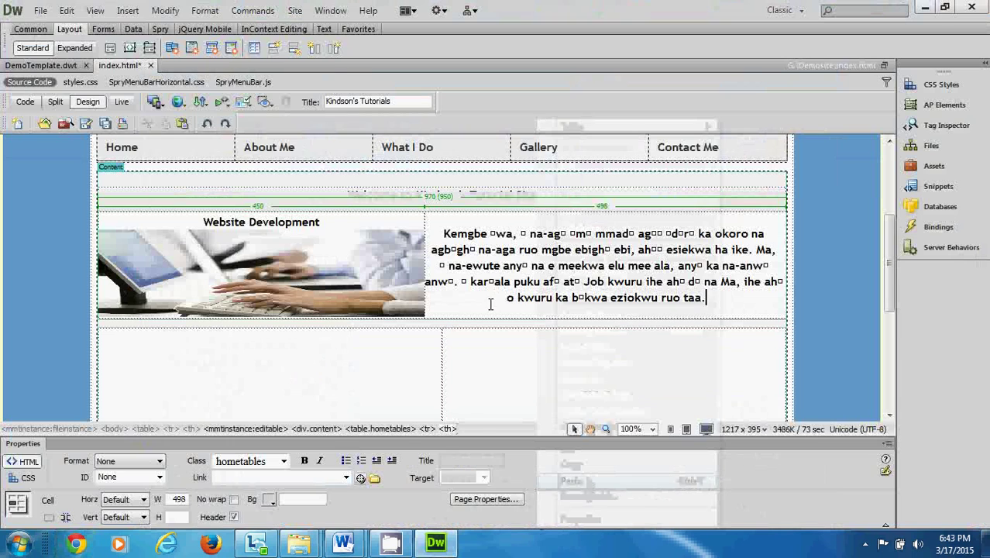
Step: Apply the bodytext class and bold formatting to the paragraph beside the Website Development picture
{"action": "left_click_drag", "start_coordinate": [705, 297], "coordinate": [440, 231]}
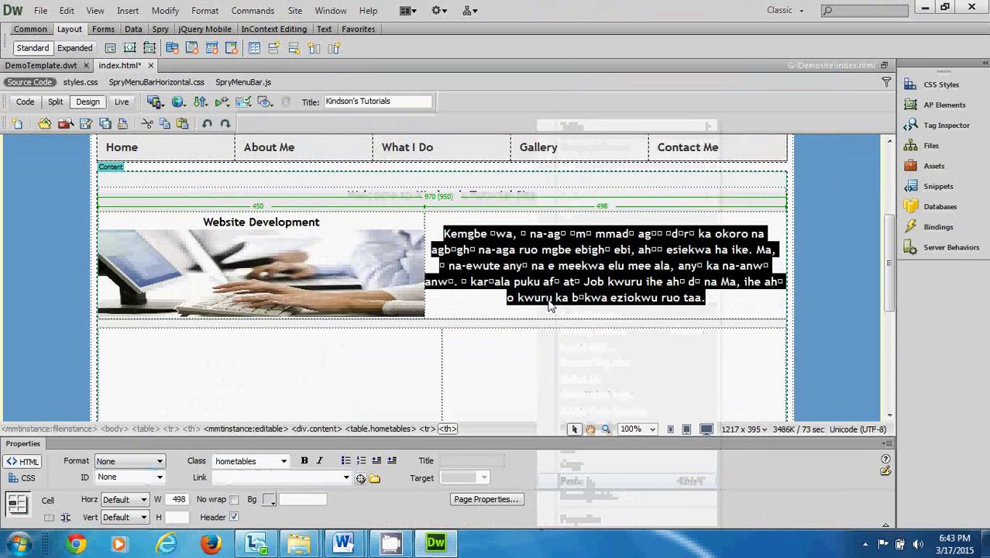
{"action": "left_click", "coordinate": [283, 461]}
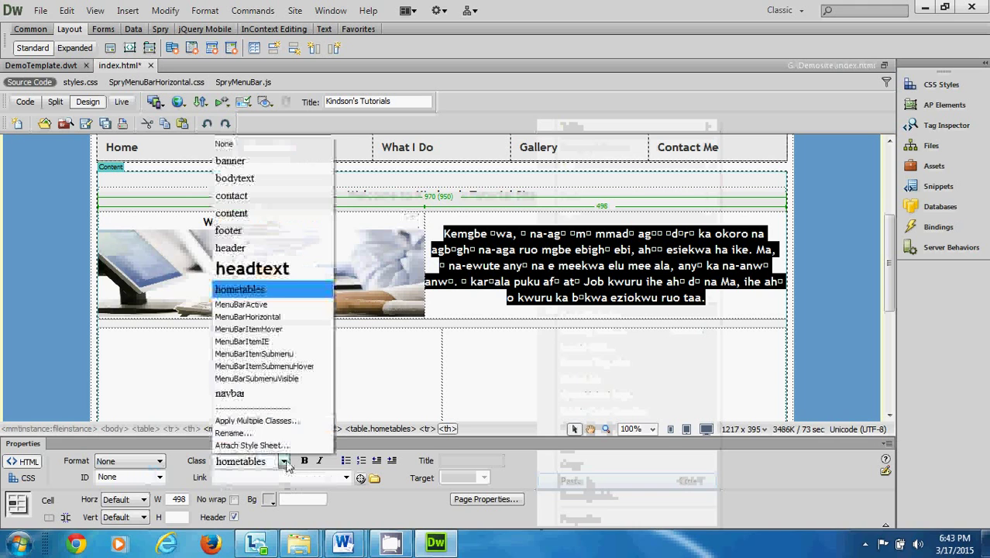
{"action": "left_click", "coordinate": [246, 179]}
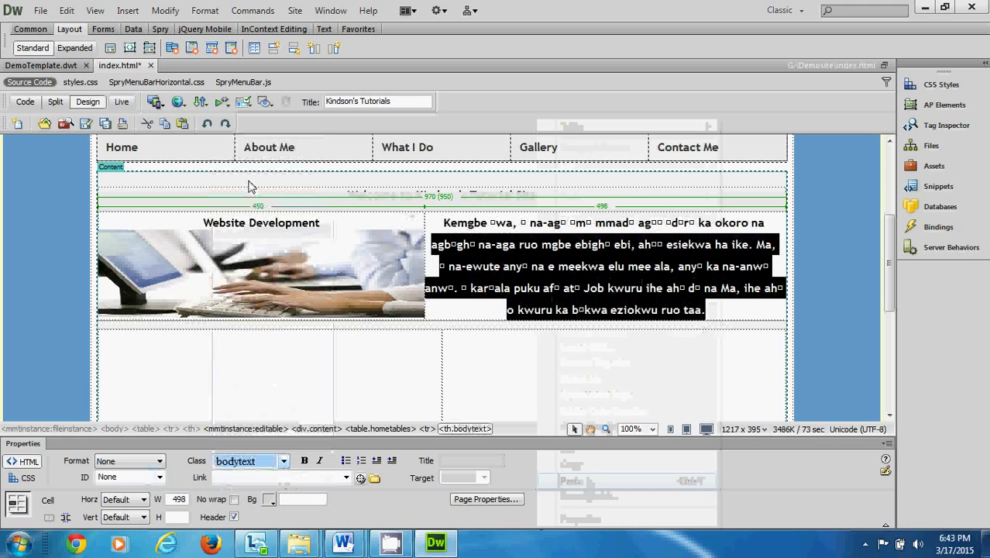
{"action": "left_click", "coordinate": [512, 353]}
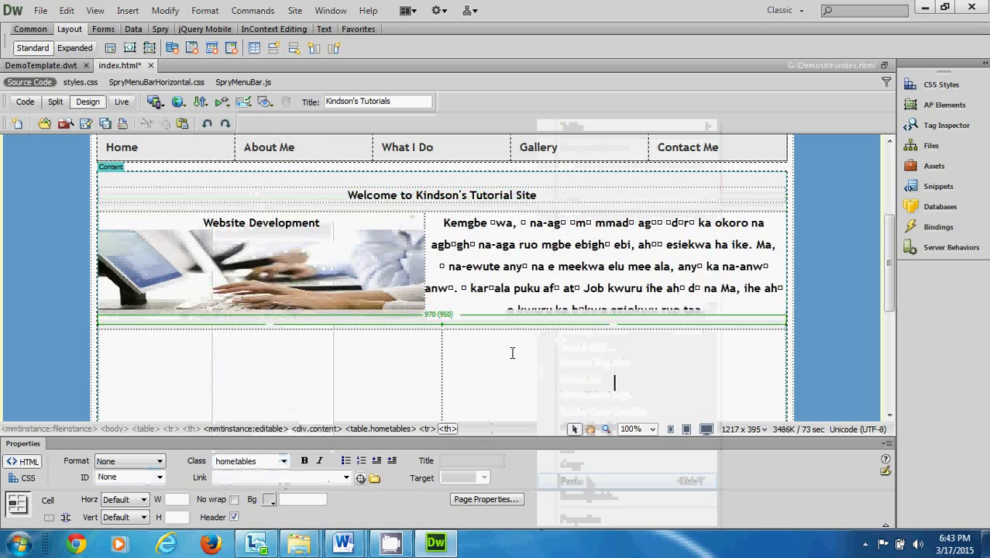
{"action": "scroll", "coordinate": [518, 261], "scroll_direction": "down", "scroll_amount": 1}
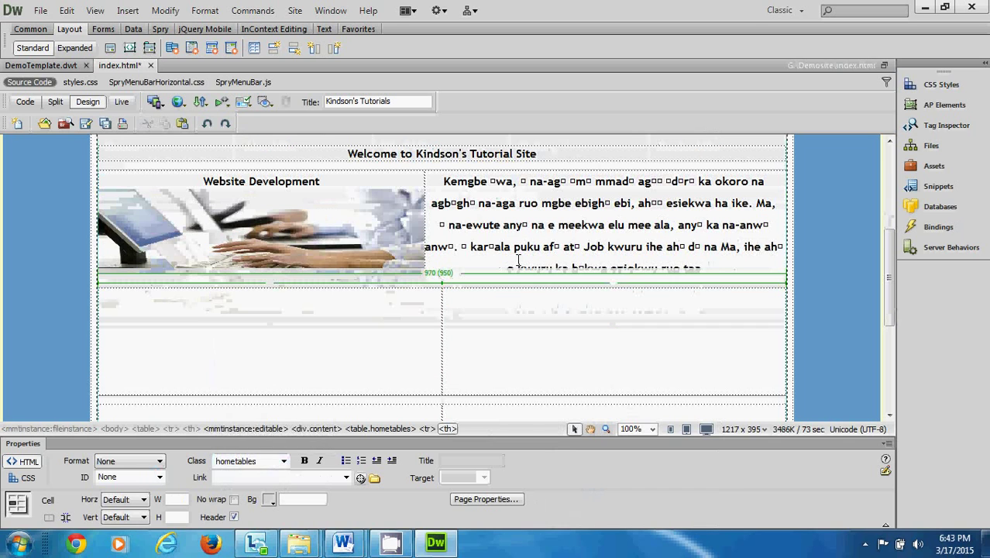
{"action": "left_click", "coordinate": [302, 310]}
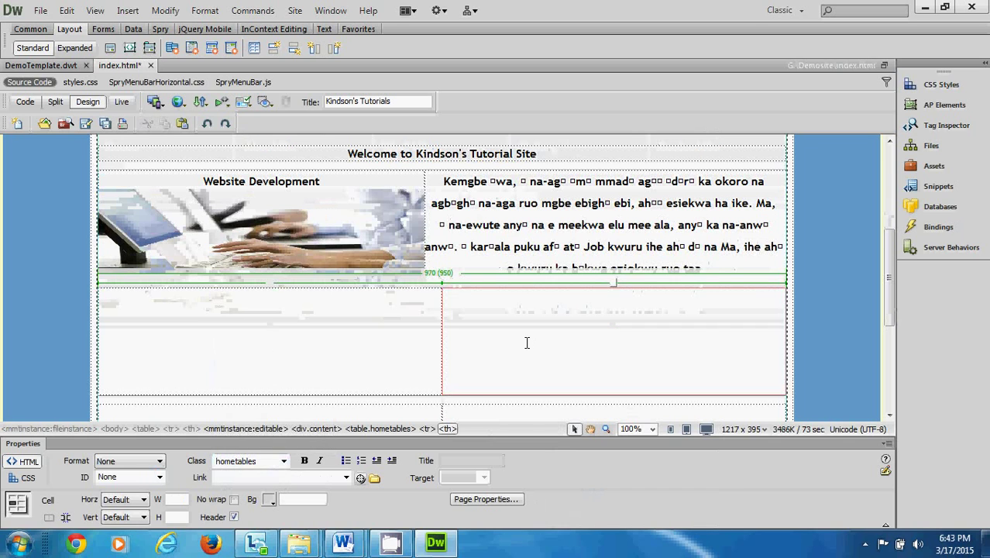
{"action": "triple_click", "coordinate": [573, 225]}
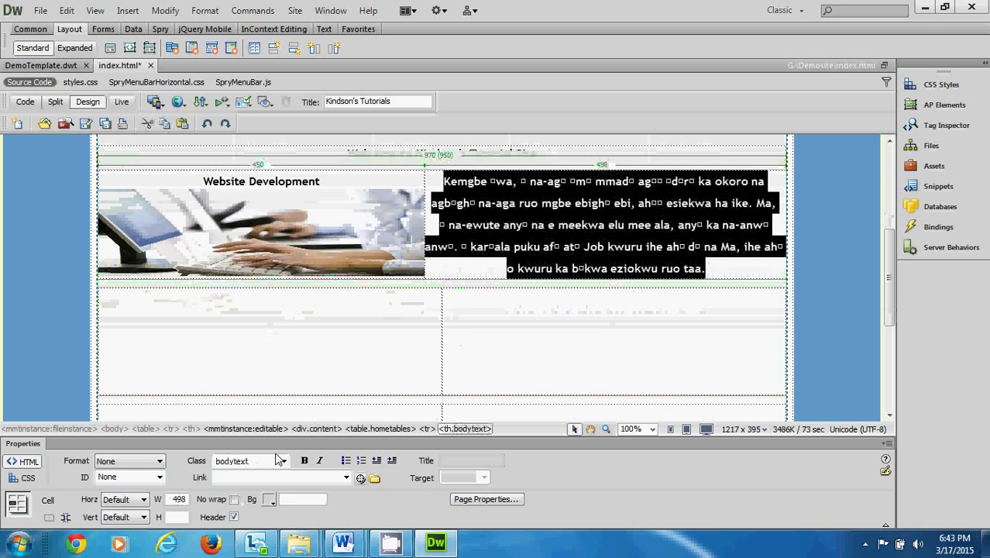
{"action": "left_click", "coordinate": [304, 460]}
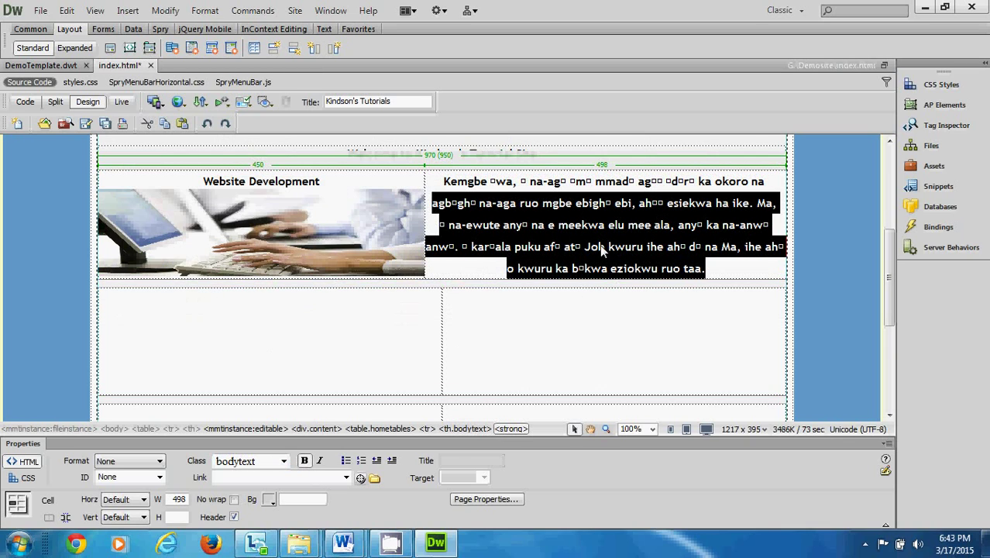
Step: Save index.html, preview the page in the browser, and close the preview
{"action": "scroll", "coordinate": [483, 285], "scroll_direction": "up", "scroll_amount": 5}
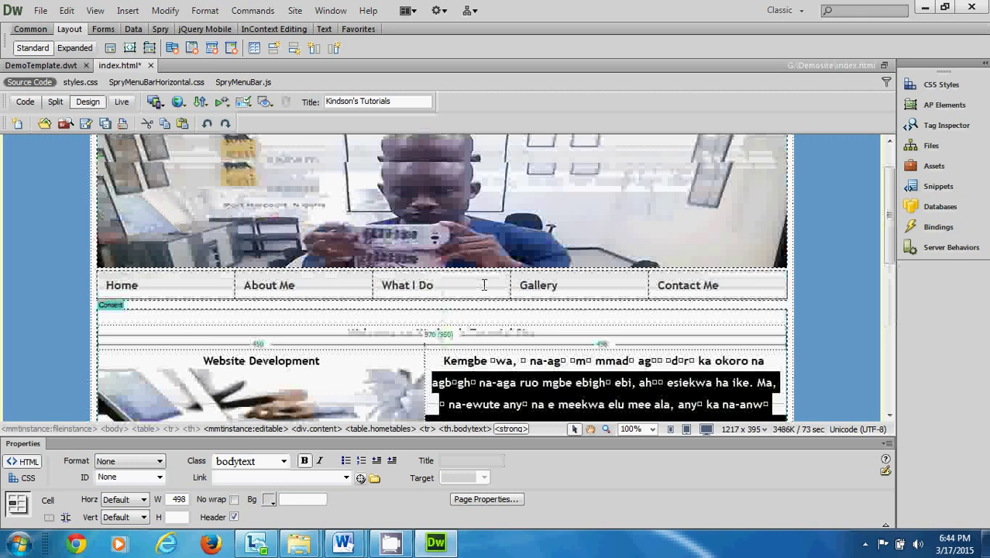
{"action": "key", "text": "F12"}
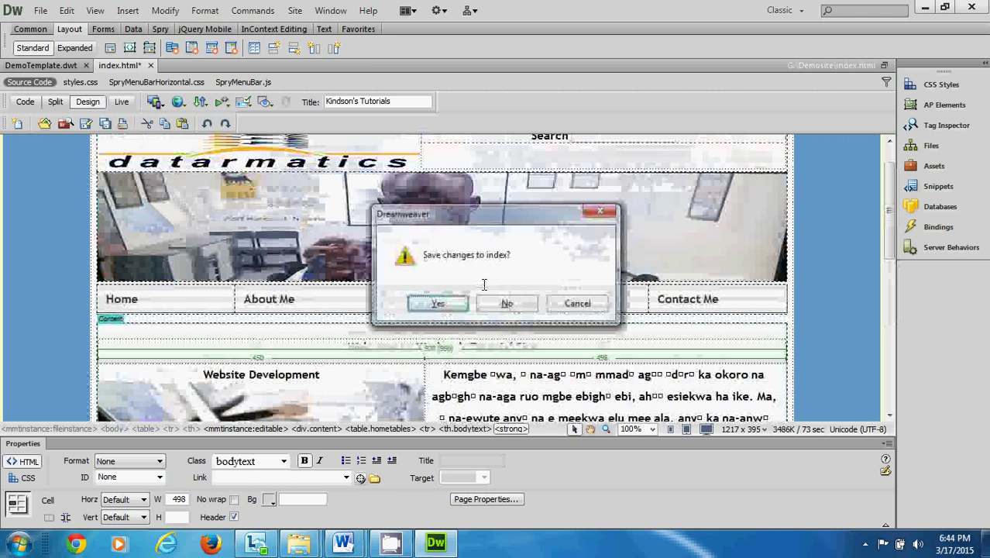
{"action": "left_click", "coordinate": [439, 301]}
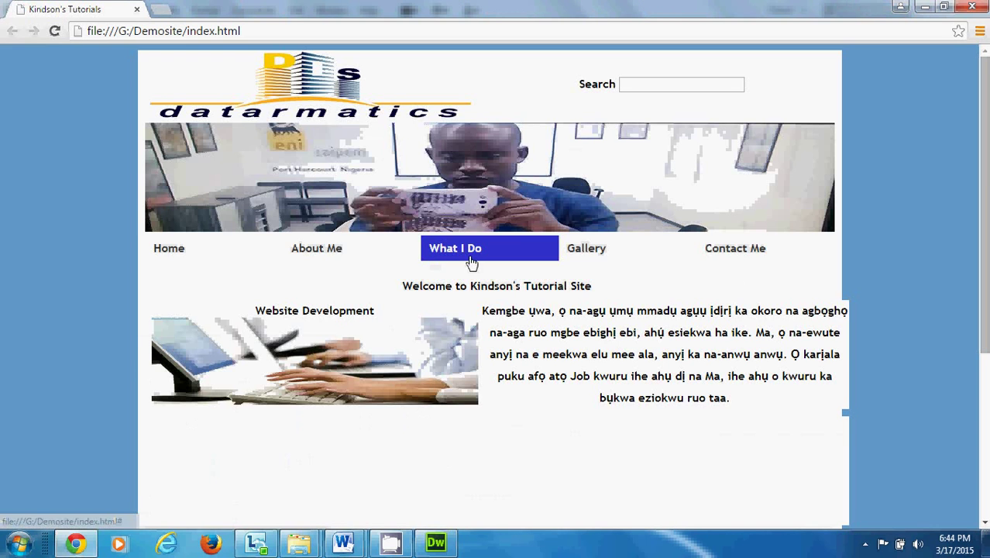
{"action": "left_click", "coordinate": [971, 6]}
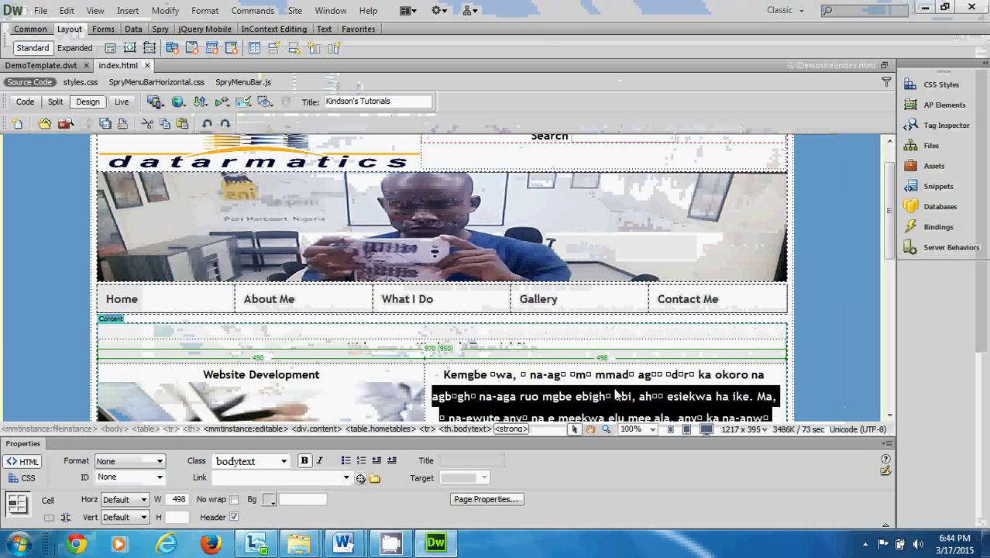
Step: Delete the last line of the paragraph beside the Website Development picture
{"action": "scroll", "coordinate": [630, 358], "scroll_direction": "down", "scroll_amount": 1}
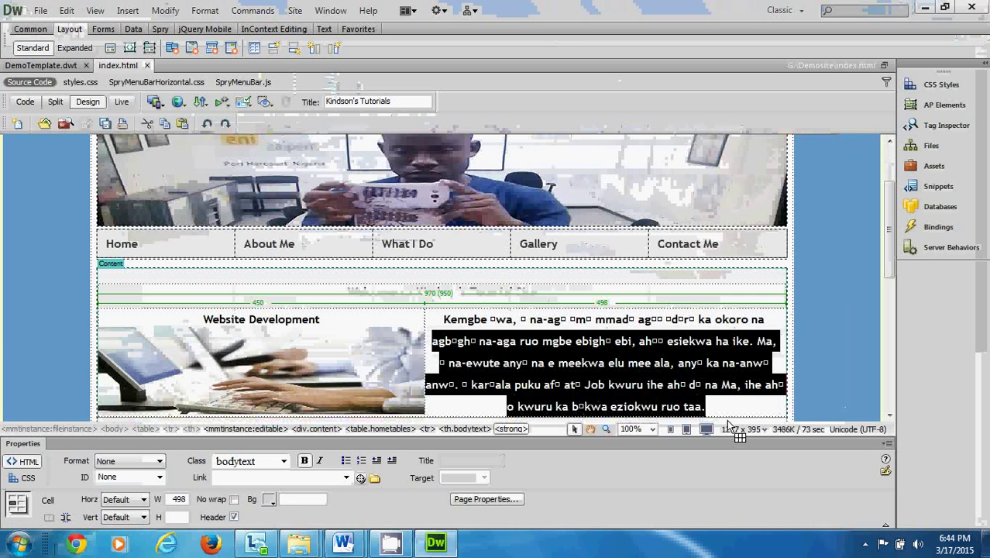
{"action": "scroll", "coordinate": [727, 419], "scroll_direction": "down", "scroll_amount": 1}
{"action": "left_click_drag", "start_coordinate": [733, 391], "coordinate": [509, 393]}
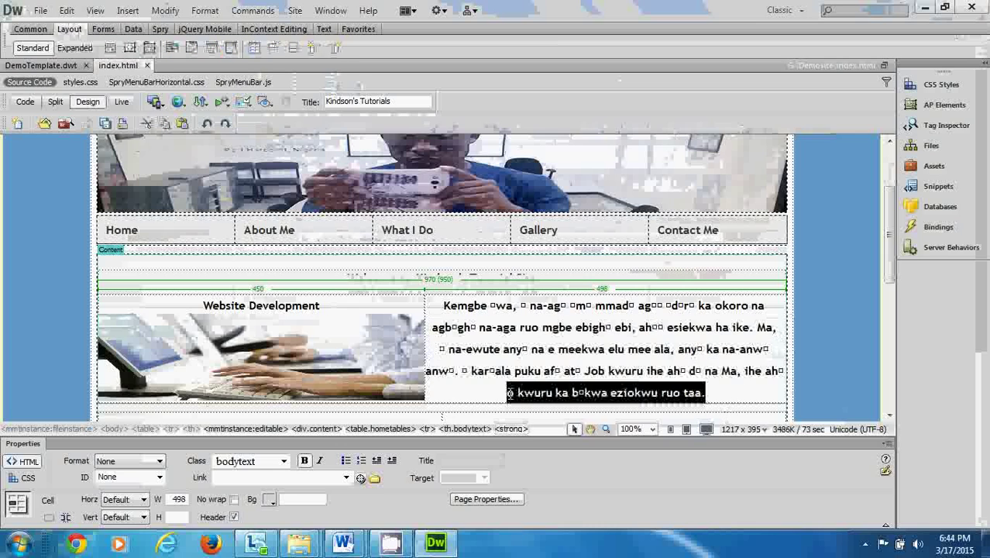
{"action": "key", "text": "Delete"}
Step: Narrow the Website Development column to 434 pixels, widening the paragraph column to 514 pixels
{"action": "left_click", "coordinate": [333, 355]}
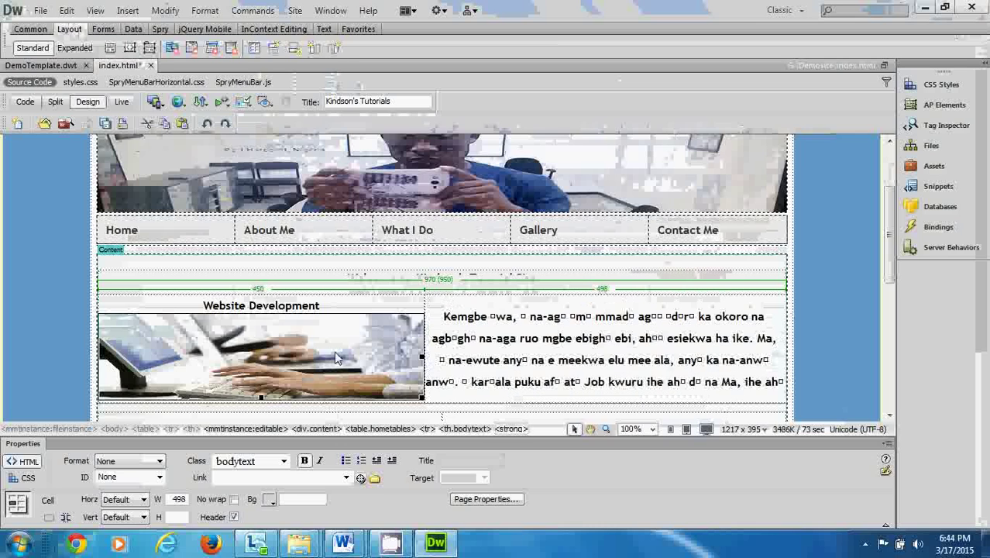
{"action": "left_click", "coordinate": [416, 366]}
{"action": "left_click_drag", "start_coordinate": [424, 355], "coordinate": [413, 354]}
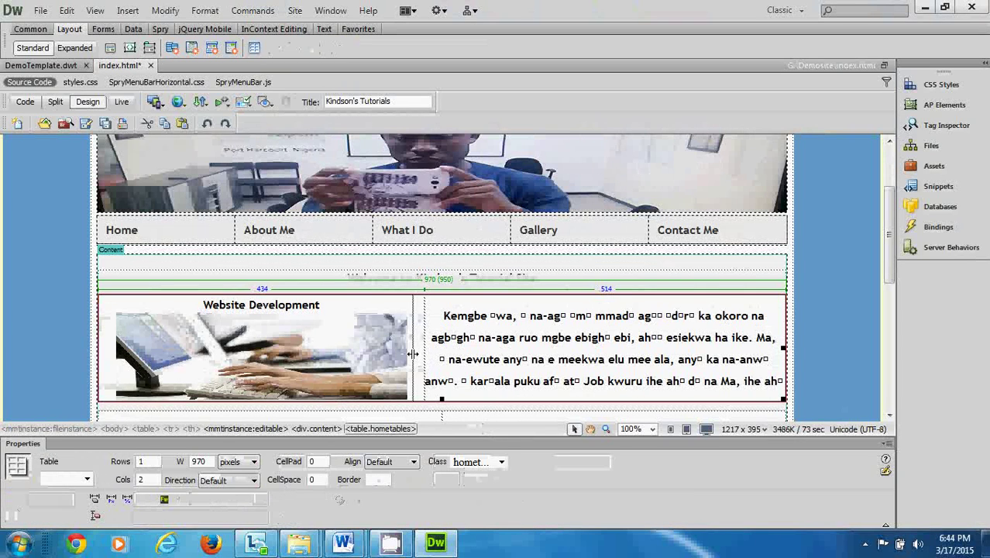
Step: Save the changes to index.html and preview the page in Chrome
{"action": "key", "text": "ctrl+w"}
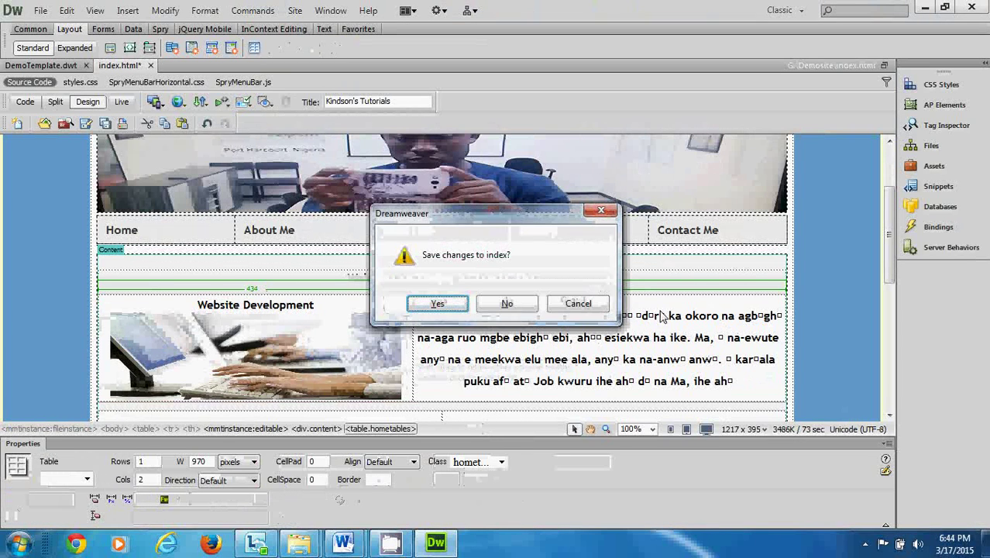
{"action": "left_click", "coordinate": [460, 303]}
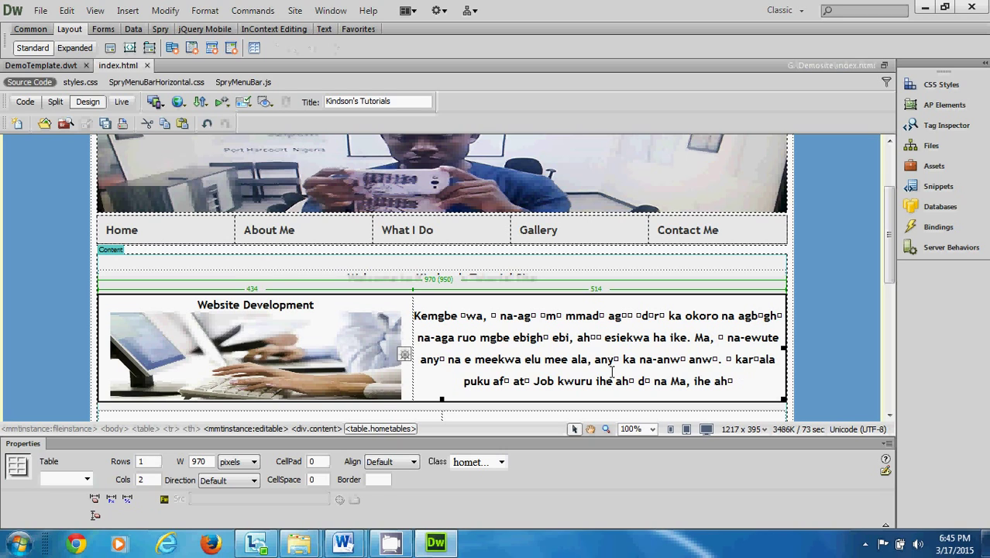
{"action": "left_click_drag", "start_coordinate": [749, 382], "coordinate": [425, 288]}
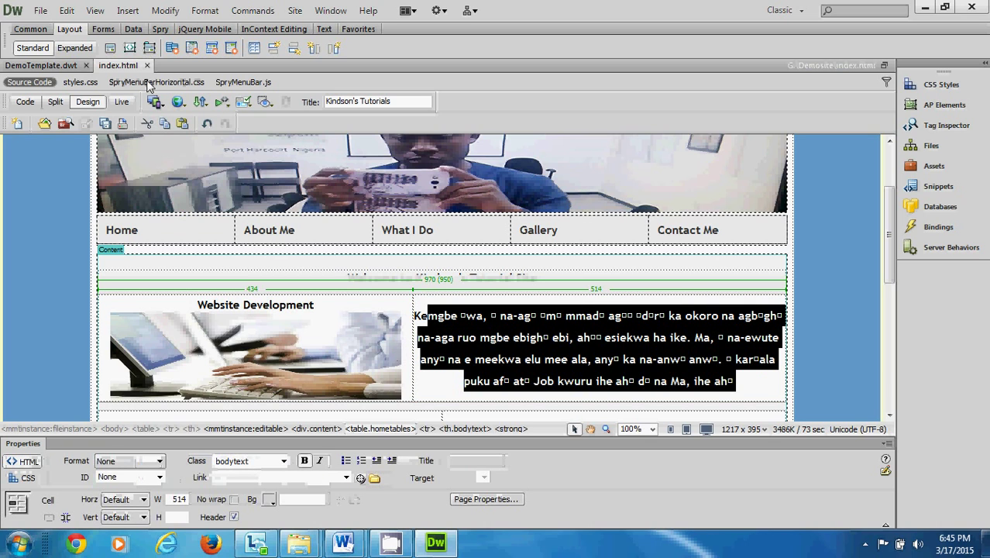
{"action": "left_click", "coordinate": [39, 11]}
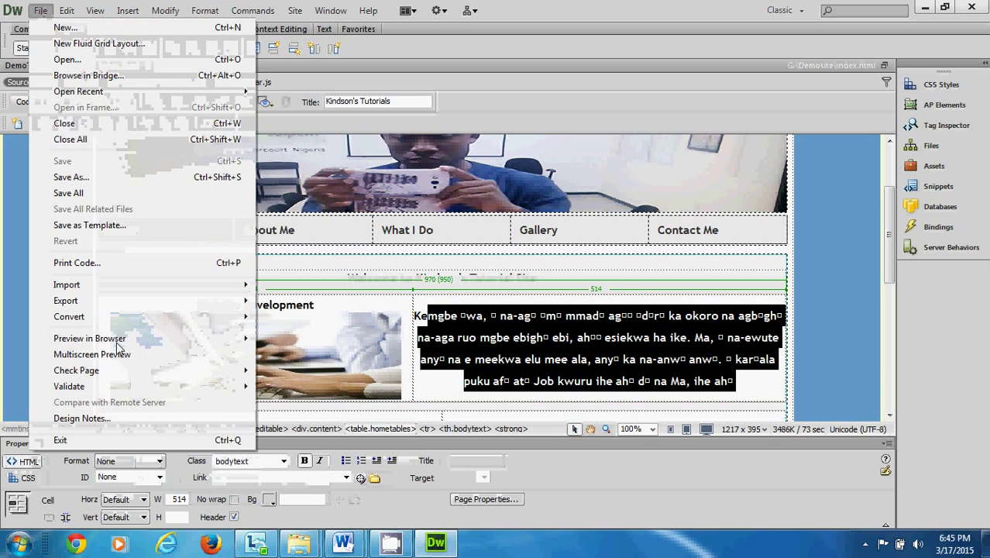
{"action": "mouse_move", "coordinate": [178, 347]}
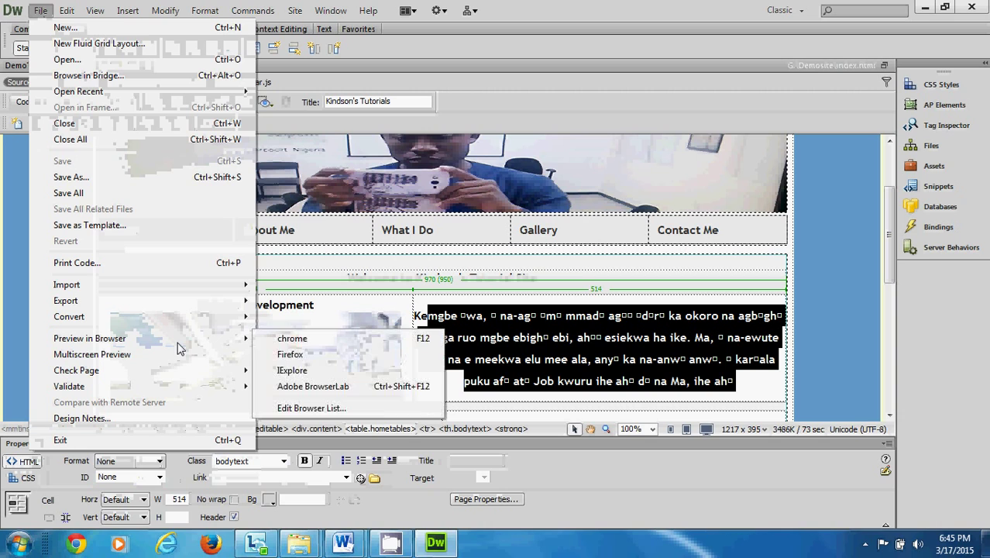
{"action": "left_click", "coordinate": [335, 344]}
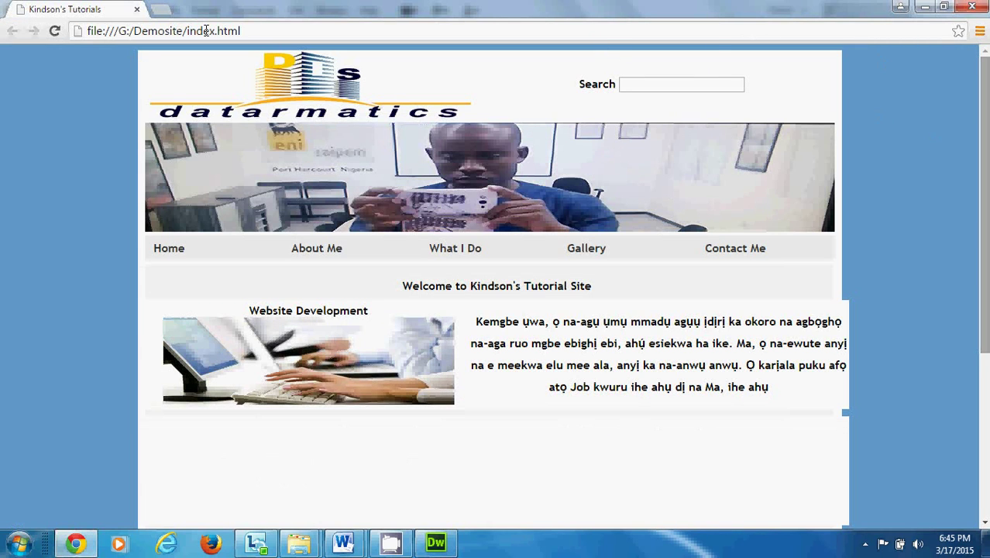
Step: View the reference page file:///G:/tutorial/index.html in Chrome to compare its layout, and return to Dreamweaver
{"action": "left_click_drag", "start_coordinate": [138, 31], "coordinate": [365, 45]}
{"action": "key", "text": "BackSpace"}
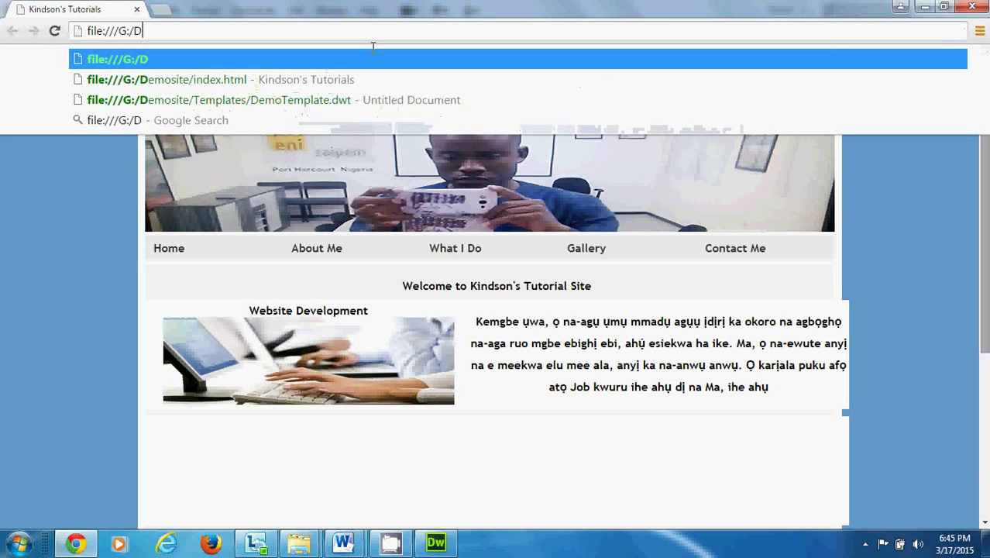
{"action": "key", "text": "BackSpace"}
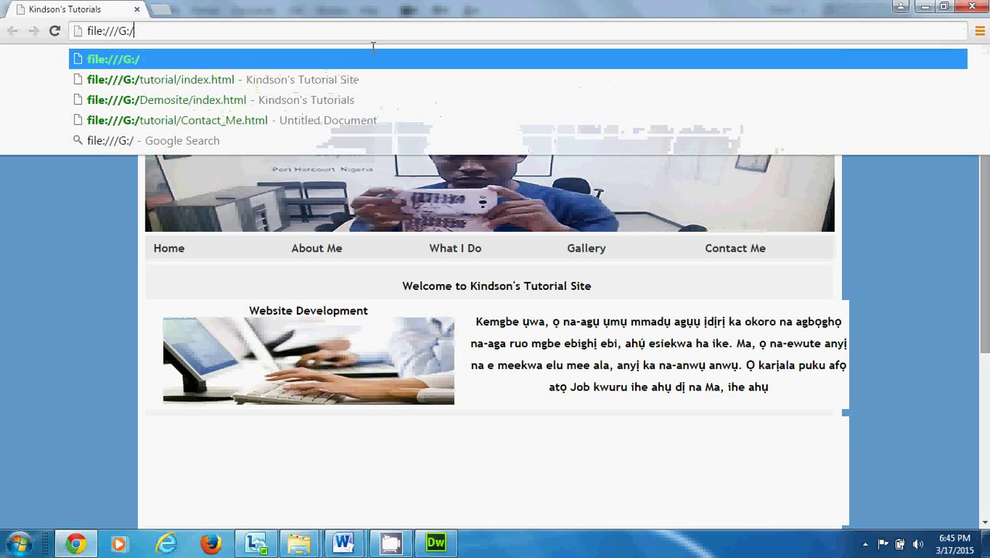
{"action": "left_click", "coordinate": [278, 86]}
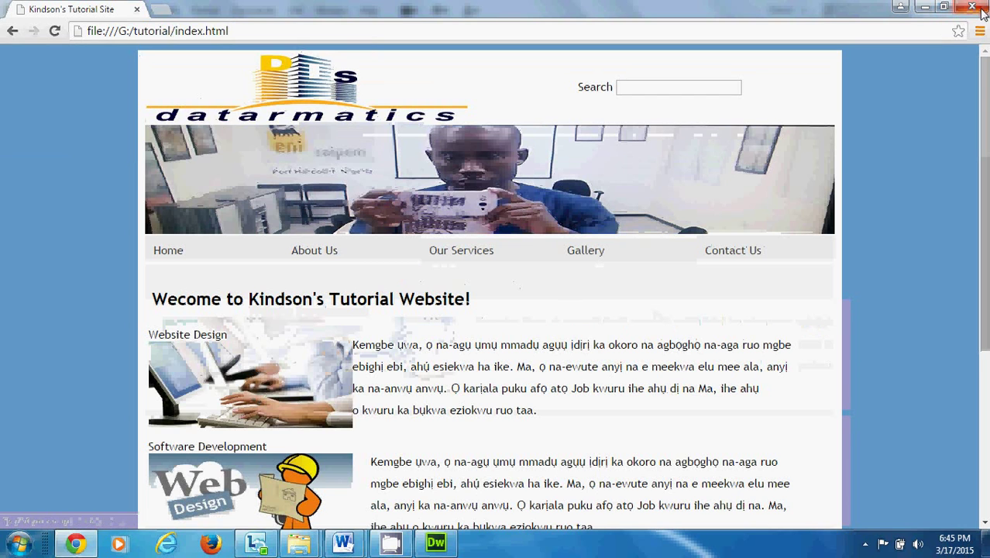
{"action": "left_click", "coordinate": [925, 7]}
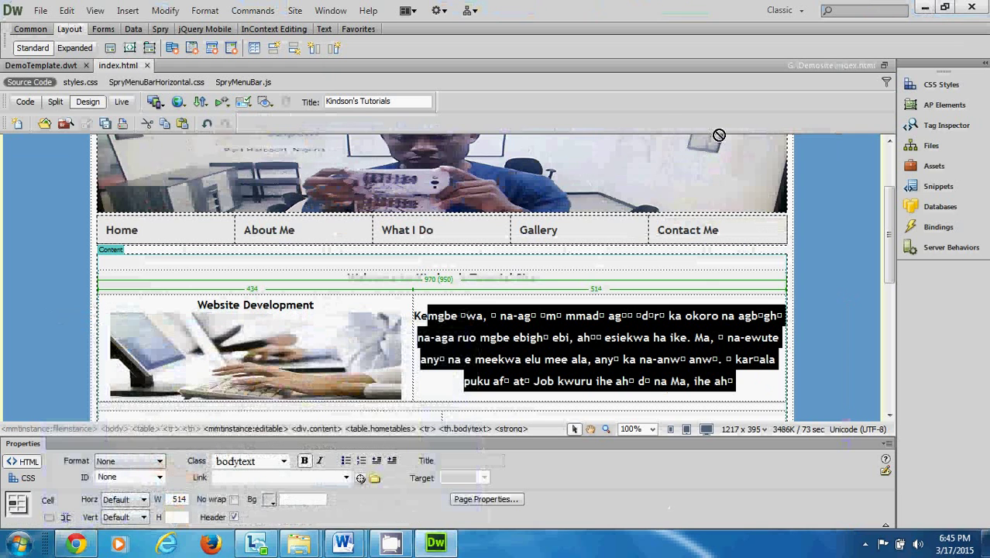